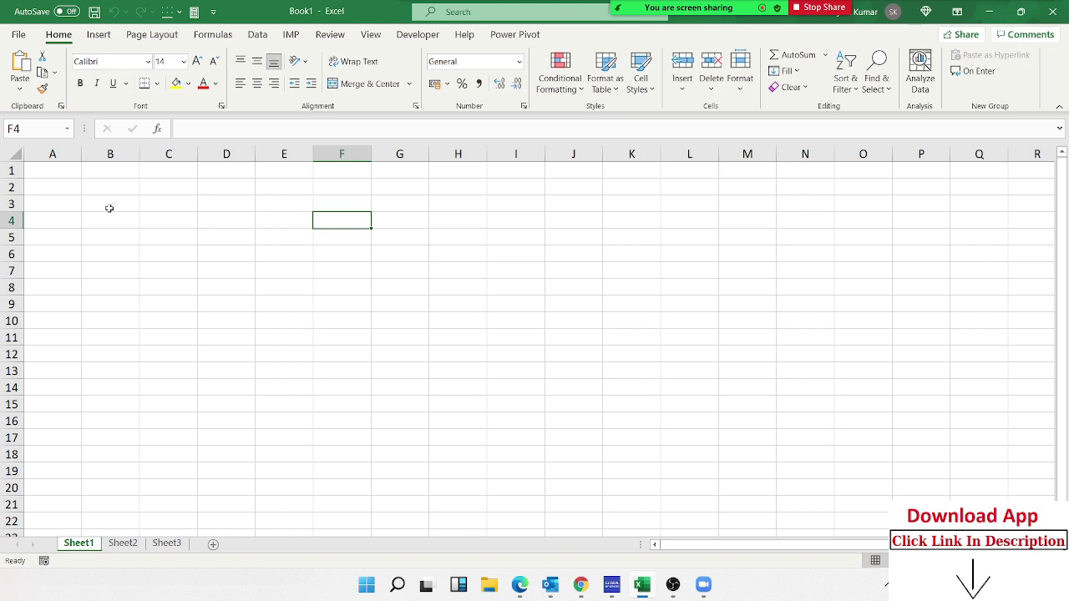
Open the Organization Chart from Data template preview from the File start screen.
click(22, 37)
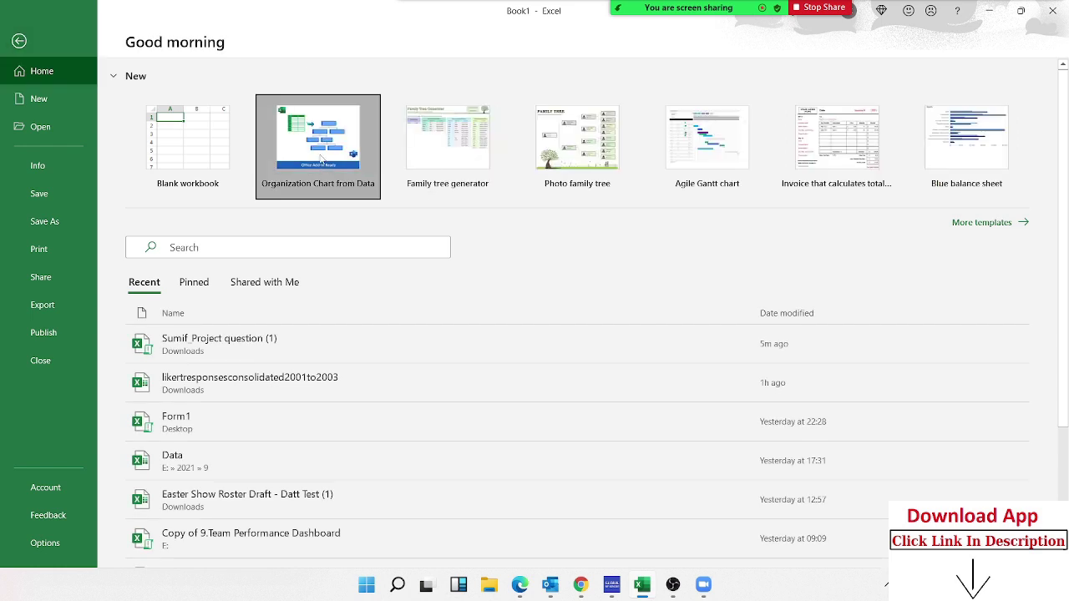
click(321, 159)
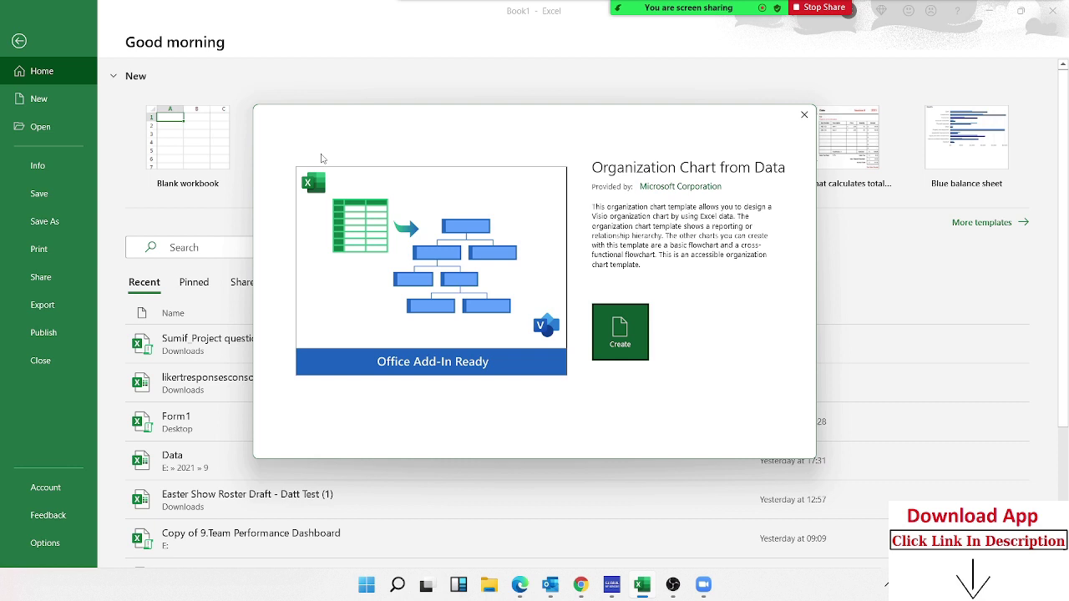
Create the Organization Chart from Data1 workbook and view its Data Visualizer panel.
click(614, 331)
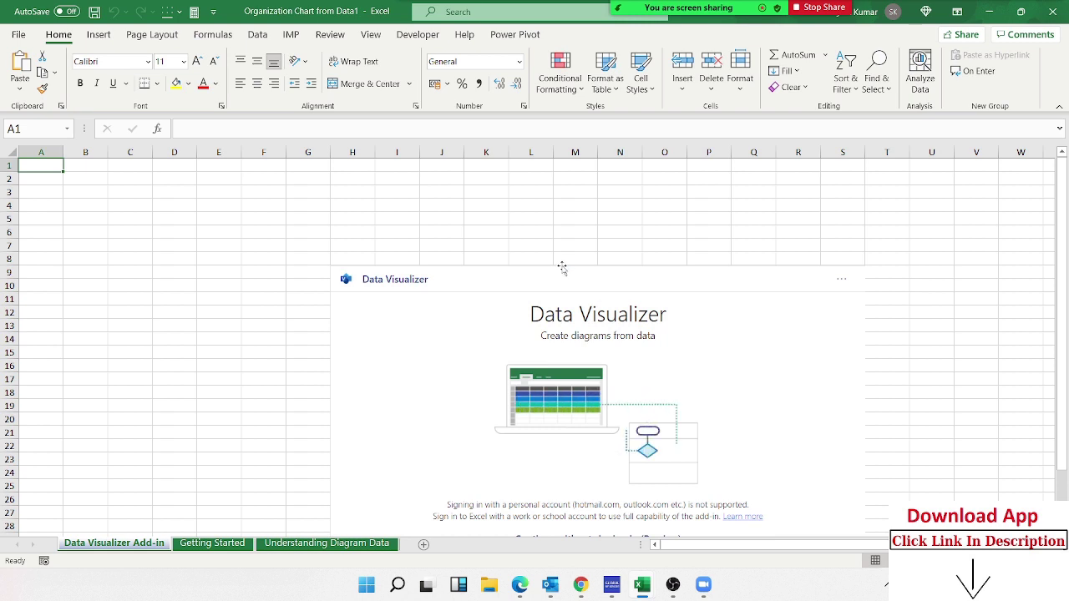
scroll(562, 268, down, 3)
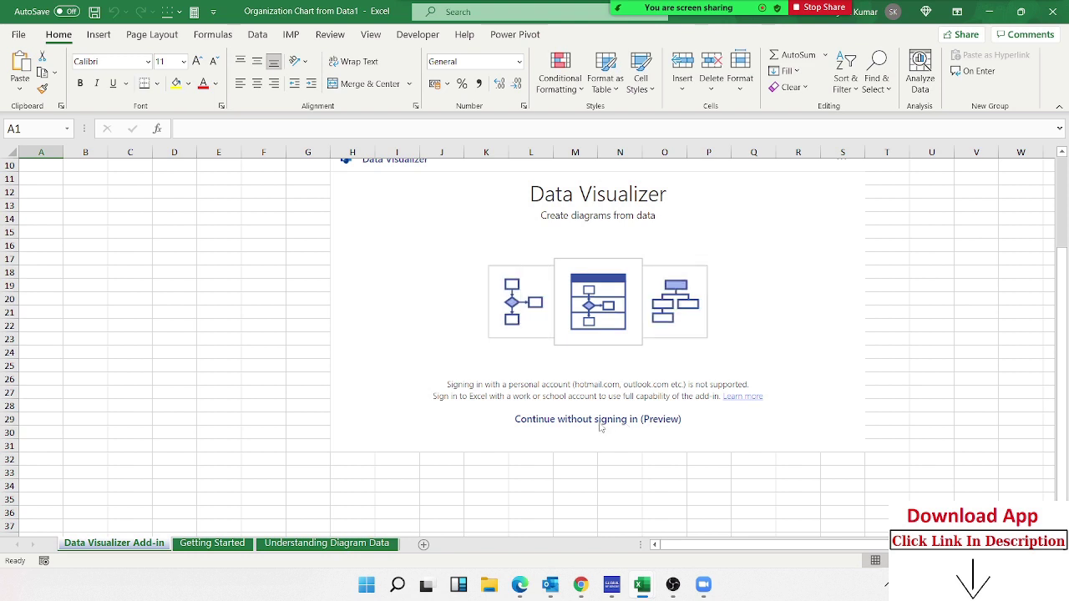
scroll(597, 422, up, 2)
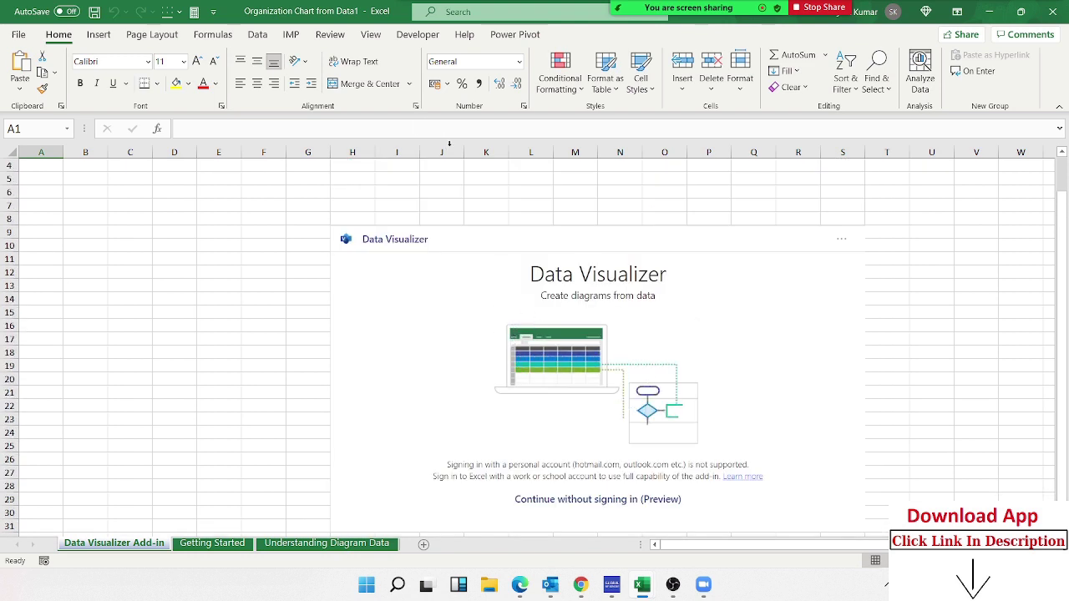
scroll(589, 241, down, 1)
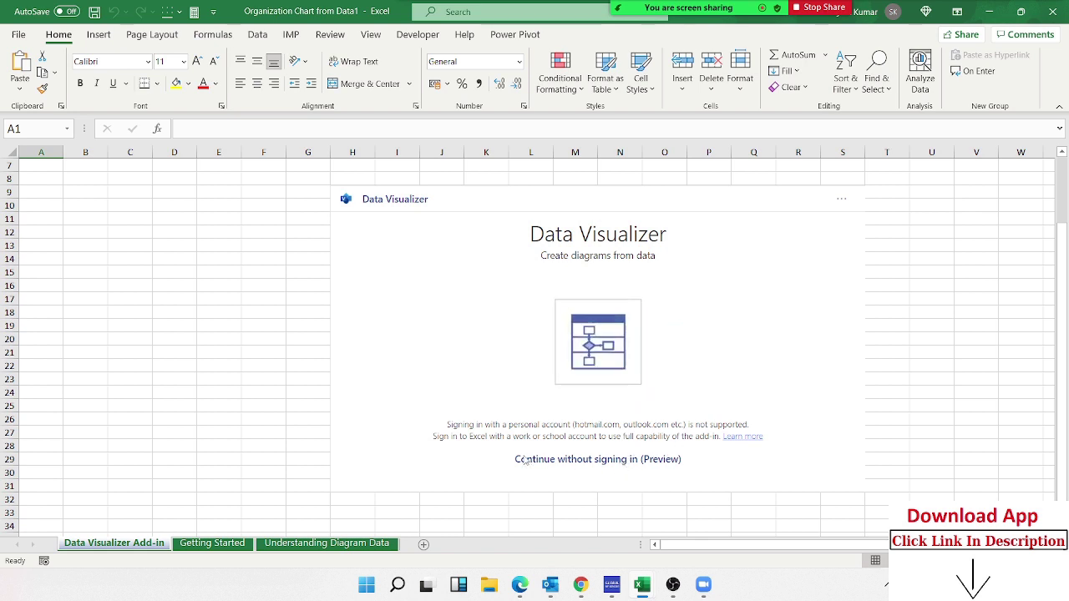
Continue without signing in and insert a starter org chart layout with its eight-employee table.
click(580, 467)
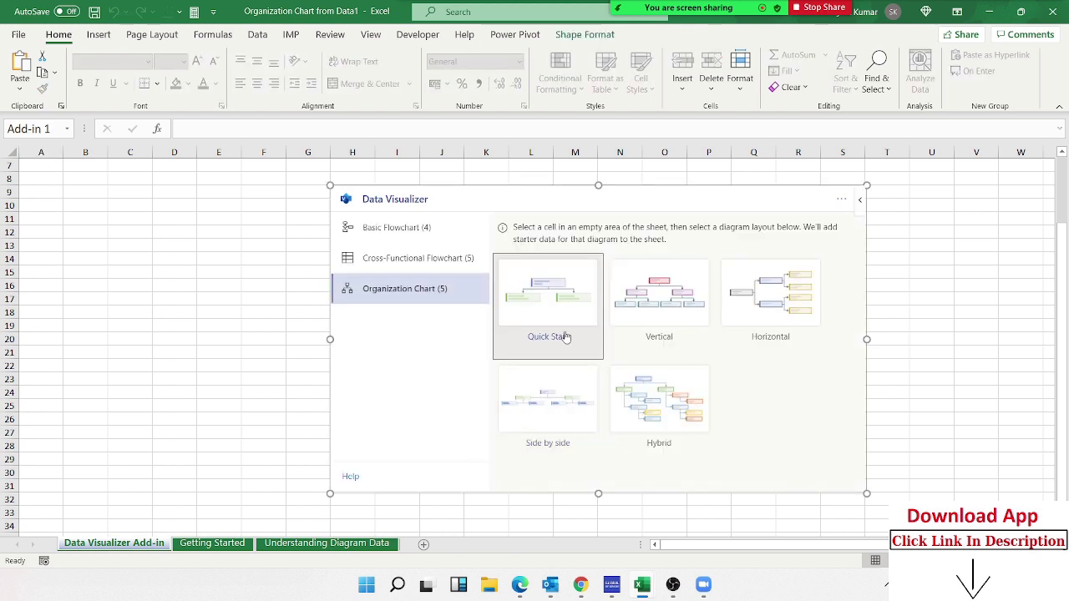
click(776, 302)
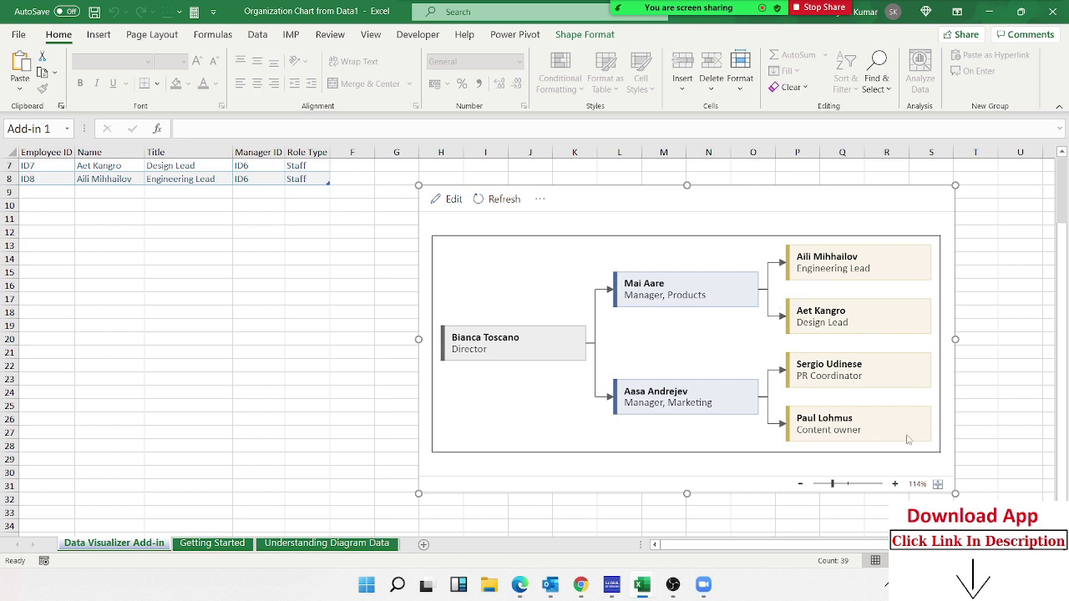
scroll(395, 299, up, 2)
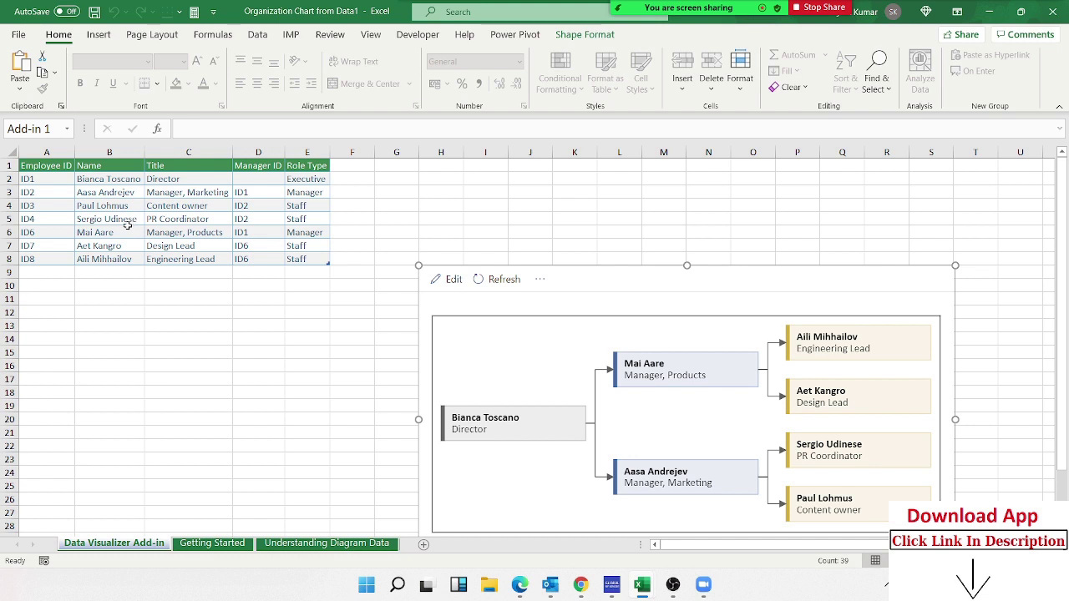
drag(38, 180, 36, 246)
drag(88, 178, 96, 247)
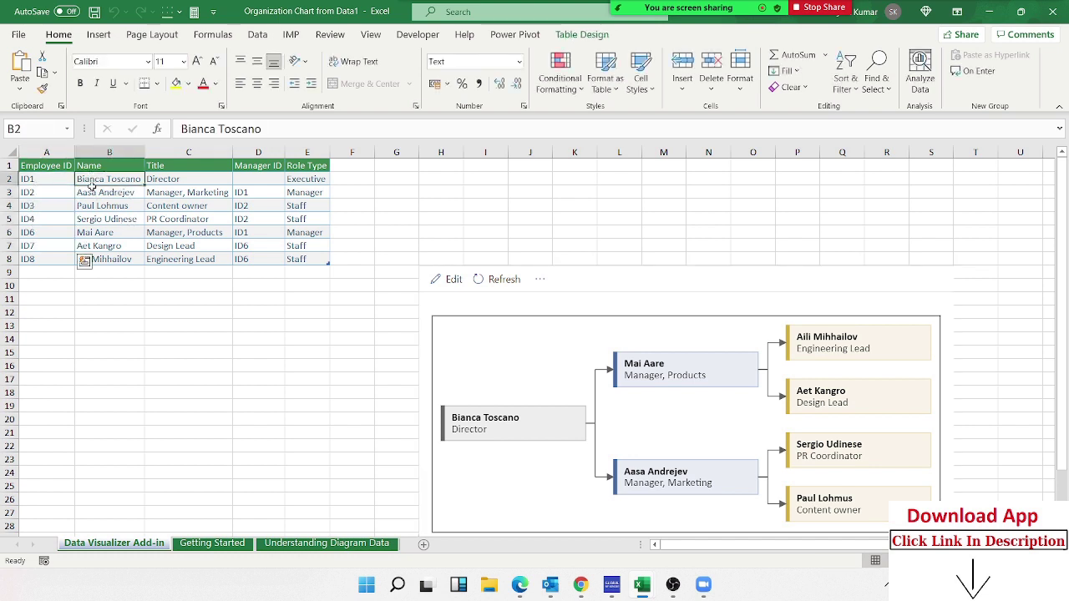
drag(181, 180, 189, 260)
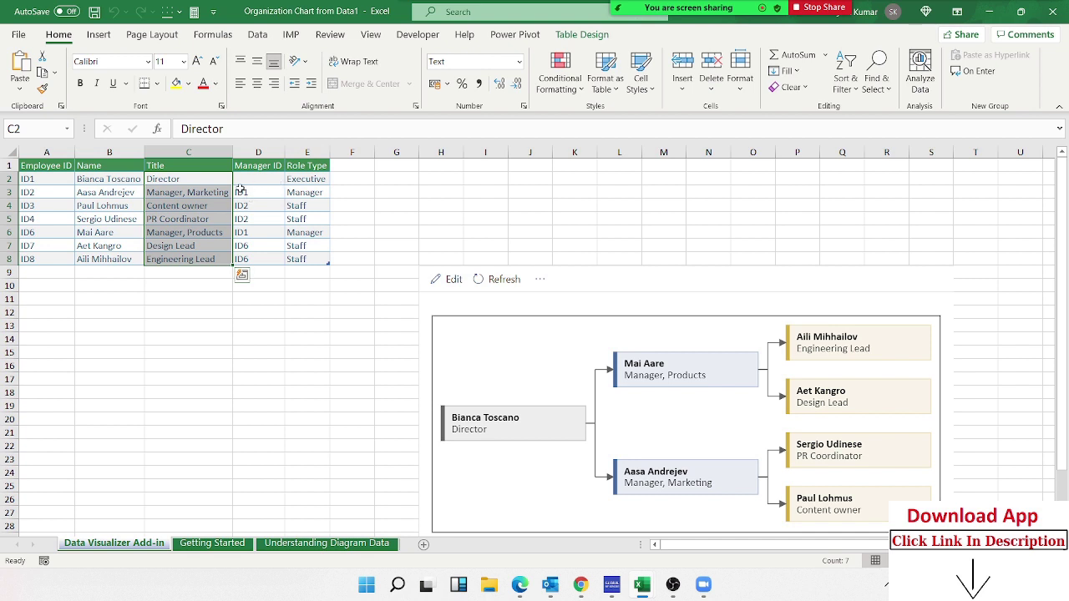
drag(251, 184, 256, 262)
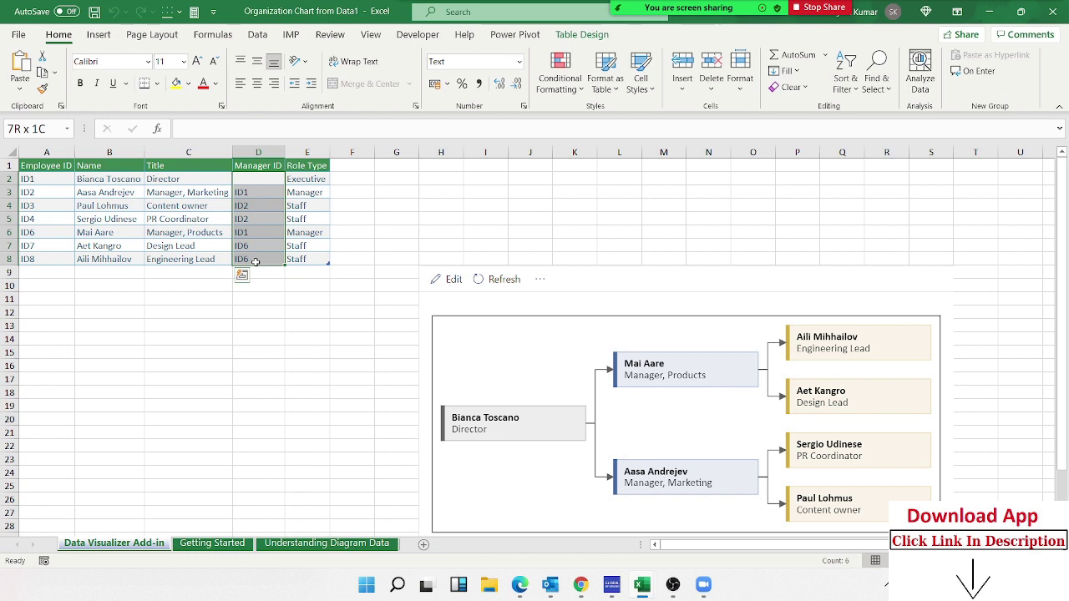
click(297, 179)
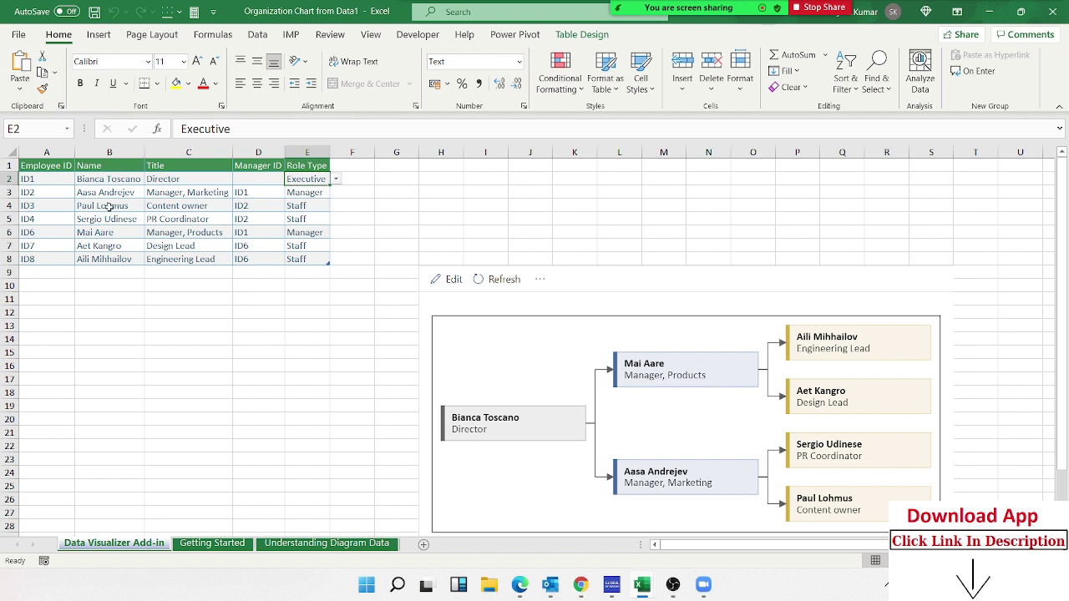
click(111, 180)
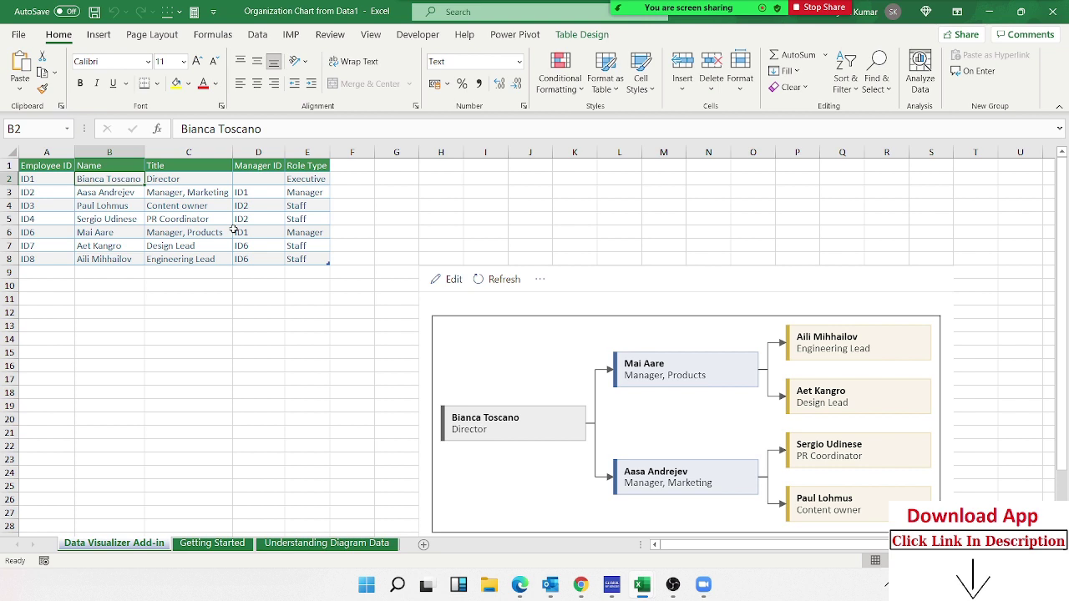
Enter a new name for the top employee in B2 and change their title in C2 to M.
text(Ba)
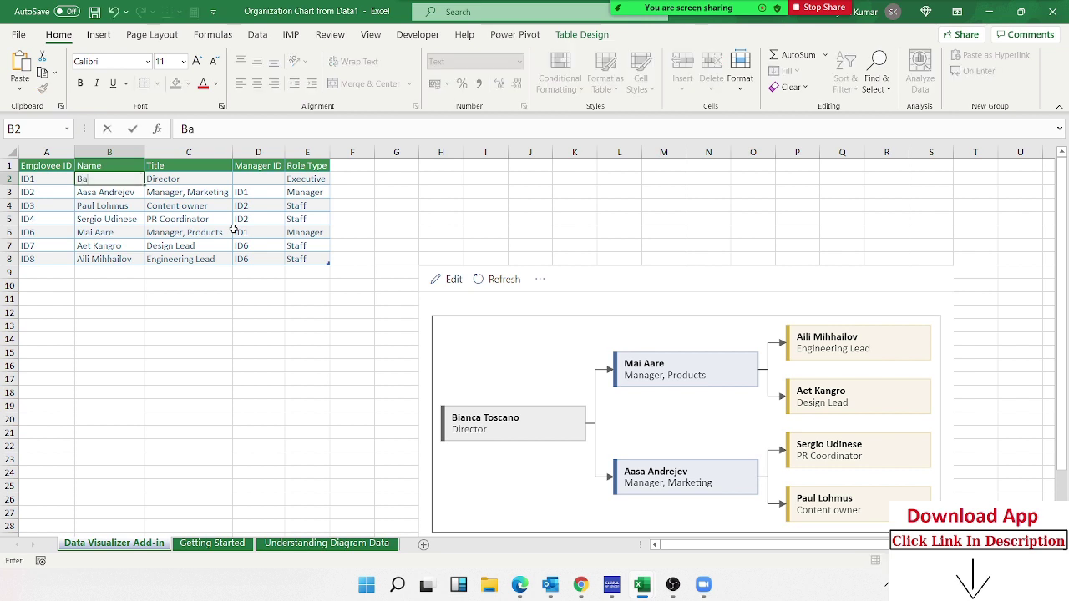
text(ith Na)
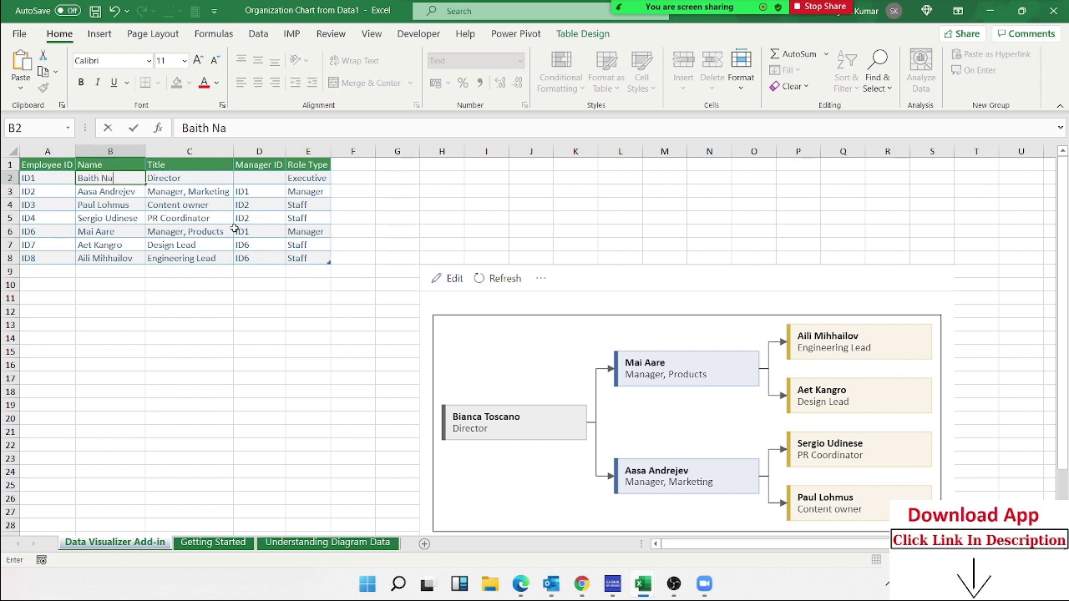
text(th Sin)
text(gh)
key(Return)
key(Up)
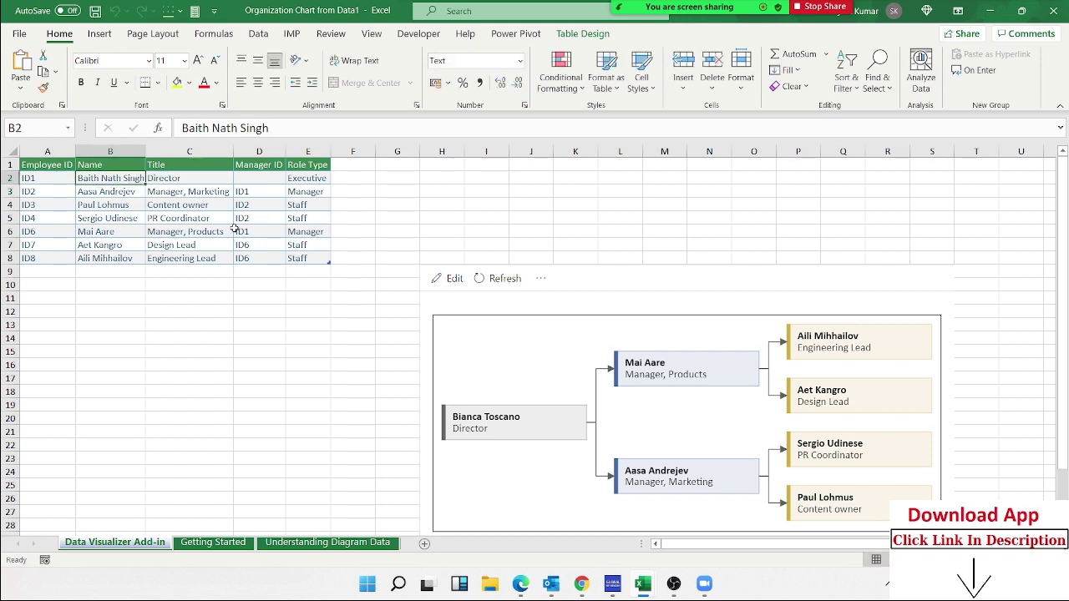
key(Down)
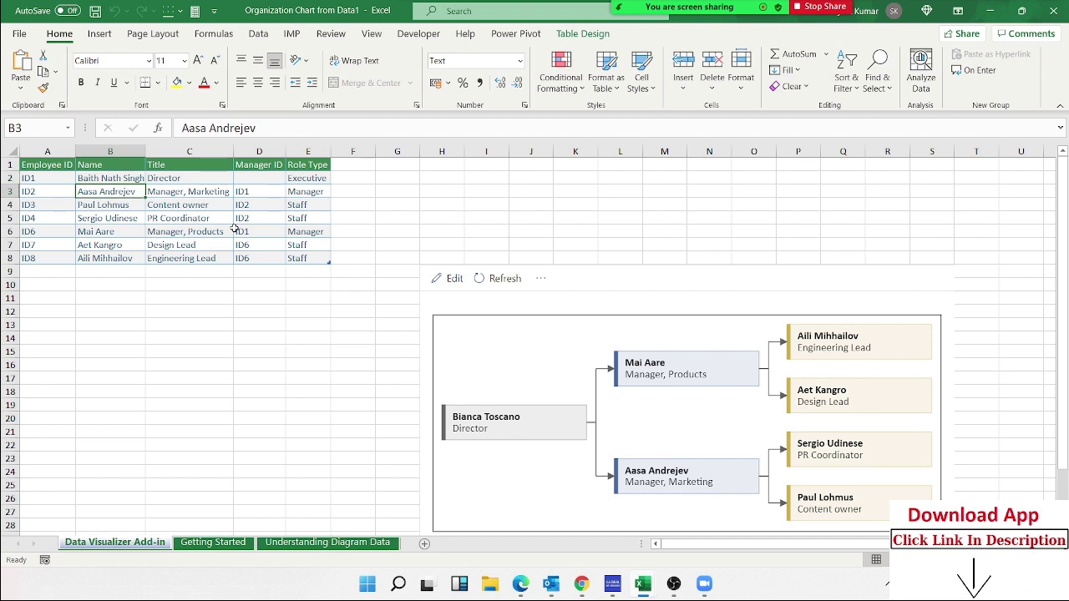
key(Up)
key(Right)
key(Up)
key(Down)
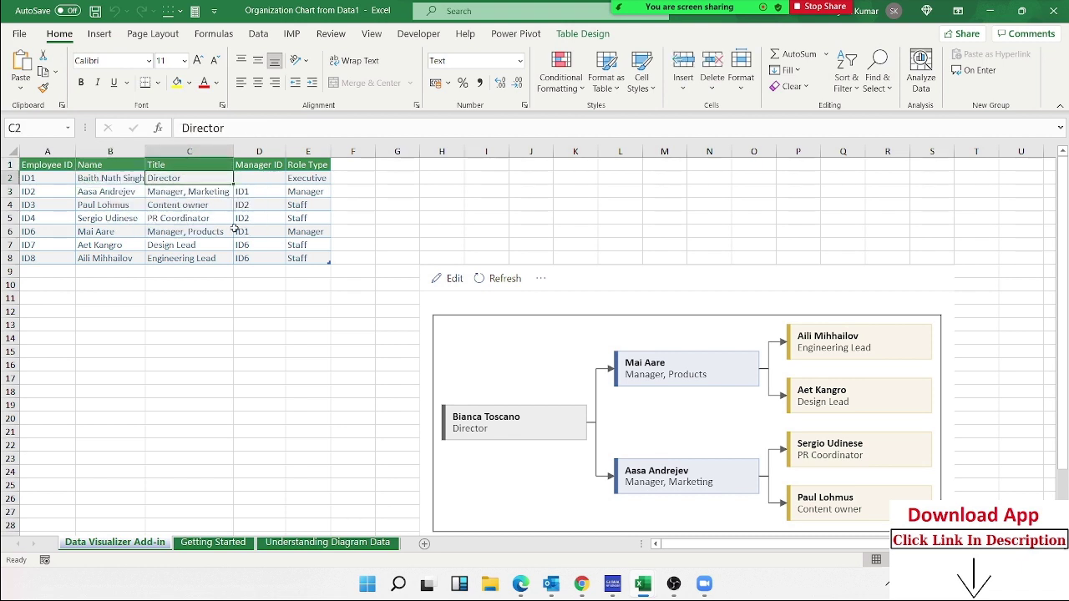
text(M)
key(Return)
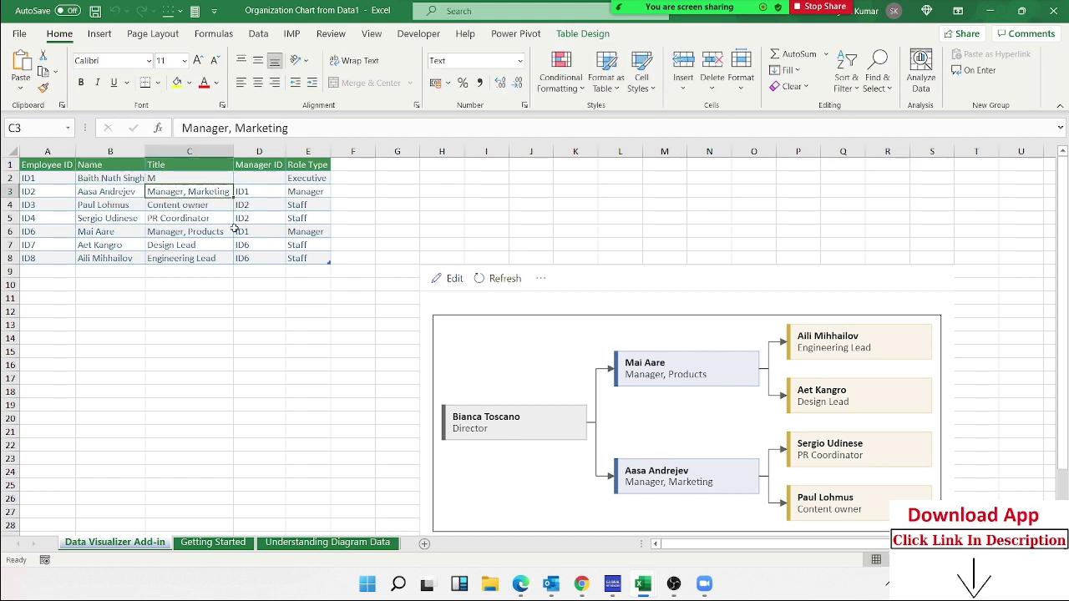
Enter new names for the next three employees in cells B3, B4 and B5.
key(Left)
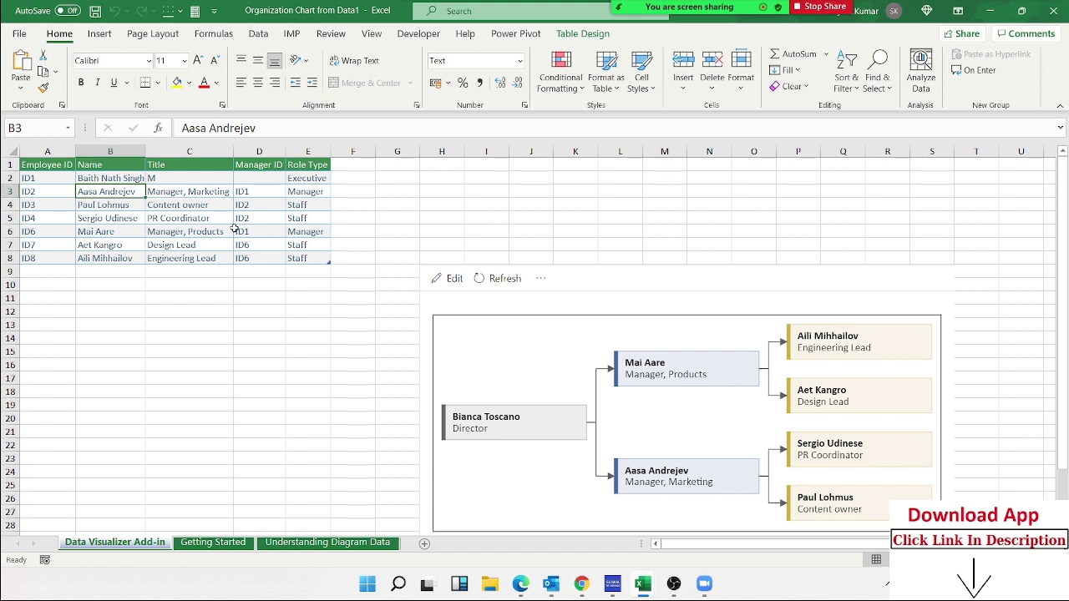
text(Jalim)
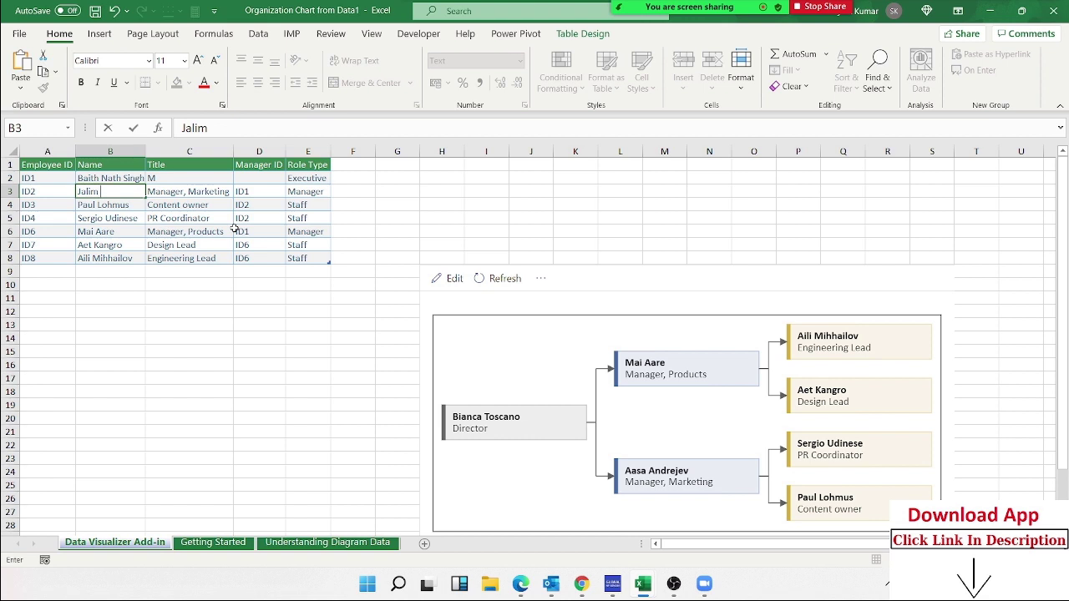
text( Singh)
key(Return)
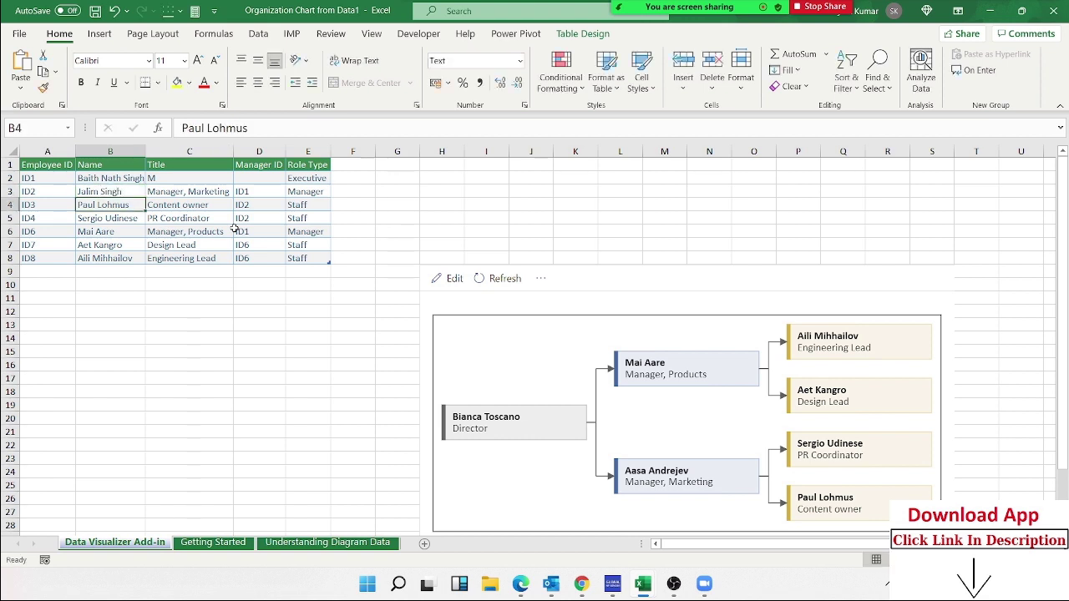
text(Pa)
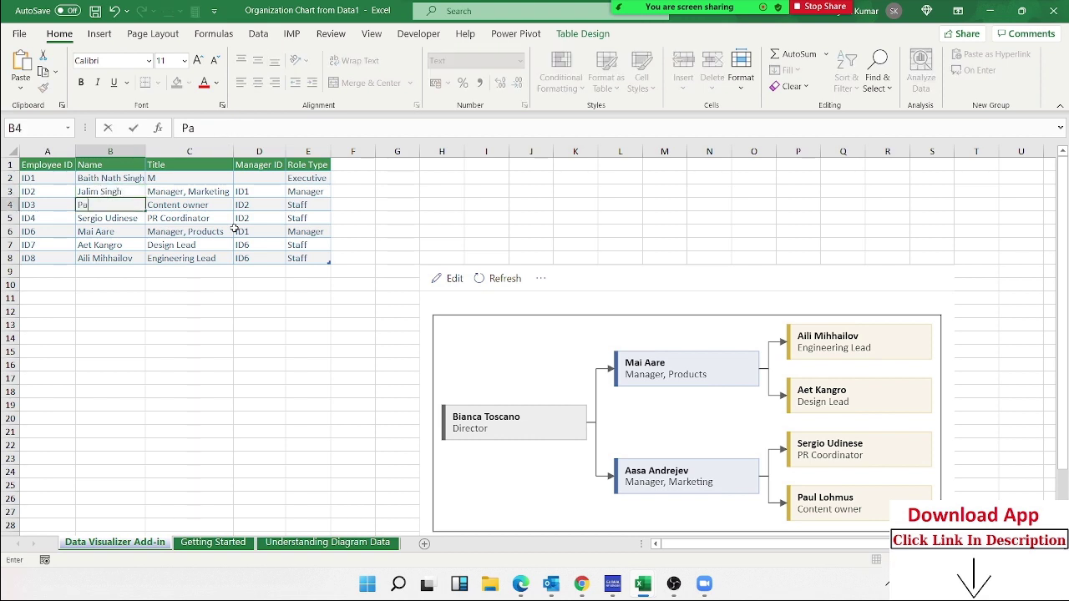
text(dar)
text(th)
text( Singh)
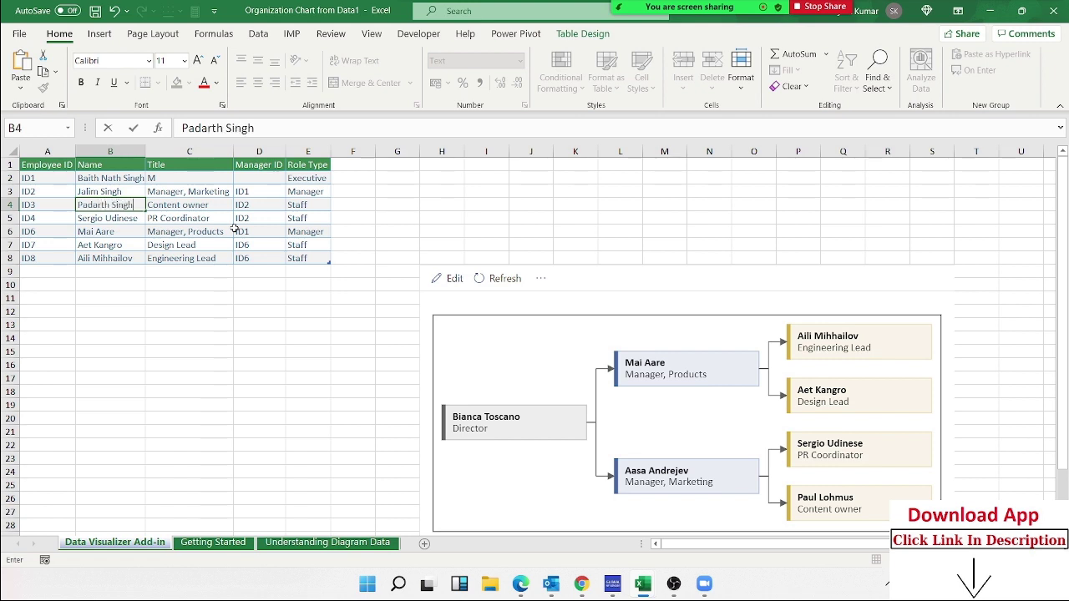
key(Return)
text(Danis)
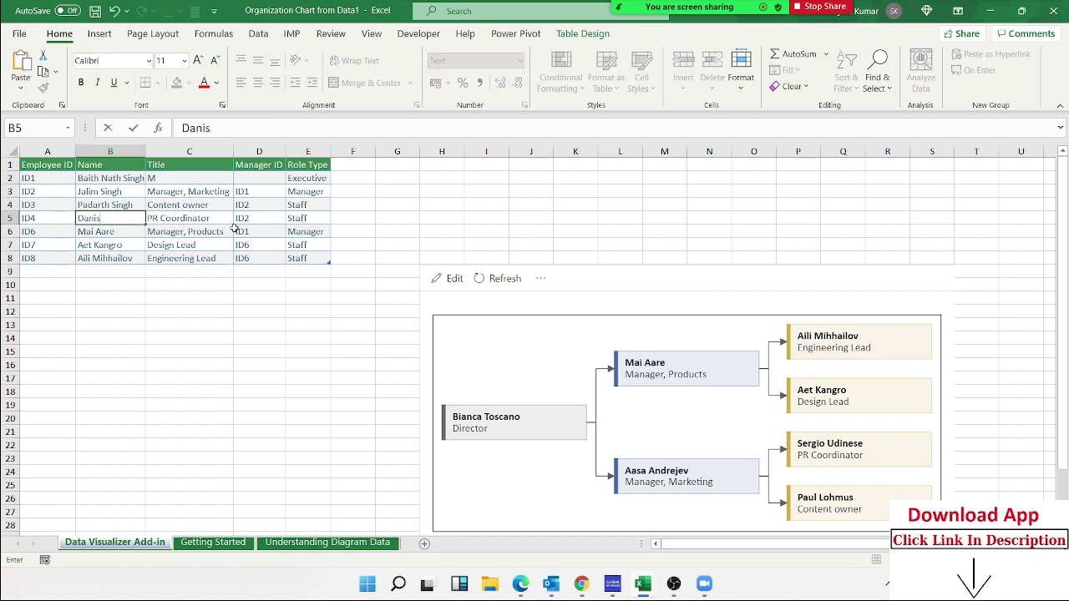
text(h Singh)
key(Return)
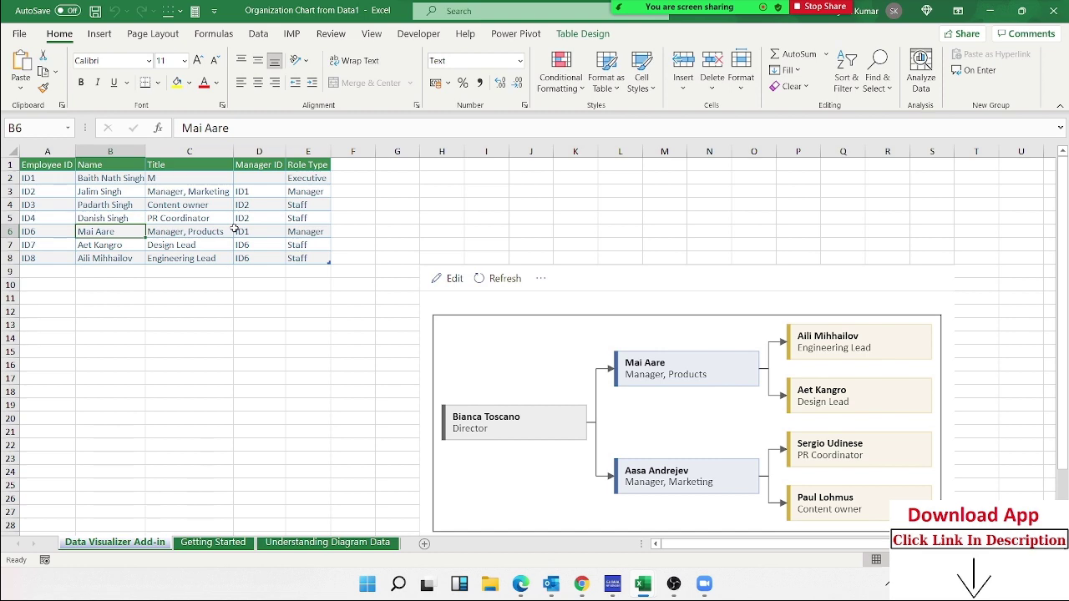
Refresh the Data Visualizer org chart so it shows the edited names and title.
scroll(579, 332, down, 2)
scroll(580, 332, up, 2)
click(510, 284)
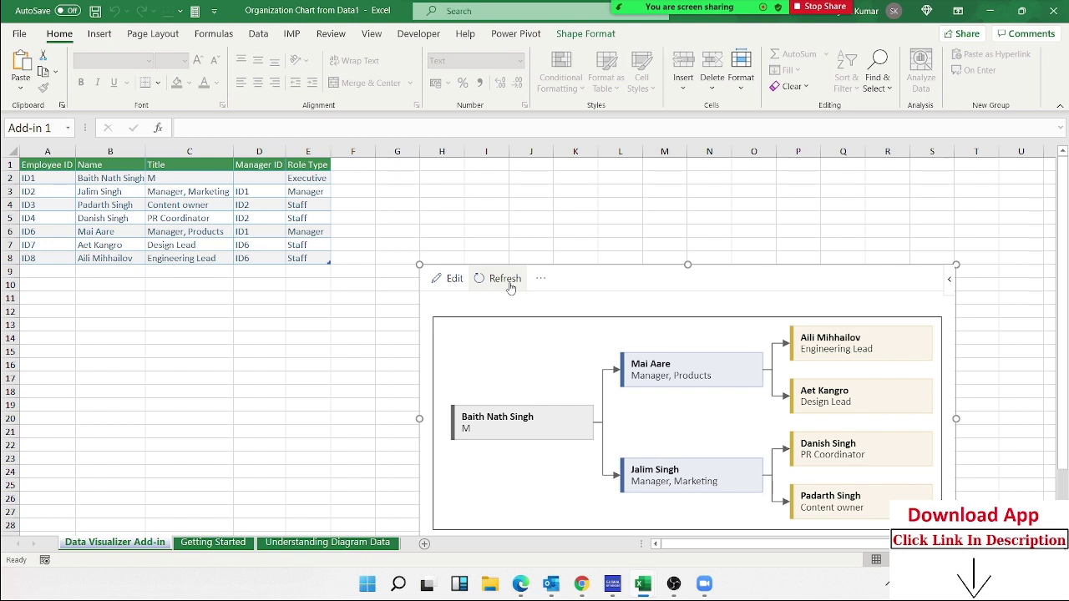
click(511, 288)
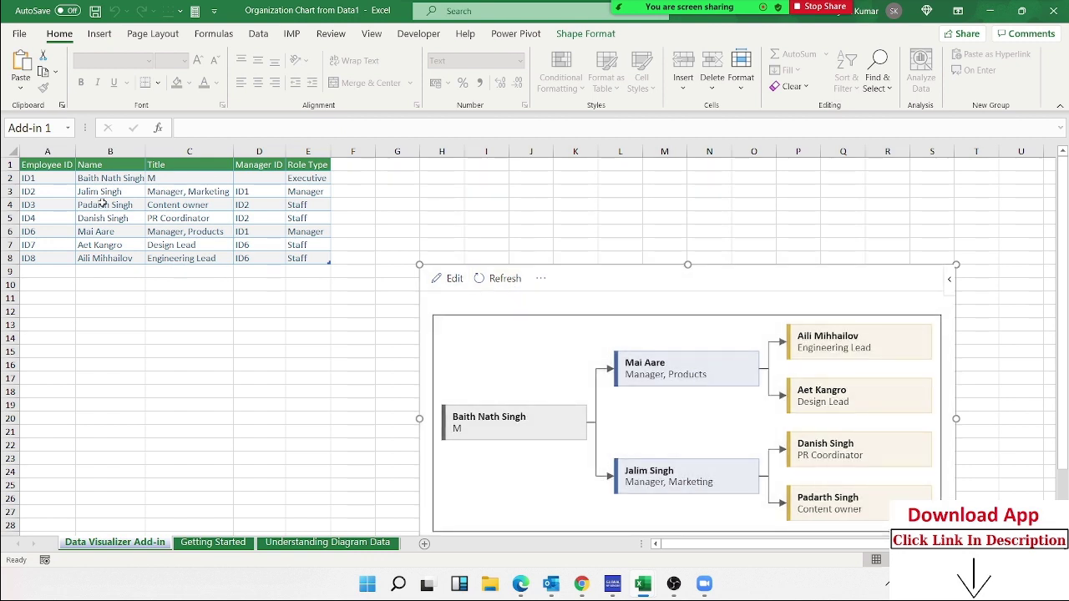
click(103, 205)
Copy manager ID ID1 from D3 into D4:D5 so employees ID3 and ID4 report to ID1.
key(Up)
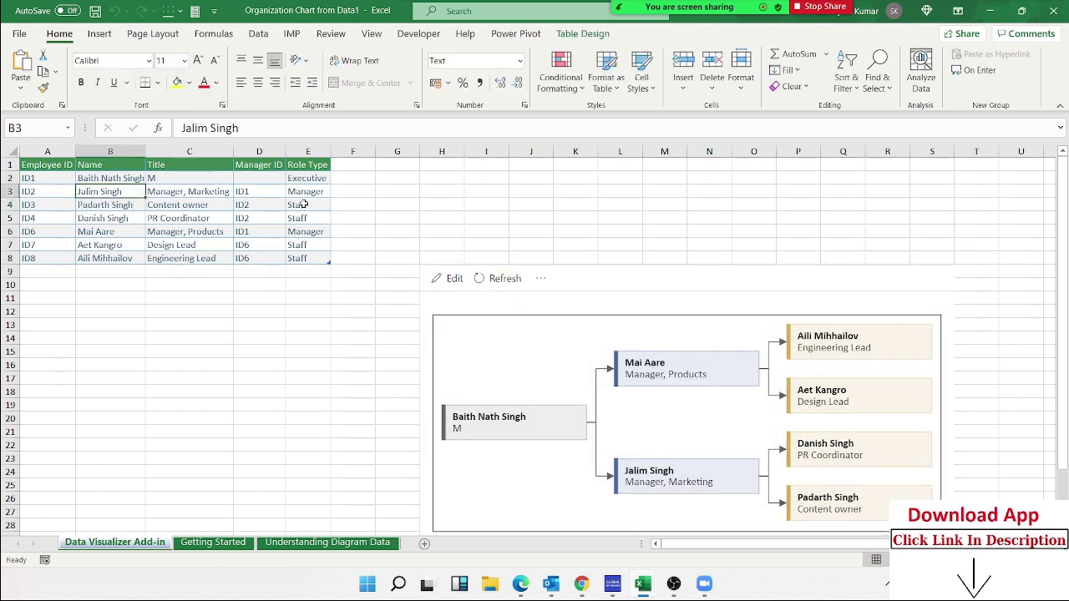
key(Right)
key(Right)
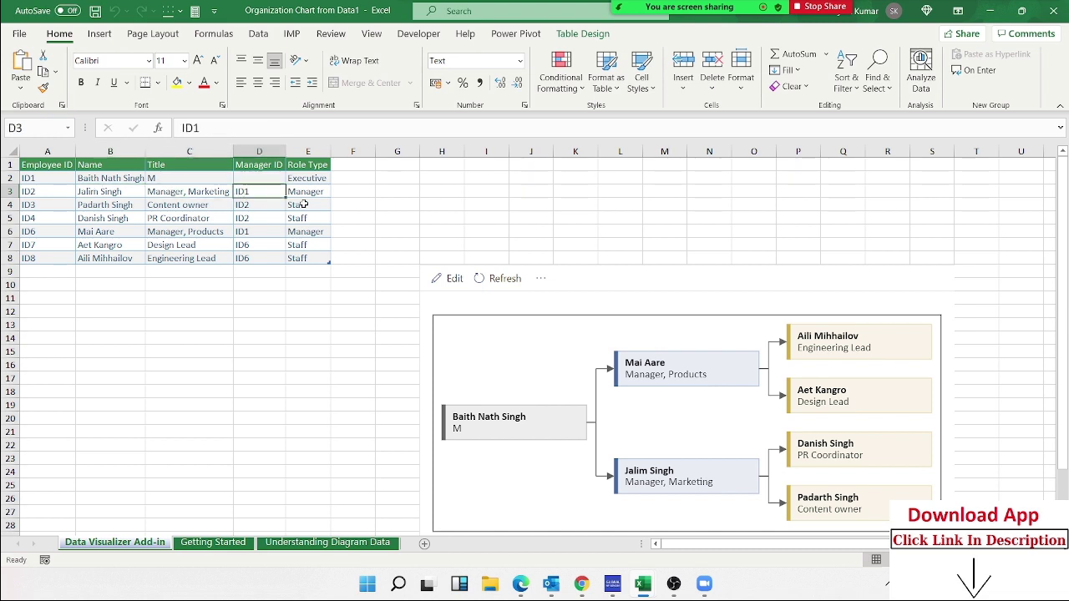
key(ctrl+c)
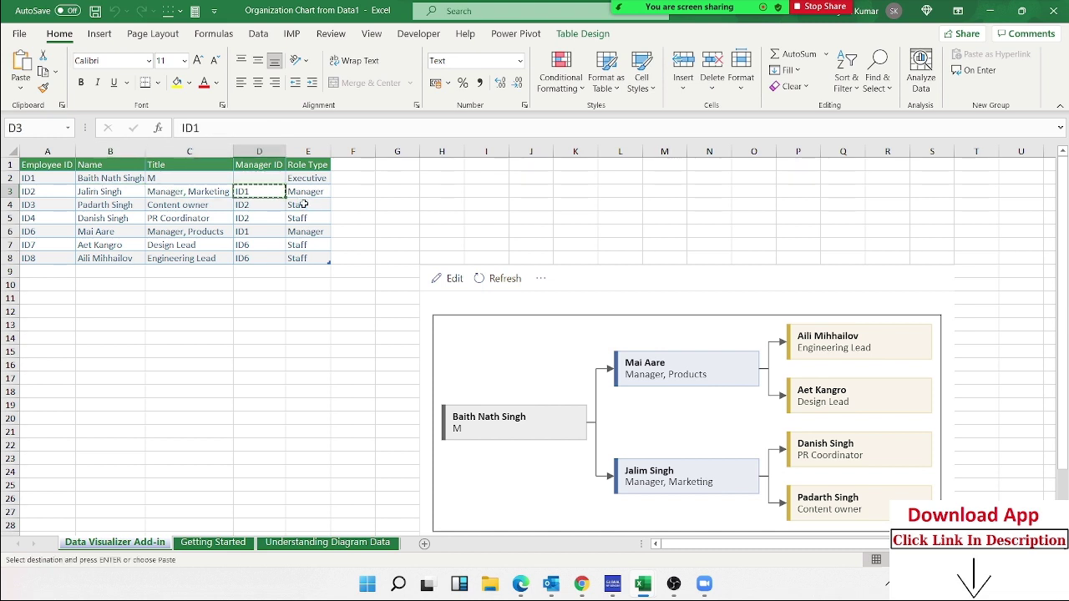
key(Down)
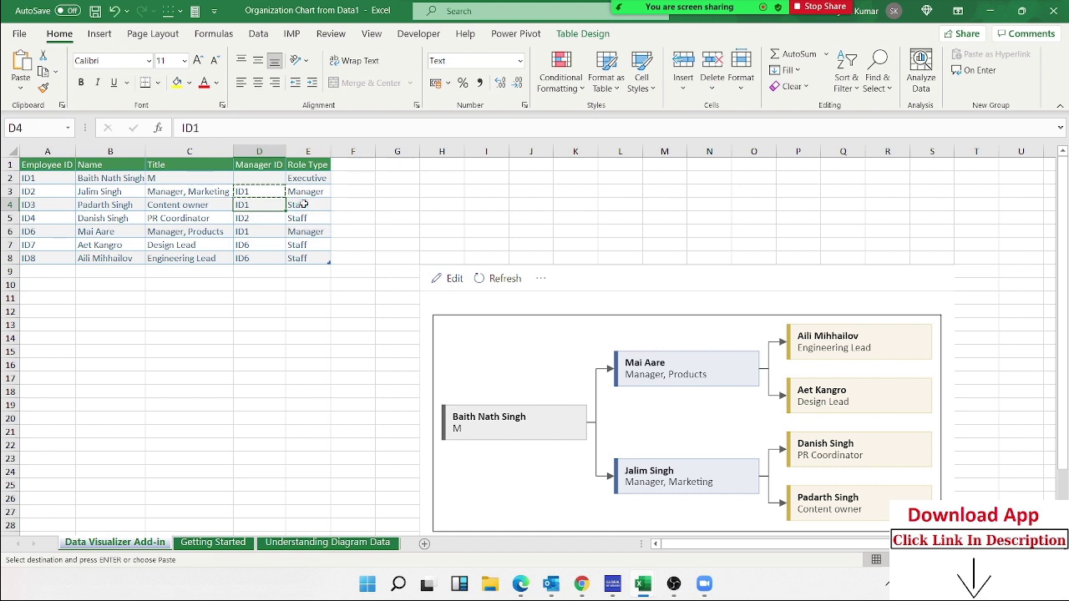
key(ctrl+v)
key(Down)
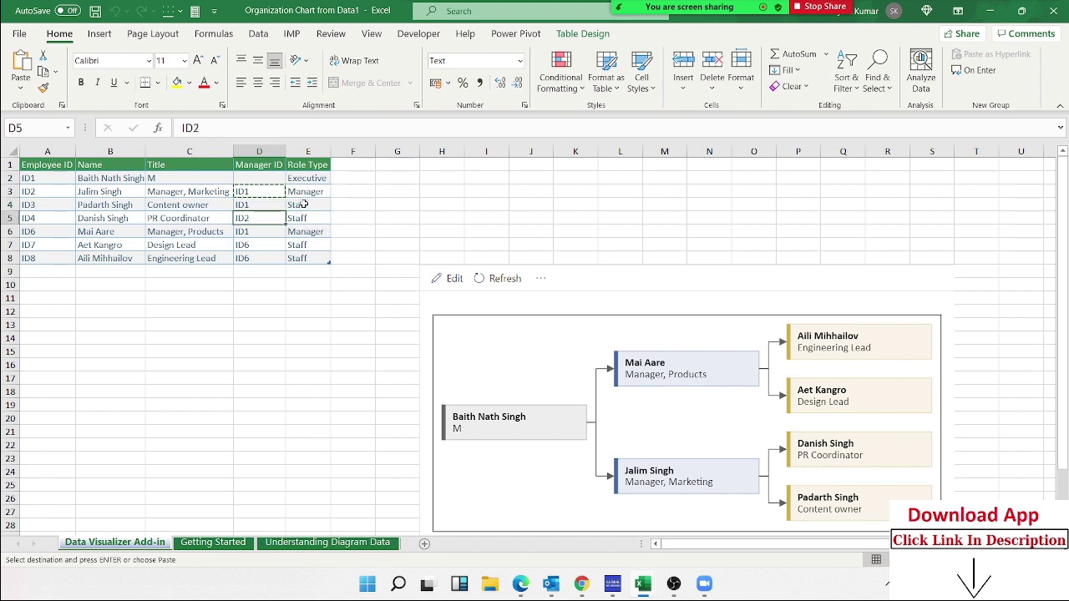
key(ctrl+v)
key(Up)
key(Up)
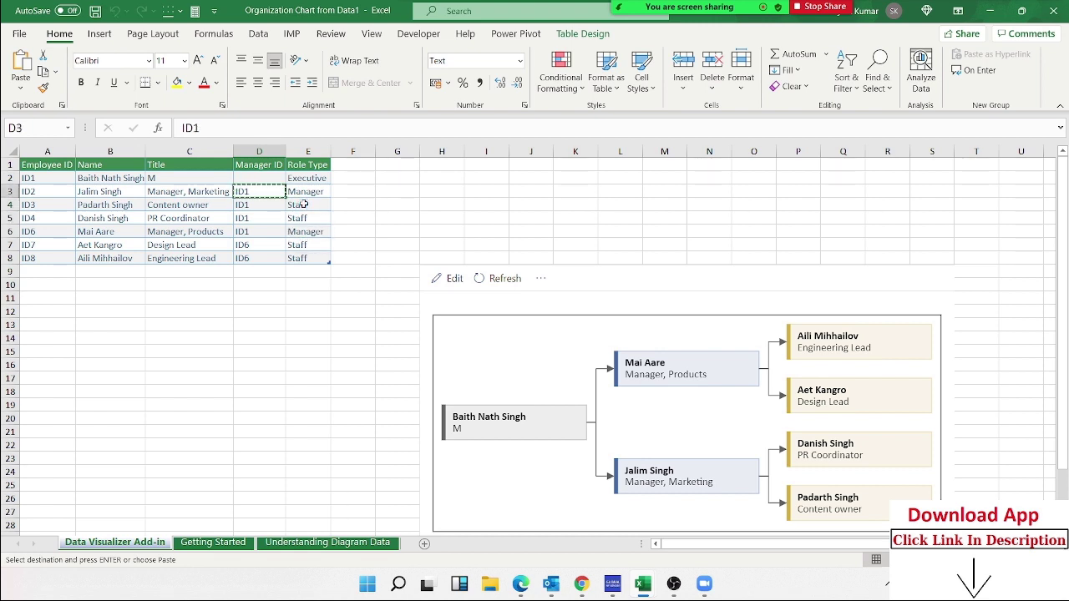
key(shift+Down)
key(shift+Down)
key(ctrl+v)
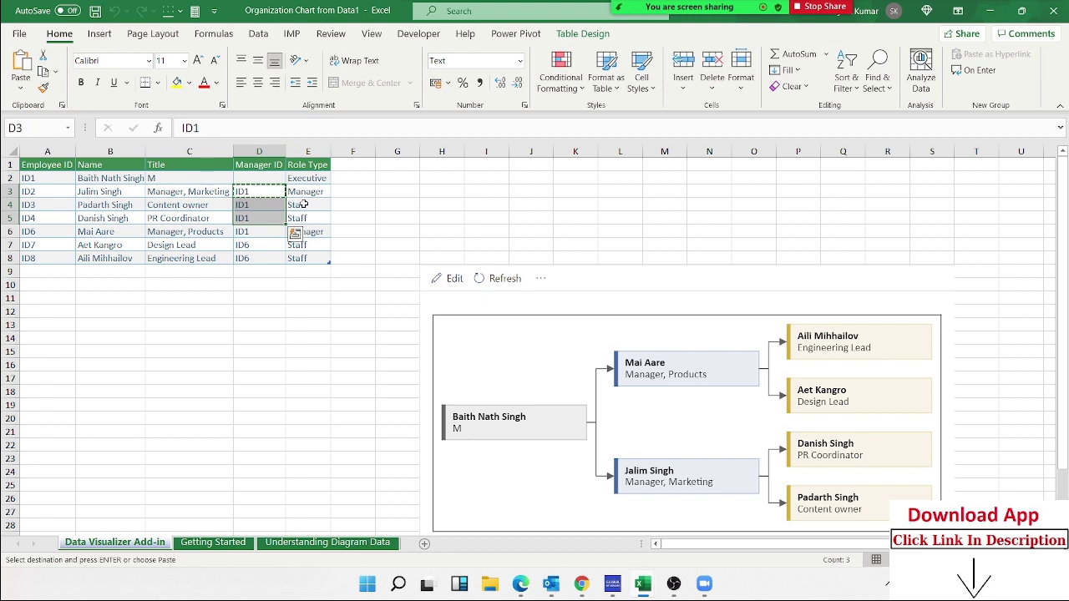
key(Left)
key(Left)
key(Down)
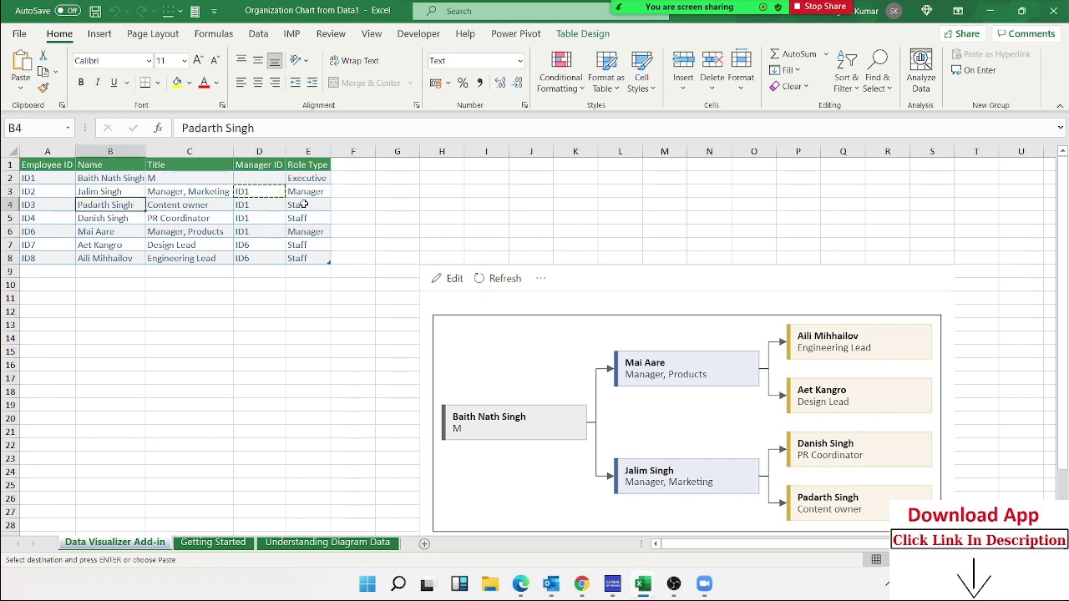
key(shift+Down)
key(ctrl+v)
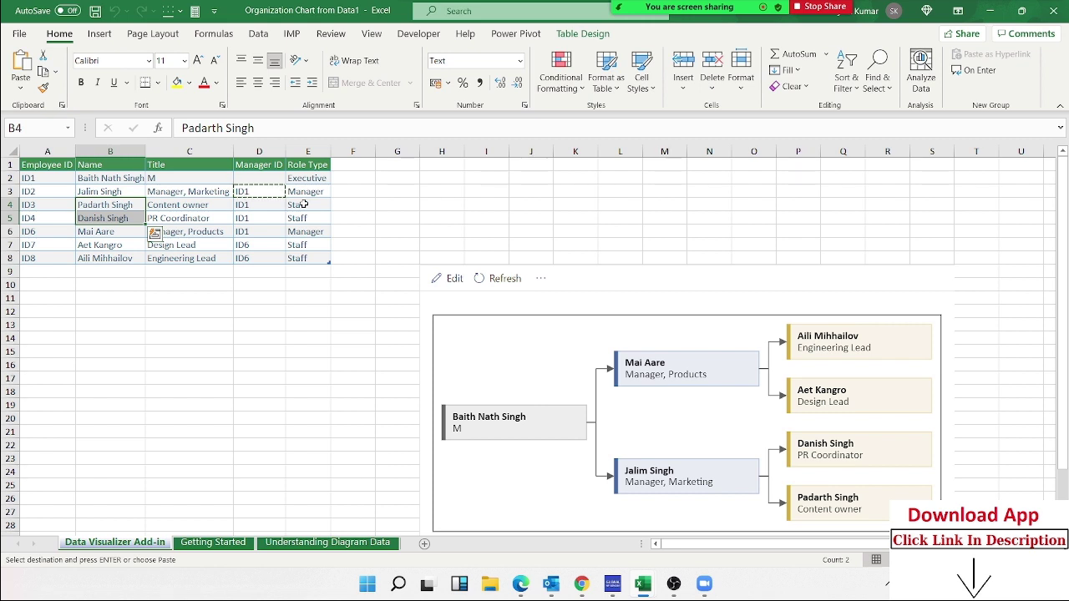
Enter new names for employees ID6 and ID7 in cells B6 and B7.
key(Right)
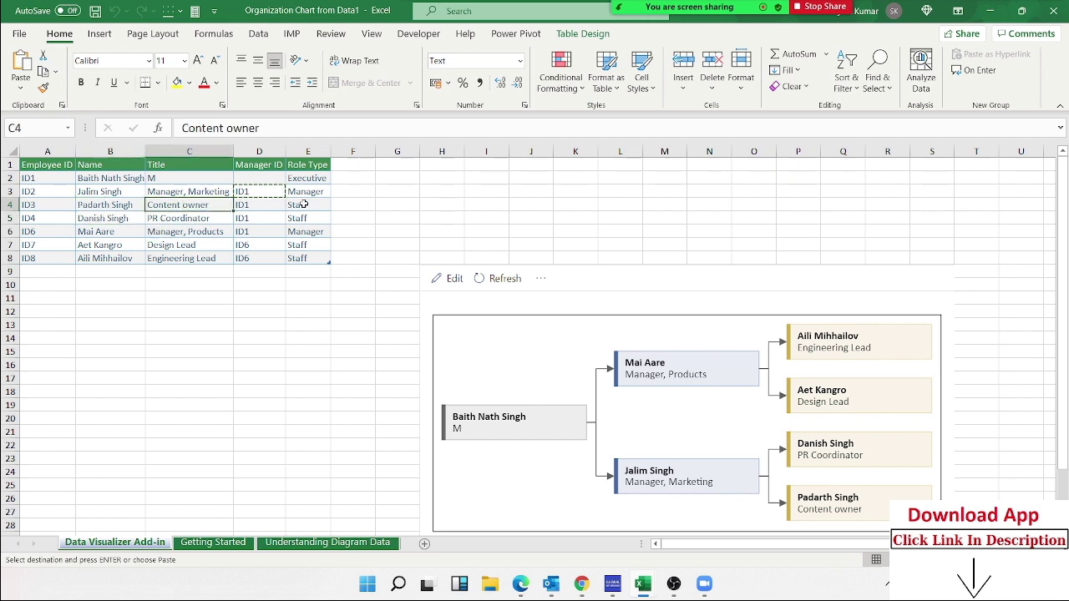
key(Left)
key(Left)
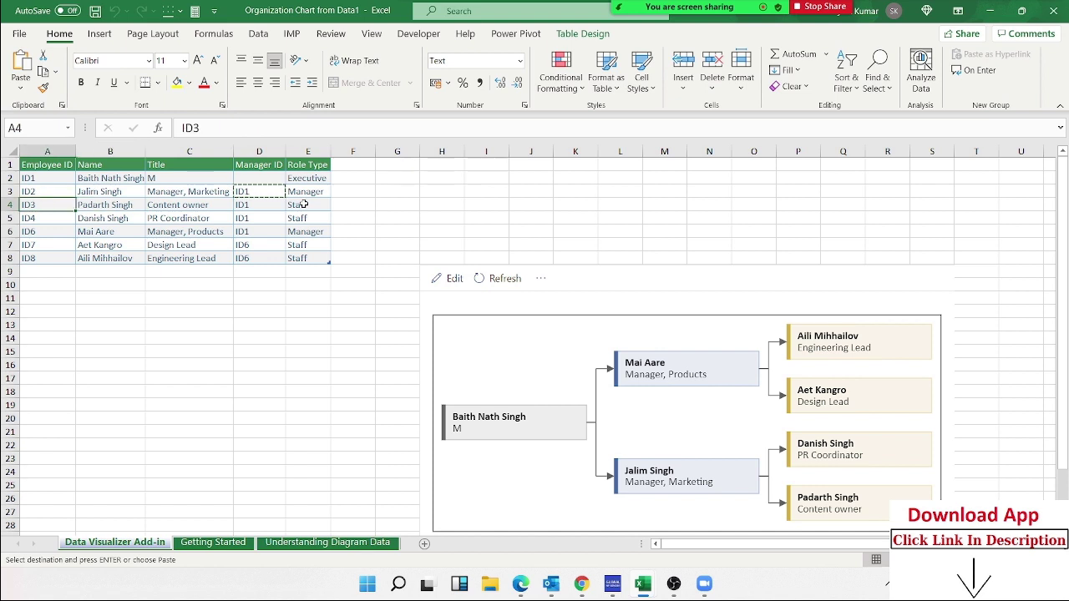
key(Up)
key(Right)
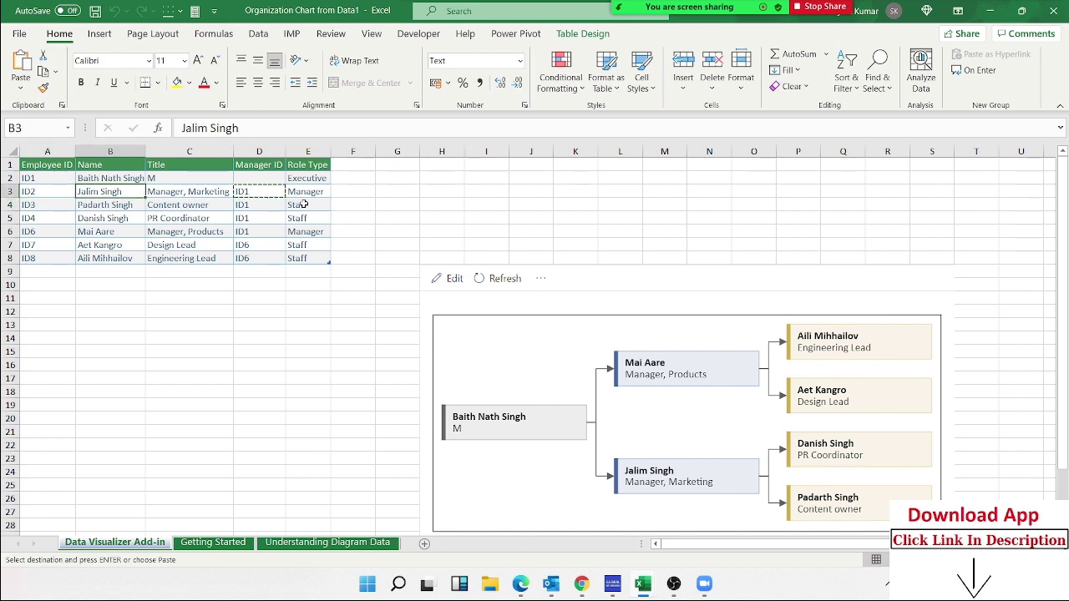
key(Down)
key(Down)
key(Down)
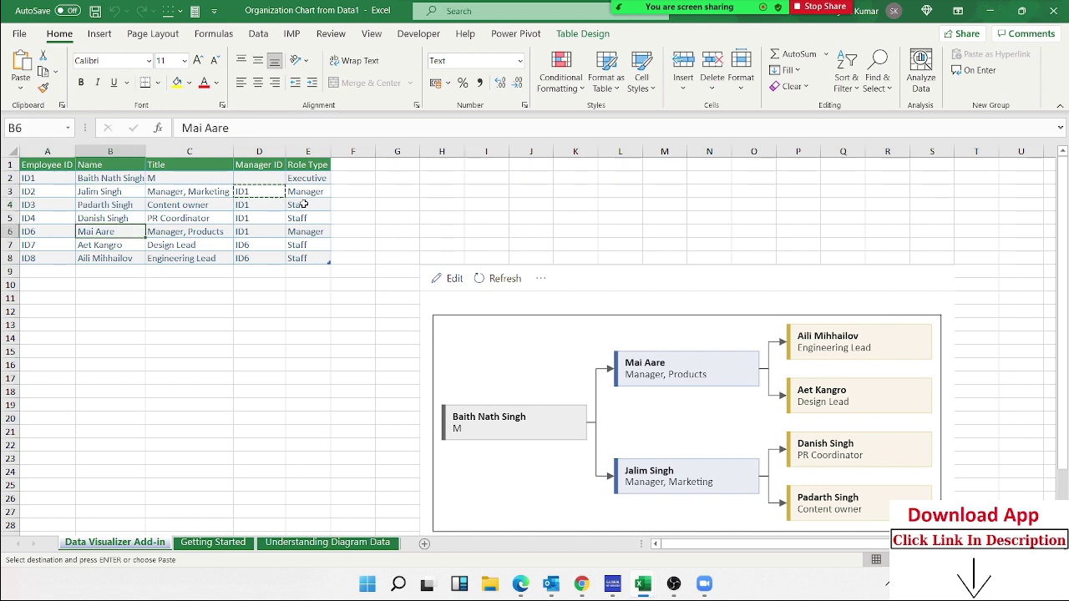
text(Naw)
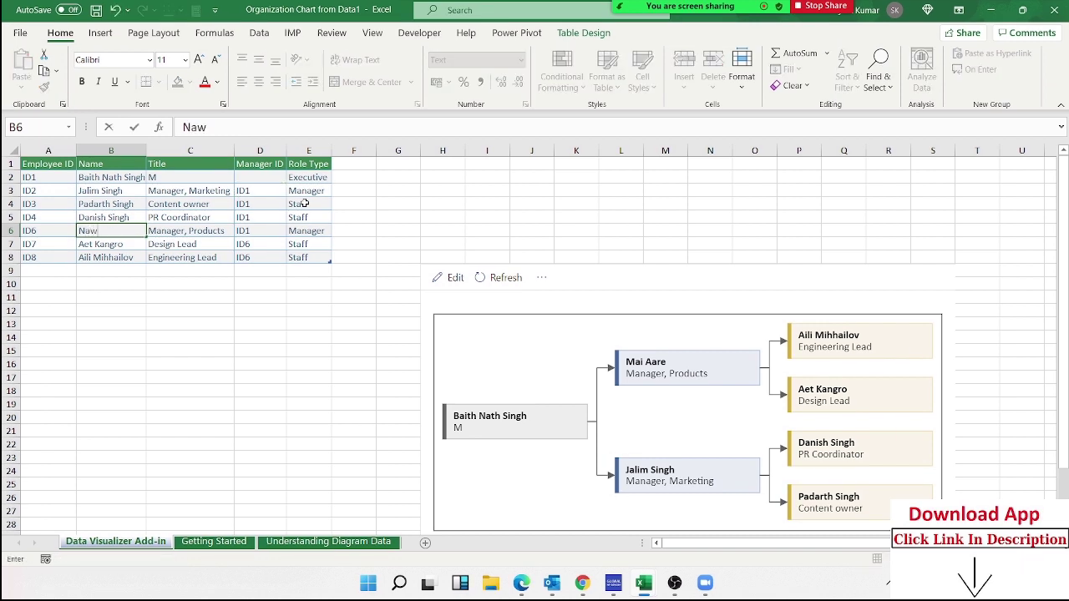
text(al Sin)
text(gh)
key(Return)
text(R N)
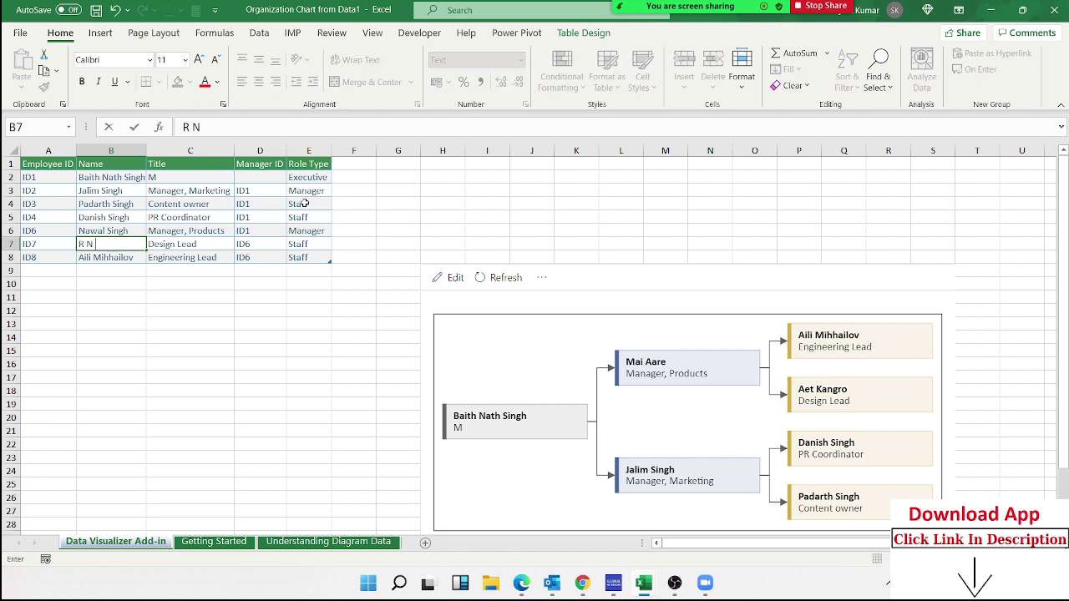
text( Singh)
key(Return)
Set ID2 as the manager ID for ID6 and ID7 in D6:D7 and refresh the org chart.
key(Up)
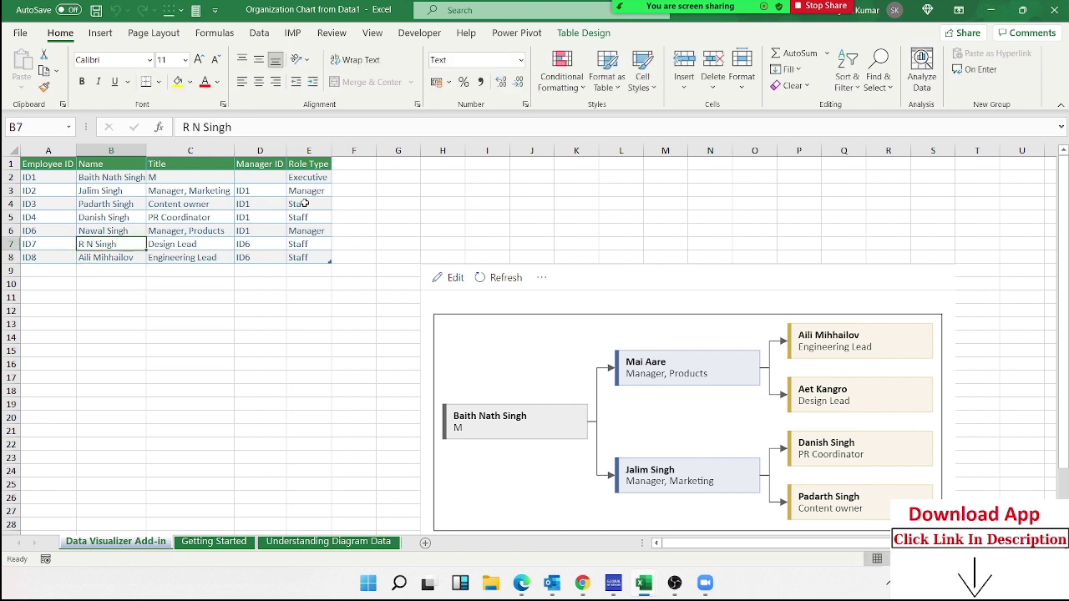
key(Up)
key(Right)
key(Right)
key(Left)
key(Left)
key(Left)
key(Up)
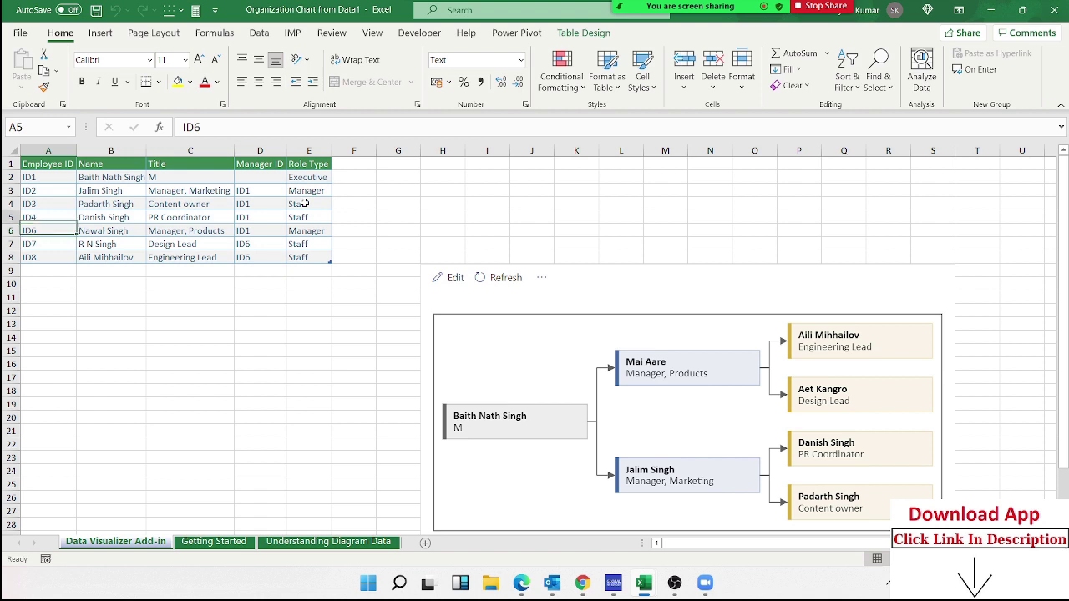
key(Up)
key(Up)
key(ctrl+c)
key(Down)
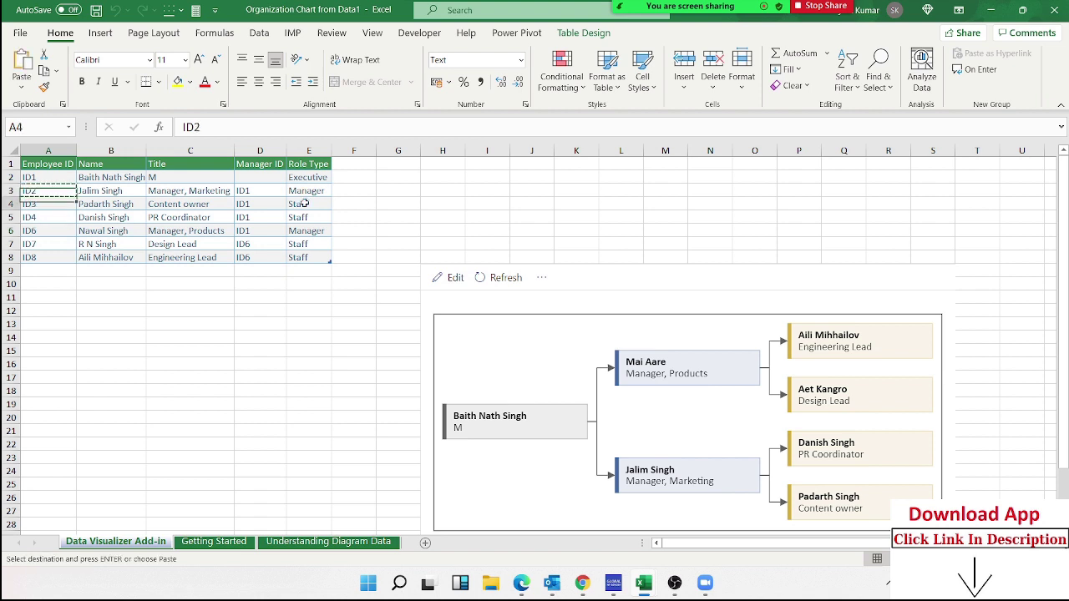
key(Right)
key(Down)
key(Down)
key(Right)
key(Right)
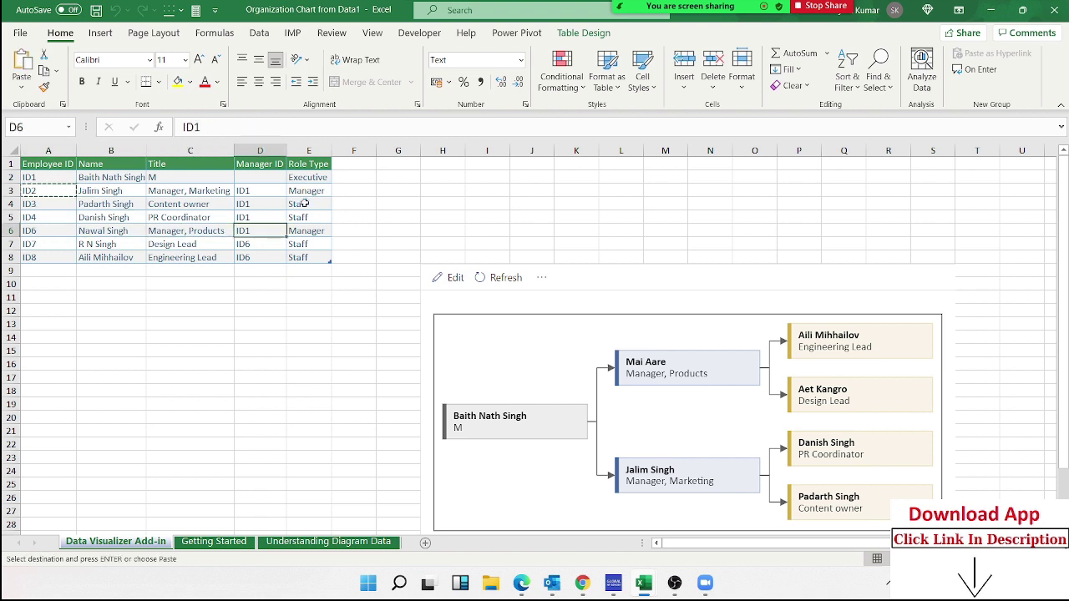
key(shift+Down)
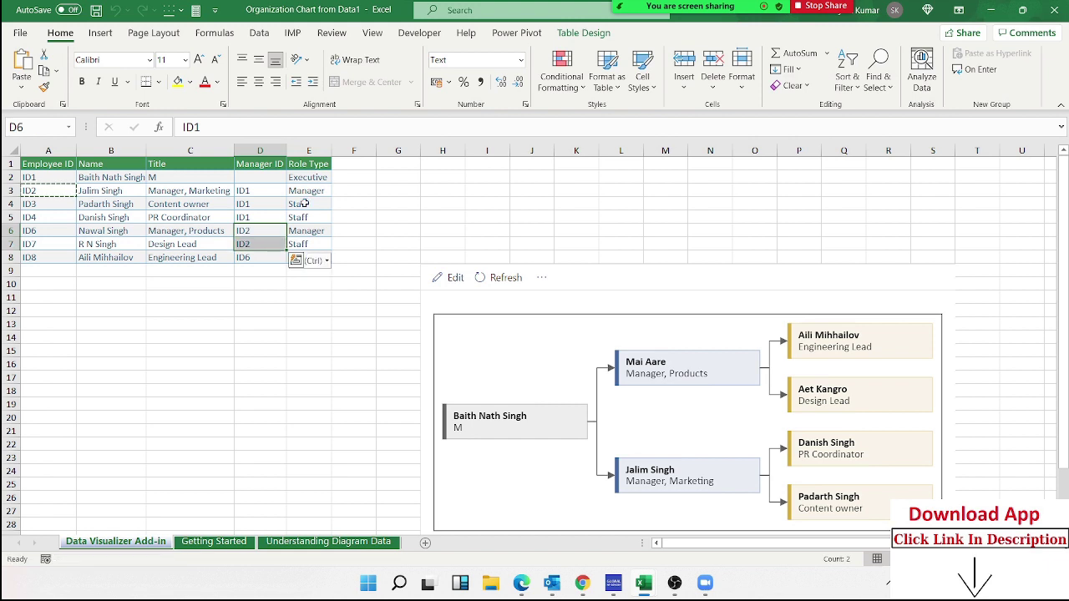
key(ctrl+v)
click(505, 278)
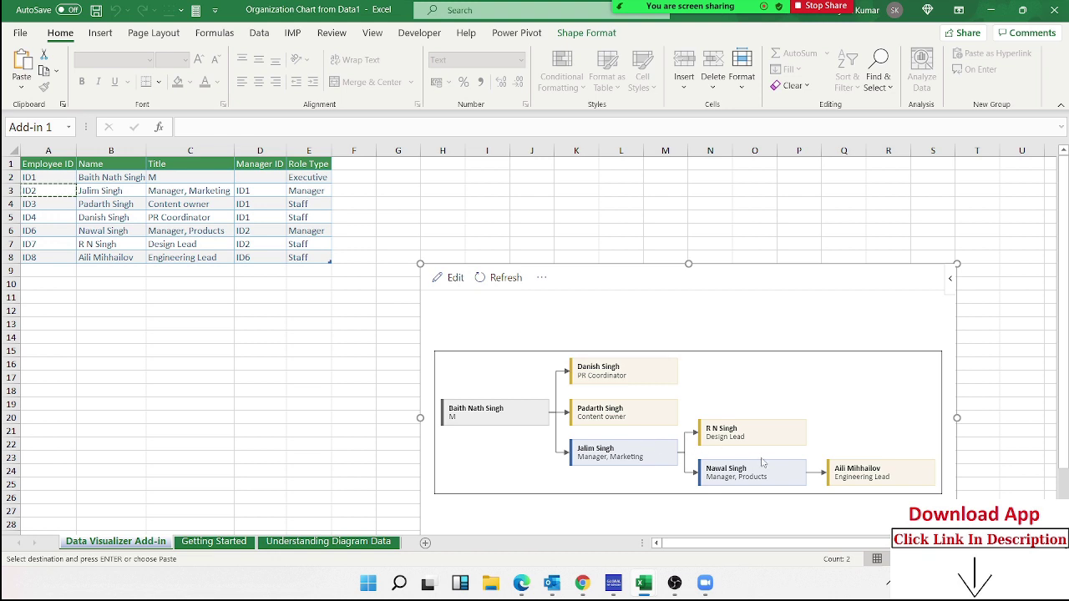
Enter a new name for employee ID8 in cell B8.
click(116, 253)
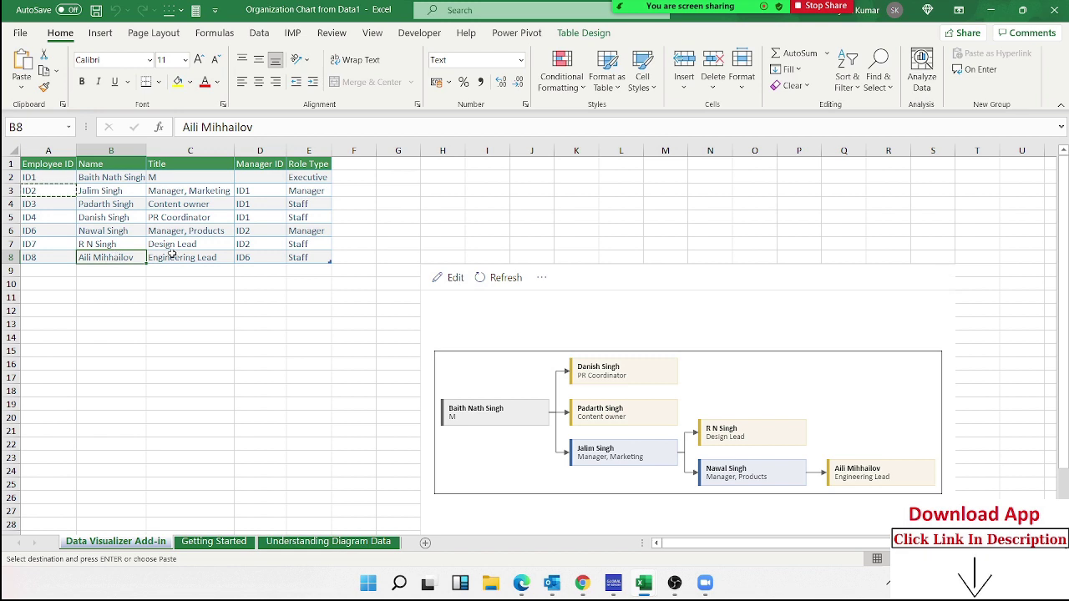
text(N)
key(BackSpace)
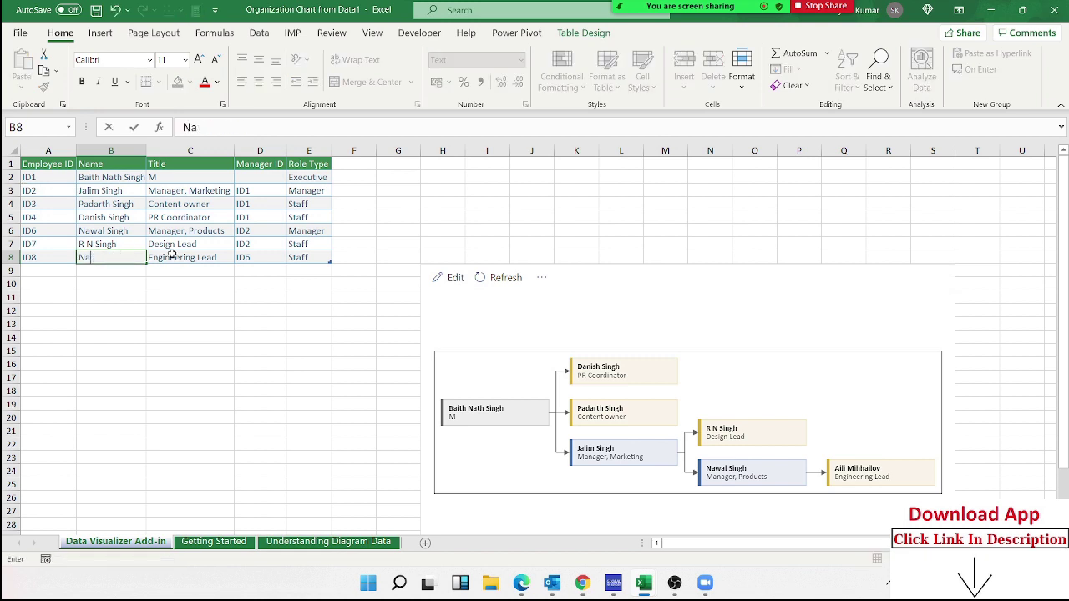
key(BackSpace)
key(BackSpace)
text(Sujit)
click(172, 254)
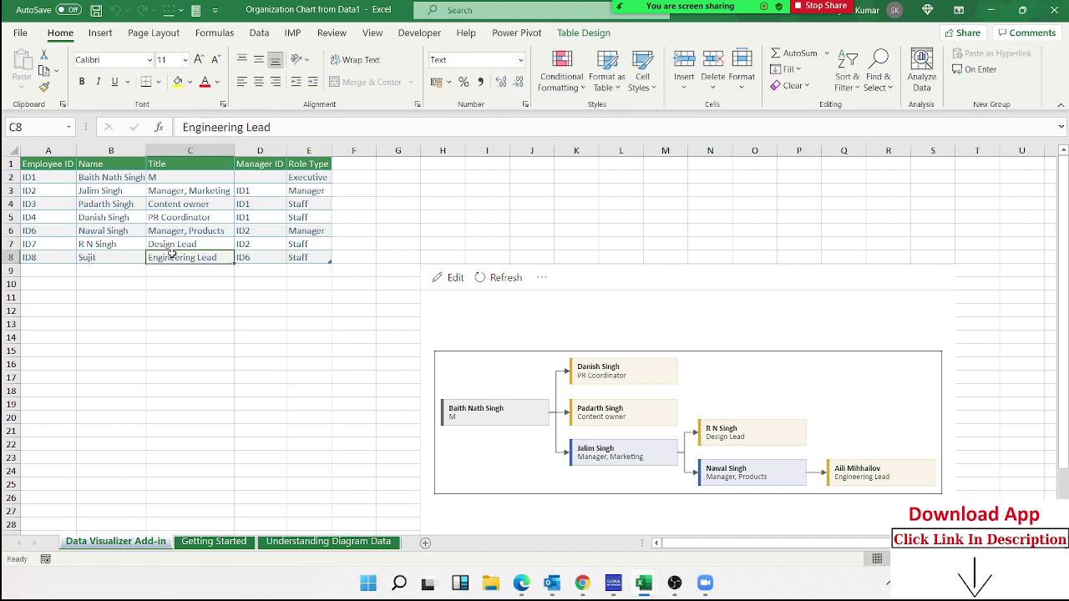
Copy ID6 into D8 as employee ID8's manager and refresh the org chart.
key(Tab)
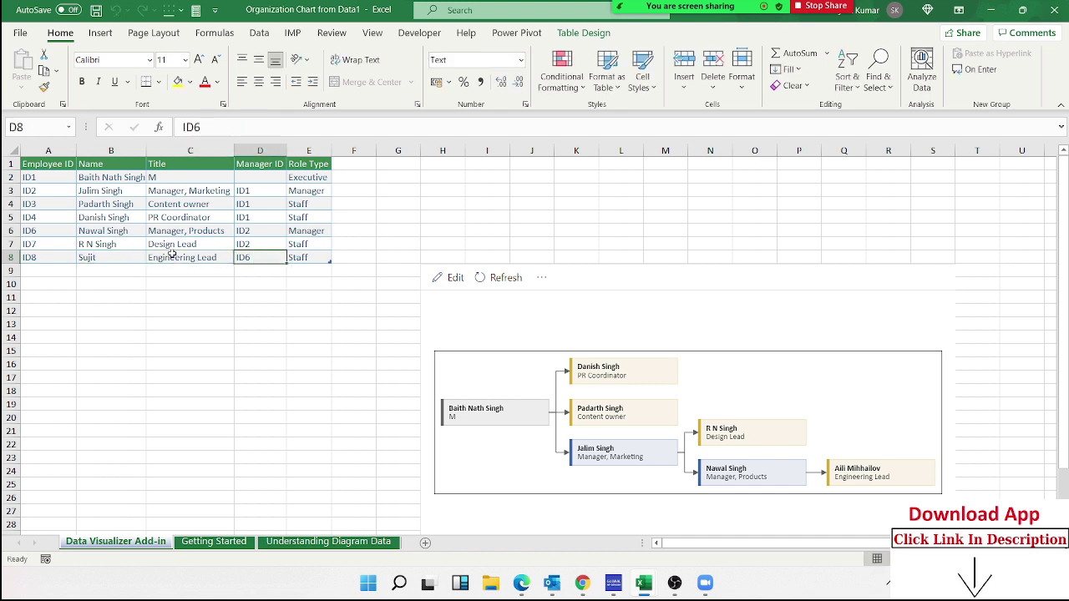
key(Up)
key(Up)
key(Left)
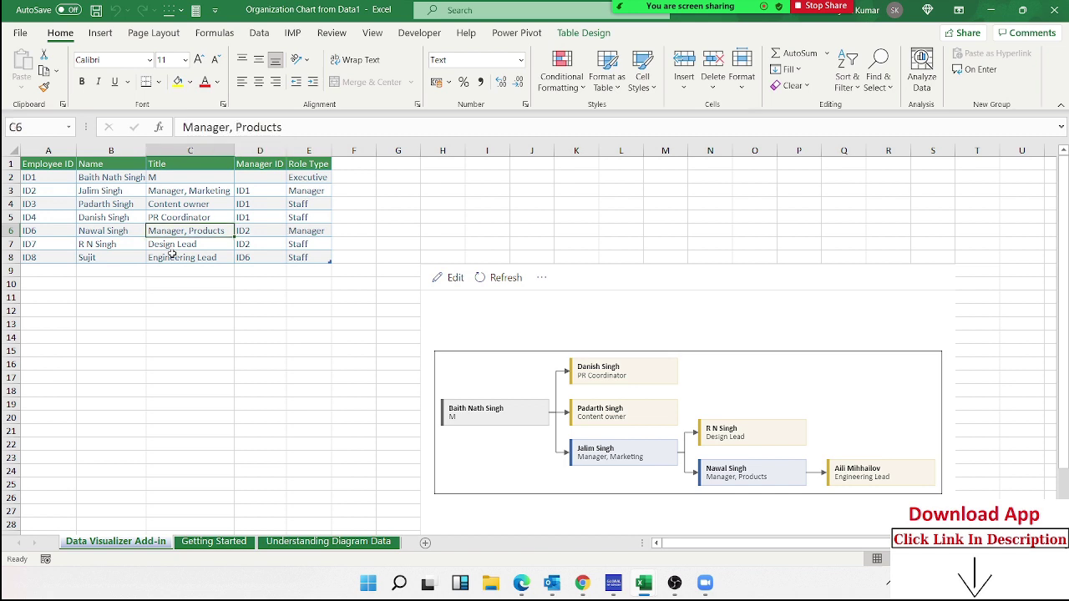
key(Left)
key(Left)
key(ctrl+c)
key(Down)
key(Down)
key(Right)
key(Right)
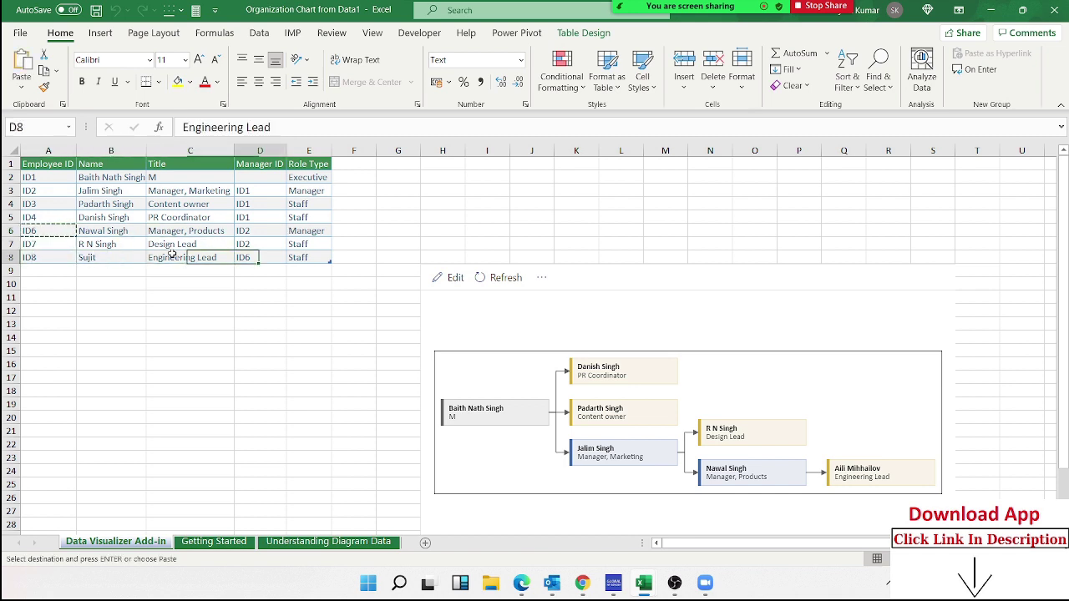
key(Right)
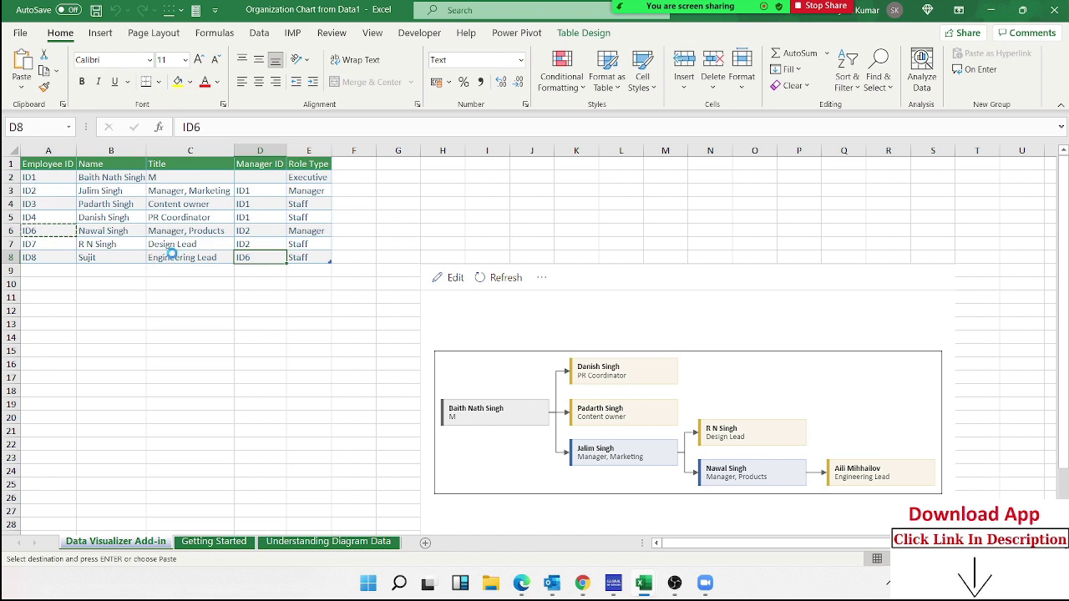
click(501, 281)
click(500, 280)
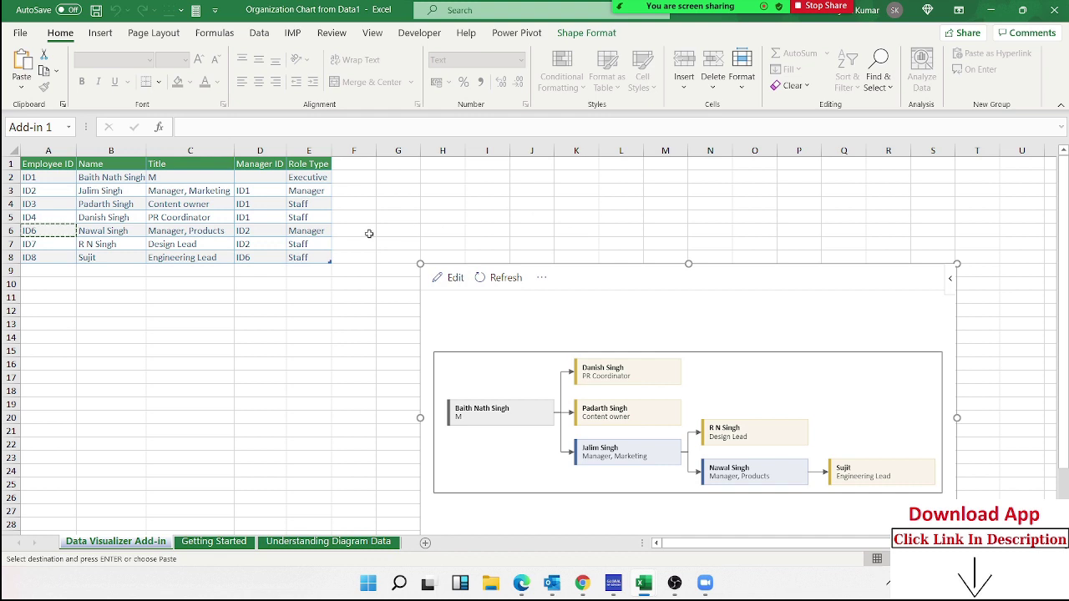
drag(250, 192, 253, 244)
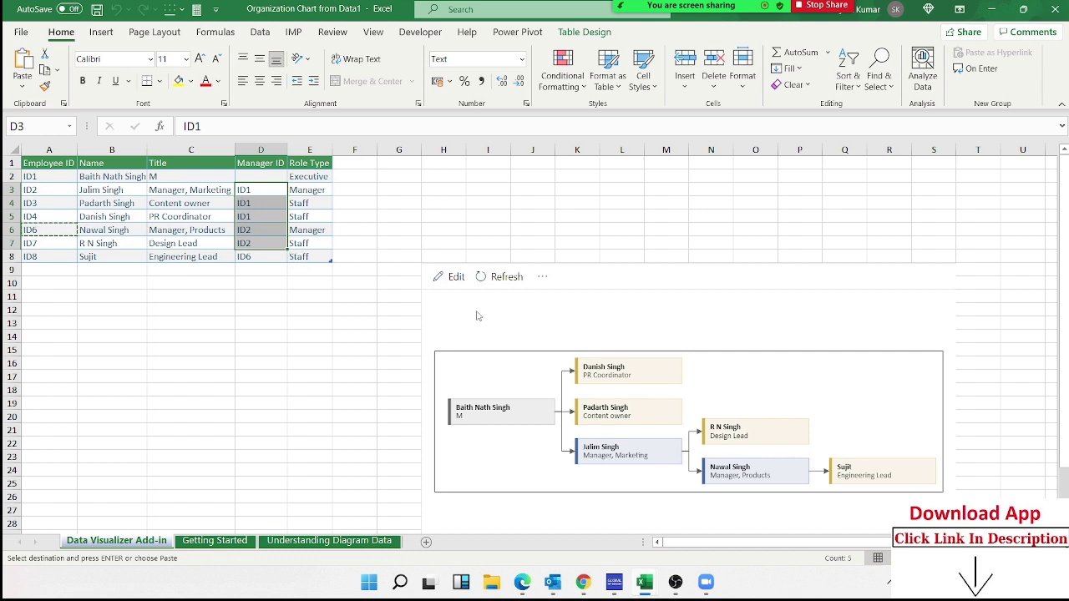
click(572, 284)
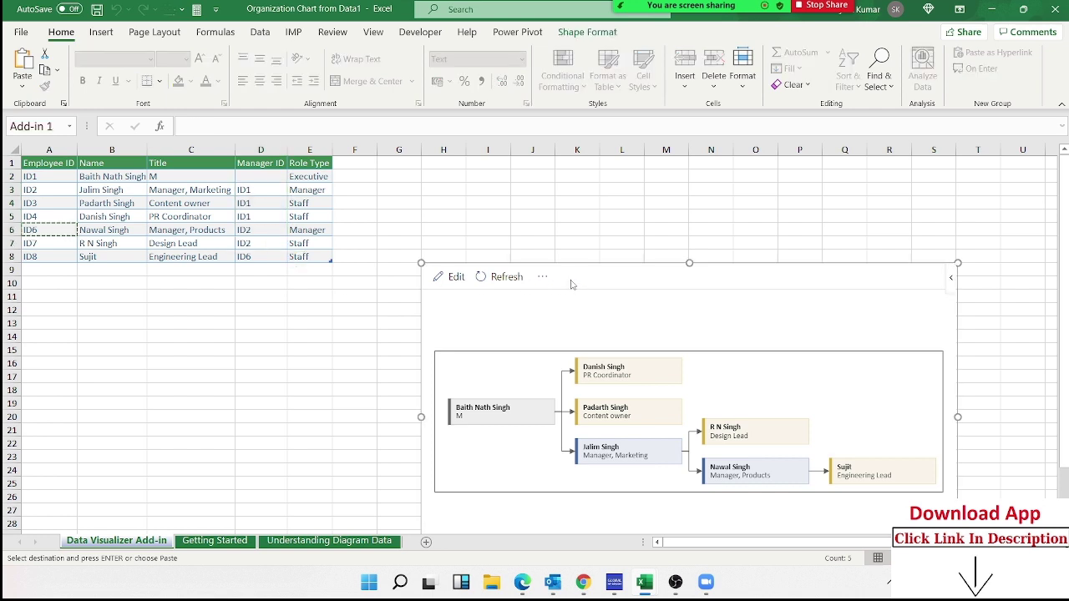
scroll(374, 318, down, 2)
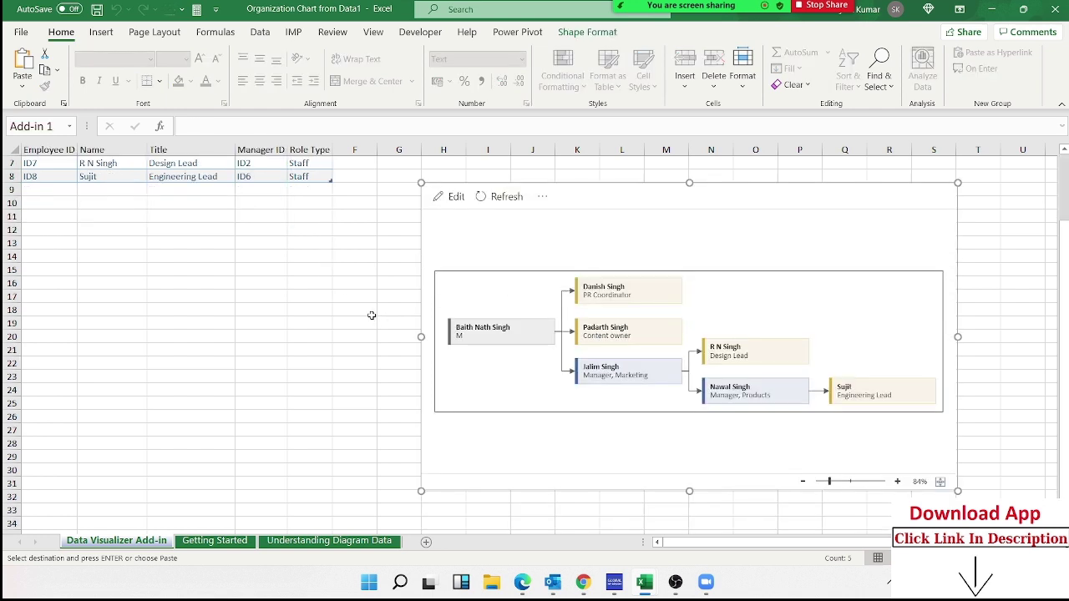
scroll(370, 315, up, 2)
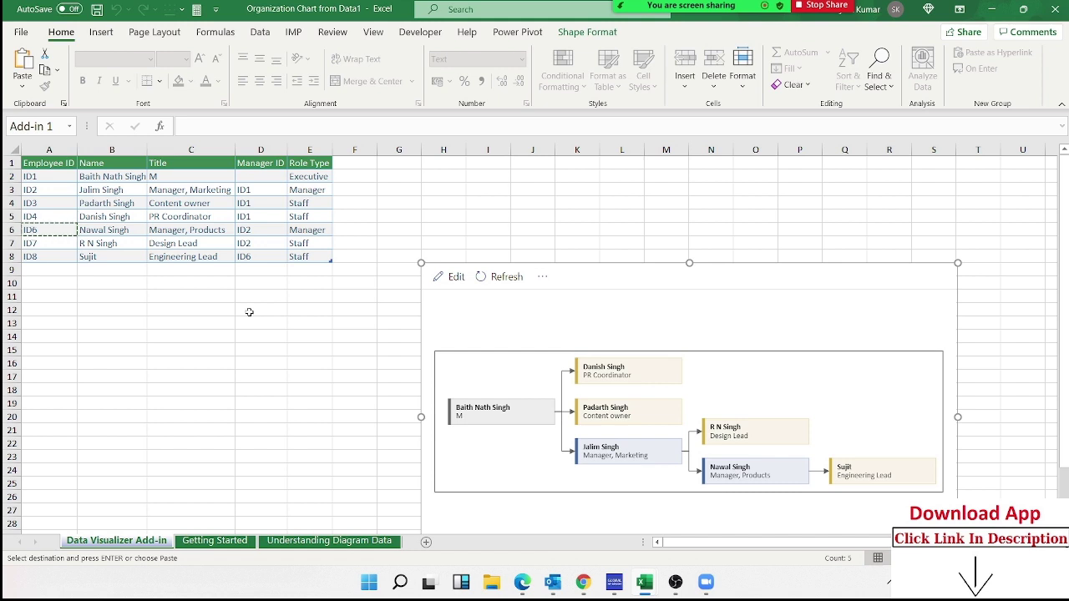
Create a new blank workbook, Book2, with Ctrl+N.
key(ctrl+n)
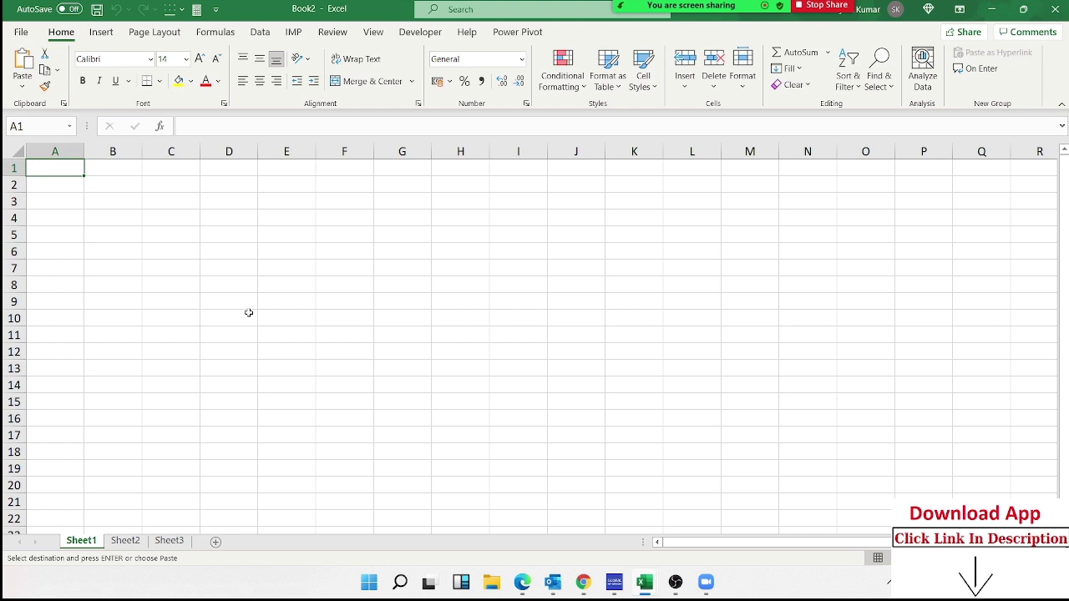
Rename the Sheet1 tab to Data.
double_click(92, 541)
text(Da)
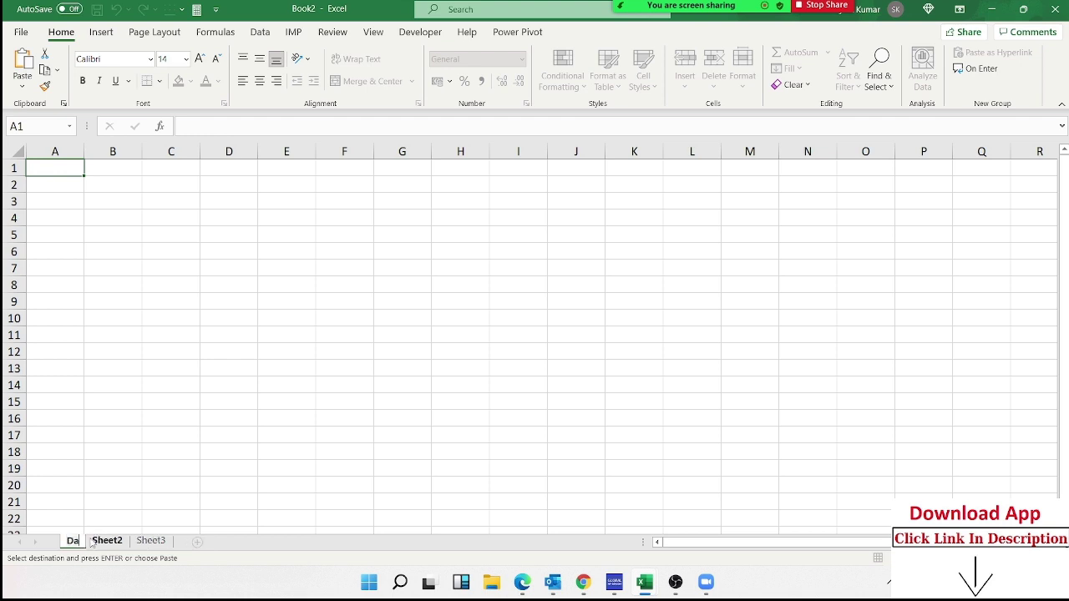
text(ta)
click(136, 217)
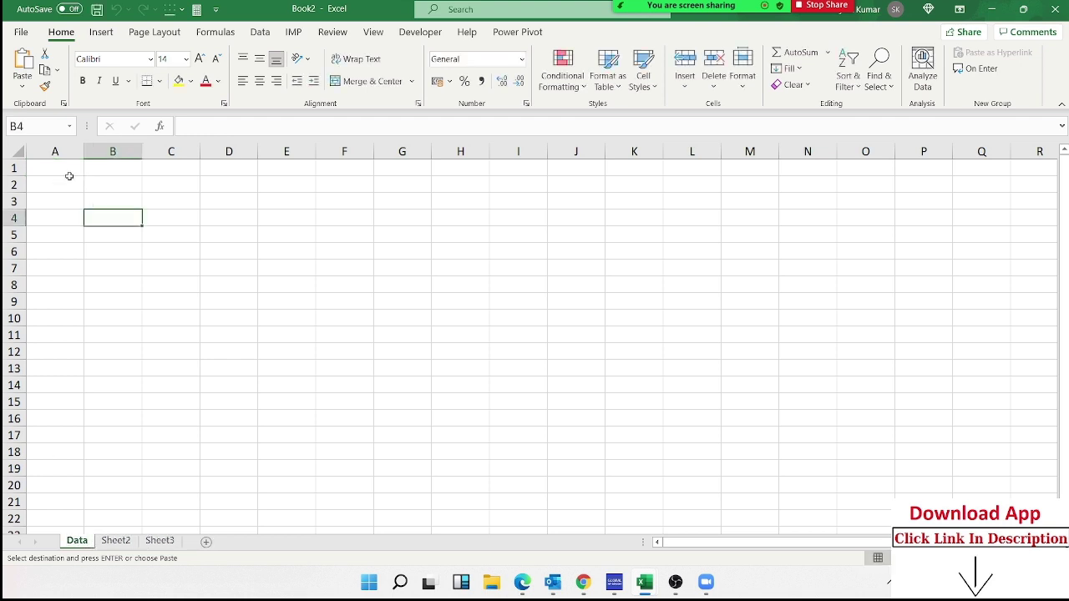
Enter the headers ID, Name and Father_Name in cells A1:C1.
click(72, 169)
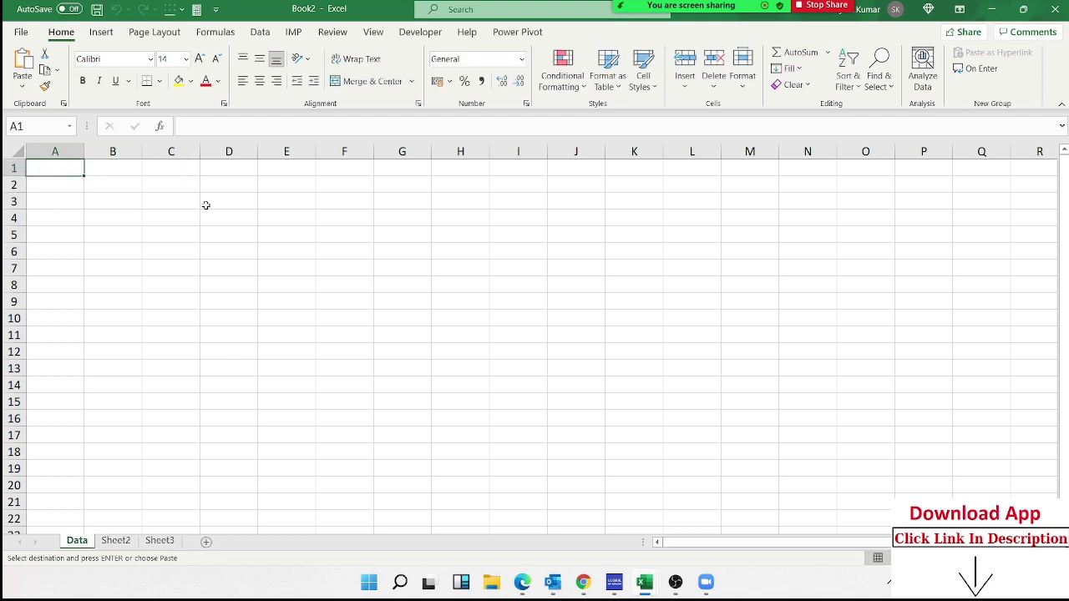
text(ID)
key(Tab)
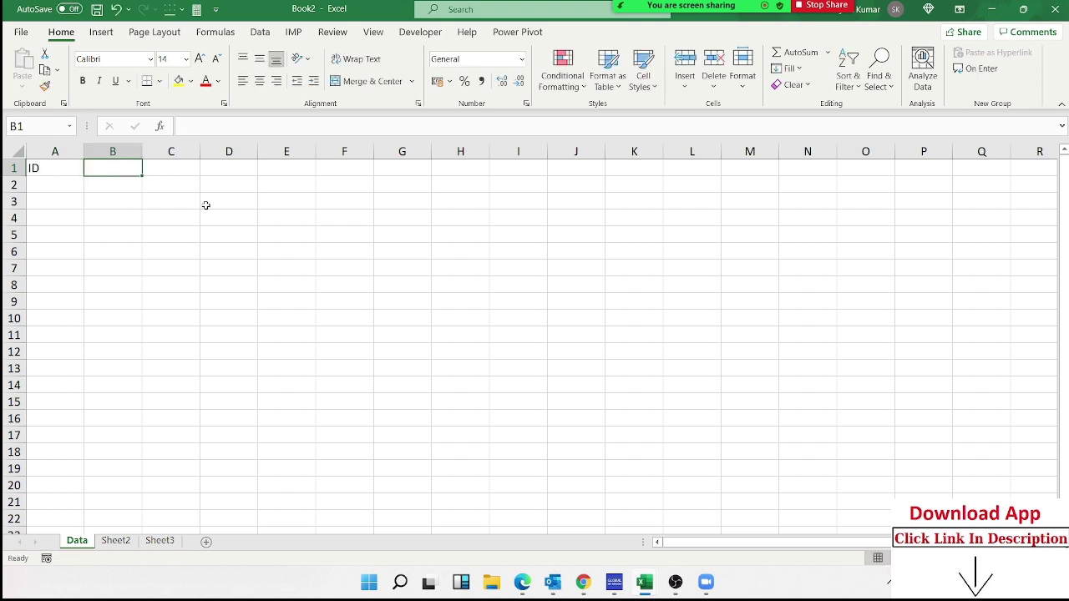
key(Left)
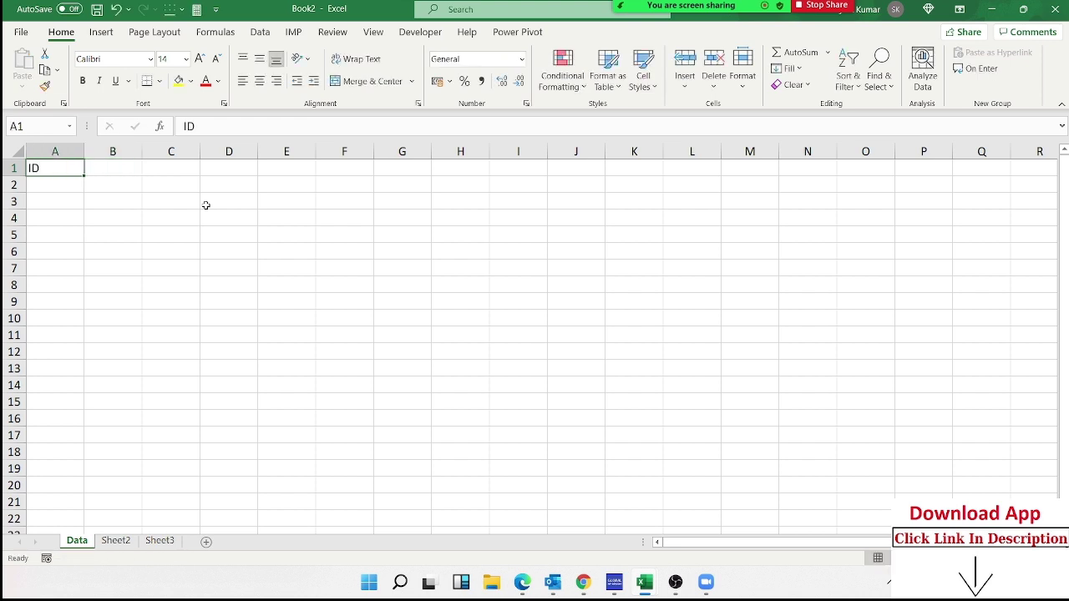
key(Right)
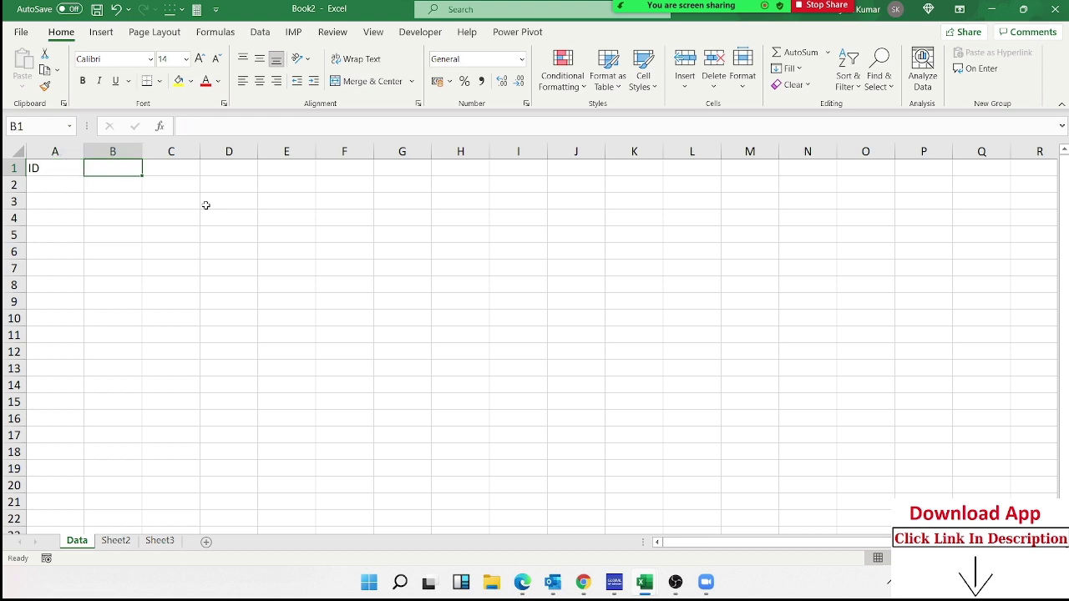
text(Name)
key(Tab)
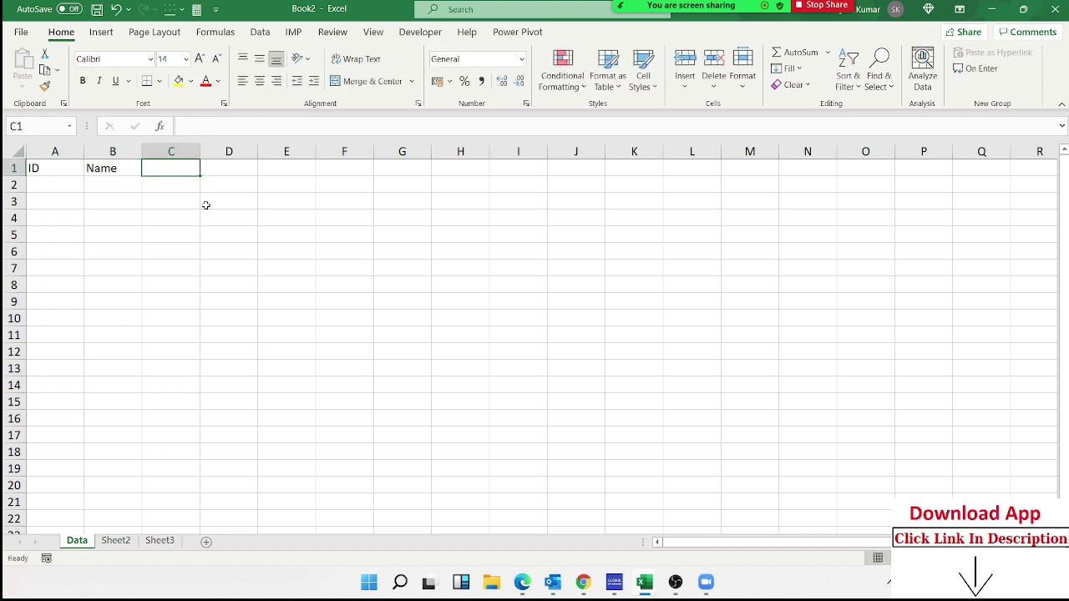
text(F)
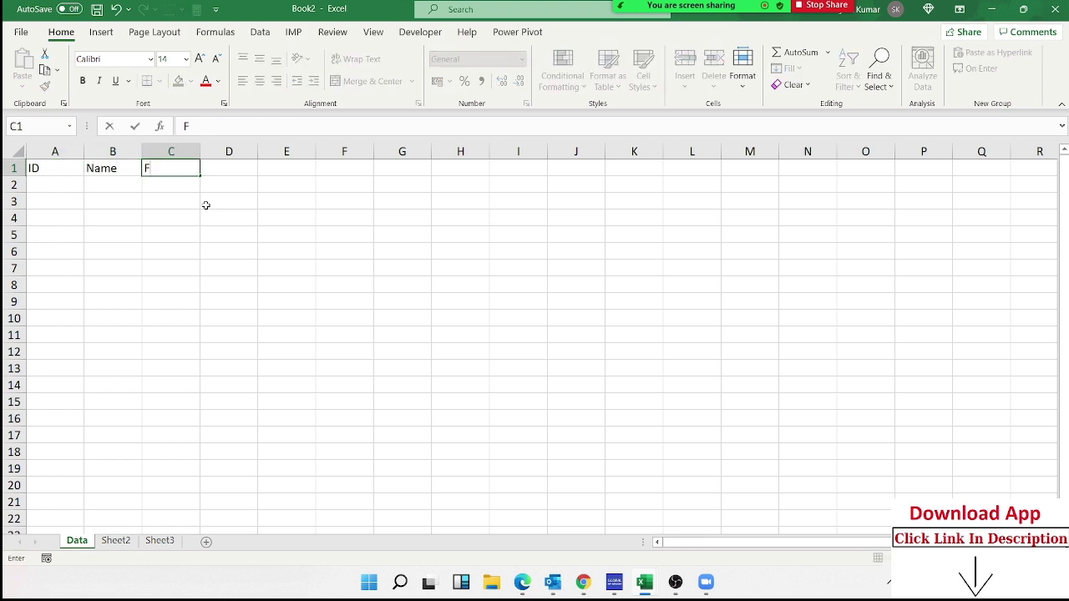
text(athe)
text(r)
text(_Name)
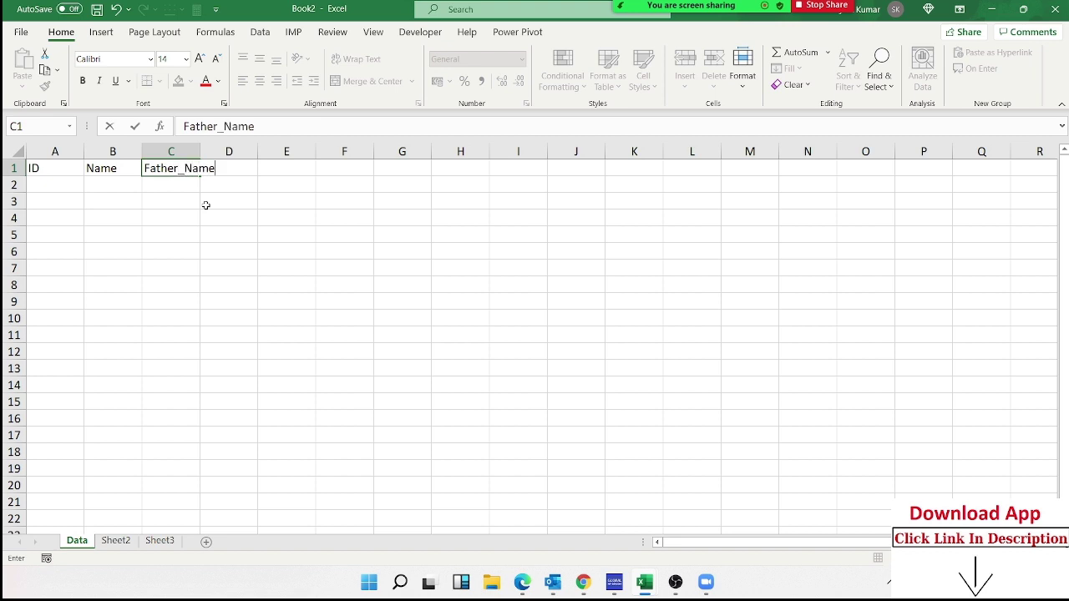
click(222, 214)
Widen column C and add the headers FID, FID and G in D1:F1.
drag(195, 151, 214, 151)
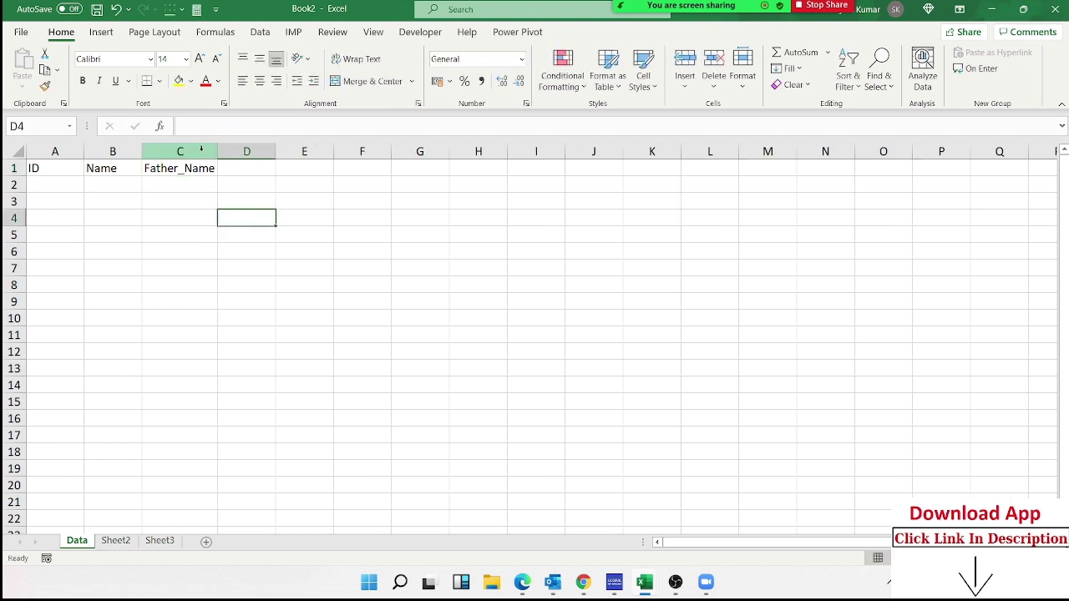
click(232, 172)
text(F)
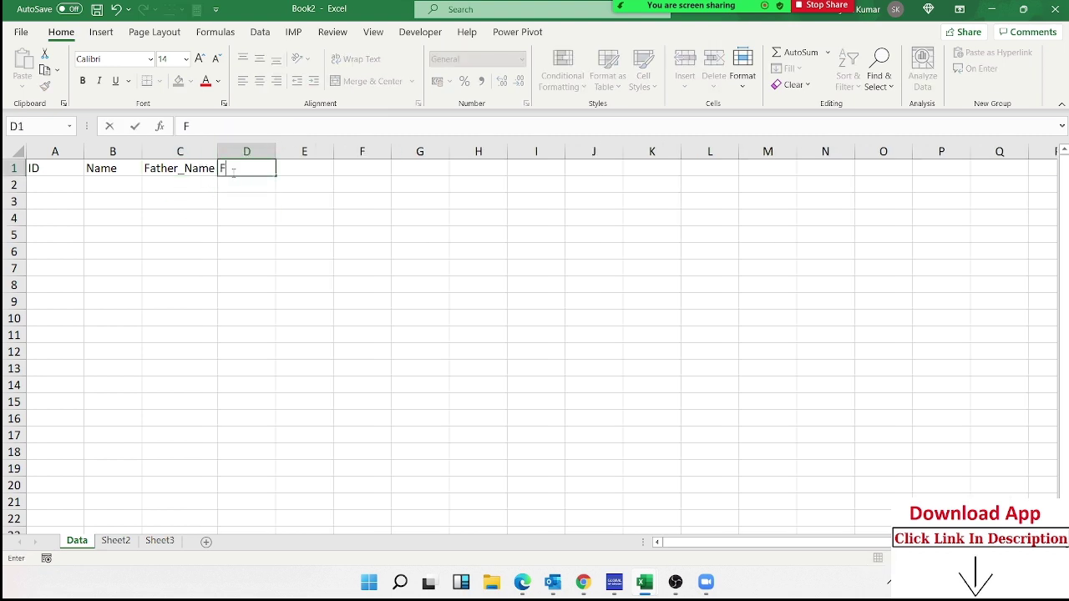
text(ID)
key(Tab)
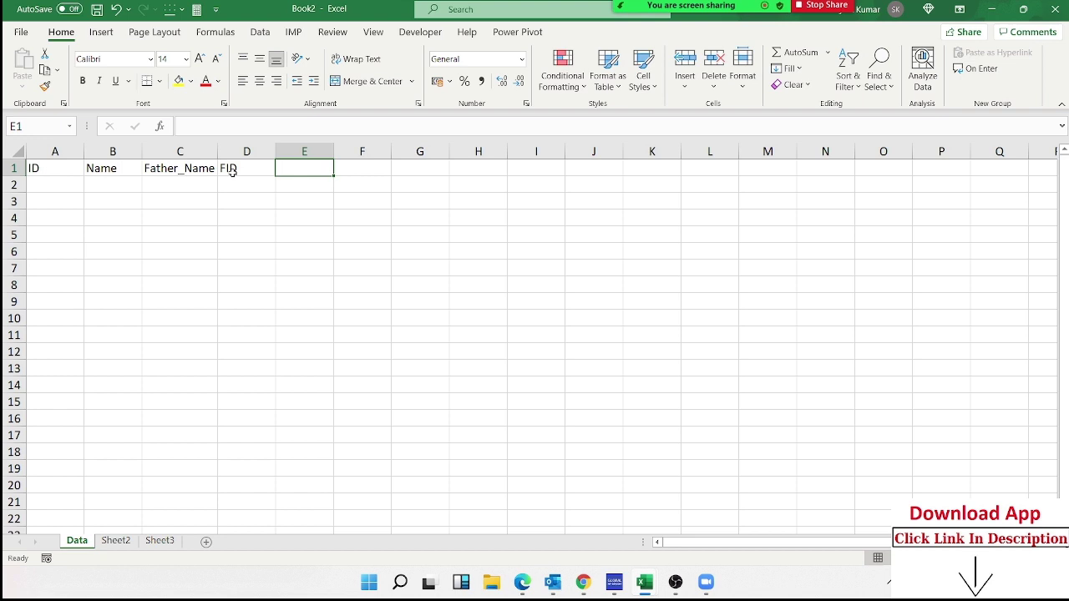
text(F)
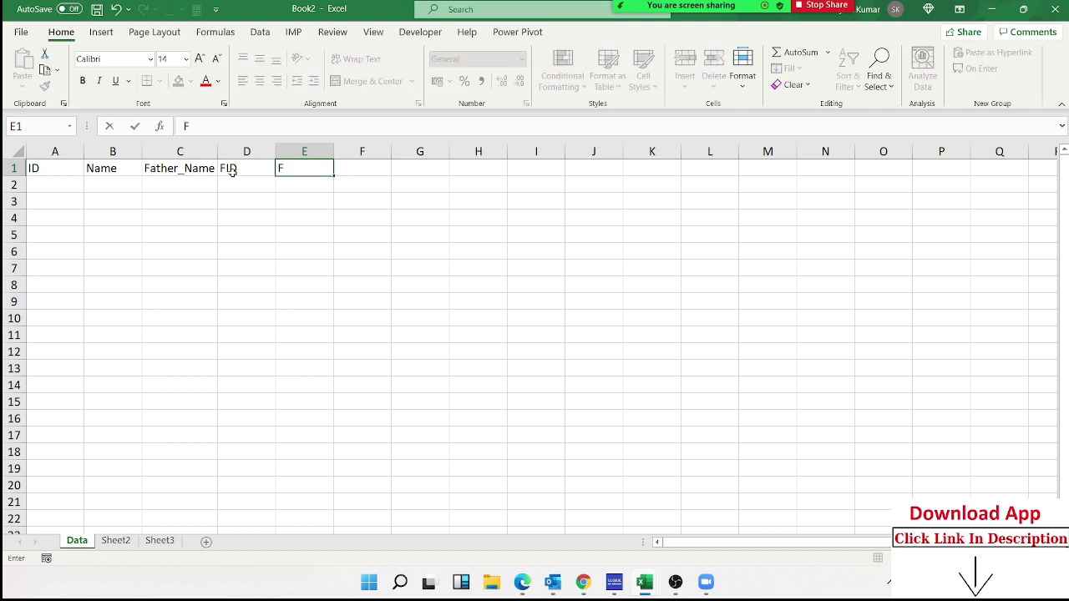
text(ID)
key(Tab)
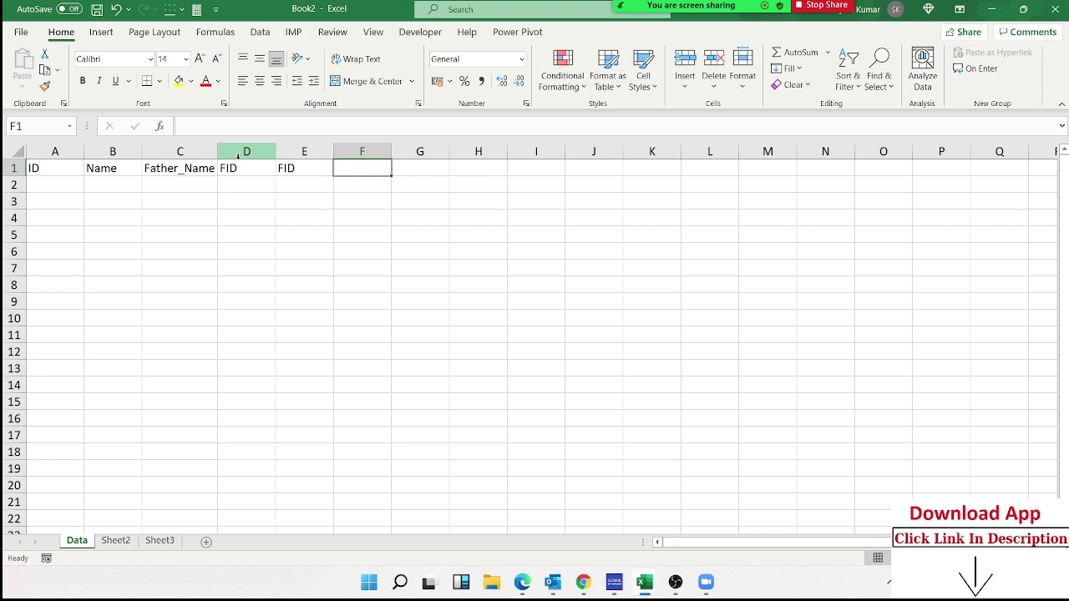
text(G)
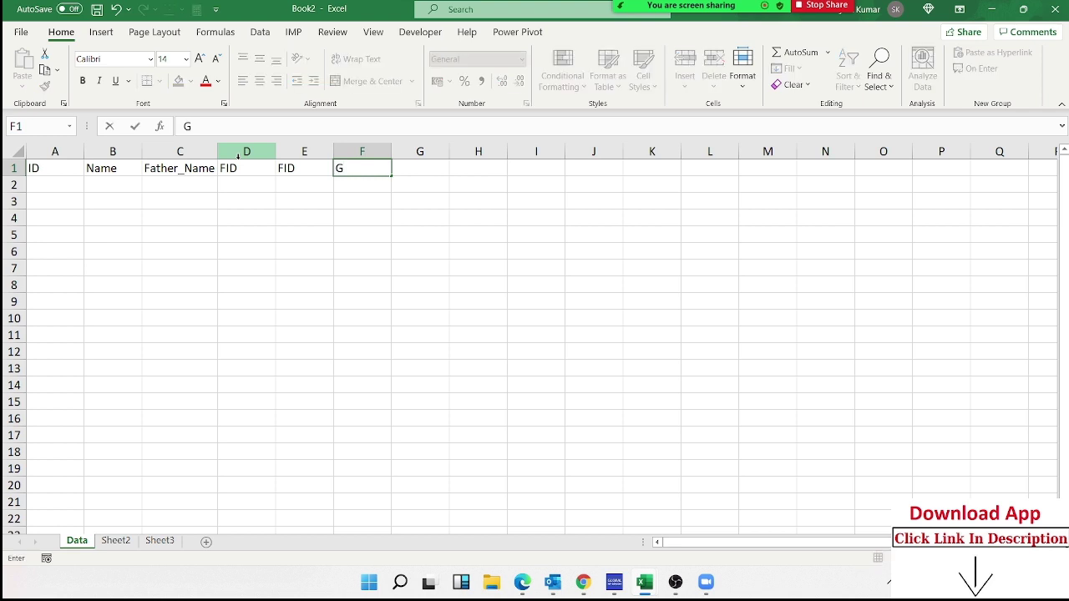
key(Return)
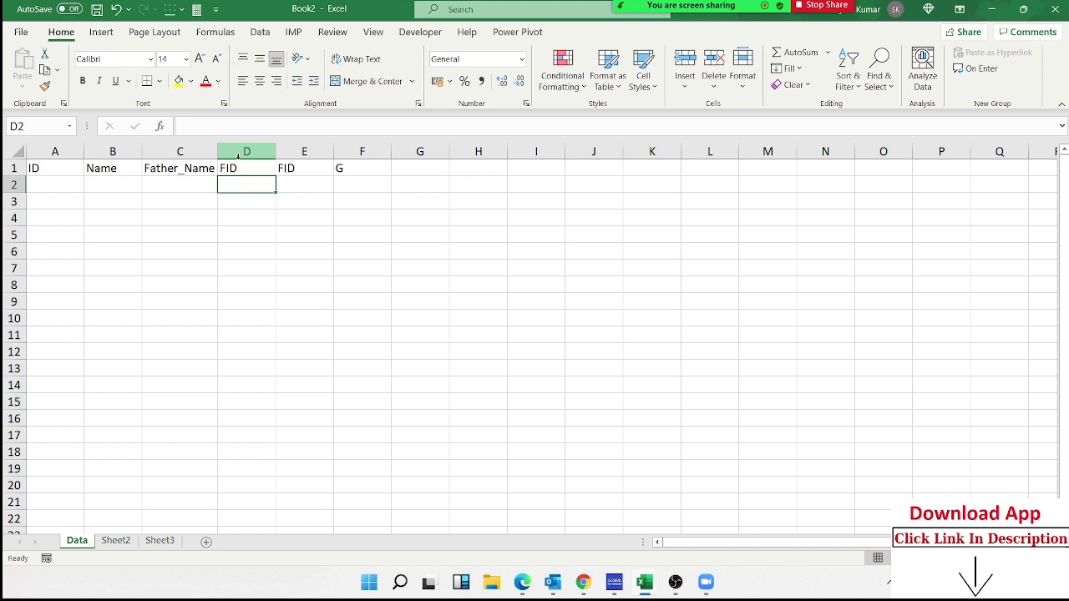
key(Left)
key(Left)
key(Left)
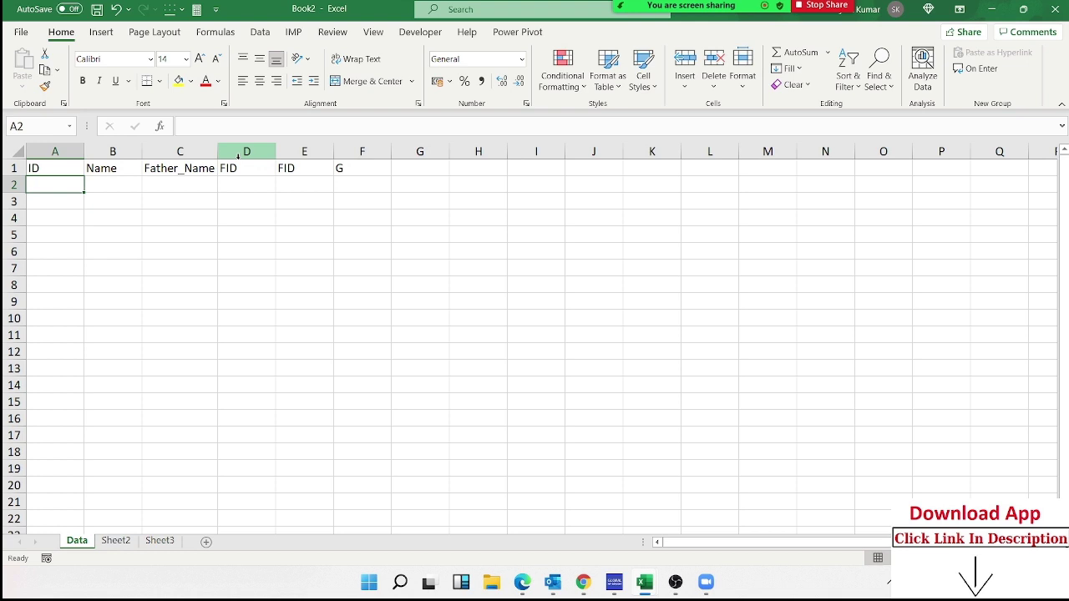
Enter IDs 1 and 2 in column A and extend the series down to 10.
text(1)
key(Return)
text(2)
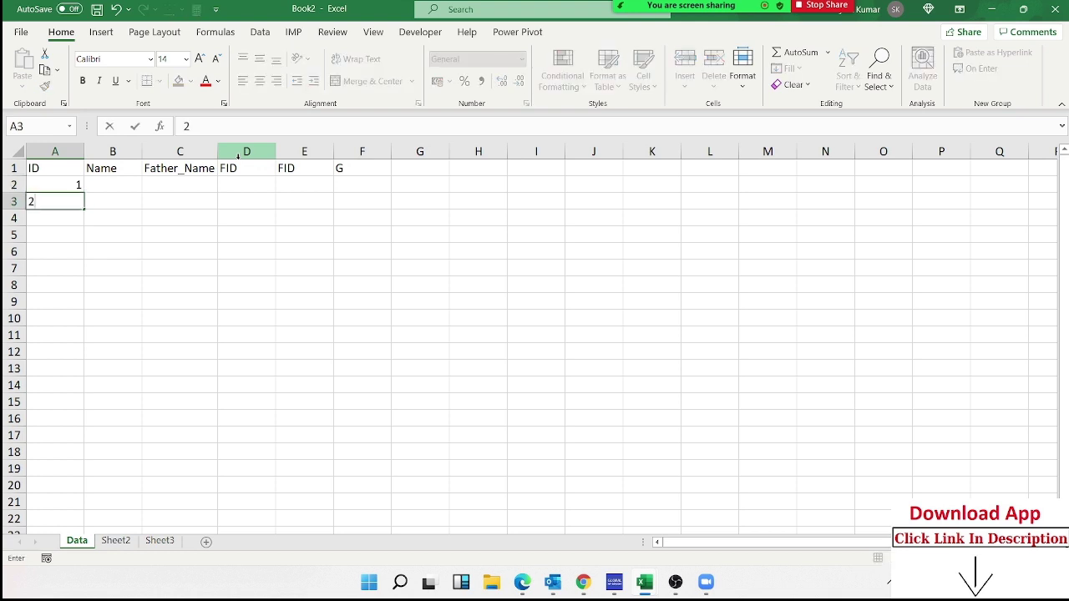
key(Return)
mouse_move(63, 187)
mouse_down()
mouse_move(61, 394)
mouse_move(69, 345)
mouse_up()
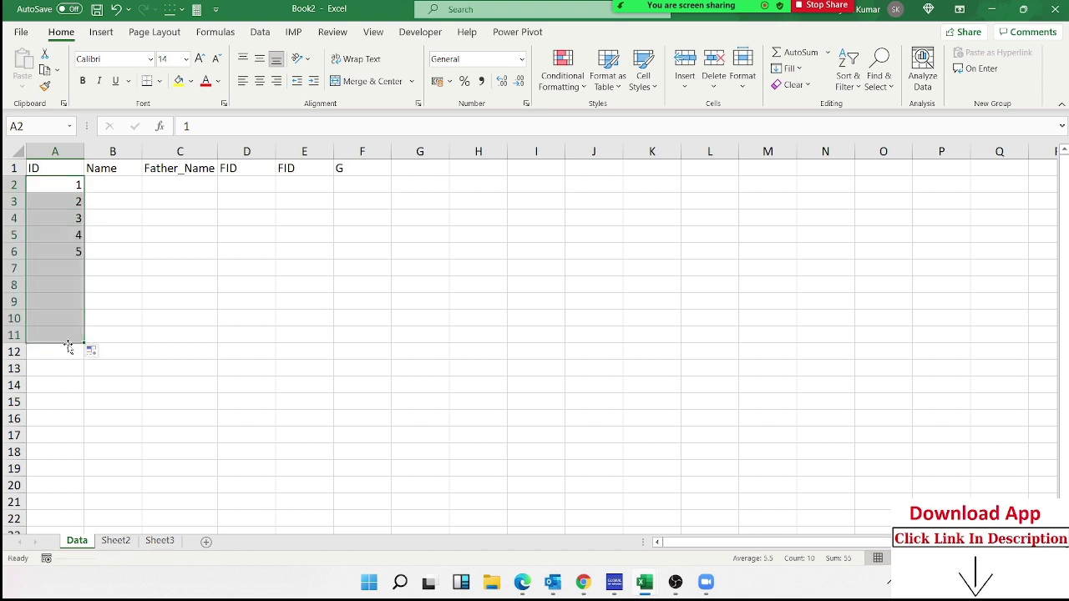
Enter the first name in B2 and flash fill the remaining names down column B.
click(106, 183)
text(Pu)
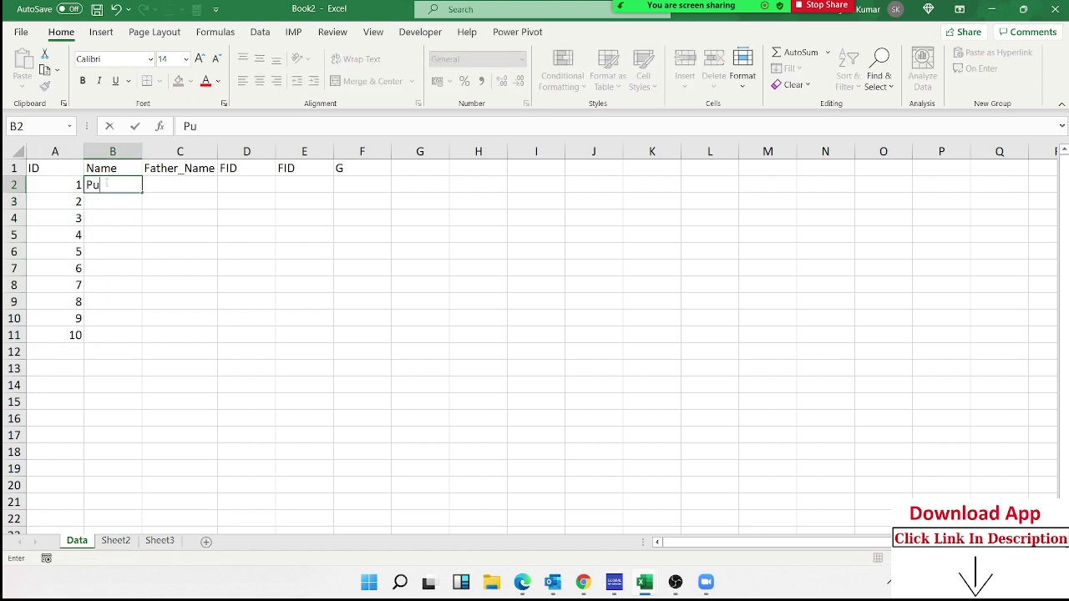
text(ja)
key(Return)
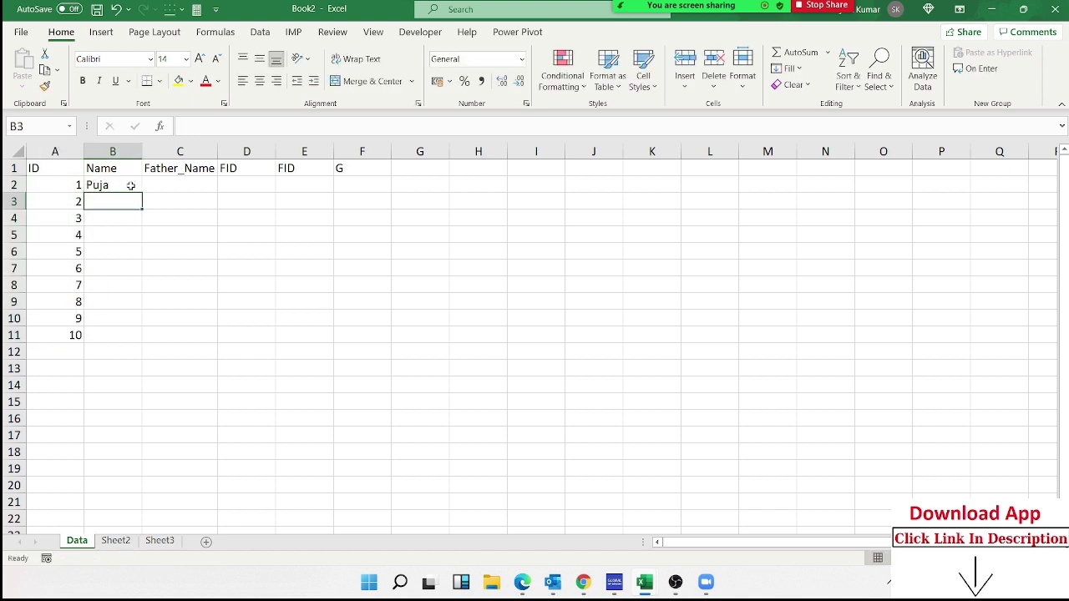
click(131, 185)
key(ctrl+e)
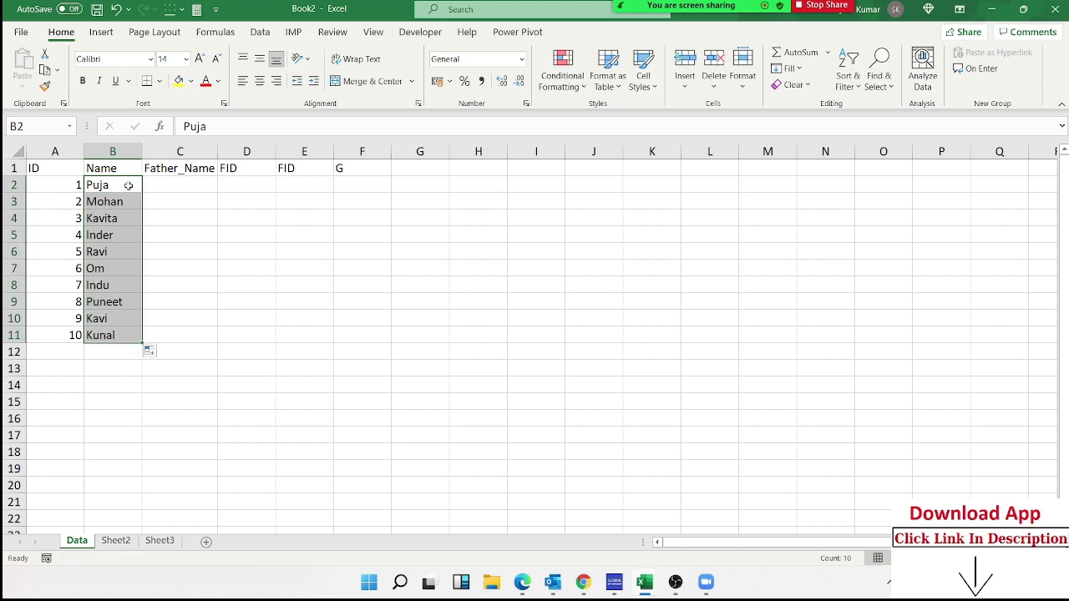
Enter 2 as the Father_Name value in cell C3.
click(167, 185)
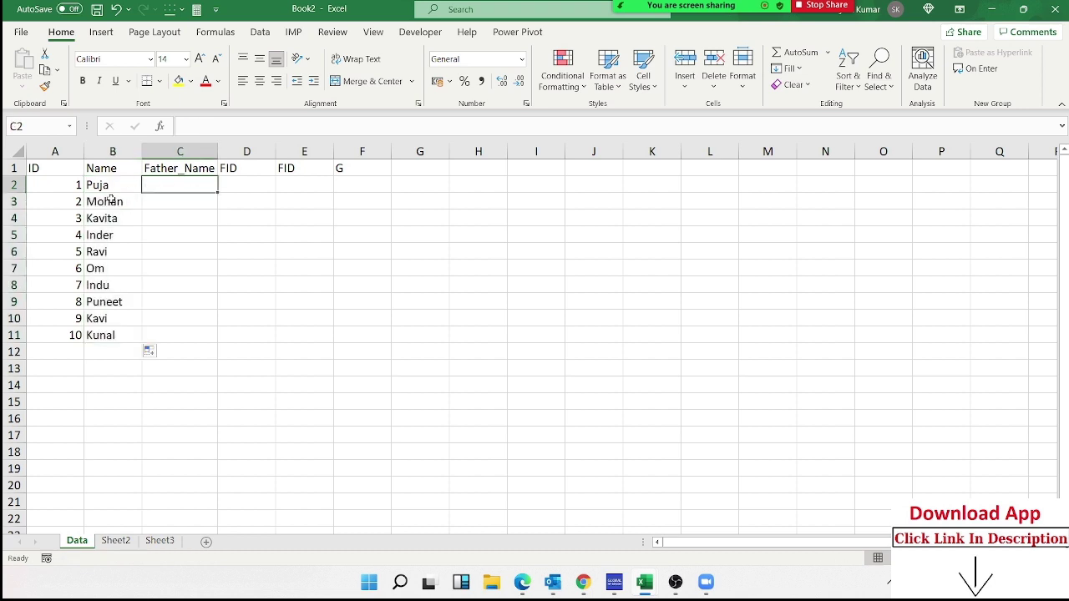
click(164, 203)
click(180, 188)
key(Return)
text(2)
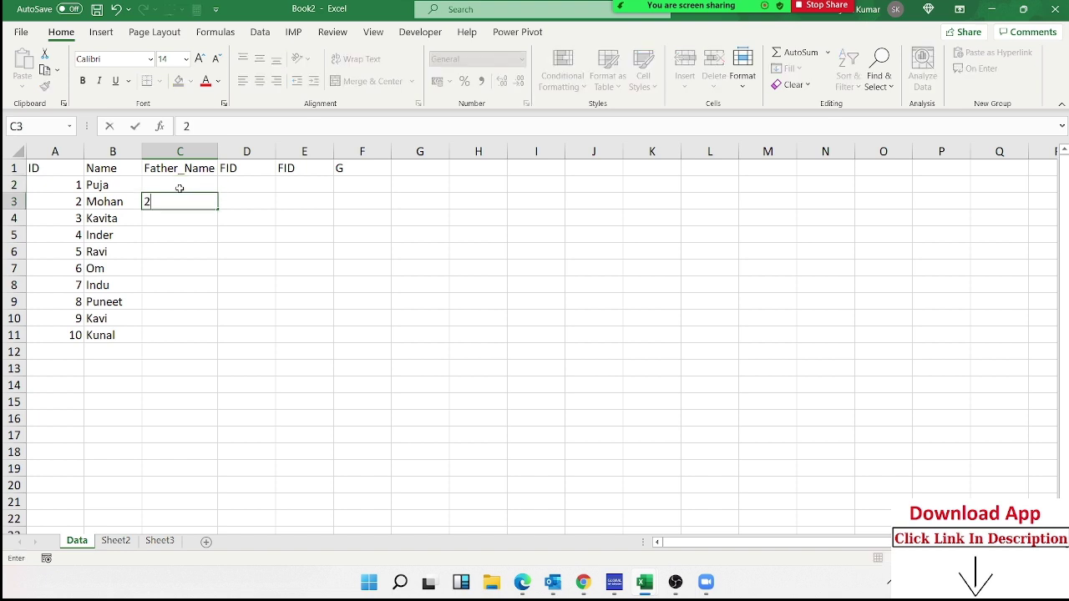
key(Return)
key(Return)
key(Left)
key(Left)
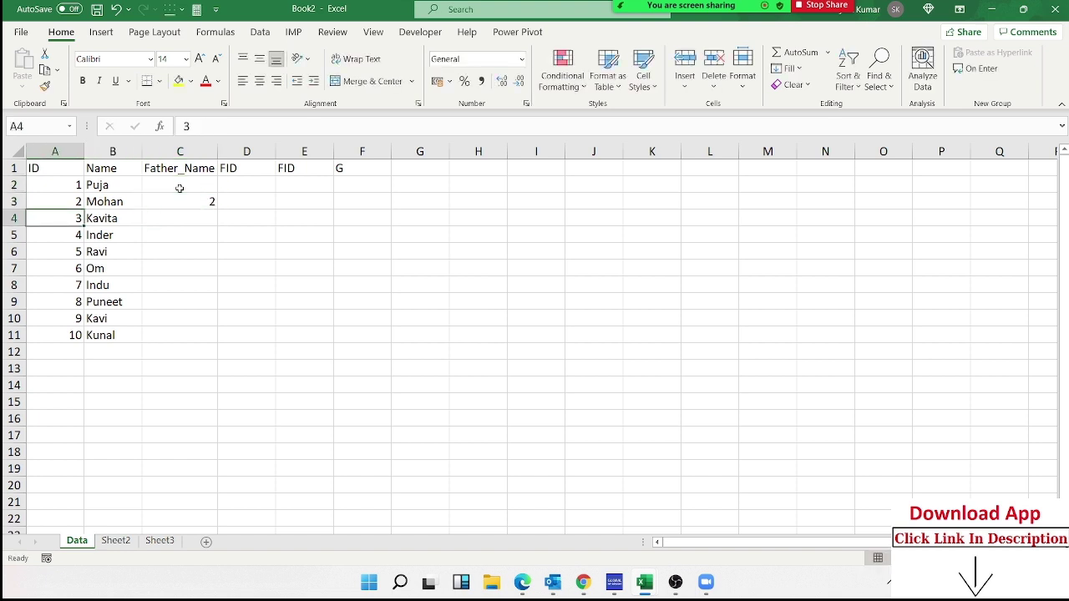
key(Right)
key(Right)
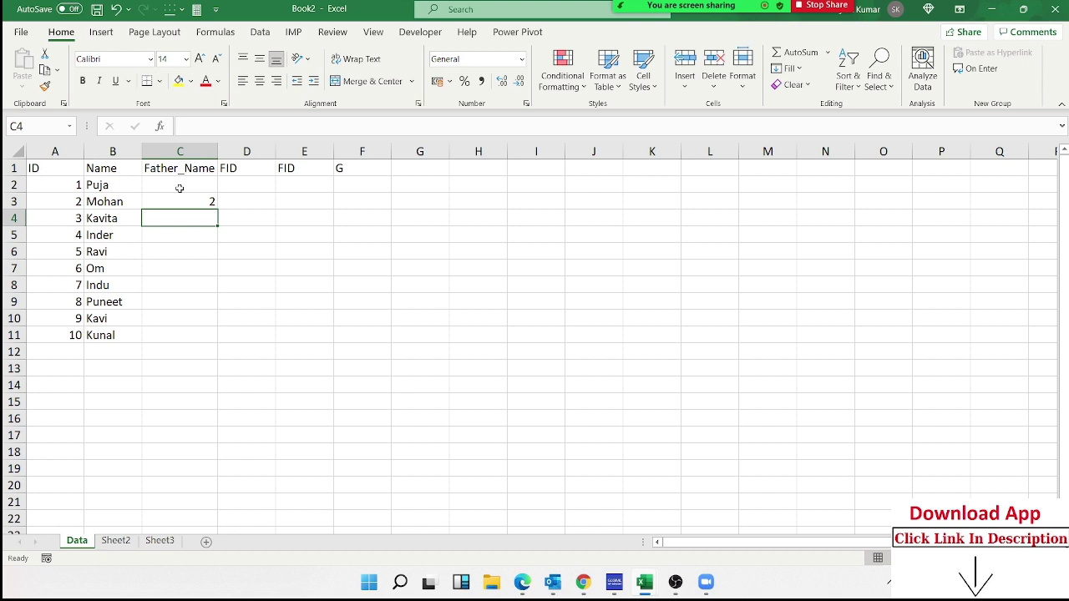
key(Up)
key(Right)
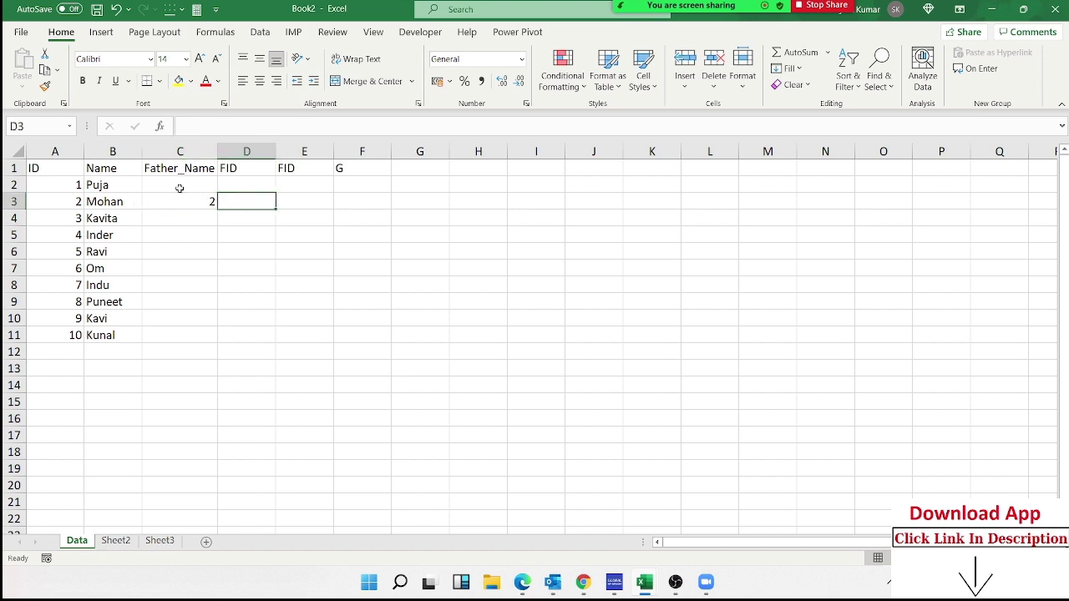
Enter F1 in D2 and fill it down through D11.
key(Up)
text(F)
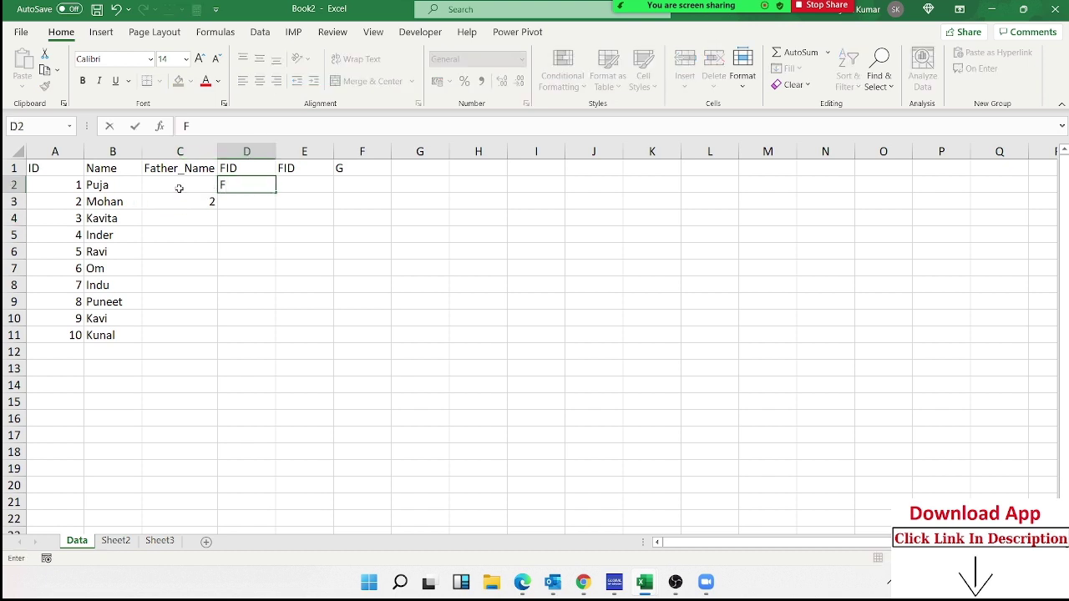
text(1)
key(Return)
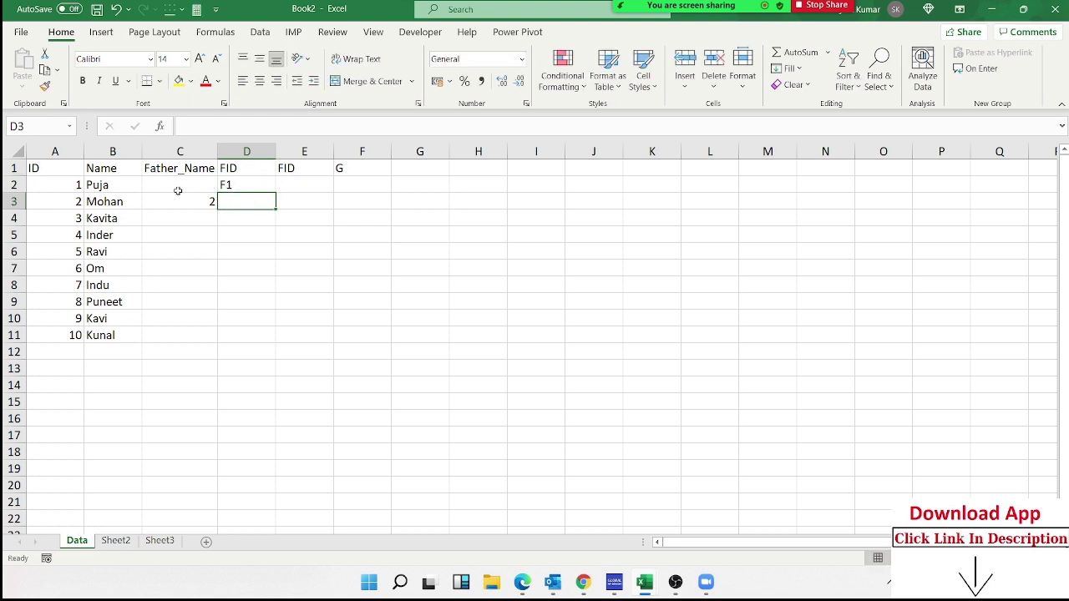
drag(228, 185, 235, 330)
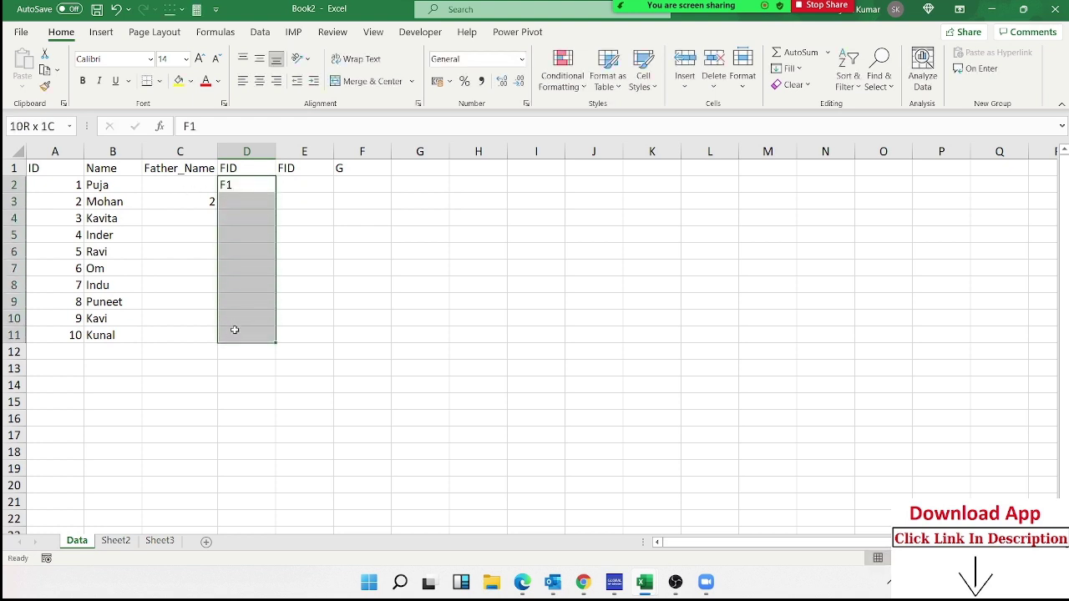
key(ctrl+d)
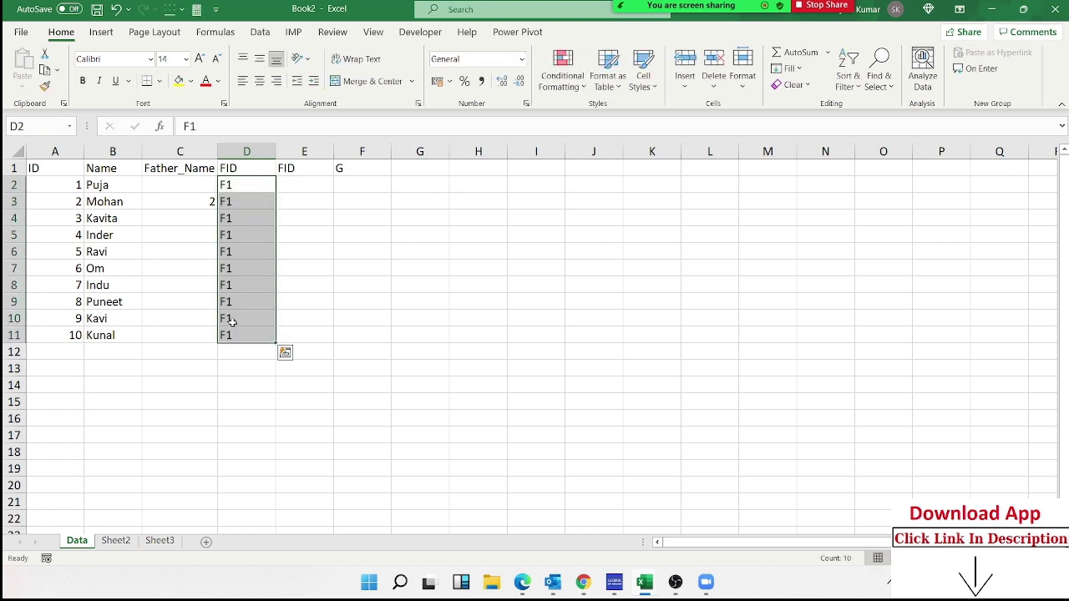
click(172, 215)
click(114, 187)
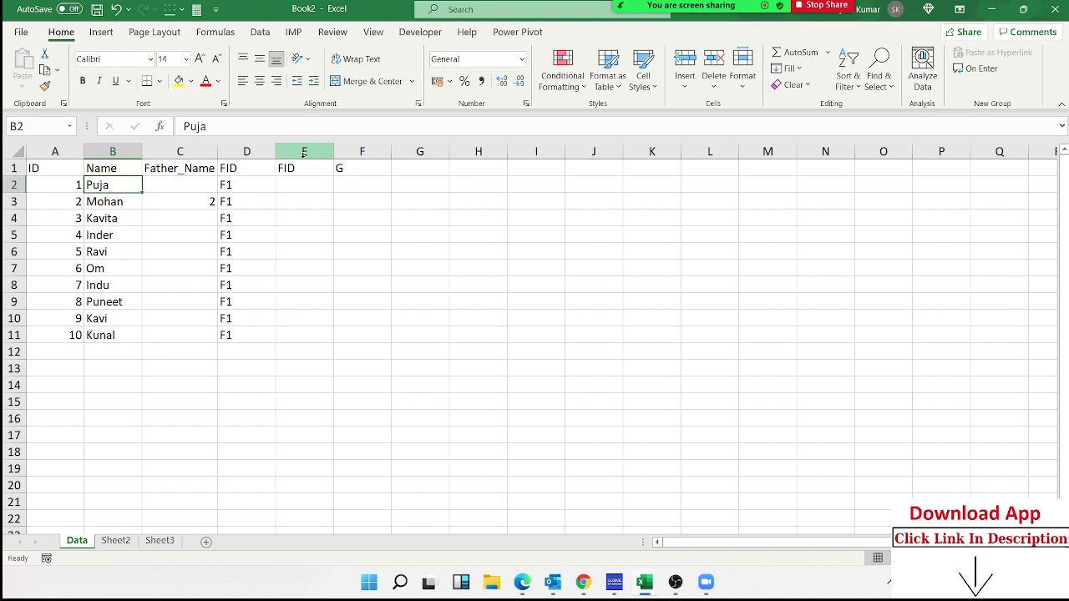
Enter Father_Name 1 for Mohan and Kavita in C3 and C4.
key(Down)
key(Down)
key(Up)
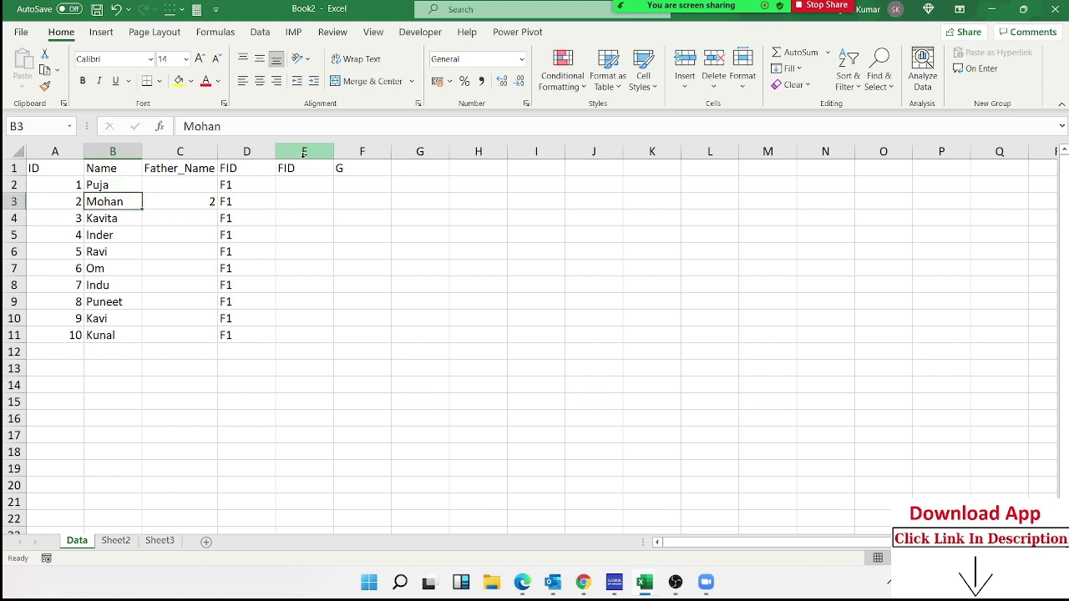
key(Right)
key(Left)
key(Right)
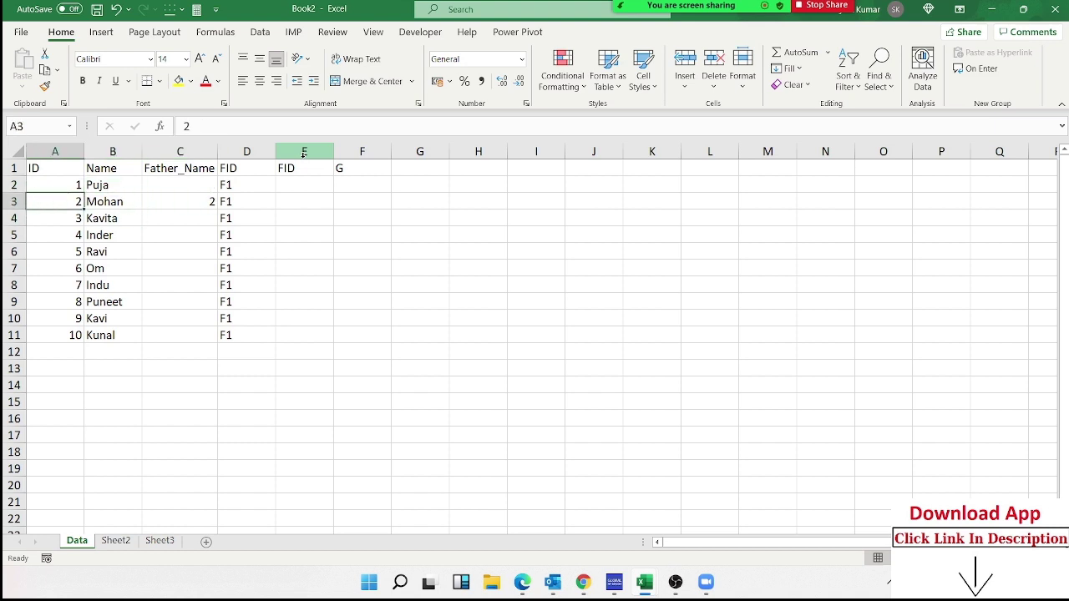
key(Left)
key(Up)
key(Down)
key(Right)
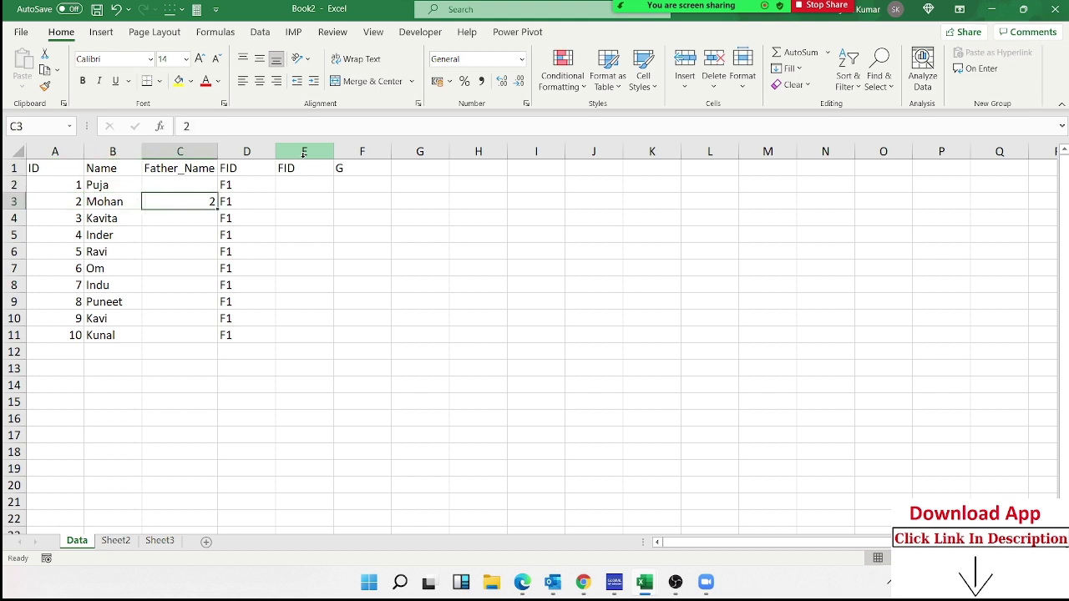
text(1)
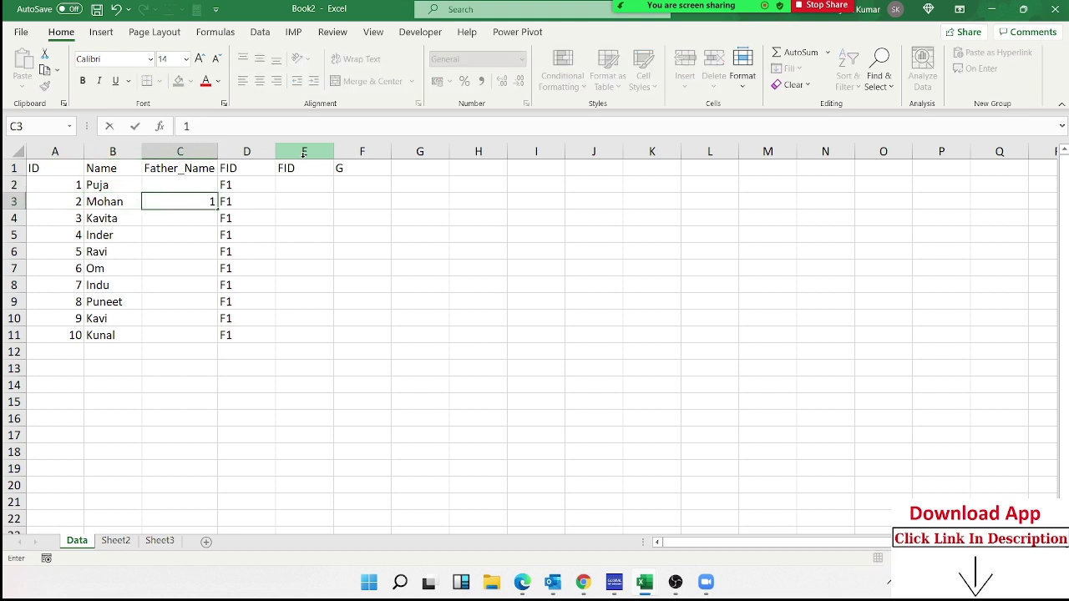
key(Return)
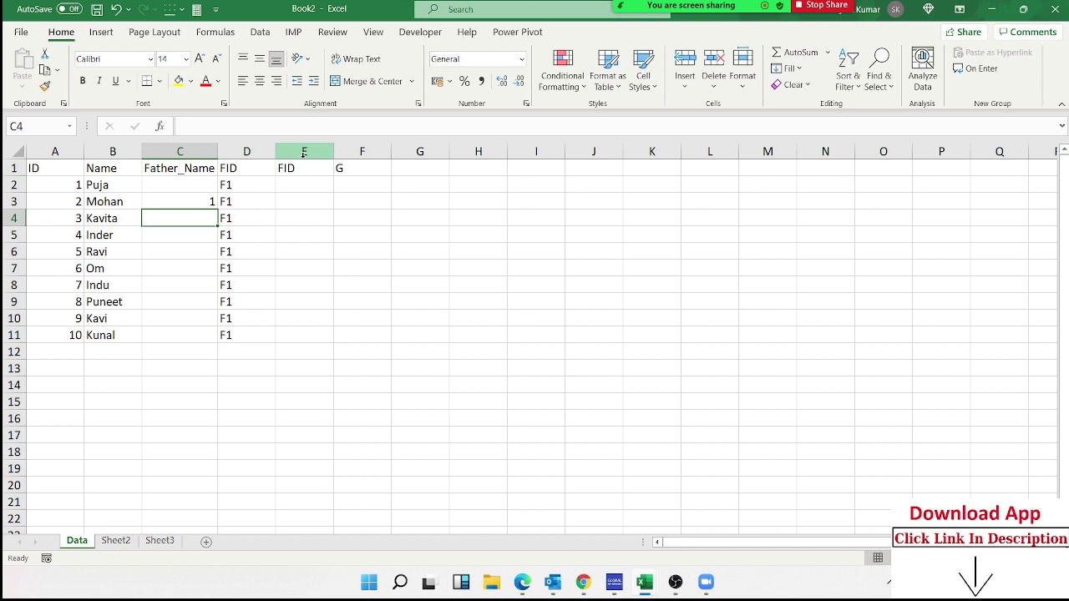
text(1)
key(Up)
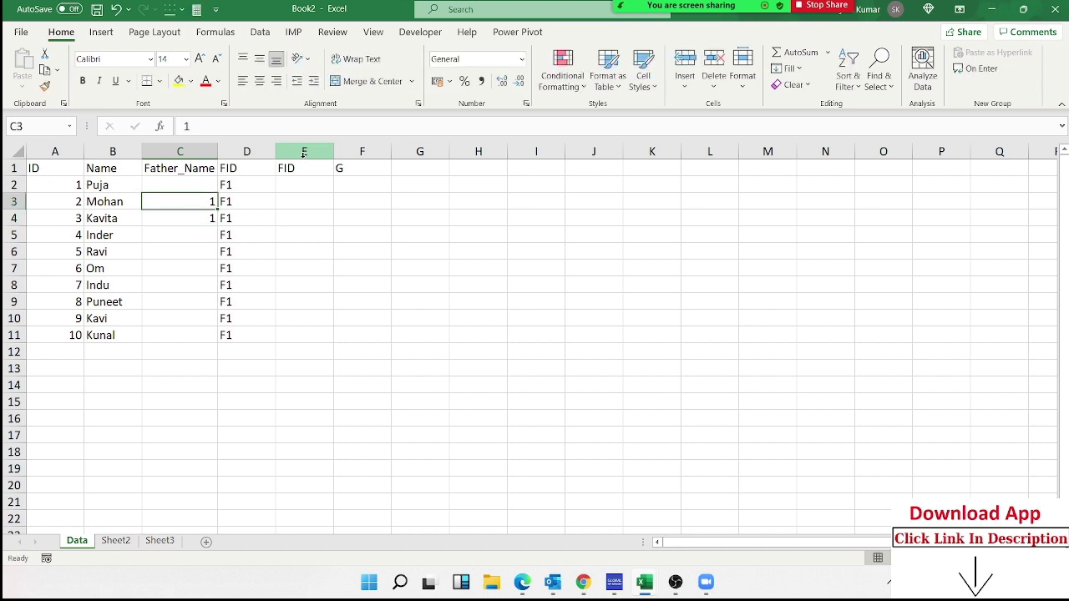
key(shift+Down)
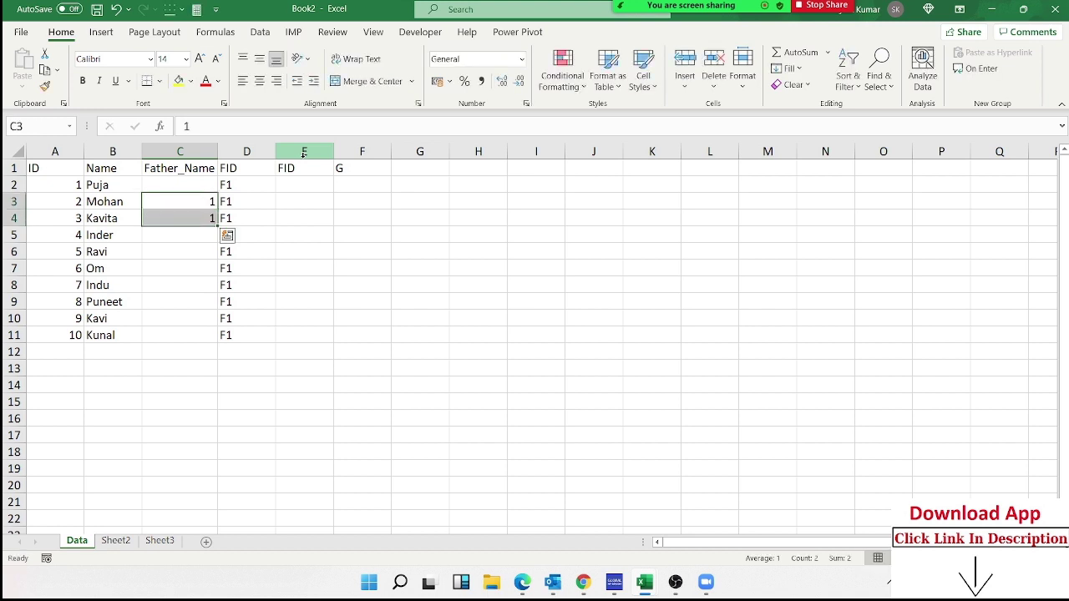
Copy the F1 values from D2:D11 into column E starting at E2.
key(Right)
key(Left)
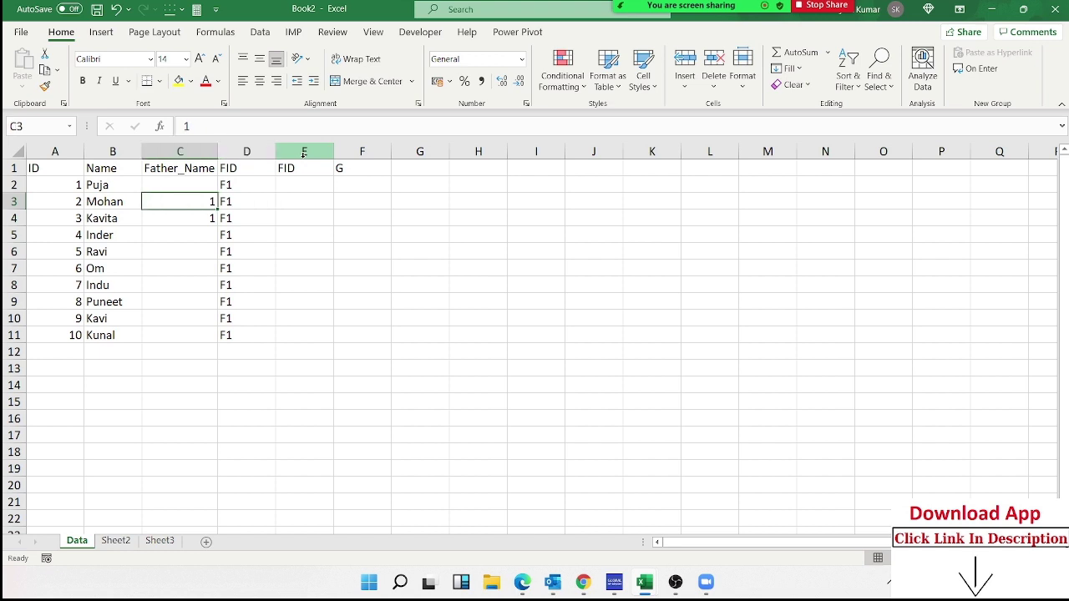
key(Right)
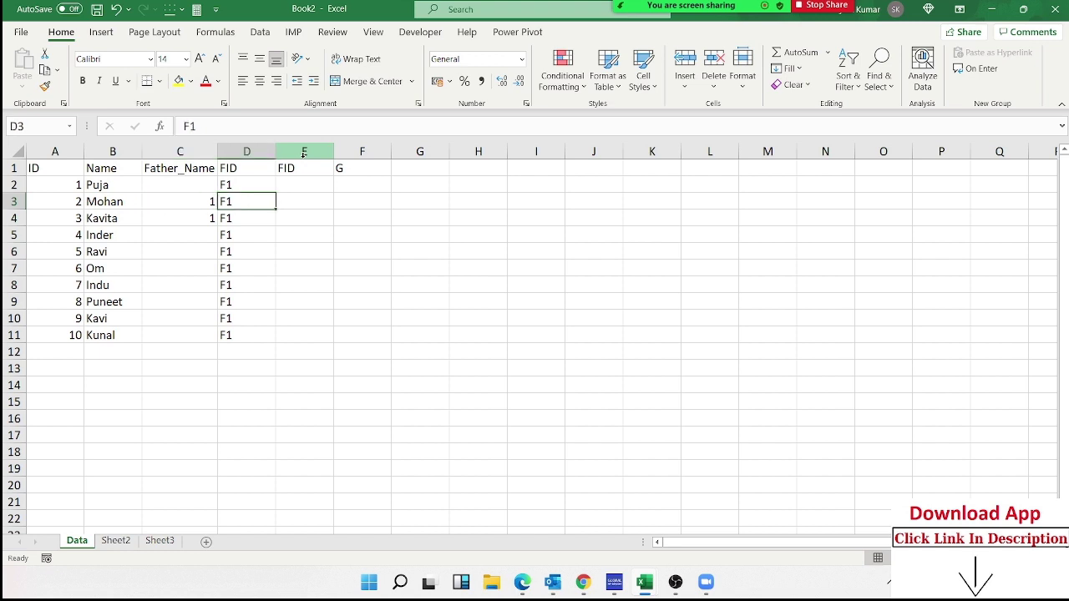
key(Up)
key(Up)
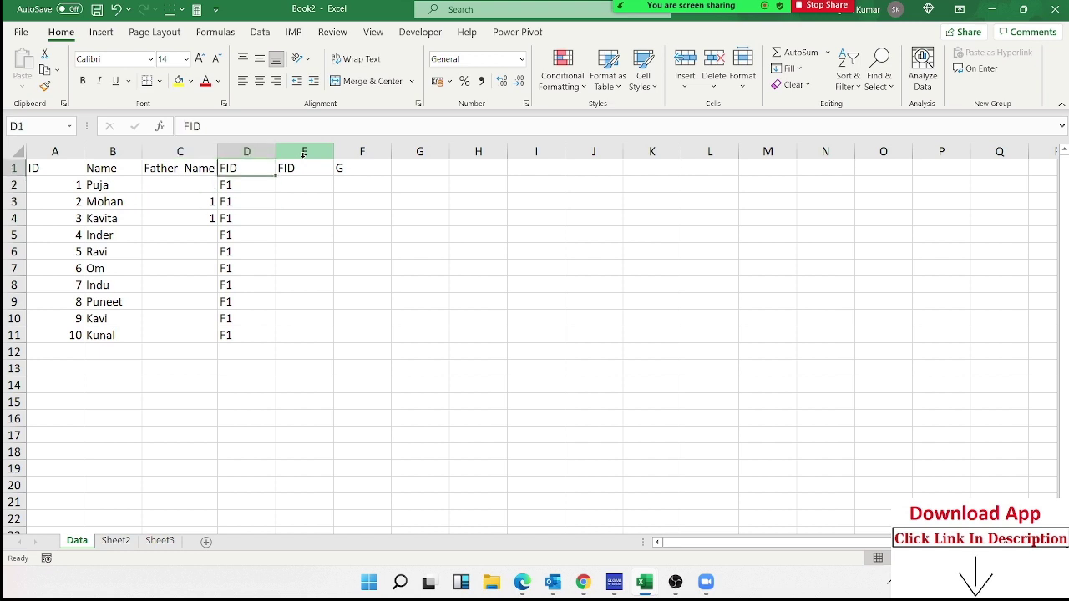
key(Down)
key(Down)
key(Left)
key(Right)
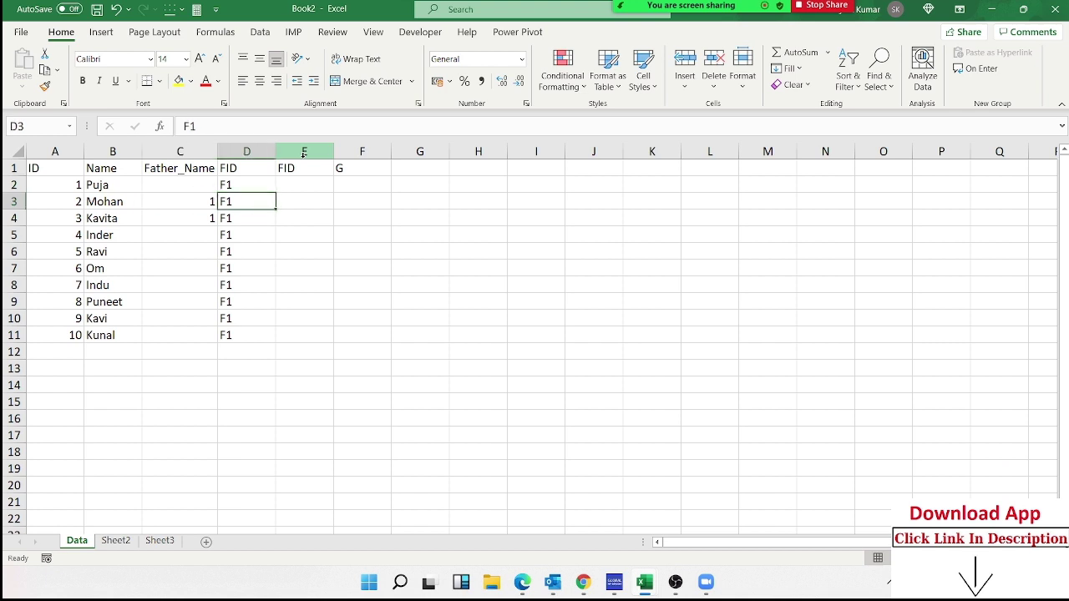
key(Up)
key(ctrl+shift+Down)
key(ctrl+c)
key(Right)
key(ctrl+v)
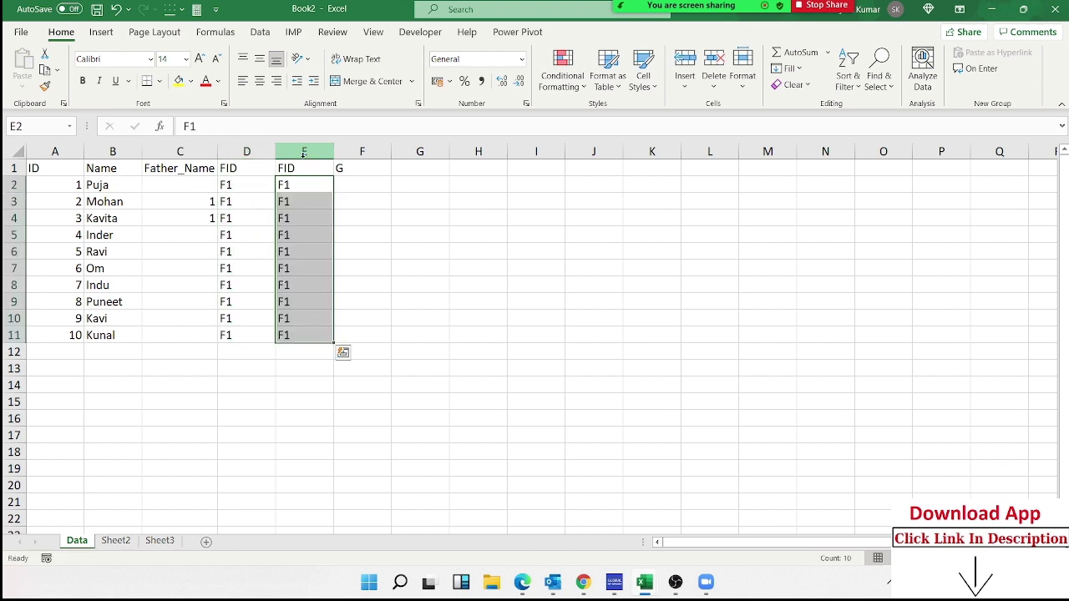
Reselect the Father_Name cells and the F1 values in column D.
key(Escape)
key(Left)
key(Left)
key(shift+Down)
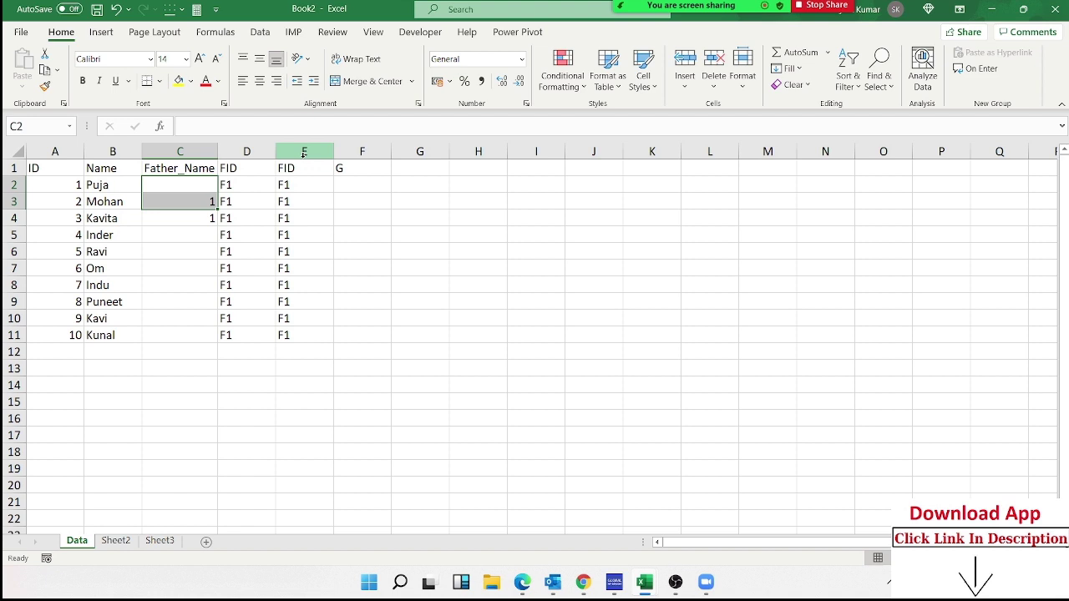
key(Right)
key(ctrl+shift+Down)
Clear Mohan's and Kavita's Father_Name ids and the F1 values in column D.
key(Delete)
key(Left)
key(Down)
key(shift+Down)
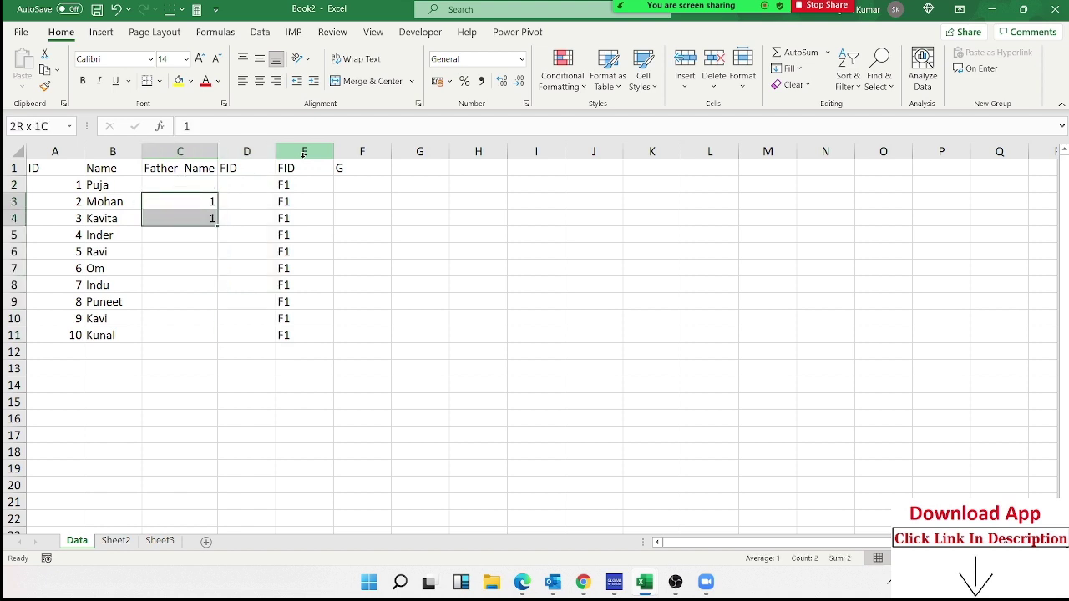
key(ctrl+c)
key(Delete)
key(Left)
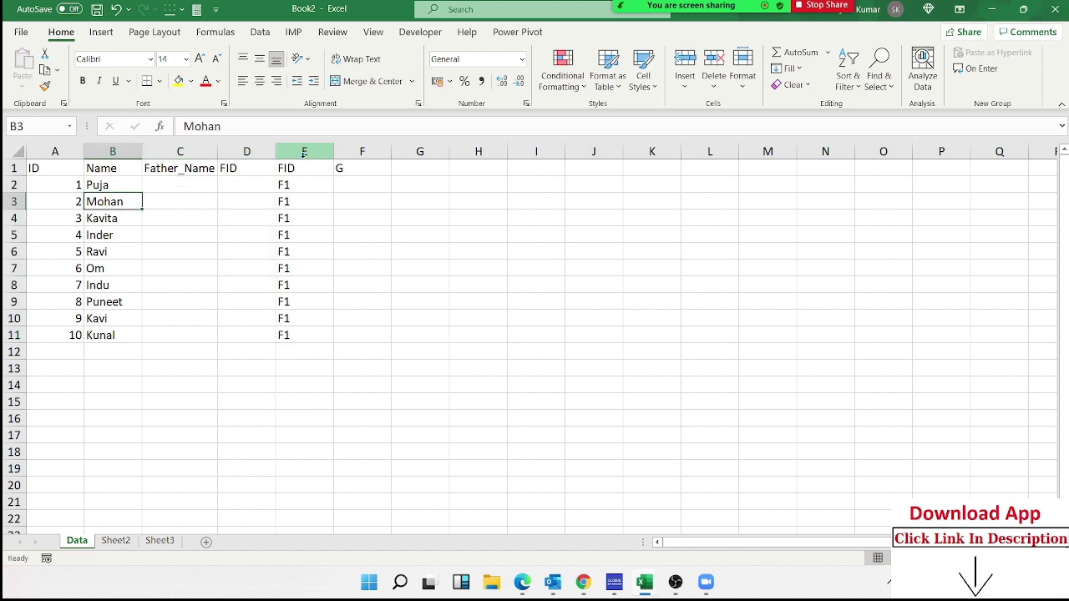
Enter FID 1 for Mohan and Kavita in column D.
key(Right)
key(Down)
key(Up)
key(Right)
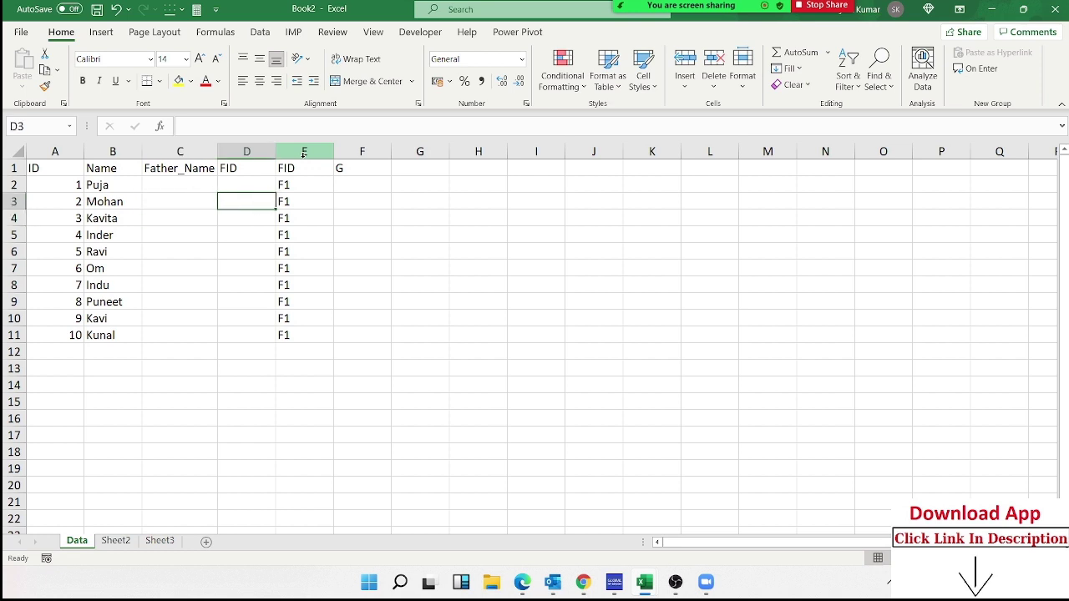
text(1)
key(Return)
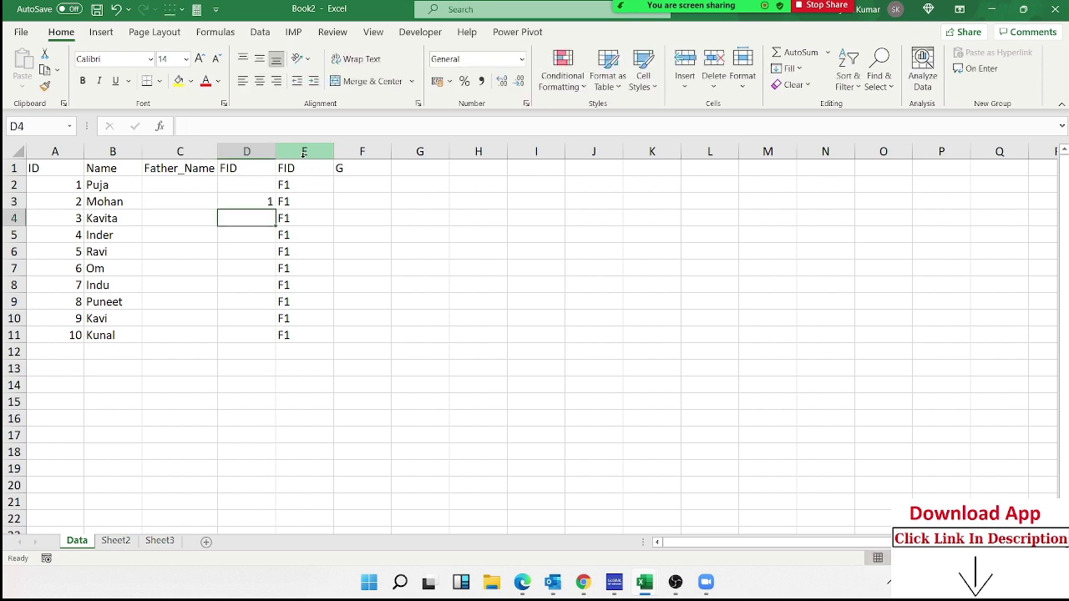
text(1.)
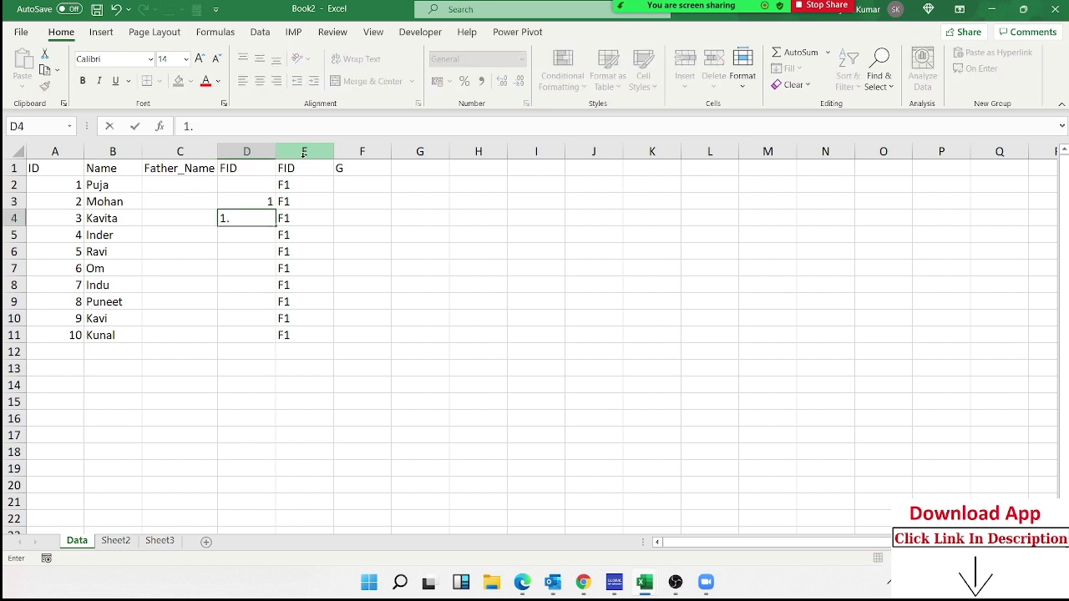
key(BackSpace)
key(Return)
key(Up)
key(Up)
key(Down)
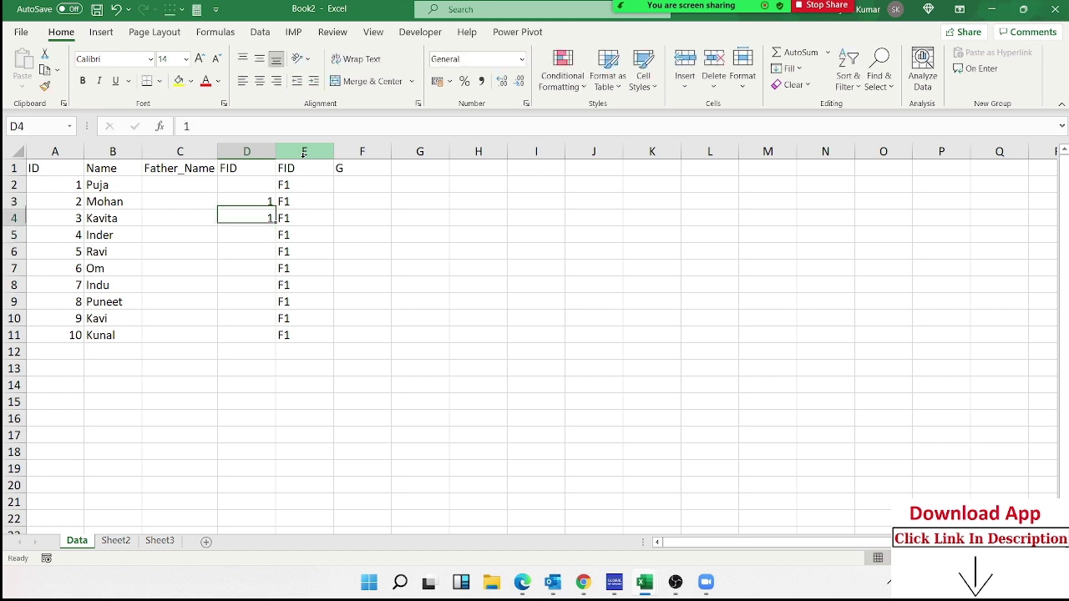
Enter FID 2 for Inder and Ravi, filling Ravi's cell down with Ctrl+D.
key(Down)
key(Left)
key(Left)
key(Up)
key(Up)
key(Down)
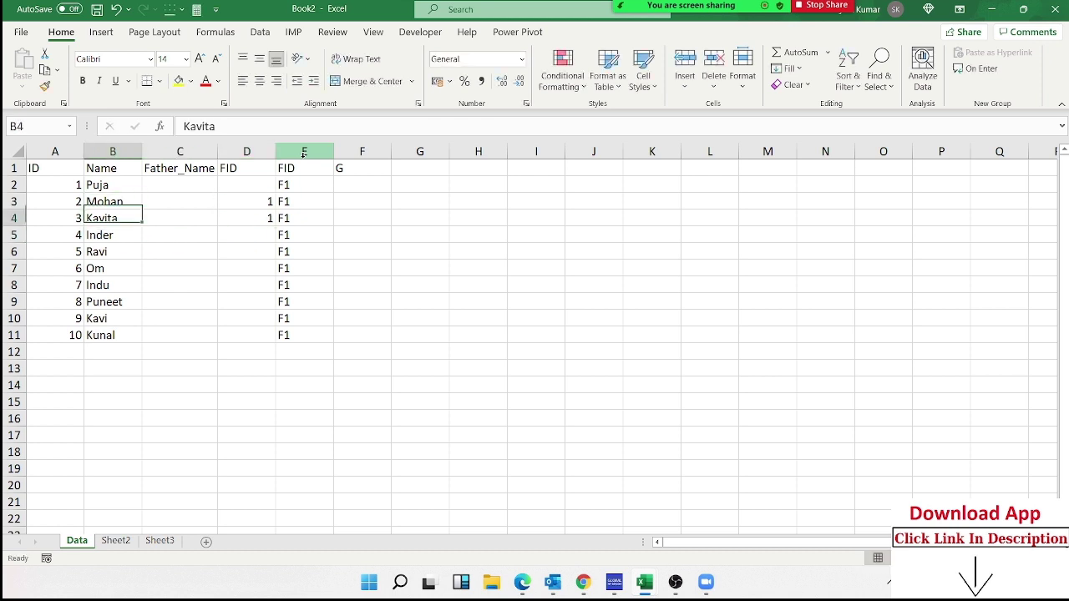
key(Down)
key(shift+Down)
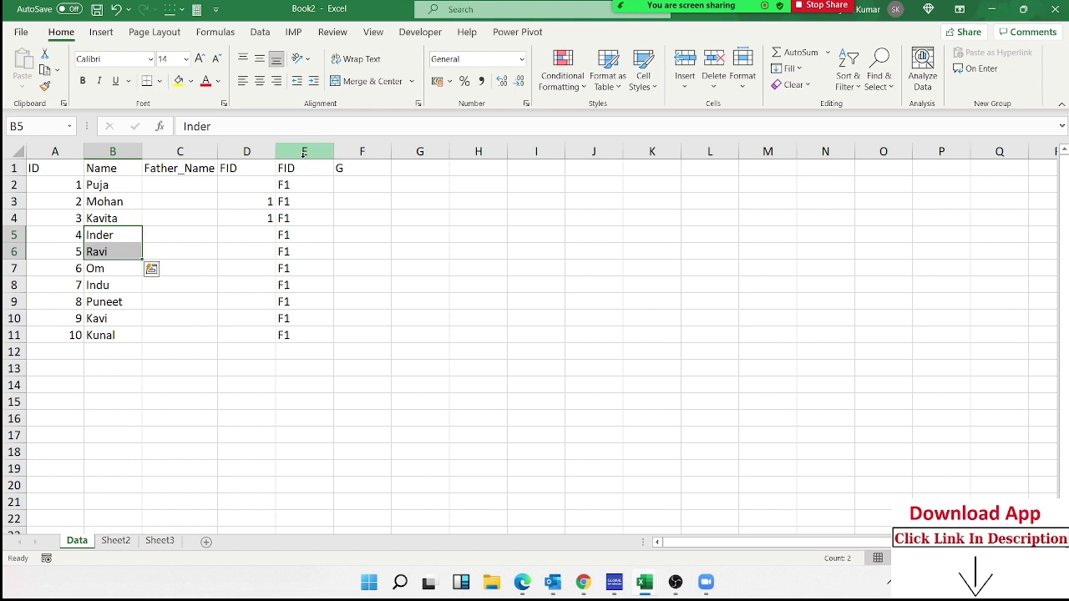
key(Right)
key(Right)
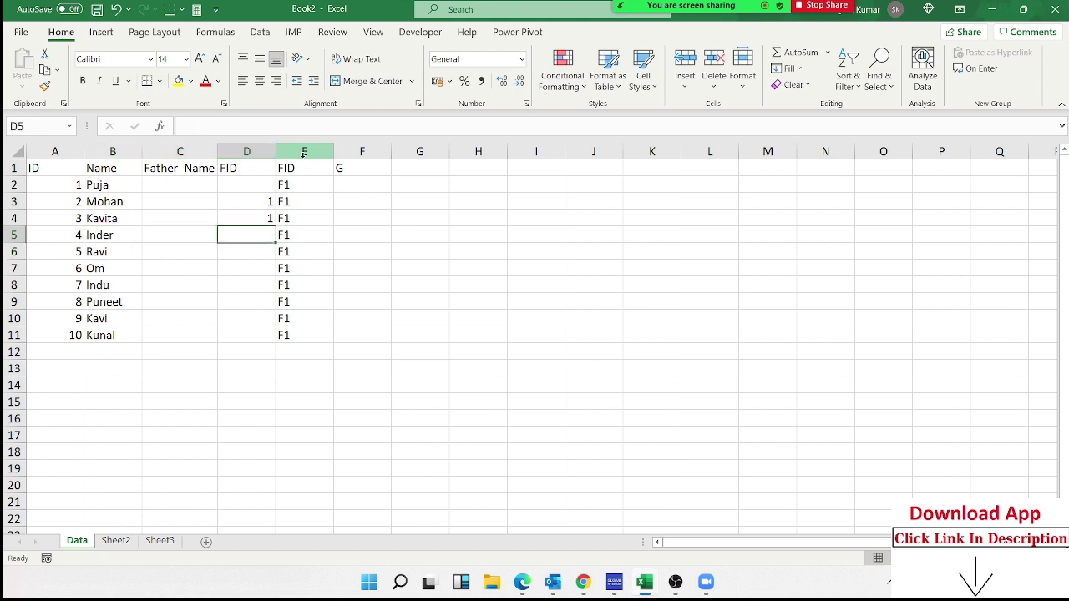
text(2)
key(Return)
text(2)
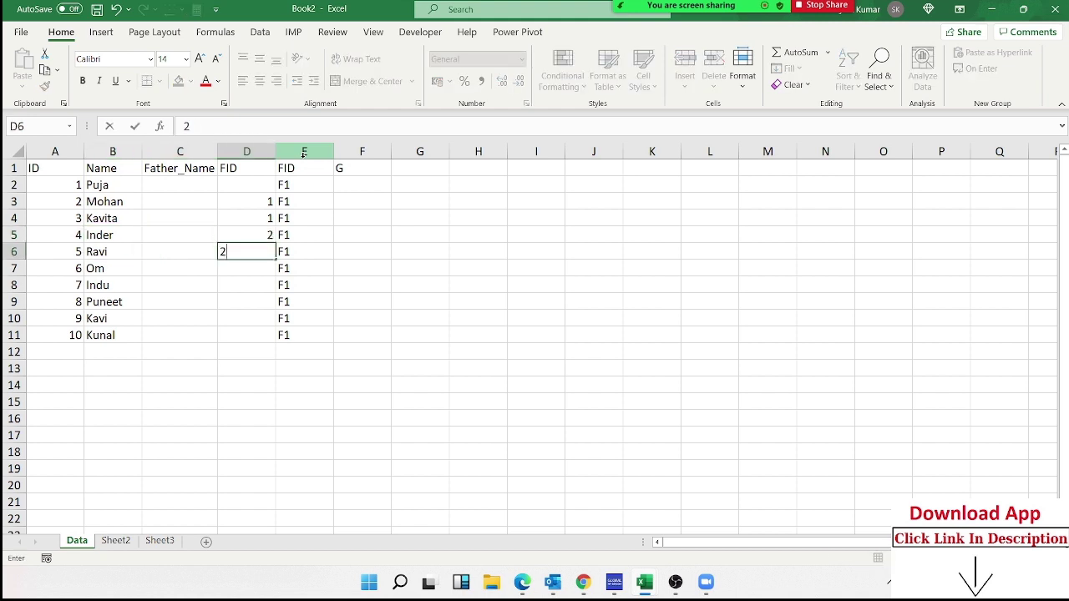
key(Escape)
key(ctrl+d)
key(shift+Up)
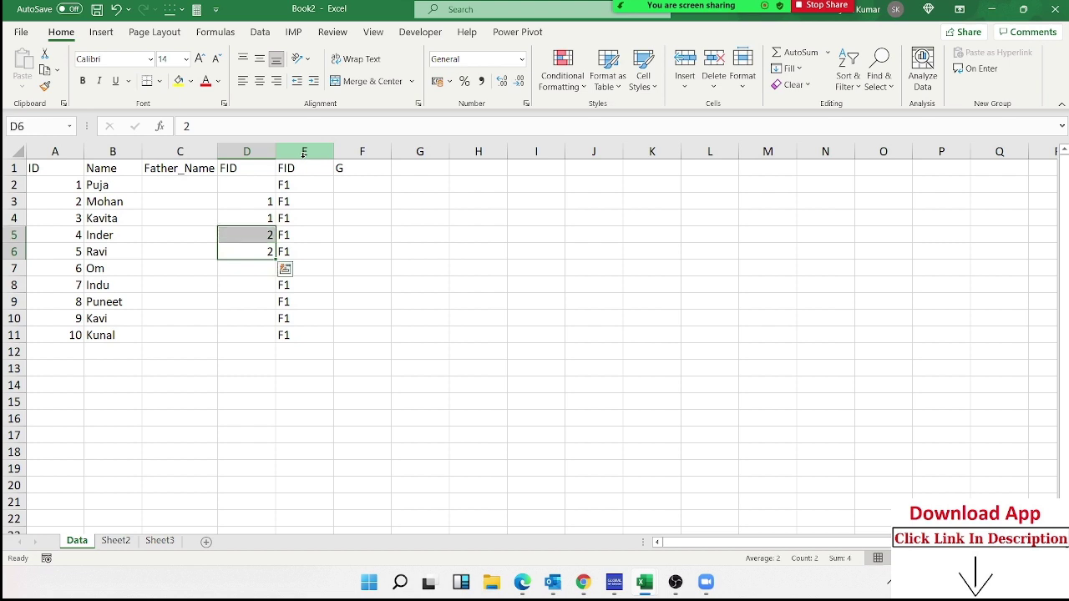
Enter FID 3 in D7.
key(Left)
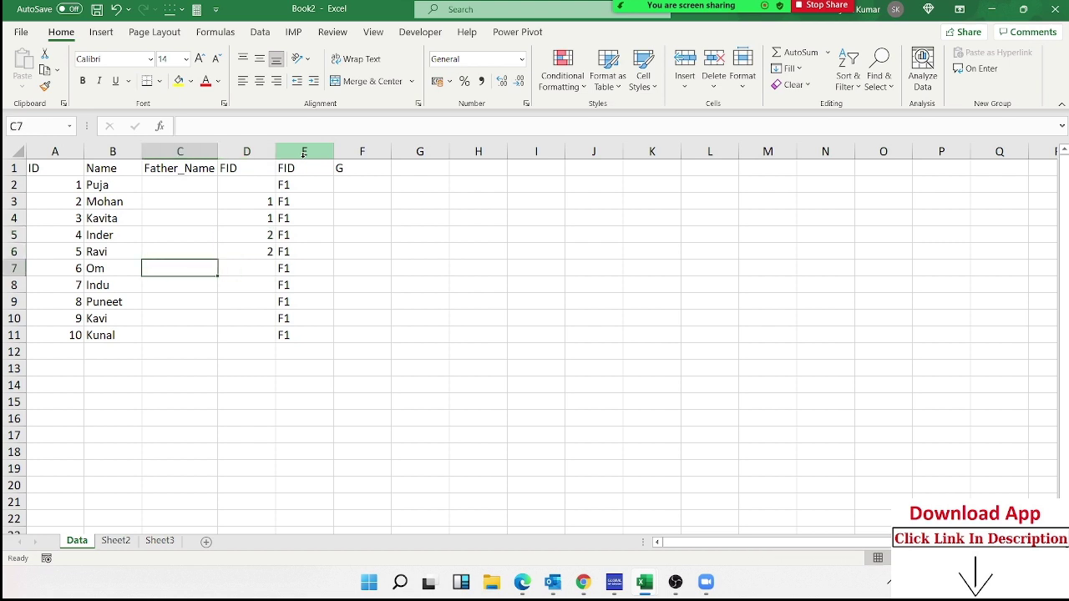
key(Left)
key(Right)
key(Left)
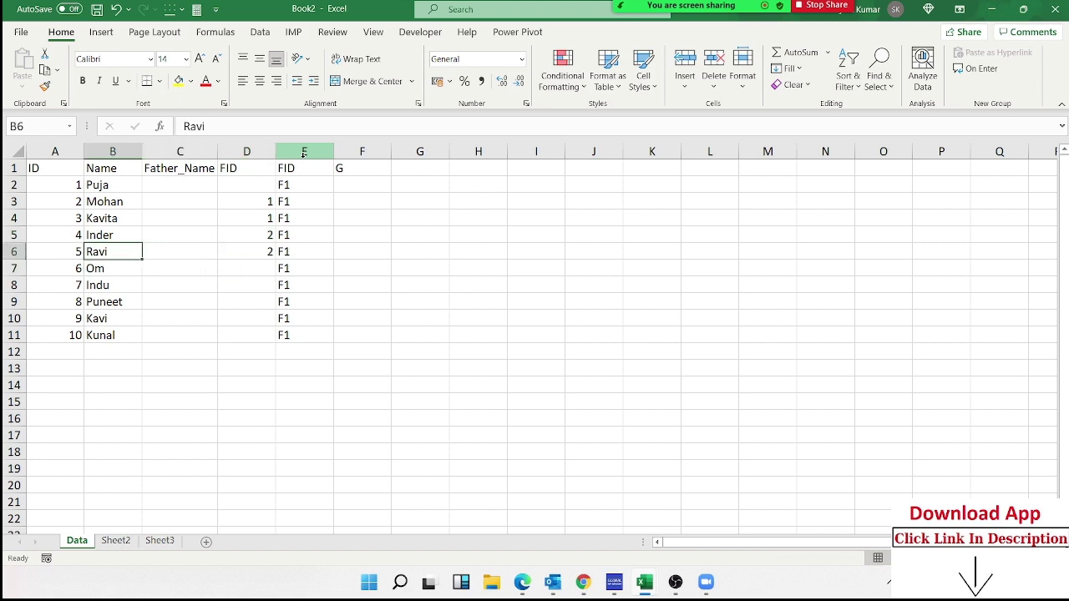
key(shift+Up)
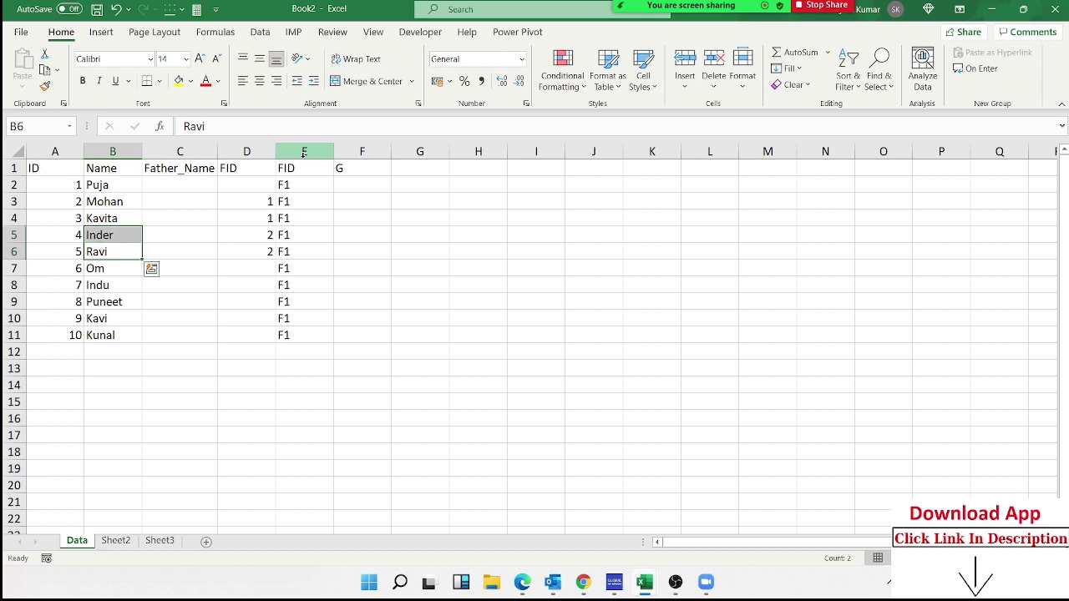
key(Down)
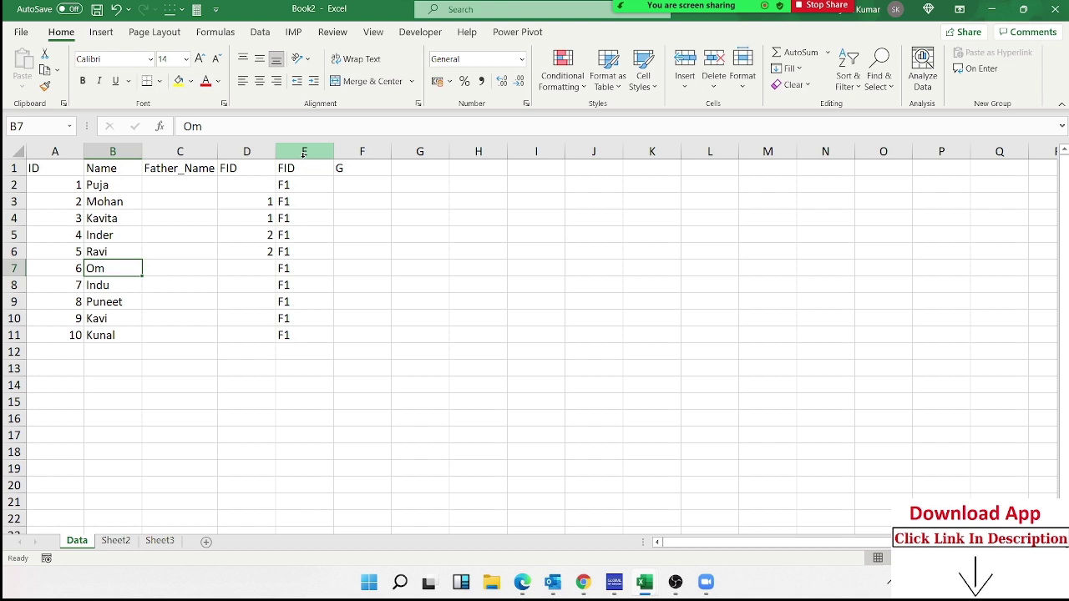
key(Right)
key(Right)
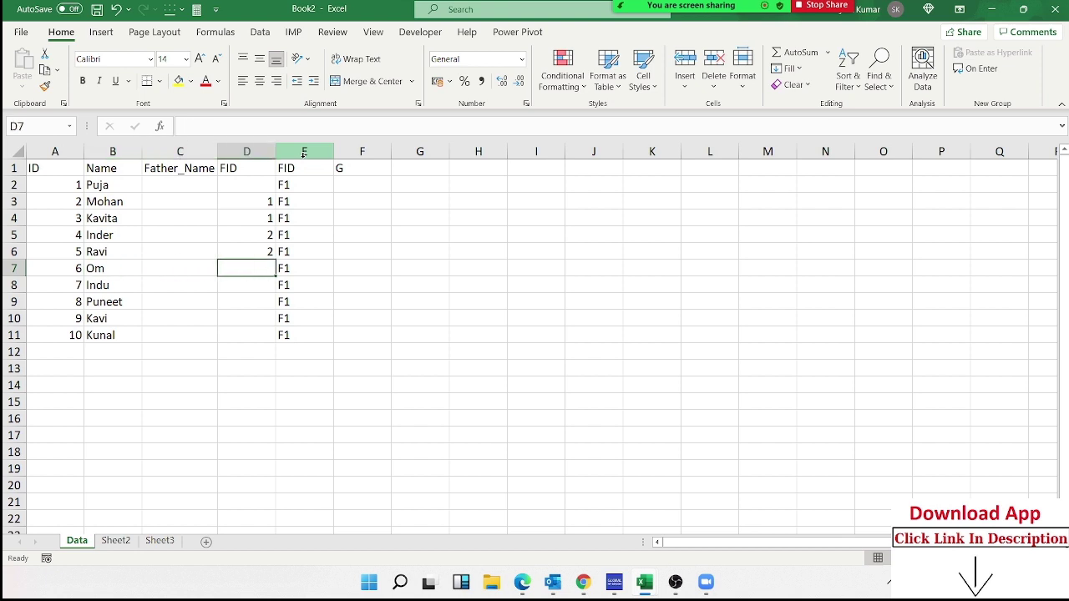
text(3)
key(Return)
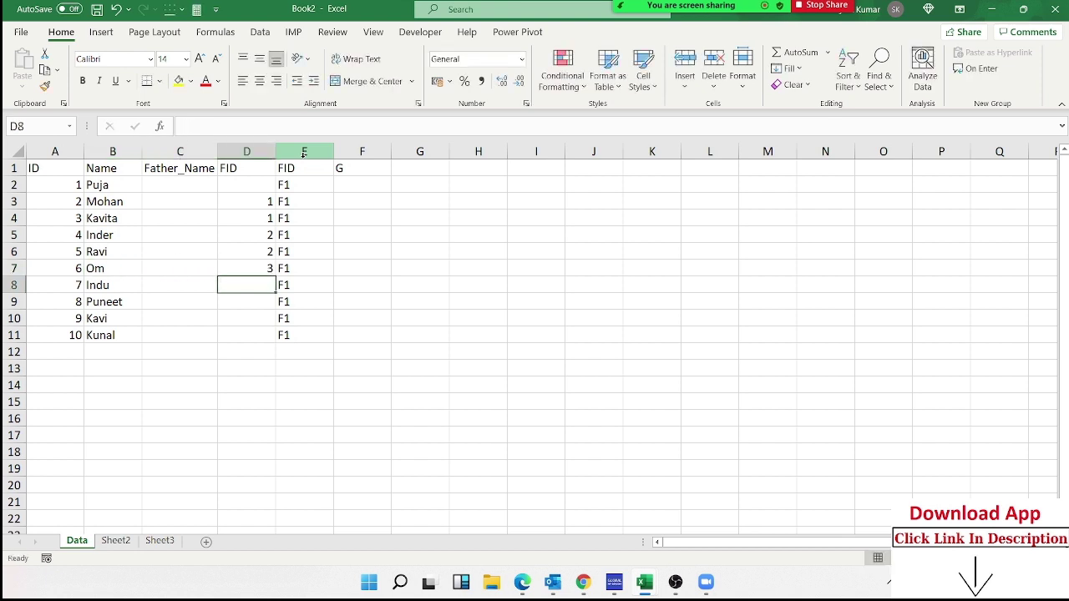
Enter FID 6 for rows 8 and 9.
key(Left)
key(Left)
key(Up)
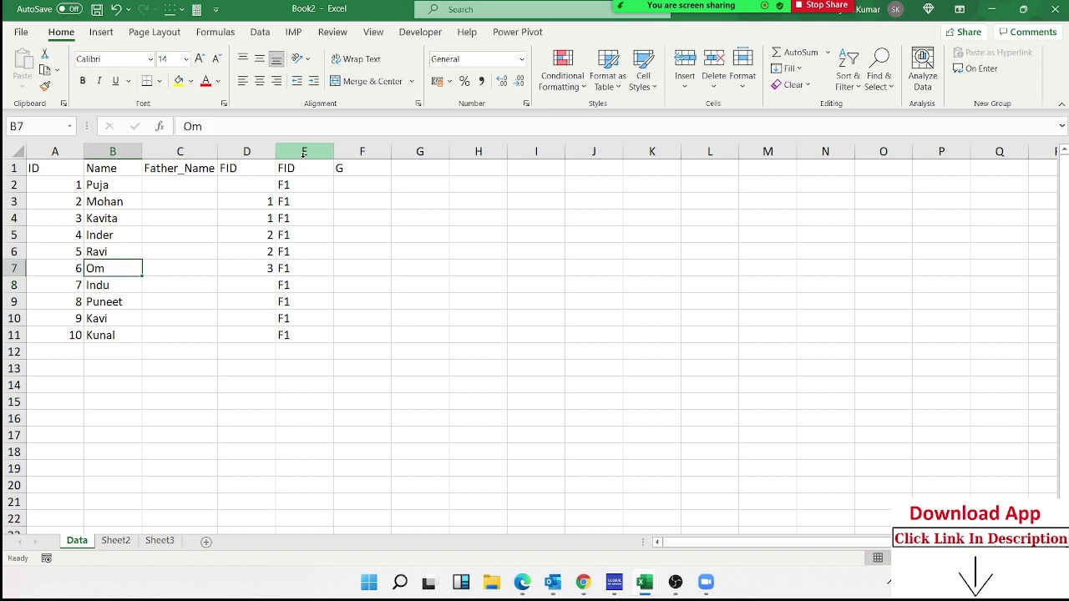
key(Up)
key(Up)
key(shift+Right)
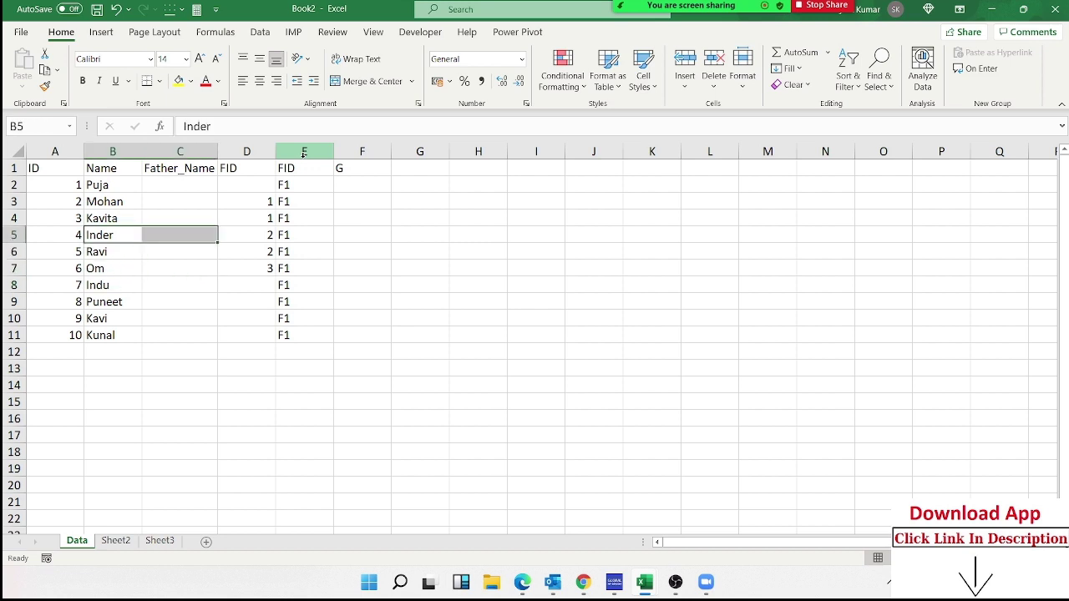
key(Down)
key(Down)
key(Down)
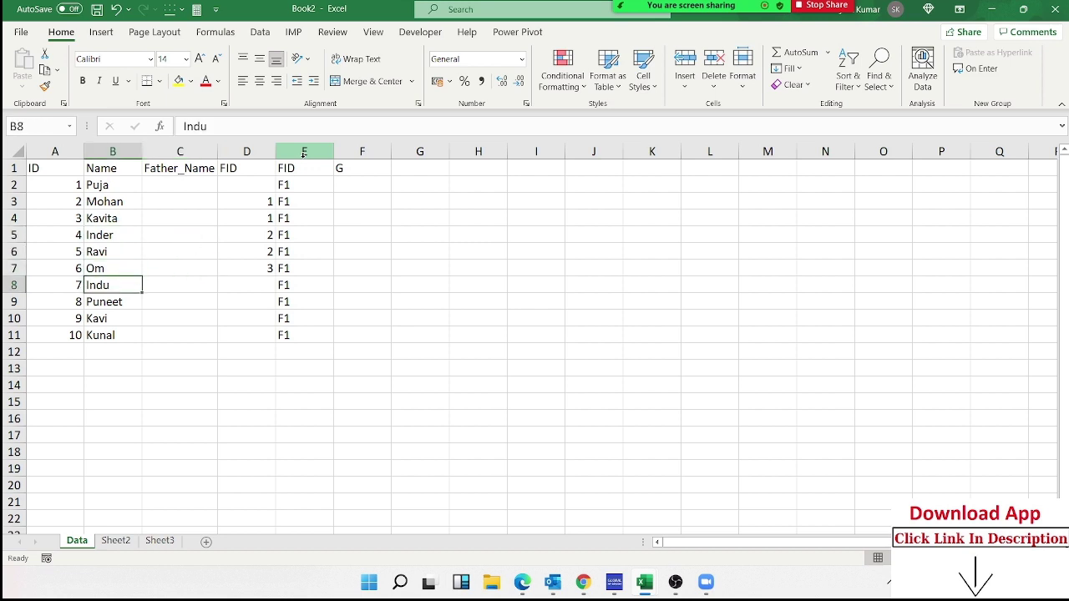
key(Up)
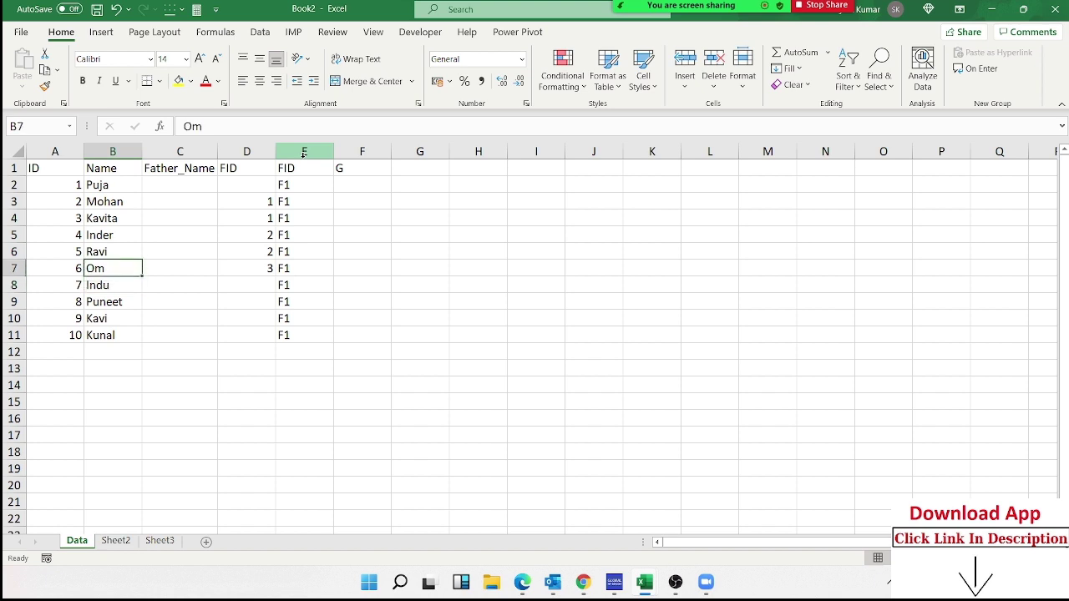
key(Down)
key(Right)
key(Right)
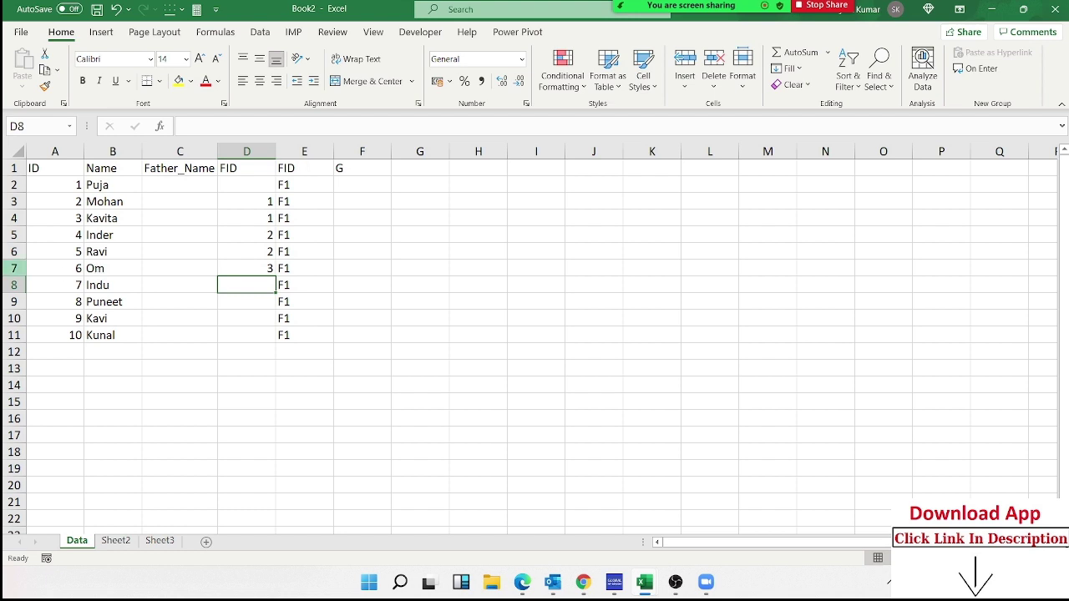
text(6)
key(Return)
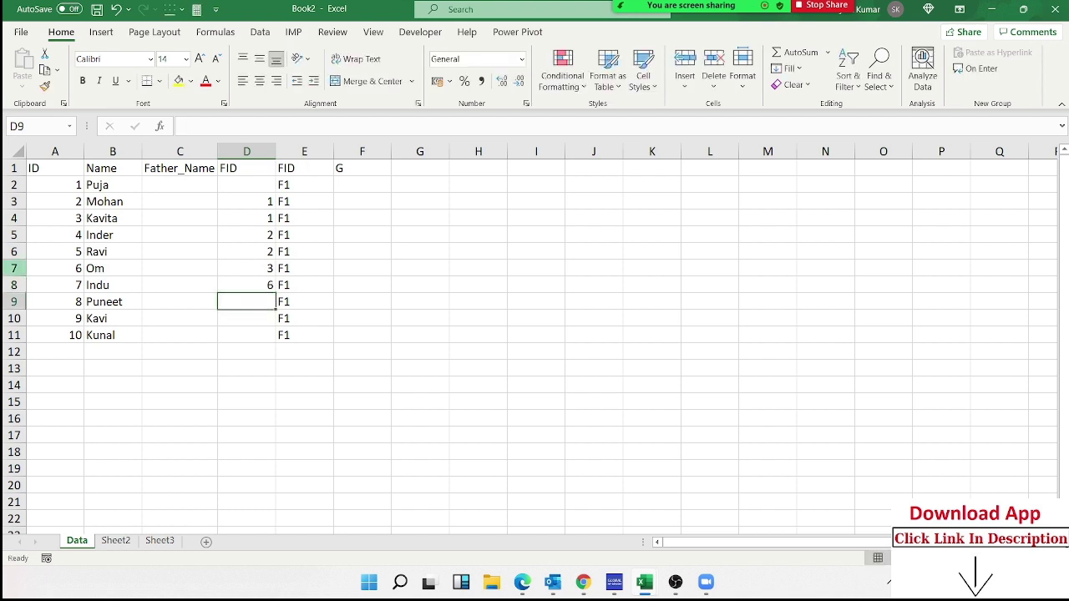
text(6)
key(Return)
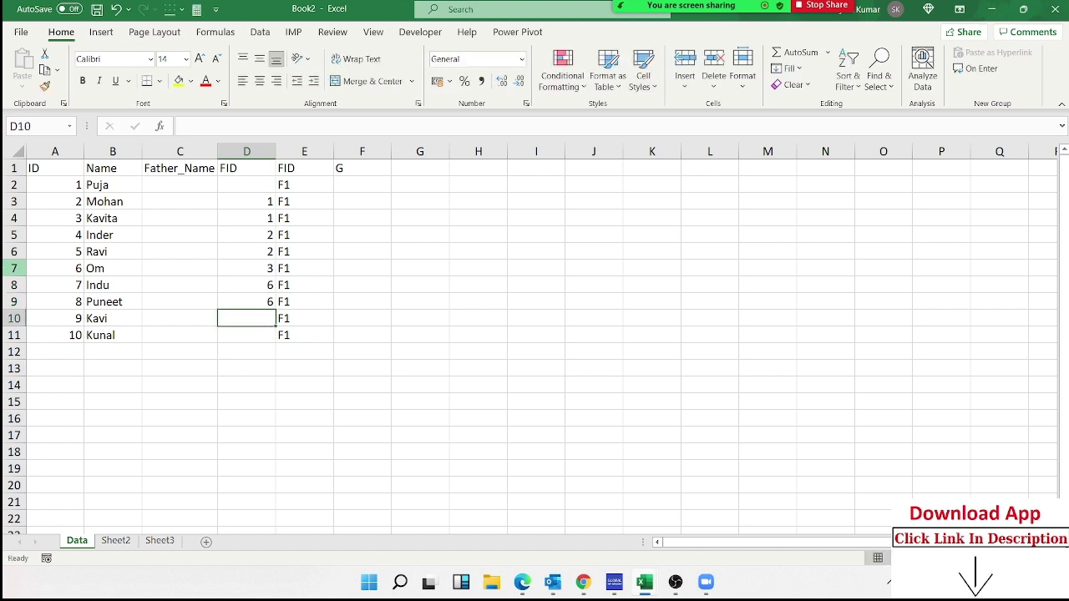
Enter FID 7 for rows 10 and 11.
key(Left)
key(Left)
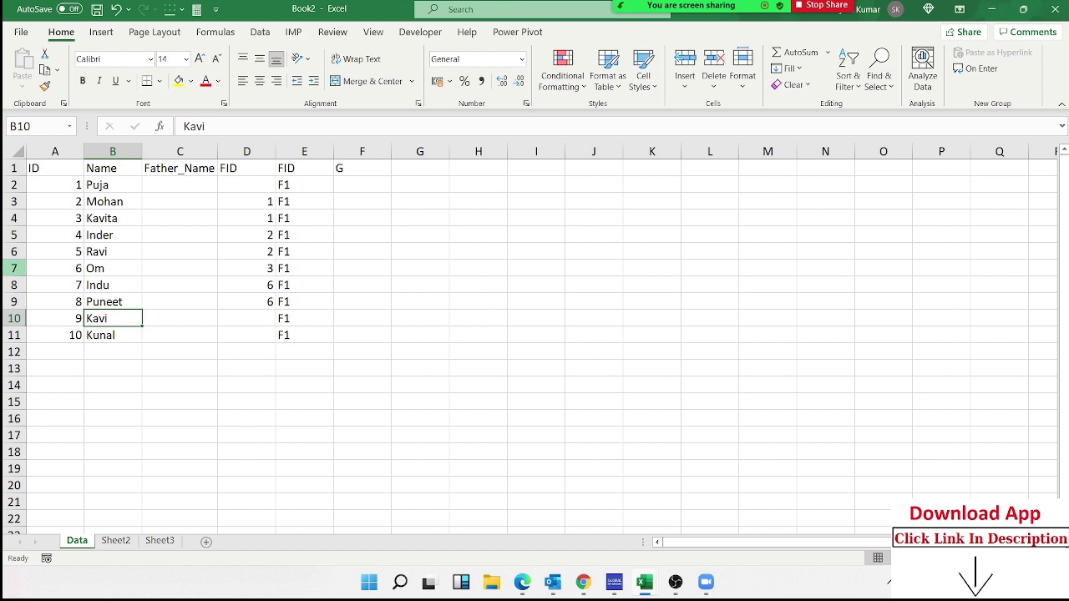
key(Left)
key(Up)
key(Up)
key(Right)
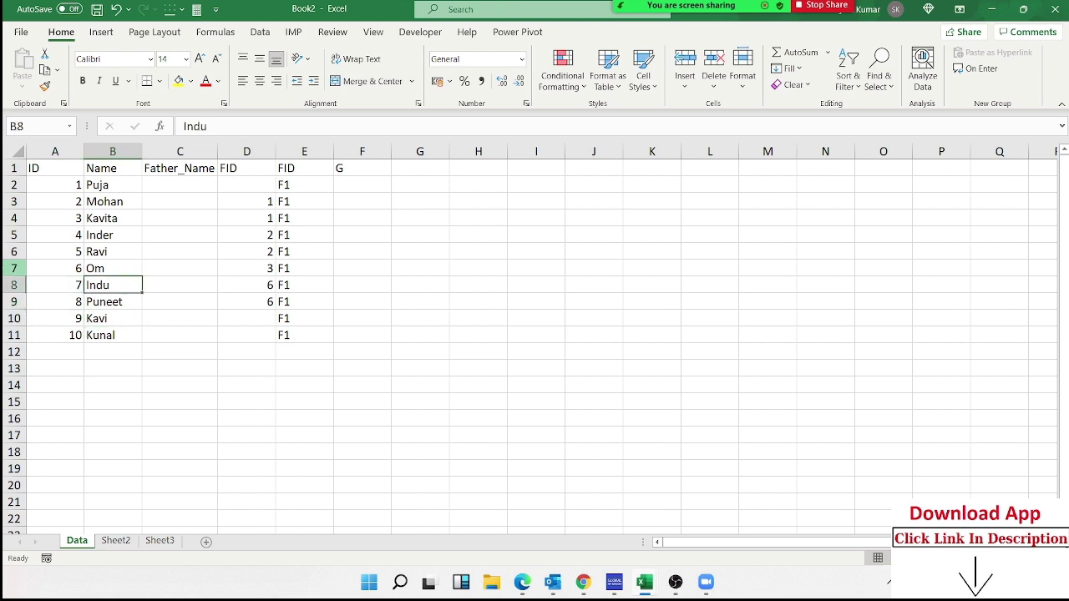
key(Down)
key(Down)
key(Right)
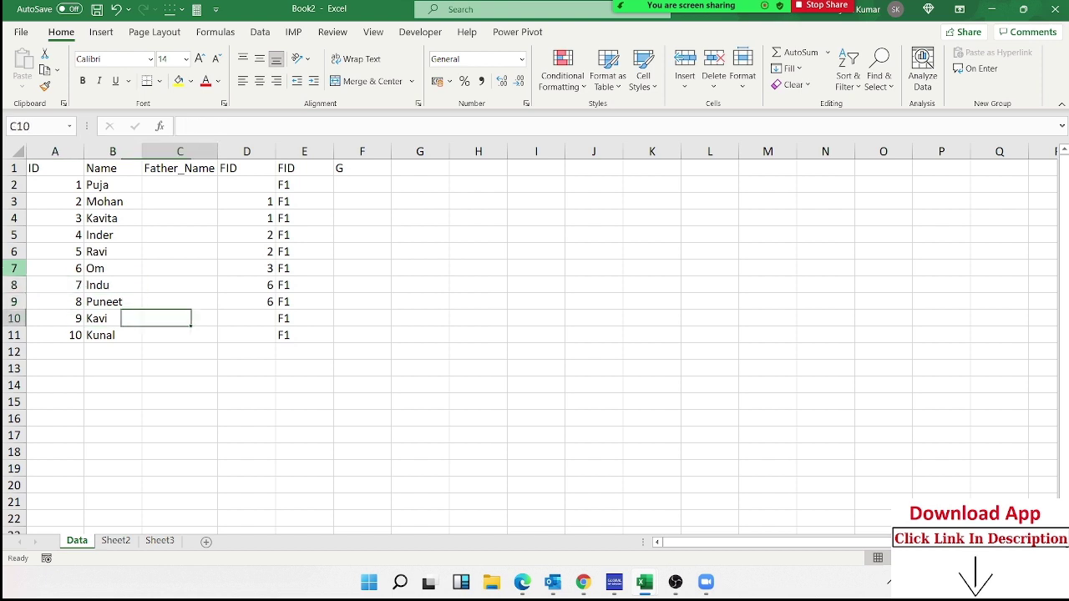
key(Right)
text(7)
key(Return)
text(7)
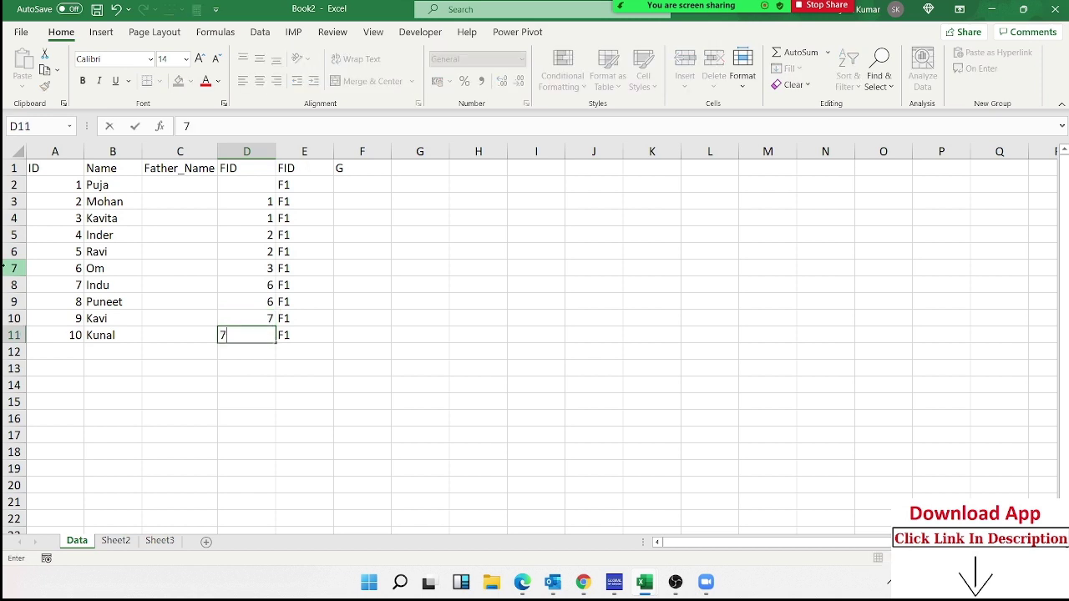
key(Return)
key(ctrl+Up)
key(ctrl+Up)
Mark rows 2 to 4 under the G header as F, M and F.
key(Up)
key(Up)
key(Right)
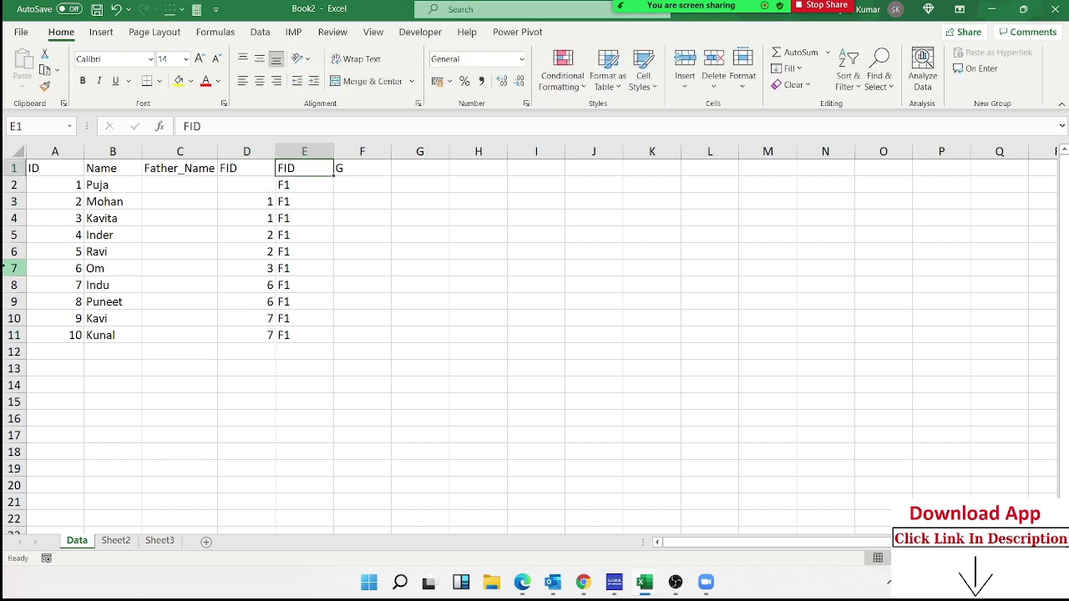
key(Down)
key(Right)
text(F)
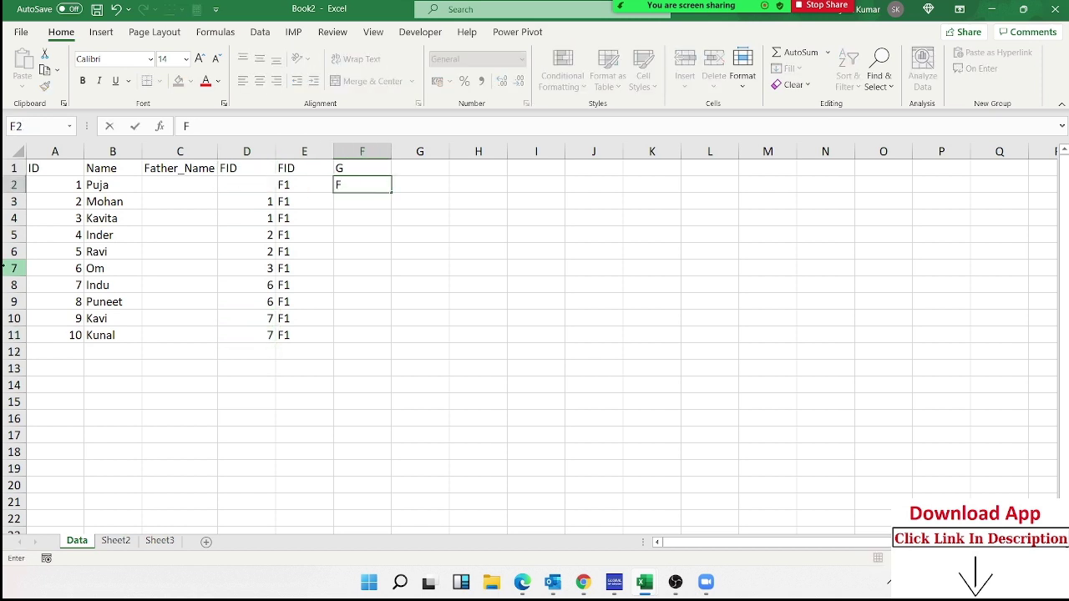
key(Return)
text(M)
key(Return)
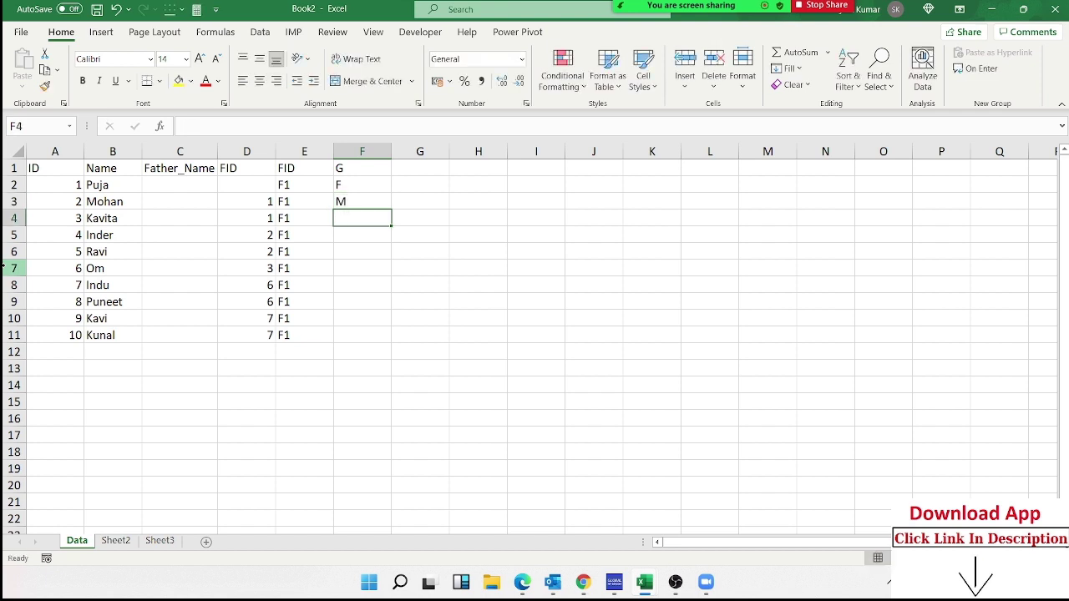
text(F\)
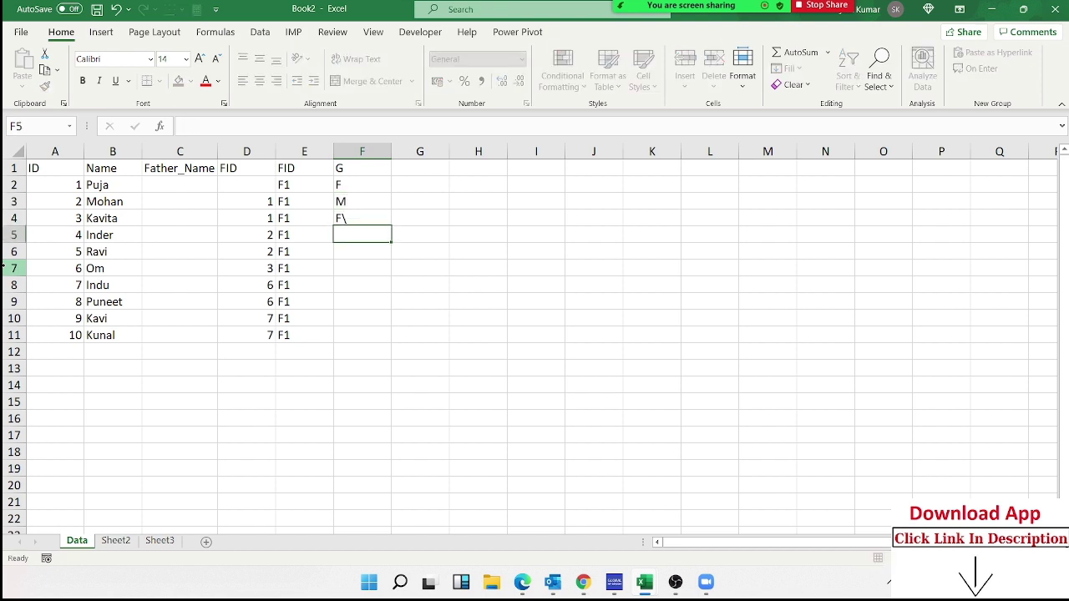
key(BackSpace)
key(BackSpace)
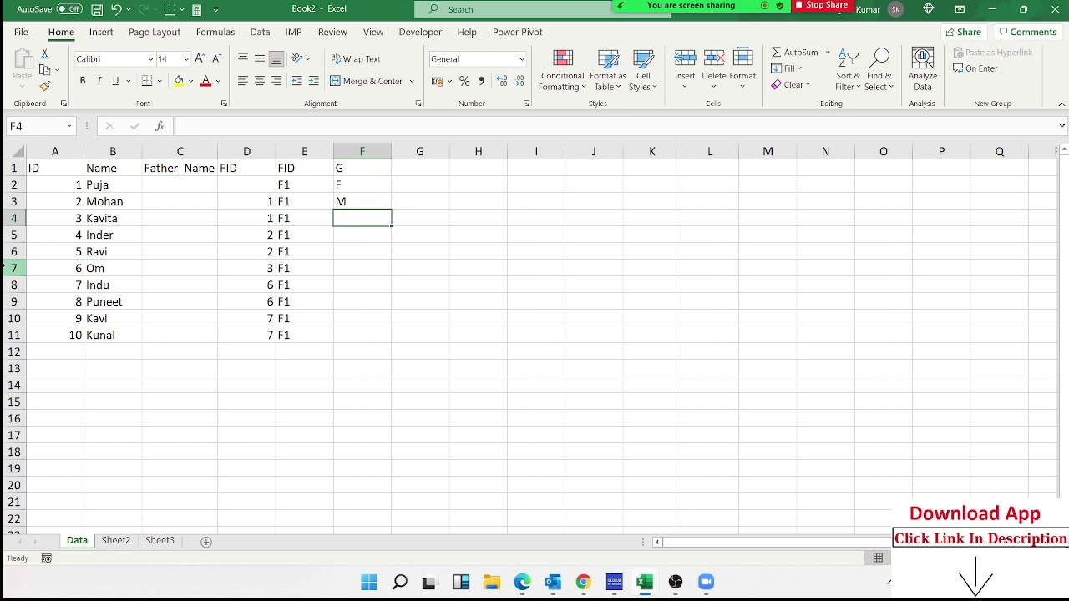
text(F)
key(Return)
Enter M as the gender for rows 5 through 8.
text(M)
key(Return)
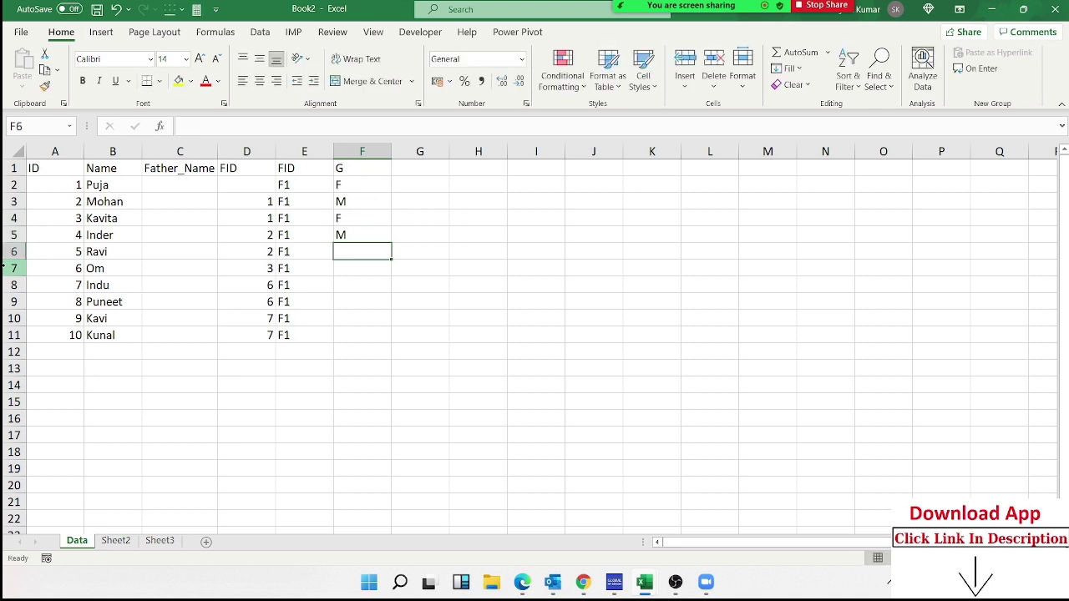
text(M)
key(Return)
text(M)
key(Return)
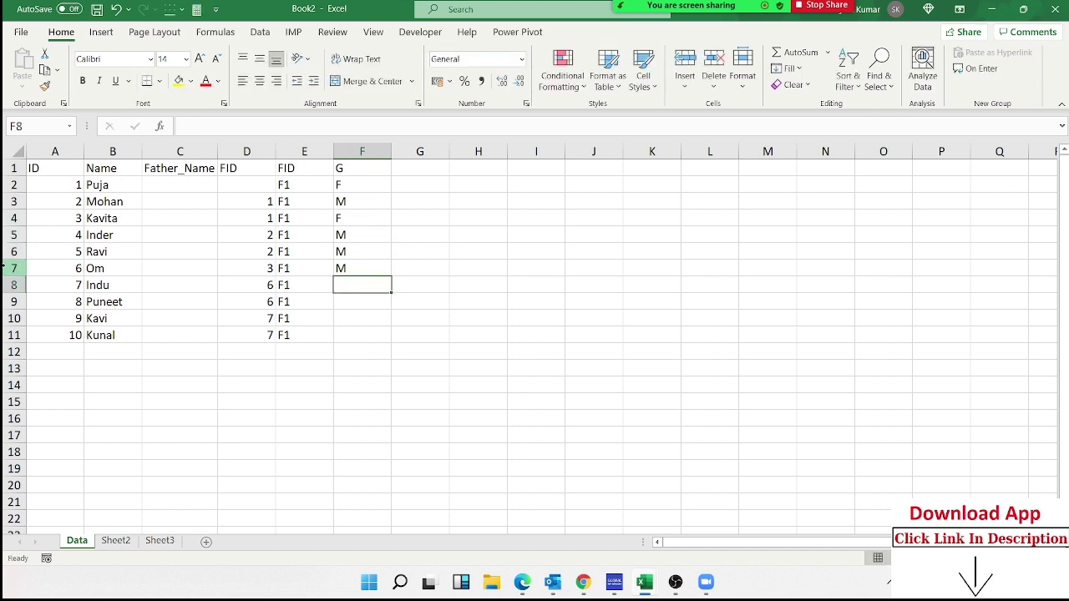
text(F)
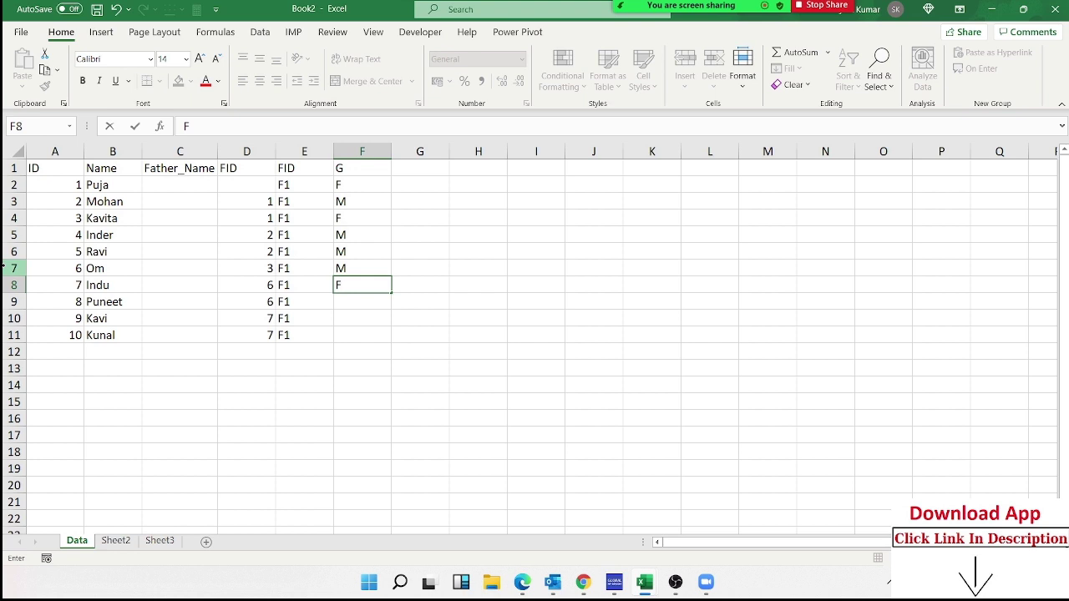
key(Escape)
text(M)
key(Return)
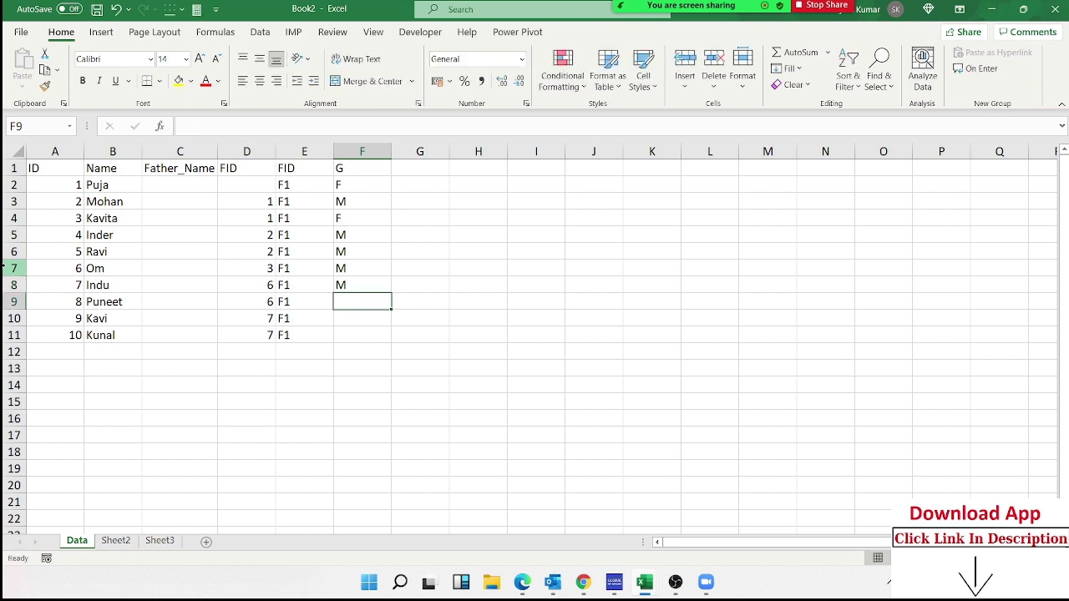
Change row 8's gender entry to F.
key(Up)
key(Up)
key(Up)
key(Up)
key(Up)
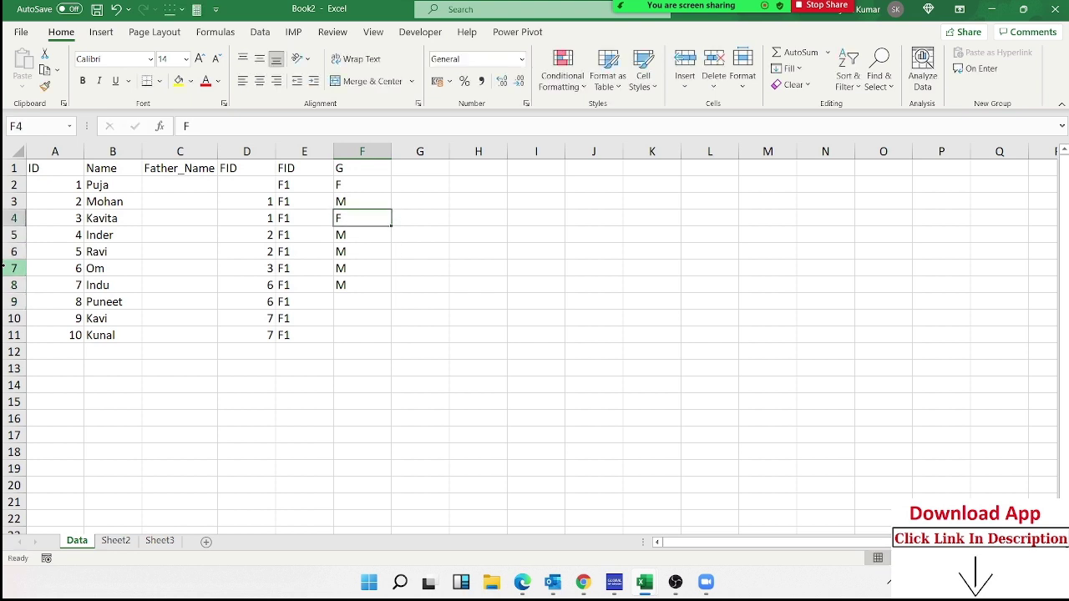
key(Down)
key(Down)
key(Down)
key(Down)
key(Down)
key(Up)
key(Down)
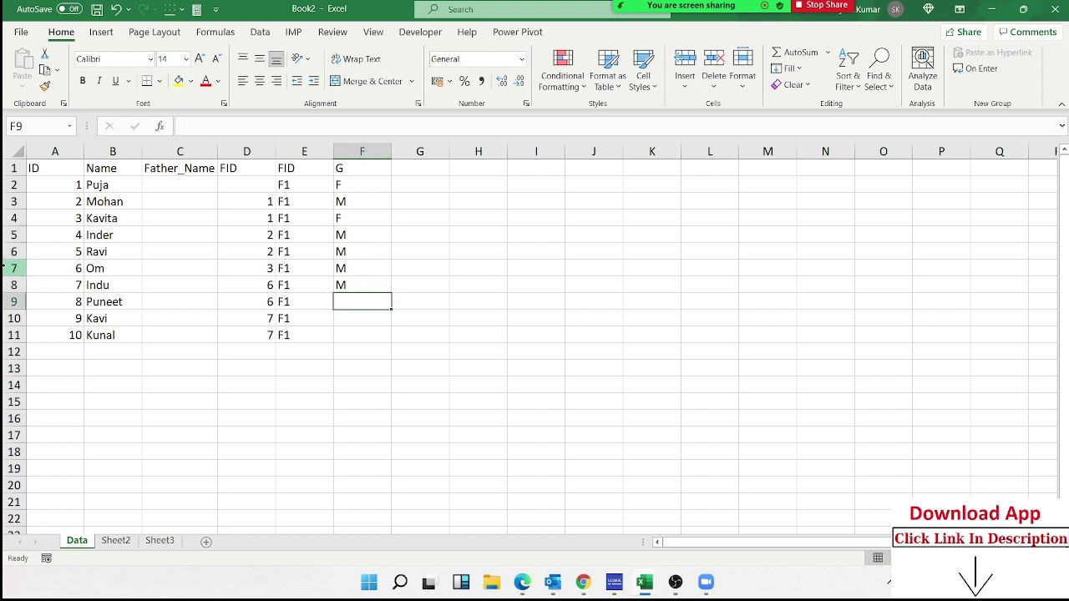
key(Up)
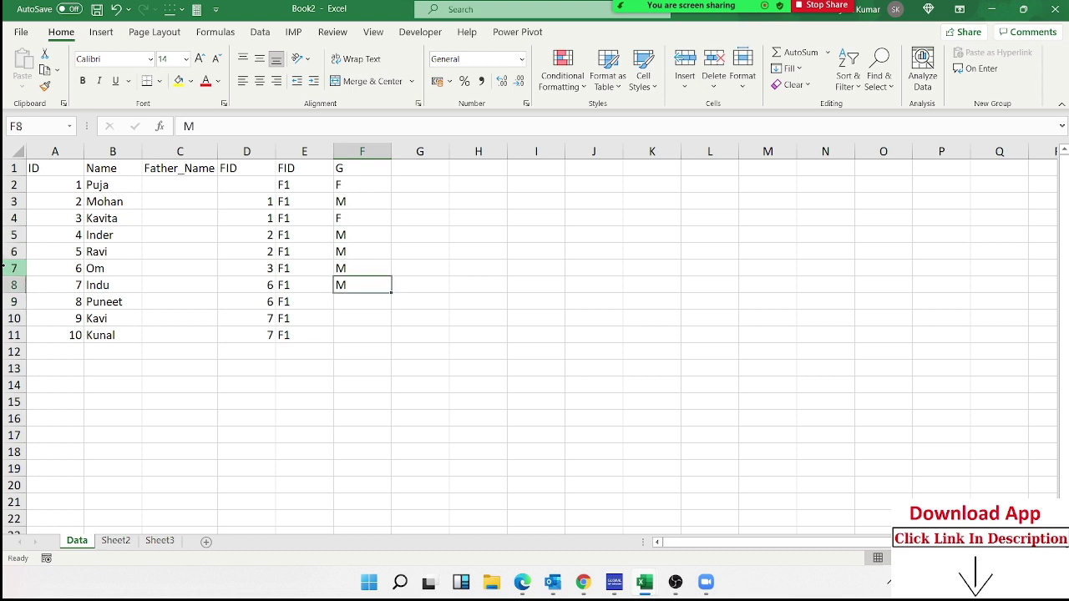
text(F)
key(Return)
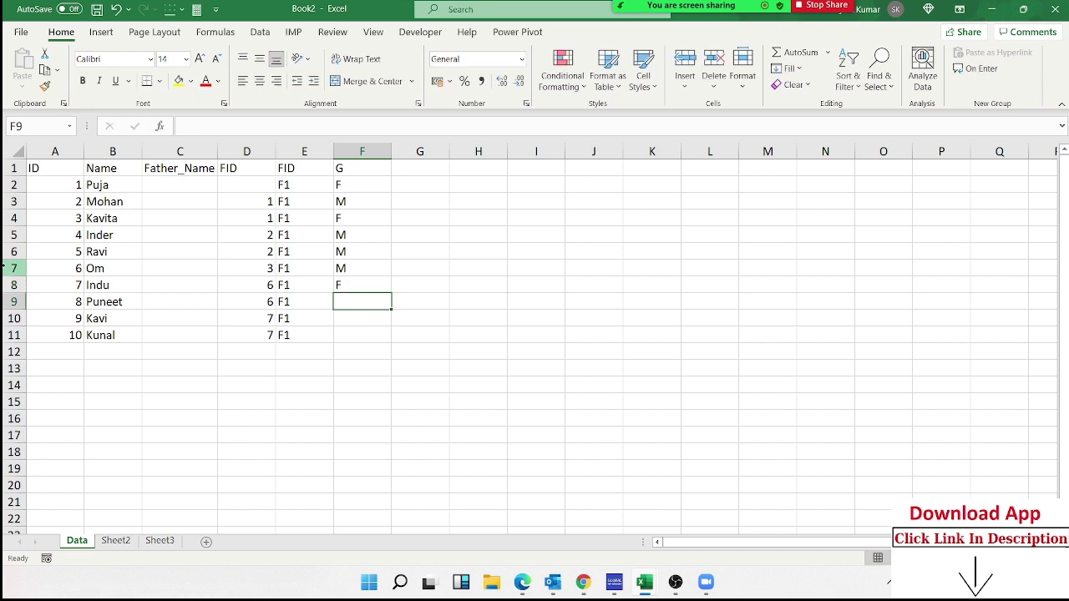
Mark Puneet through Kunal in rows 9 to 11 as M.
key(Up)
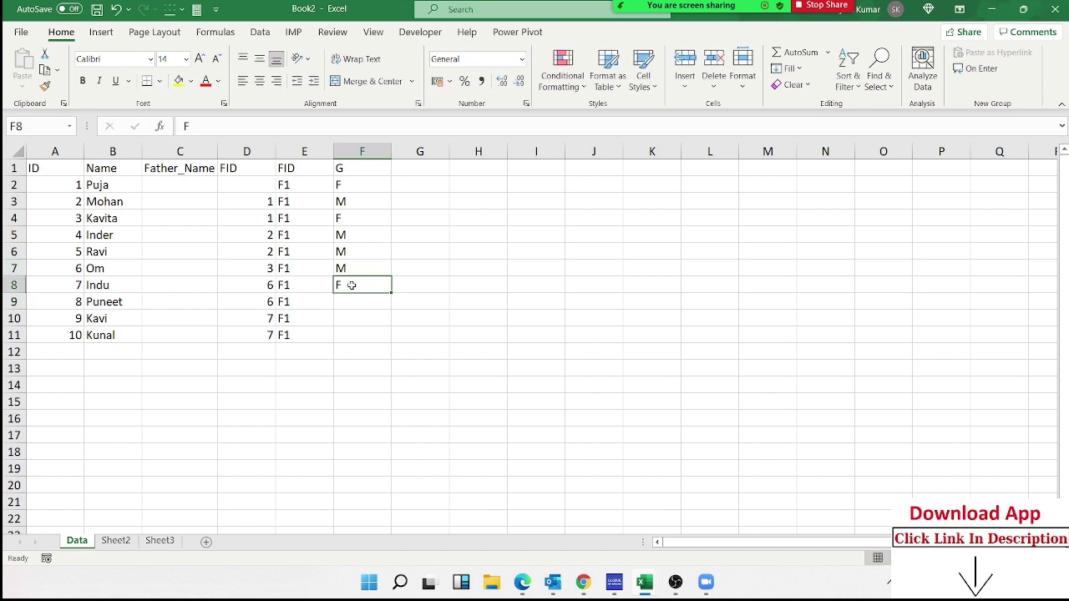
click(355, 313)
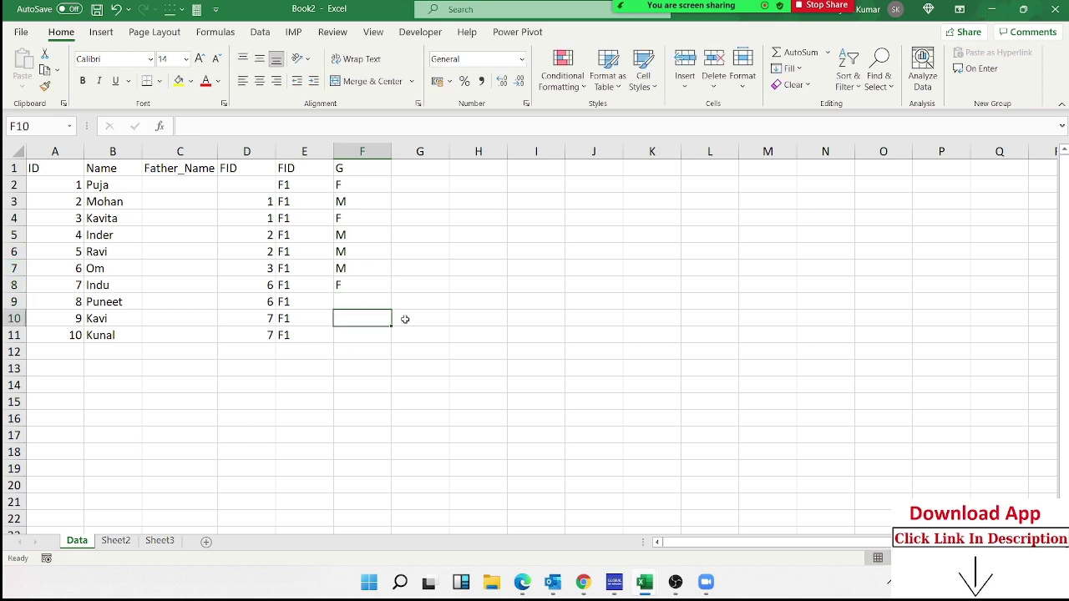
key(Up)
text(M)
key(Return)
text(M)
key(Return)
text(M)
key(Return)
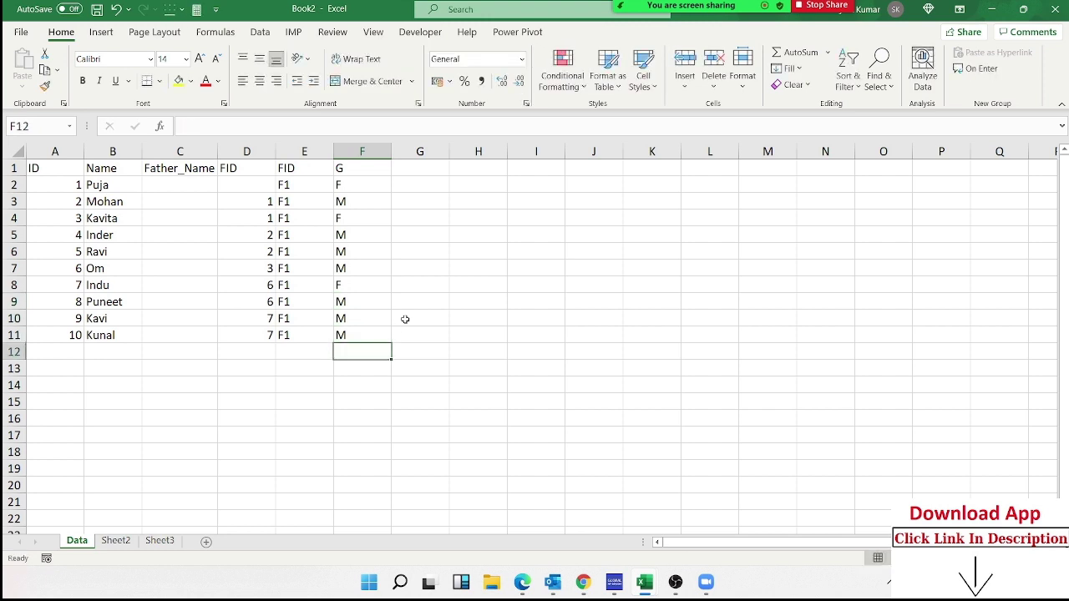
On Sheet2, enter the heading ID in cell A2 and FID in cell F2.
click(117, 541)
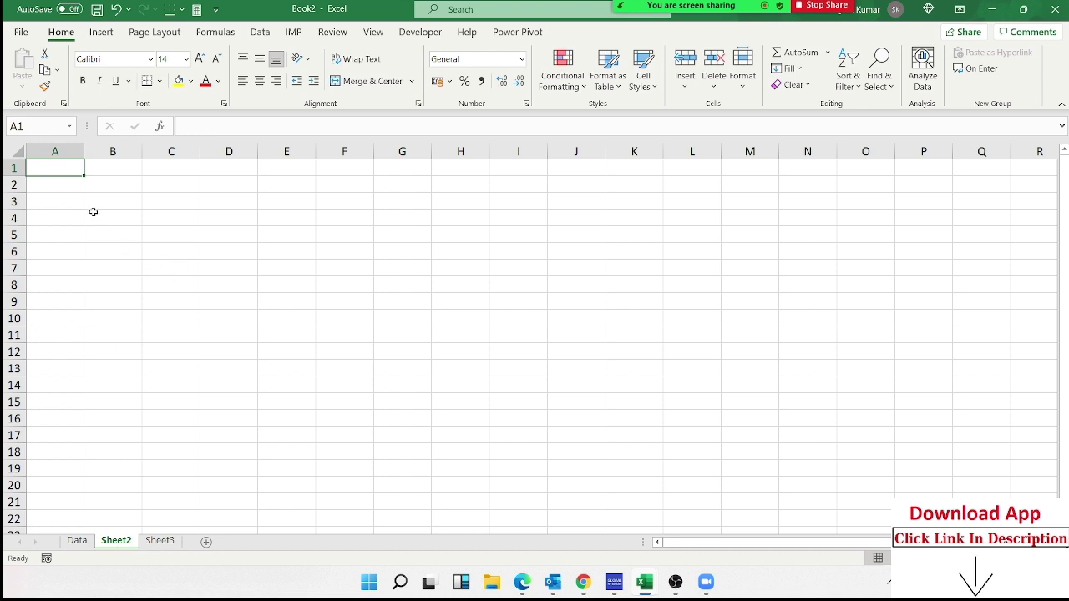
click(80, 183)
text(ID)
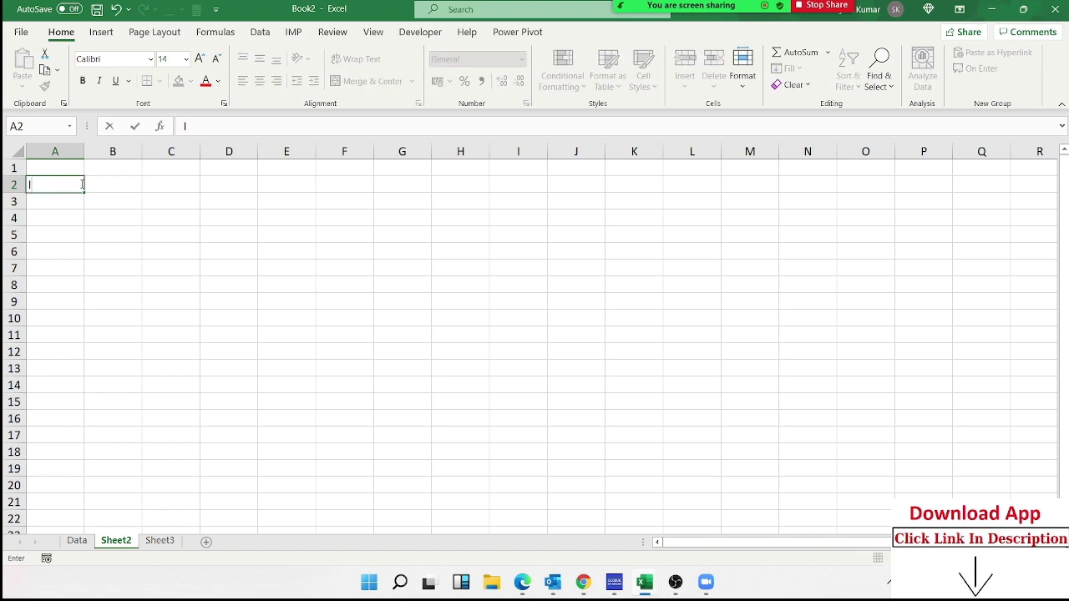
click(105, 186)
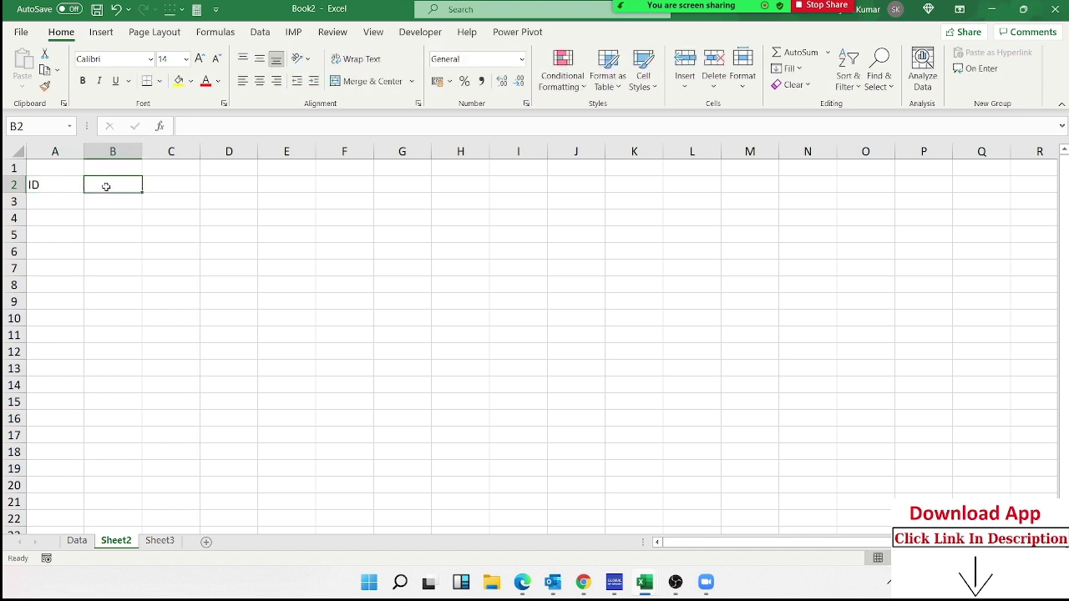
click(331, 186)
double_click(332, 187)
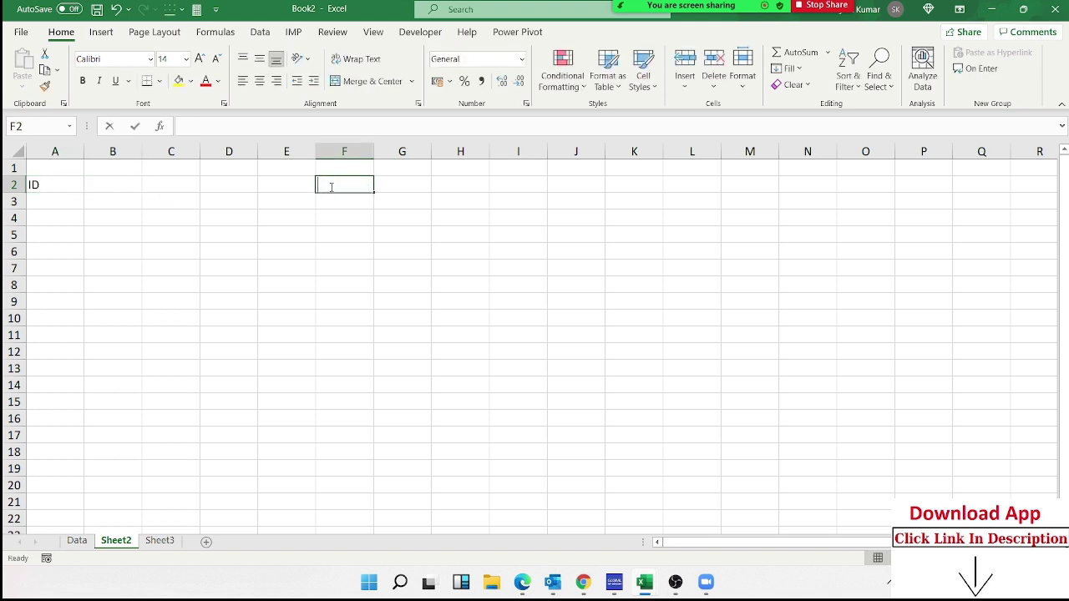
text(FID)
key(Return)
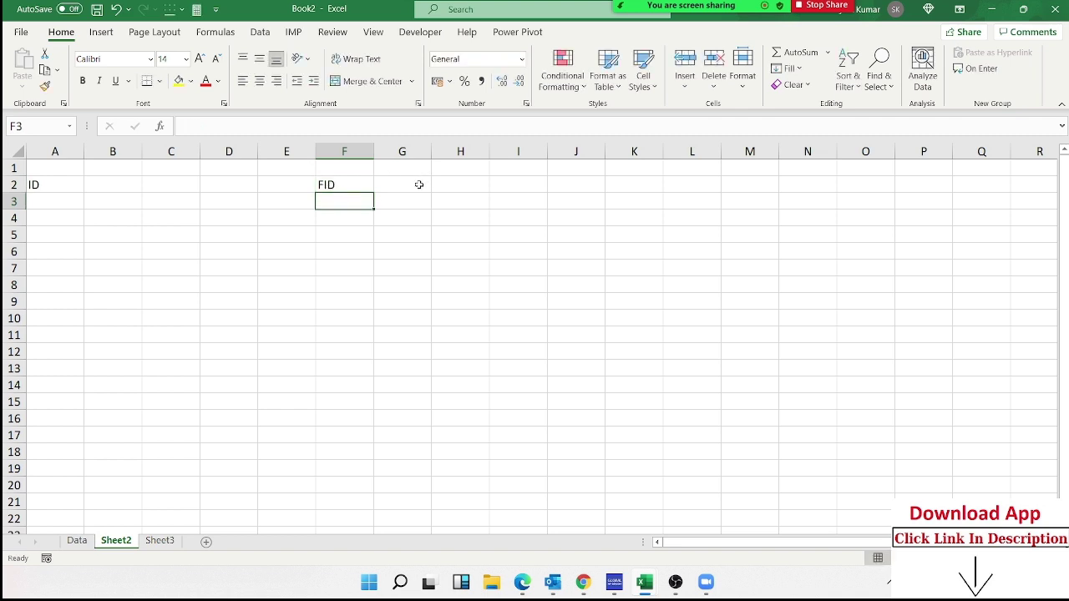
click(419, 186)
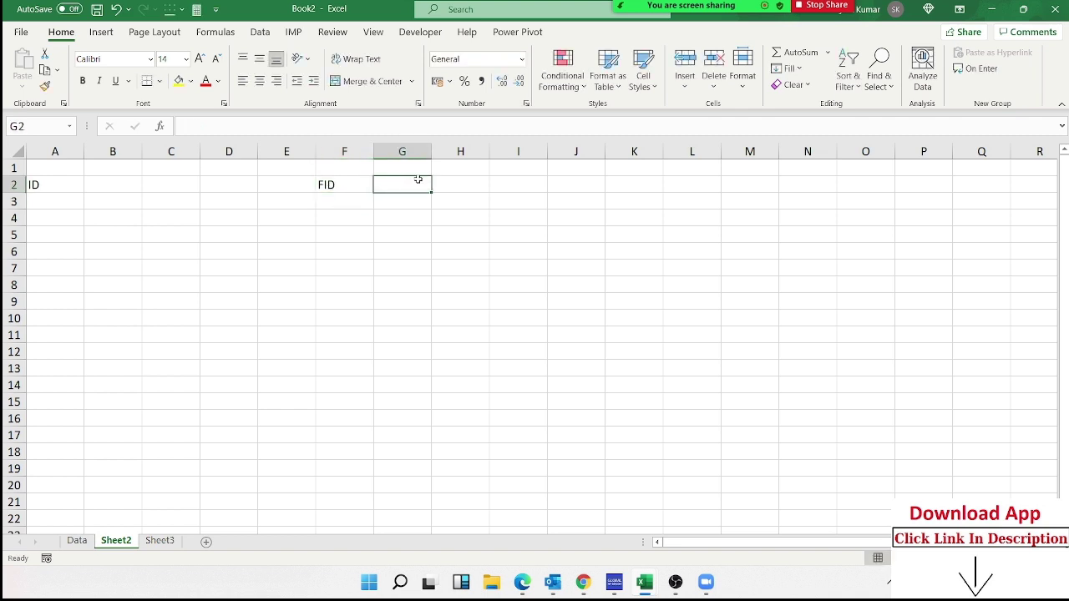
click(180, 222)
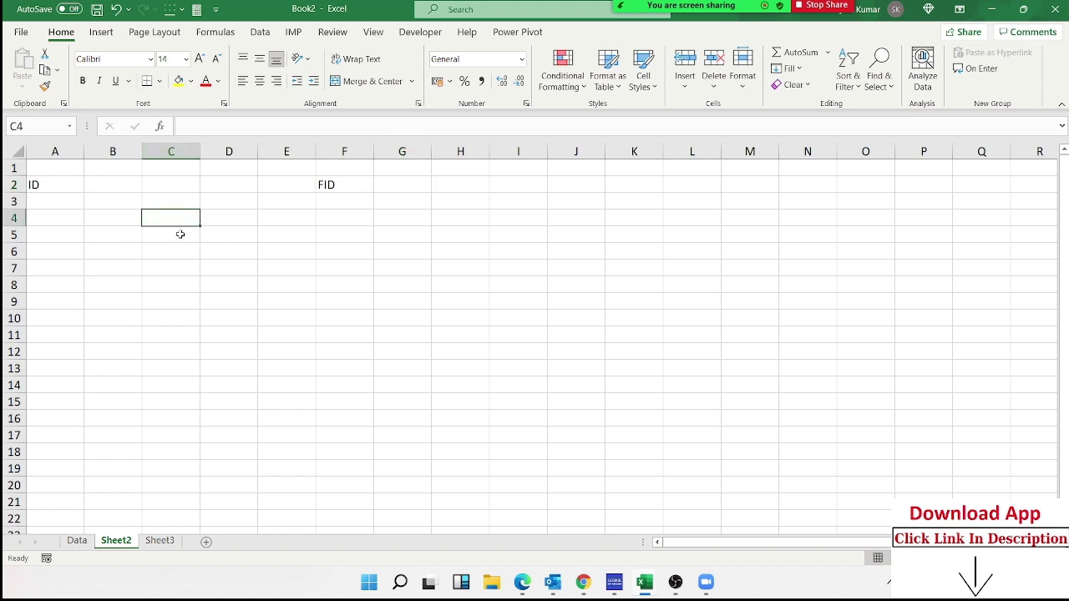
Merge and centre C4:D4 and give it a thick outside border.
drag(176, 219, 206, 219)
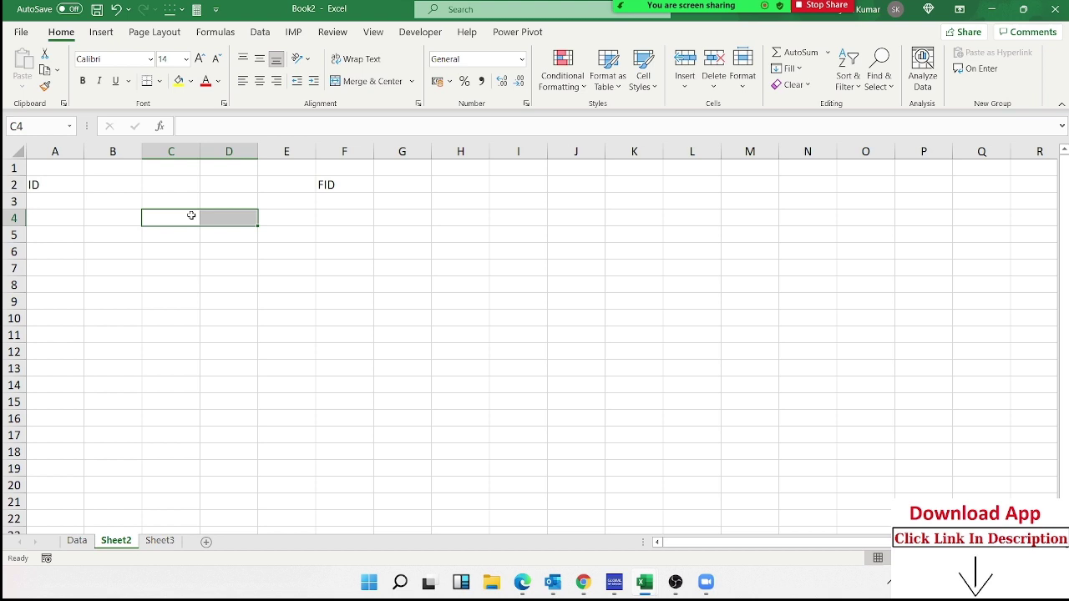
click(372, 81)
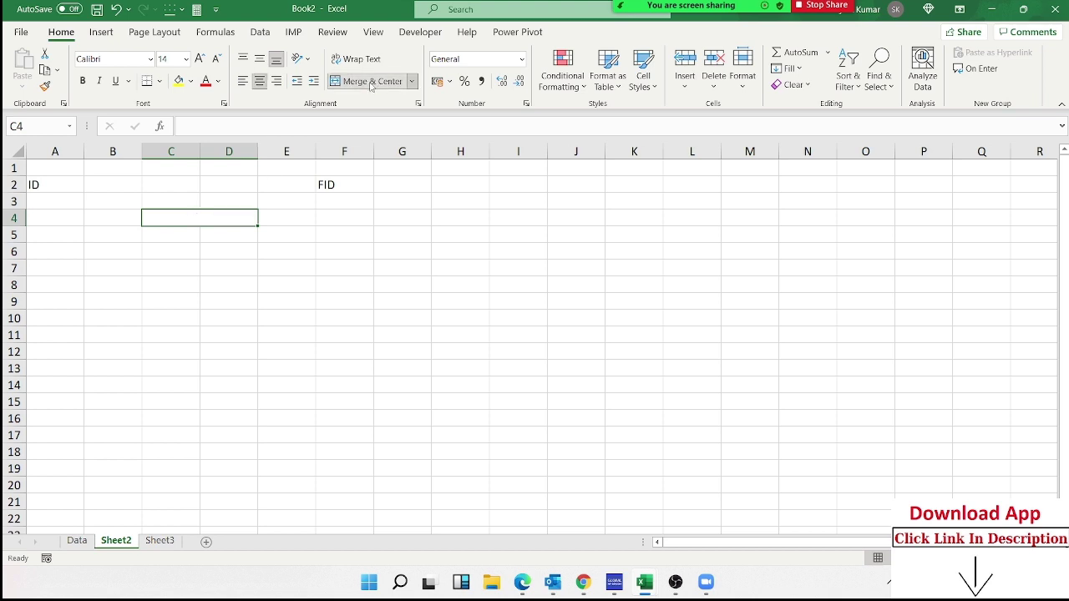
drag(193, 232, 194, 241)
click(193, 218)
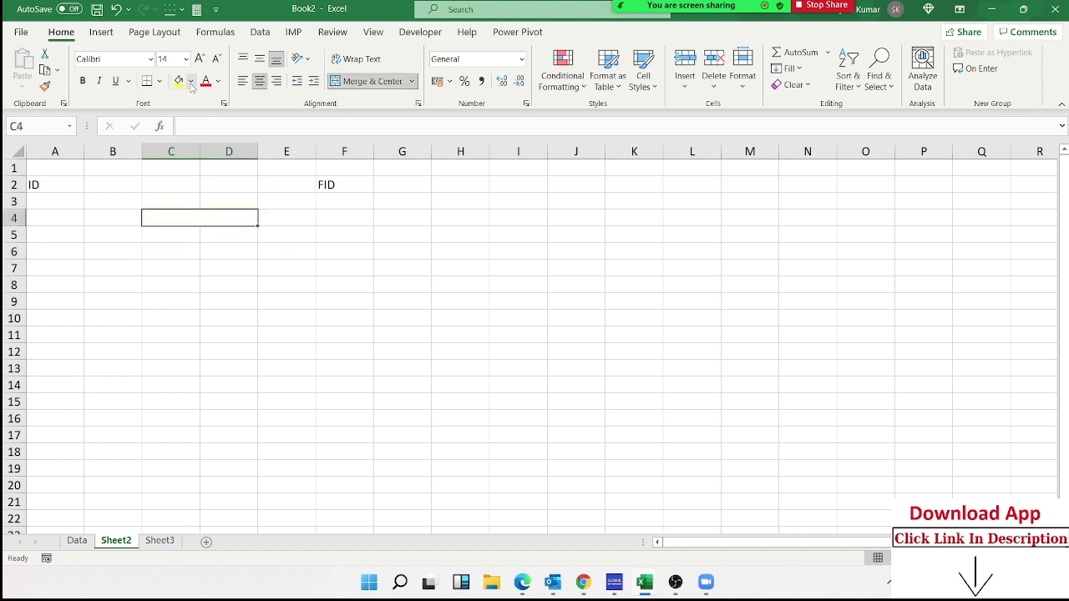
click(159, 81)
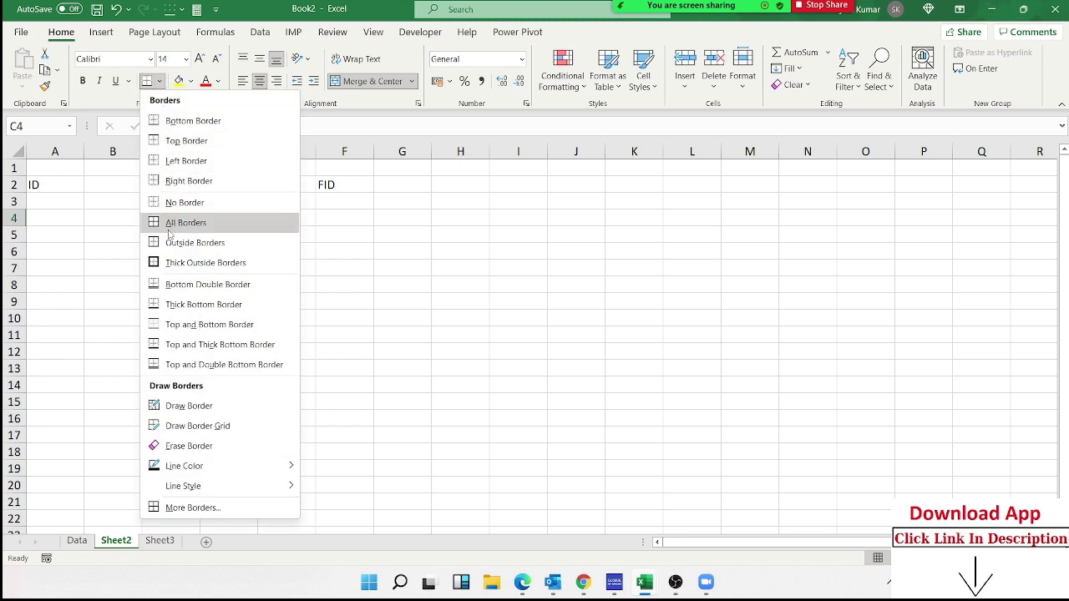
click(178, 263)
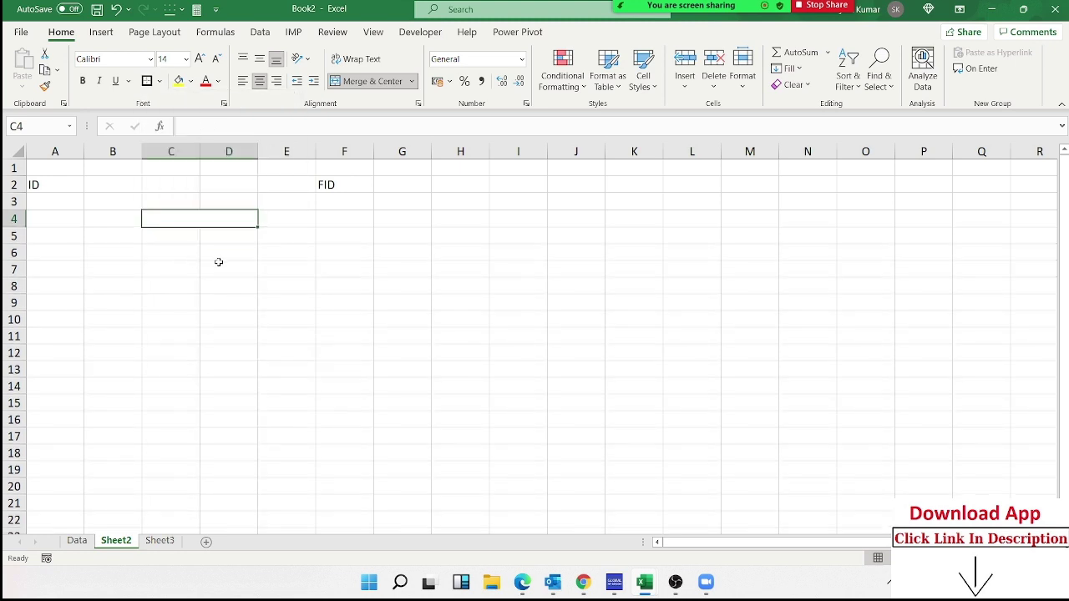
click(252, 257)
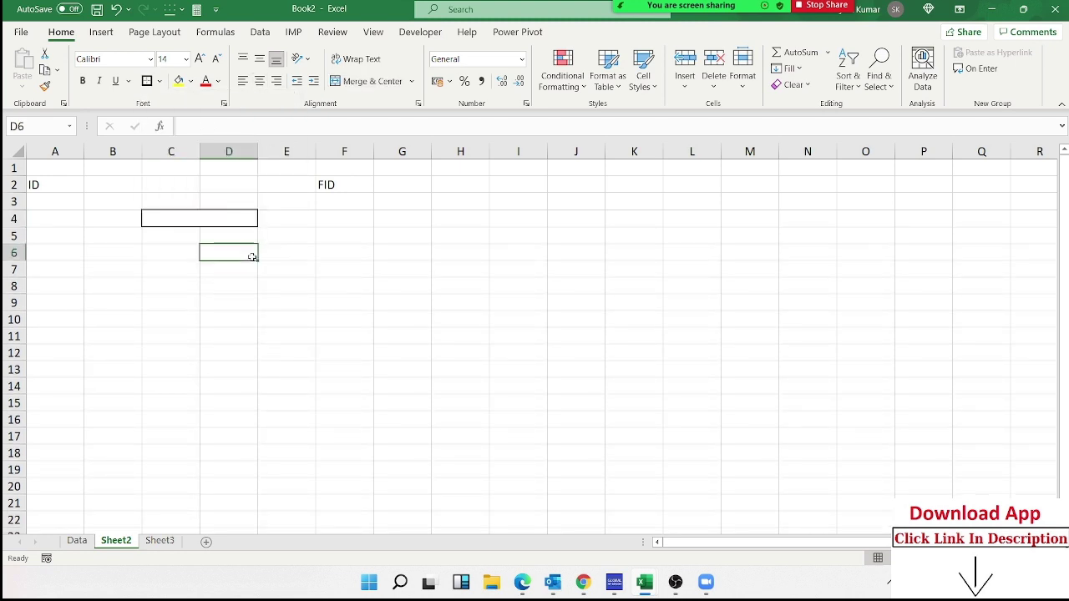
Try dragging the C4 box down to row 7, then undo the move.
click(190, 237)
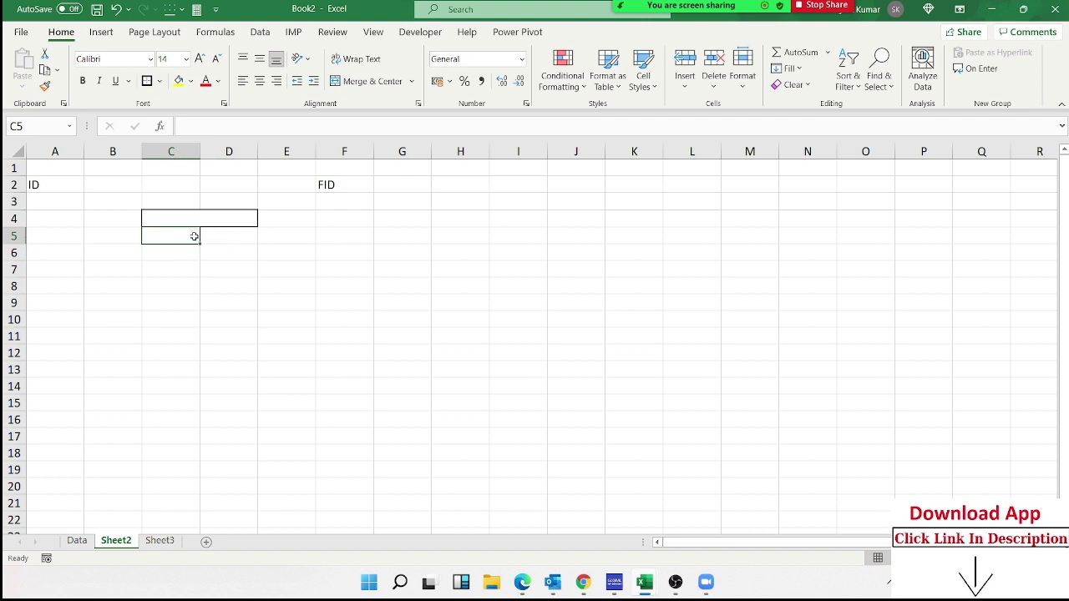
drag(414, 284, 765, 326)
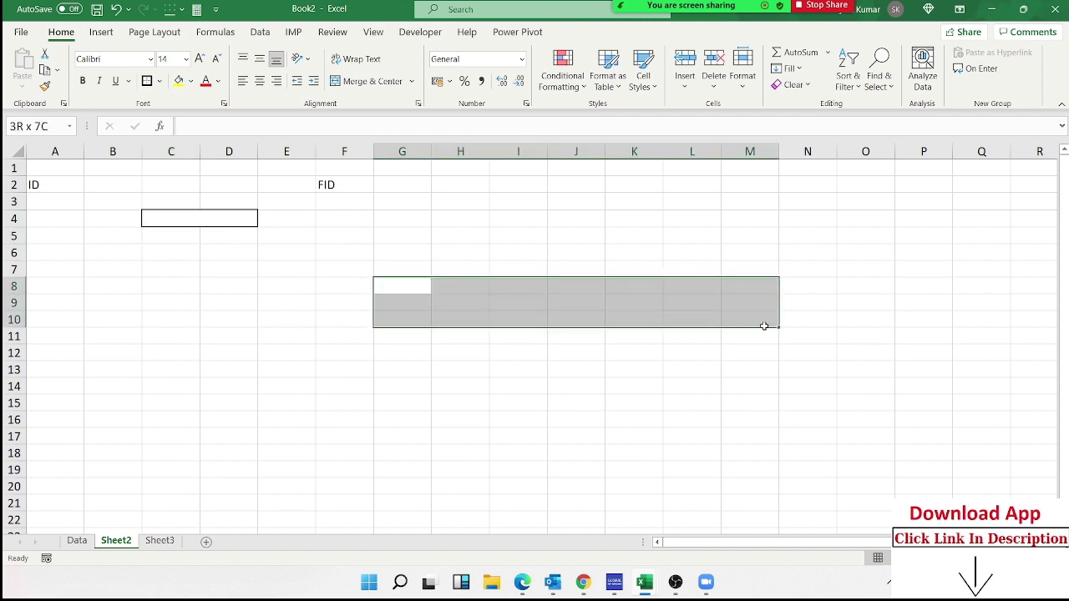
click(217, 230)
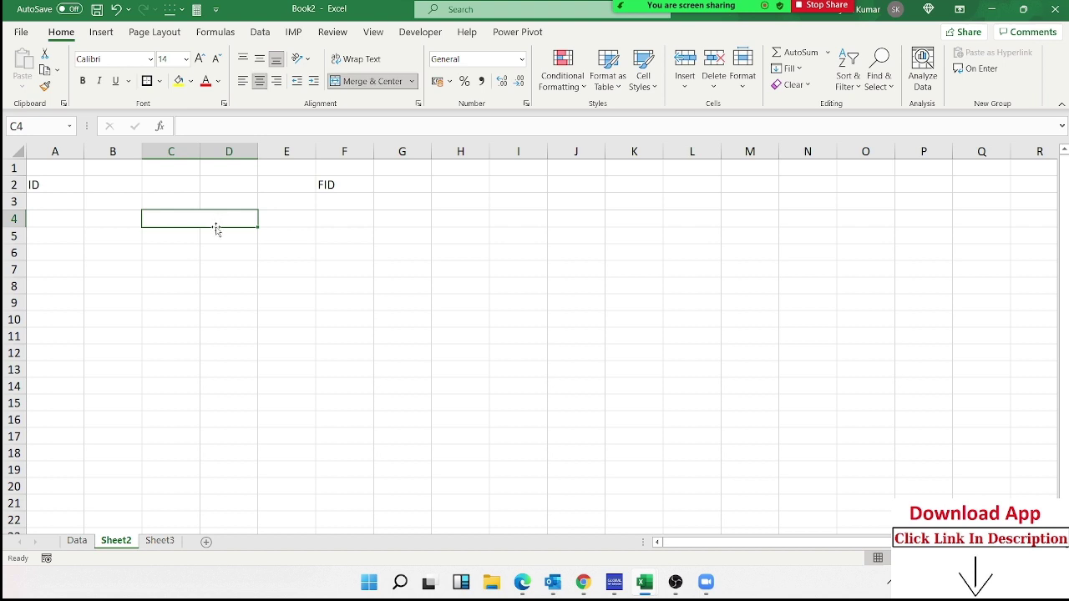
drag(217, 230, 208, 268)
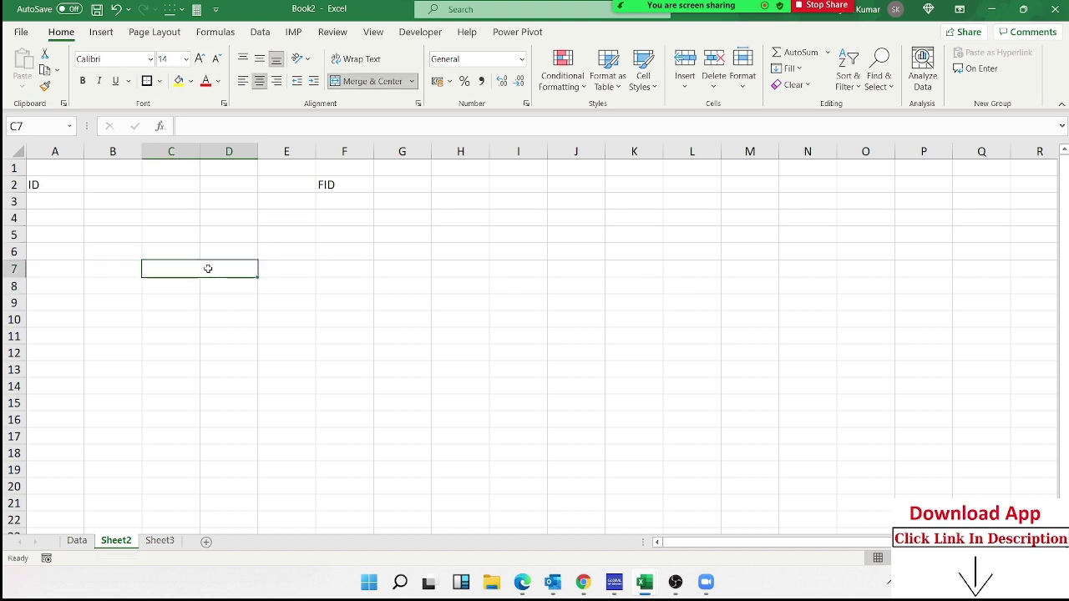
key(ctrl+z)
Merge and centre C6:D7 and give it a thick outside border.
drag(196, 253, 206, 268)
click(336, 83)
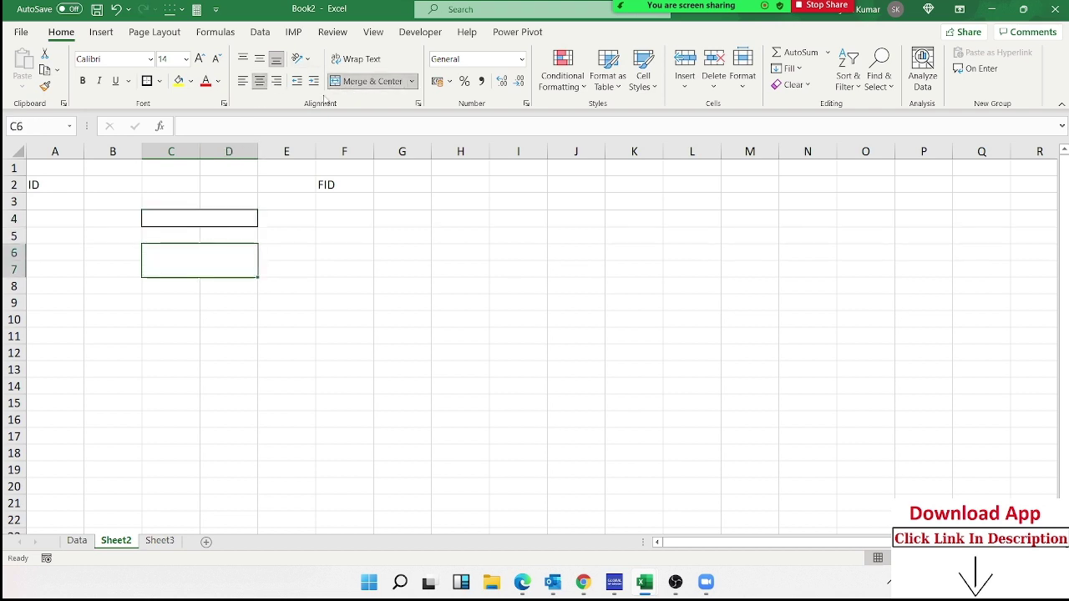
click(310, 253)
drag(313, 252, 336, 252)
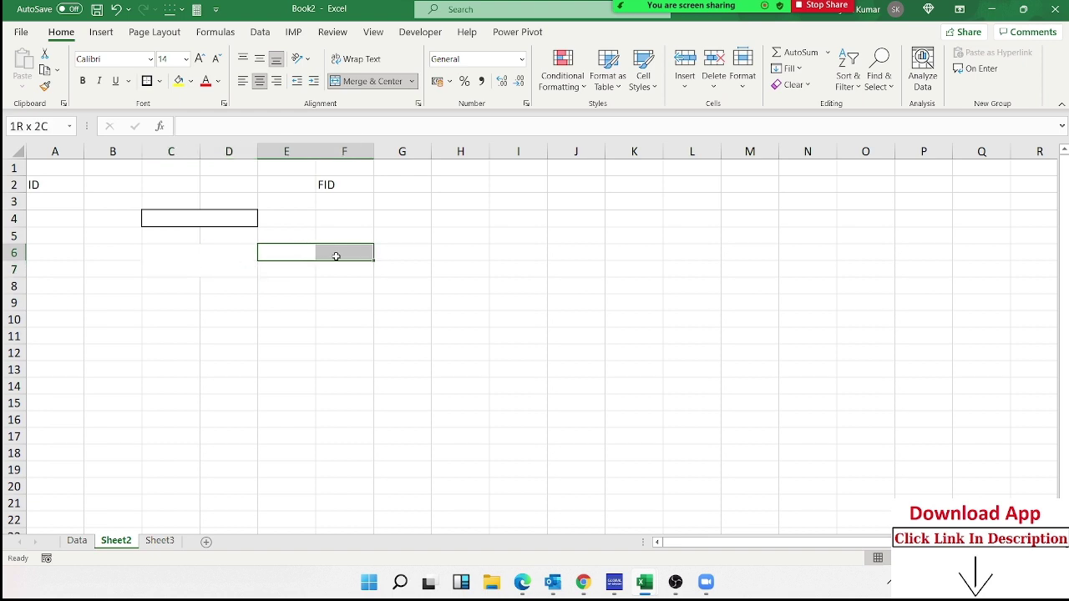
click(236, 256)
click(349, 253)
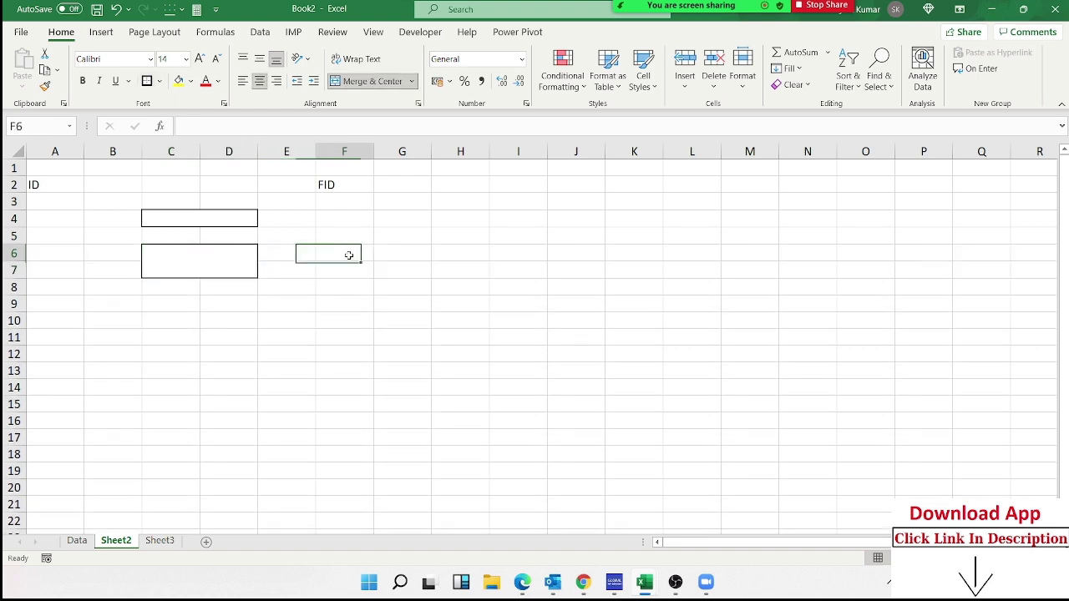
drag(174, 203, 218, 224)
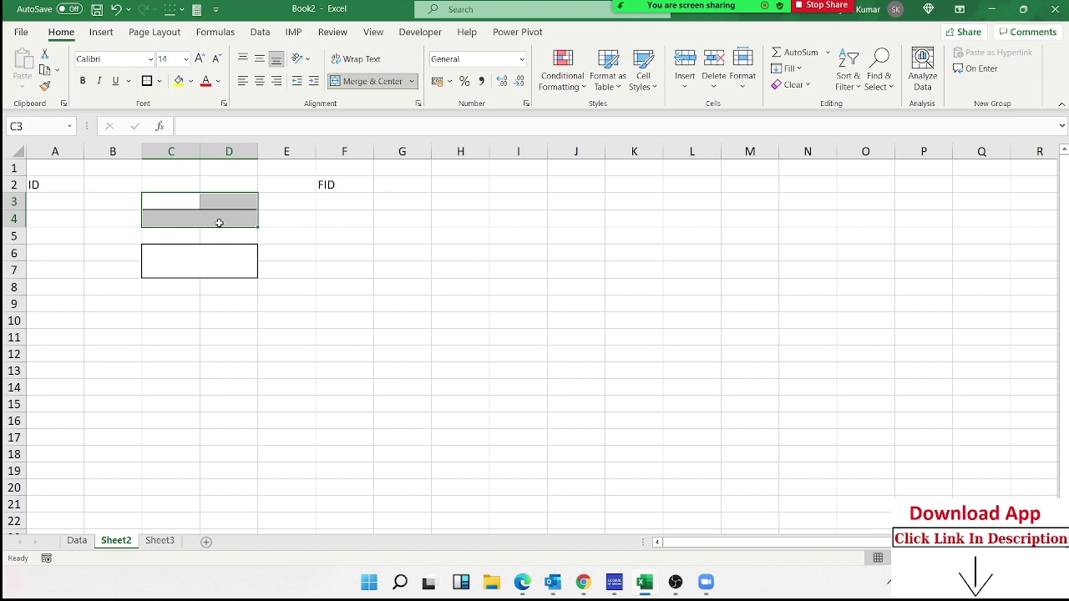
drag(329, 241, 336, 269)
Give E7:F7 a thick top border through Format Cells to form the horizontal branch line.
right_click(337, 269)
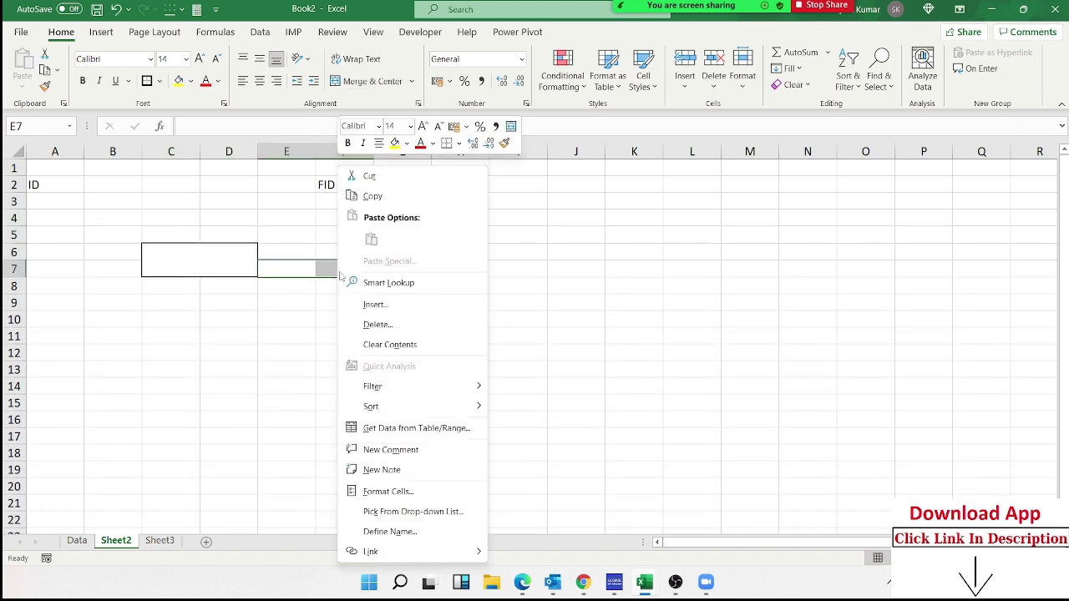
click(413, 493)
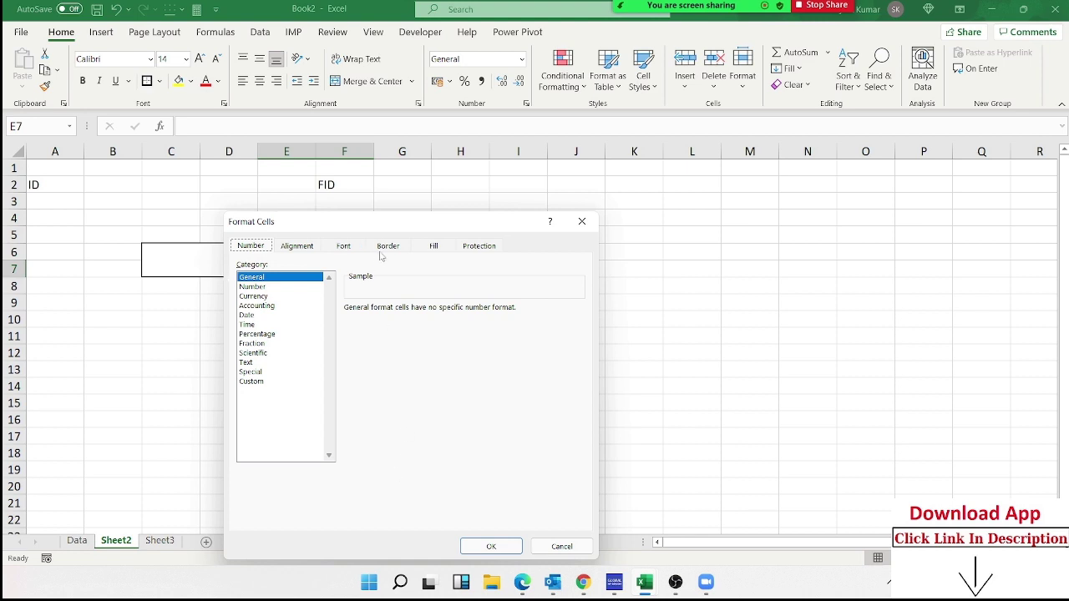
click(386, 247)
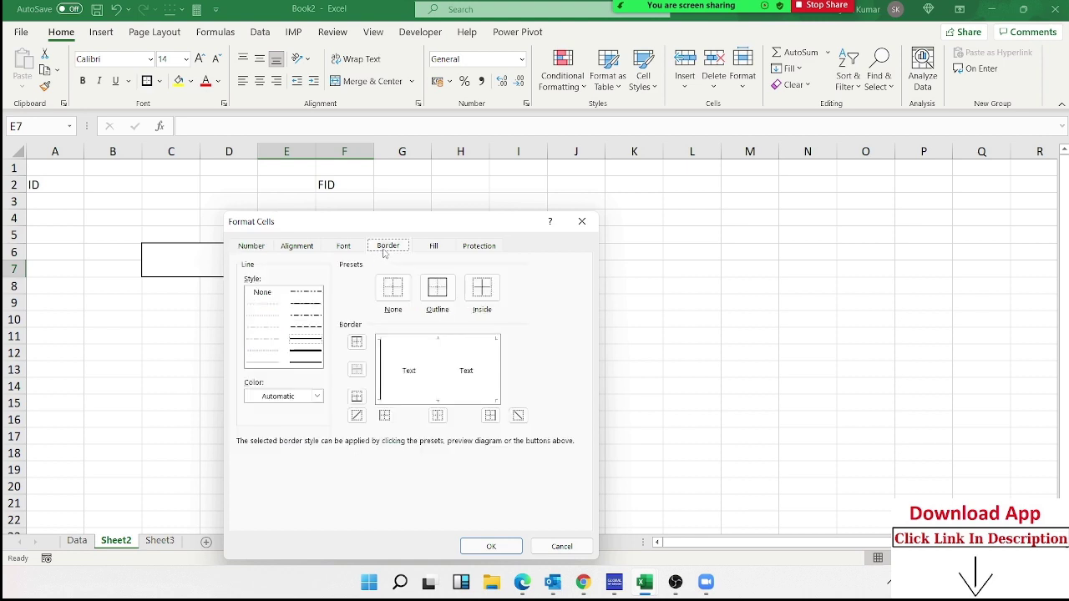
click(296, 355)
click(431, 373)
click(431, 373)
click(450, 352)
drag(414, 229, 677, 217)
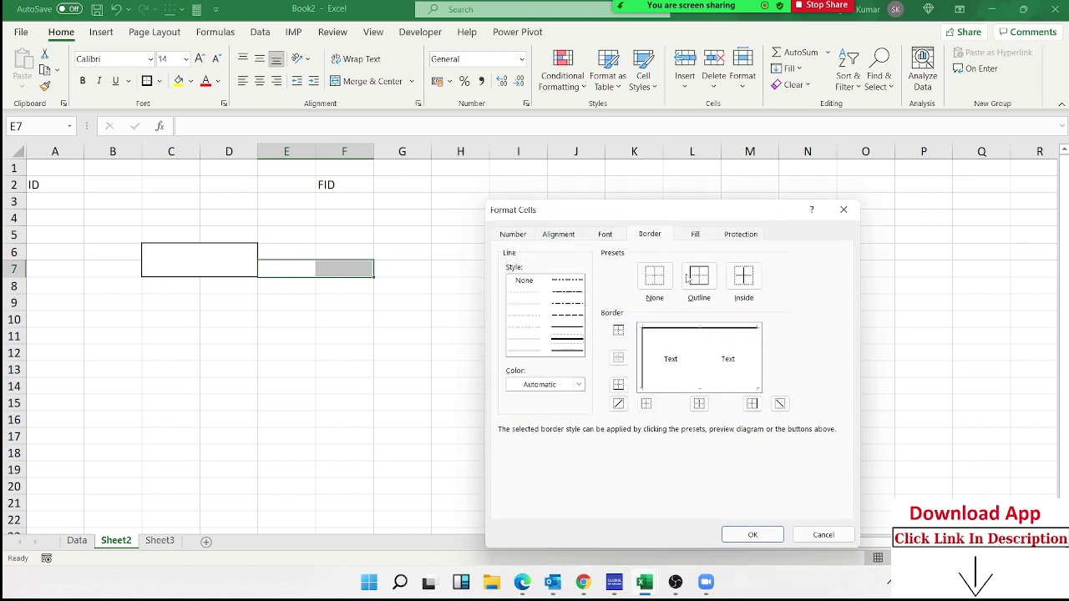
click(686, 329)
click(686, 329)
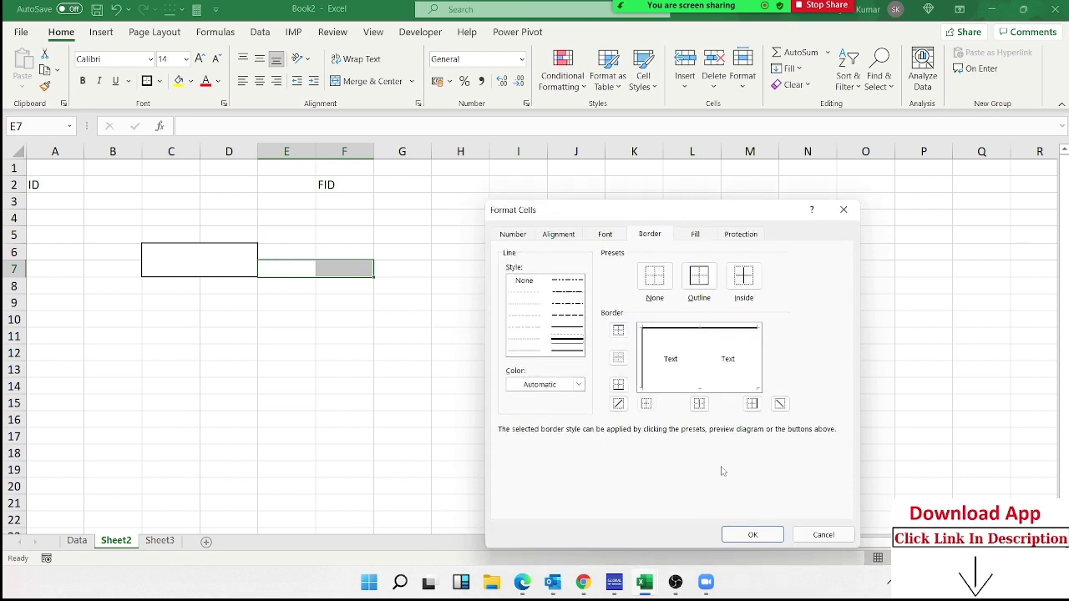
click(751, 537)
click(404, 421)
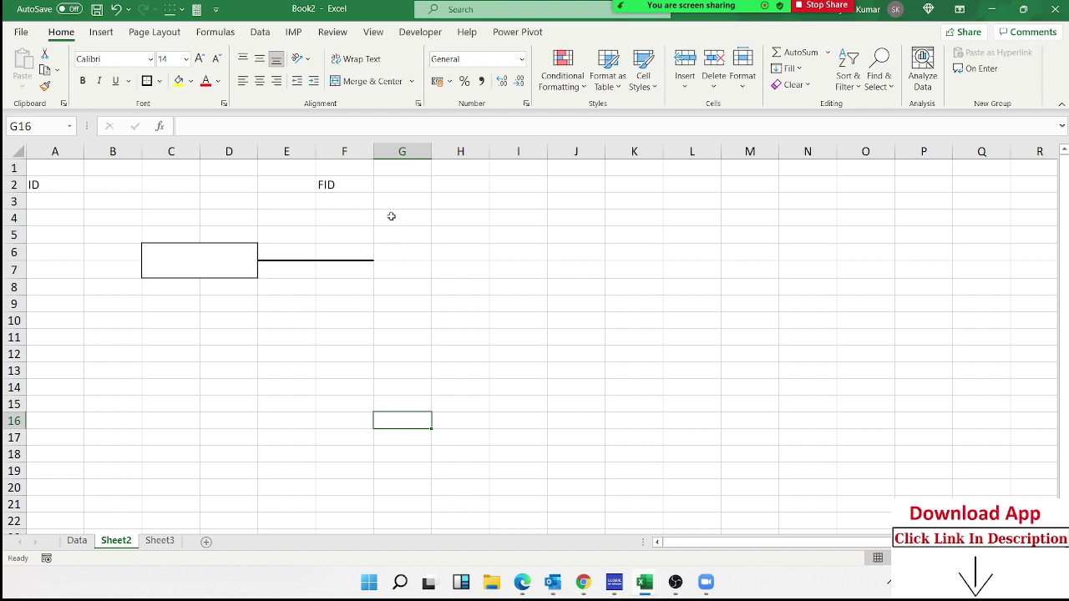
drag(391, 216, 394, 400)
Give G4:G15 a thick left border as the vertical trunk line.
right_click(388, 346)
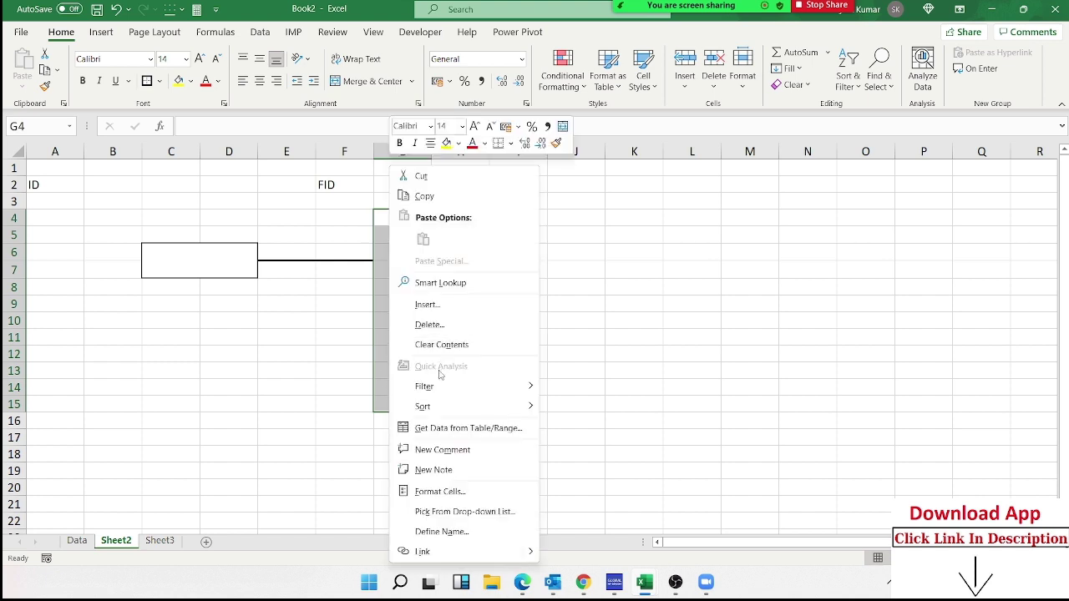
click(444, 493)
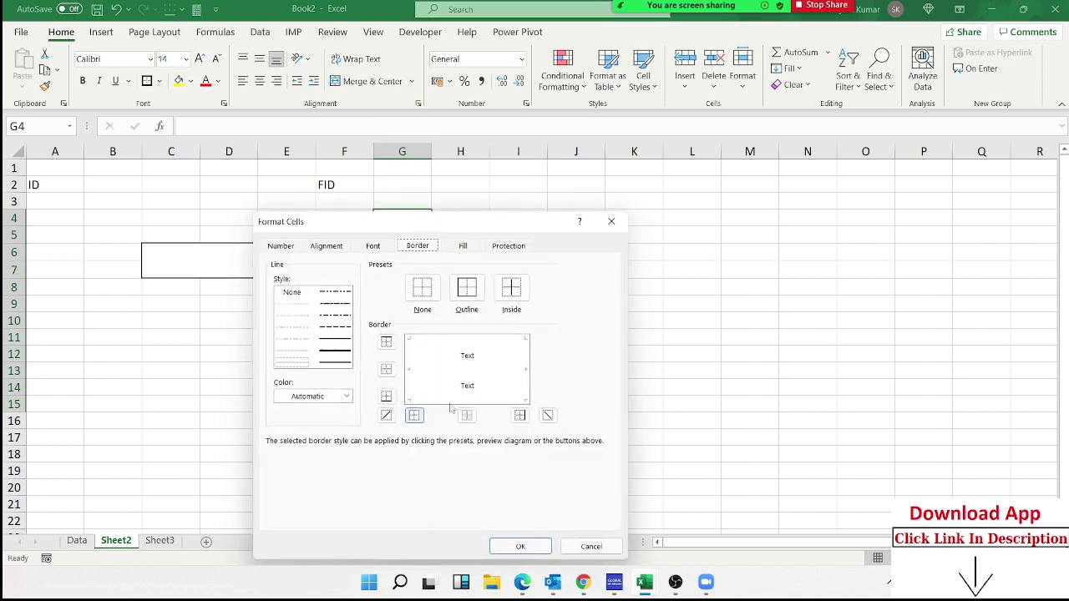
click(346, 357)
click(416, 370)
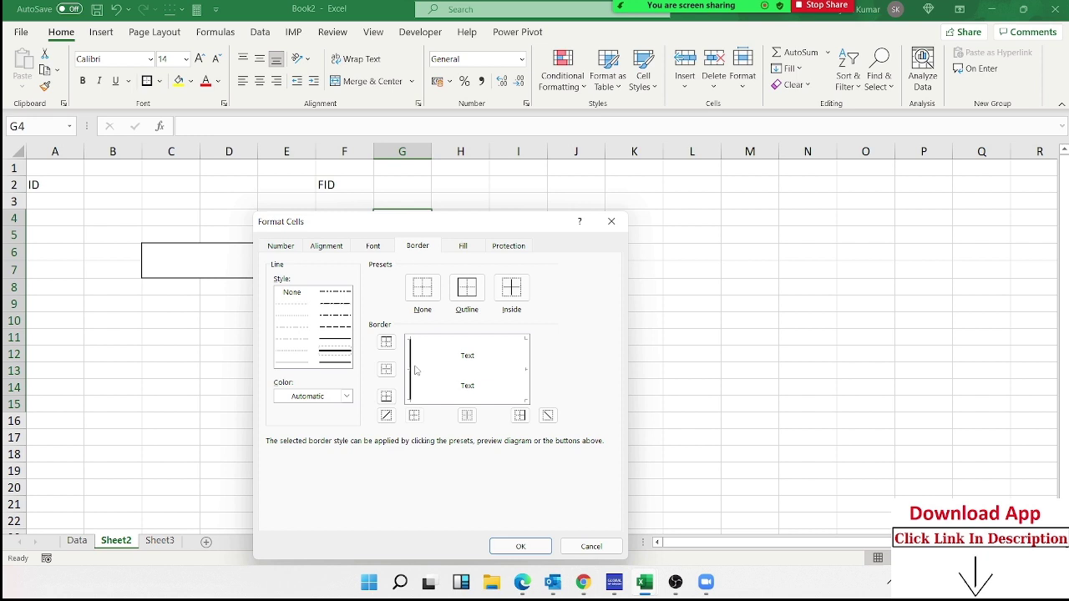
click(534, 544)
click(460, 461)
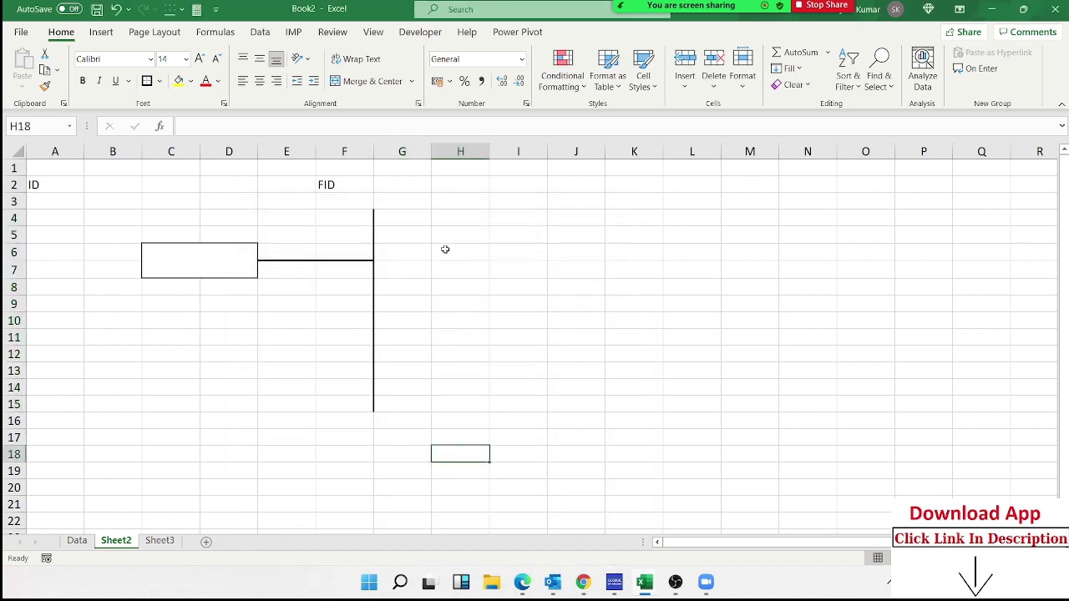
Add a top border across G4:H4 for the first branch.
drag(406, 219, 508, 226)
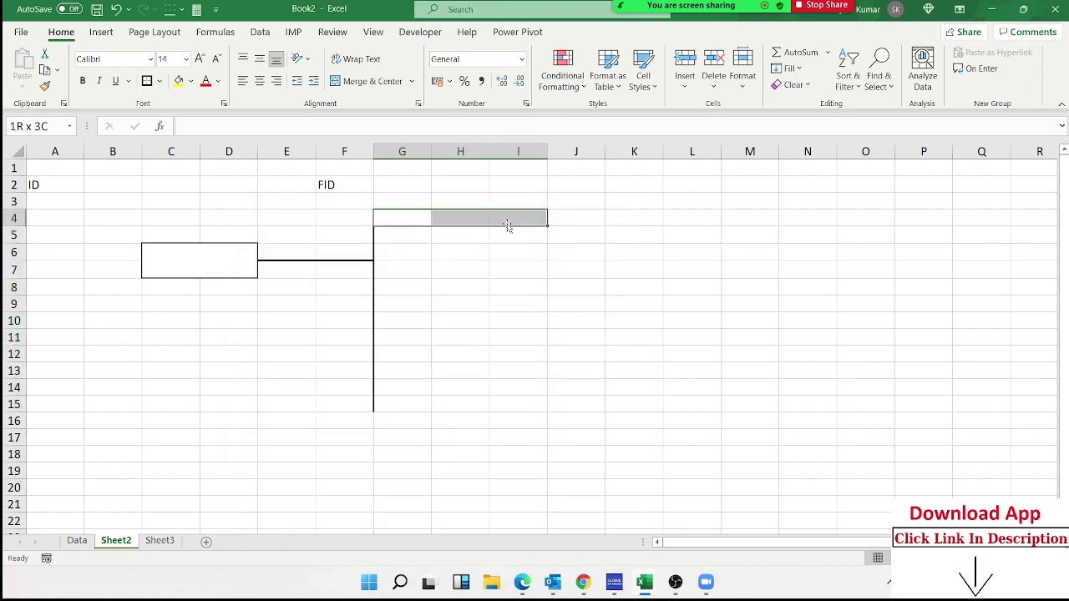
click(460, 265)
drag(408, 221, 453, 220)
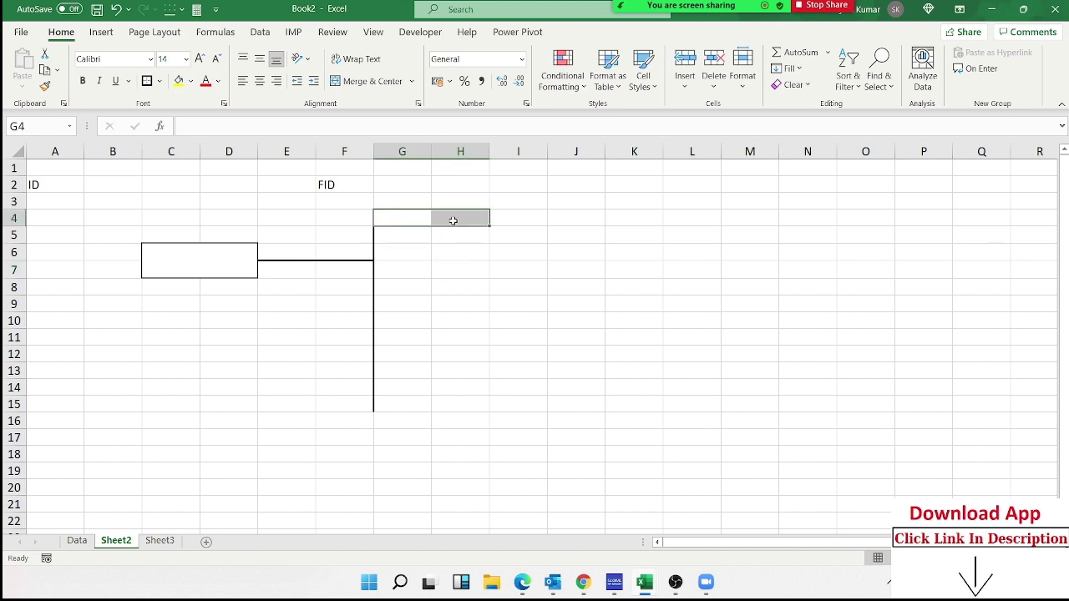
right_click(453, 220)
click(511, 496)
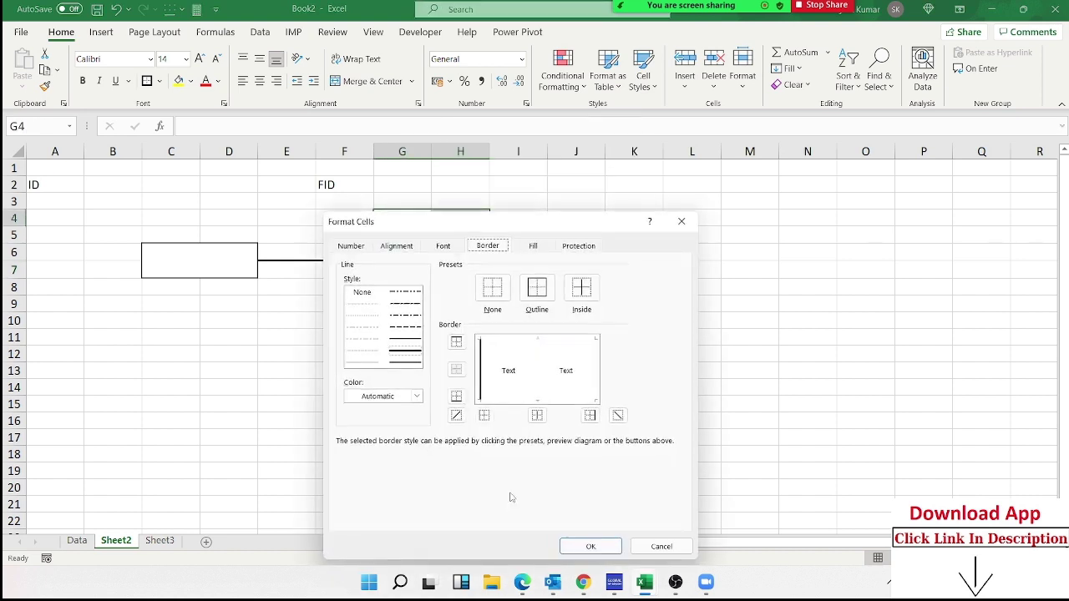
click(521, 349)
click(590, 547)
click(514, 488)
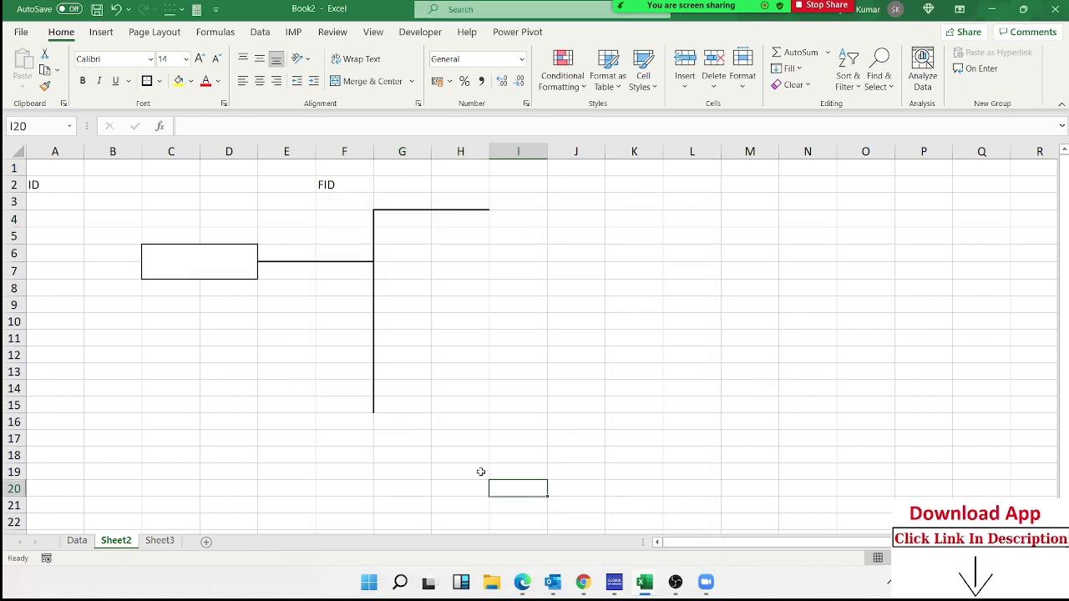
Add a top border across G9:H9 for the second branch.
click(385, 305)
drag(427, 305, 451, 269)
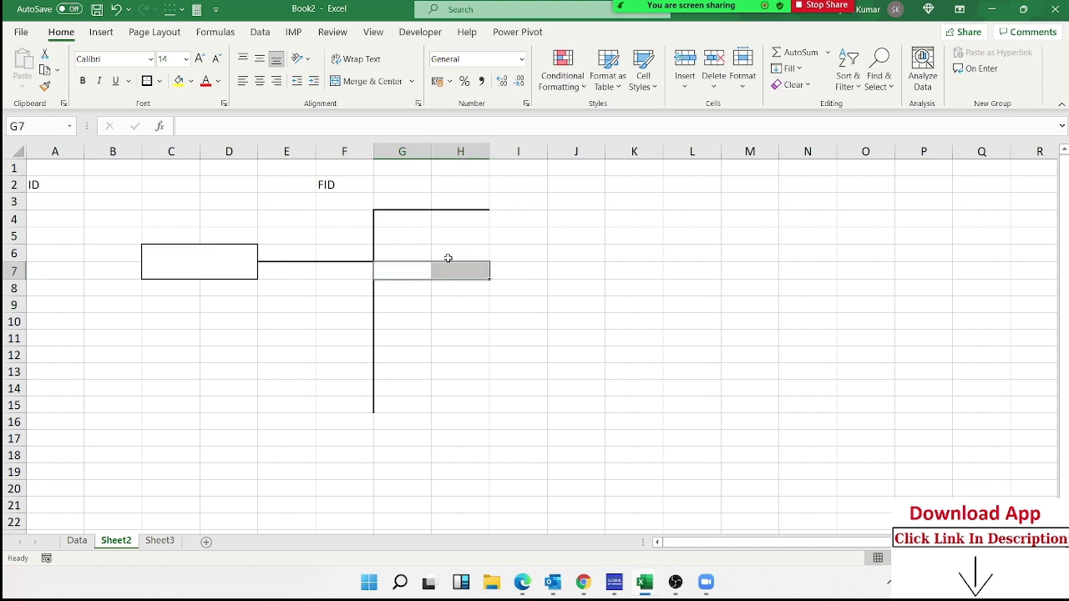
click(447, 254)
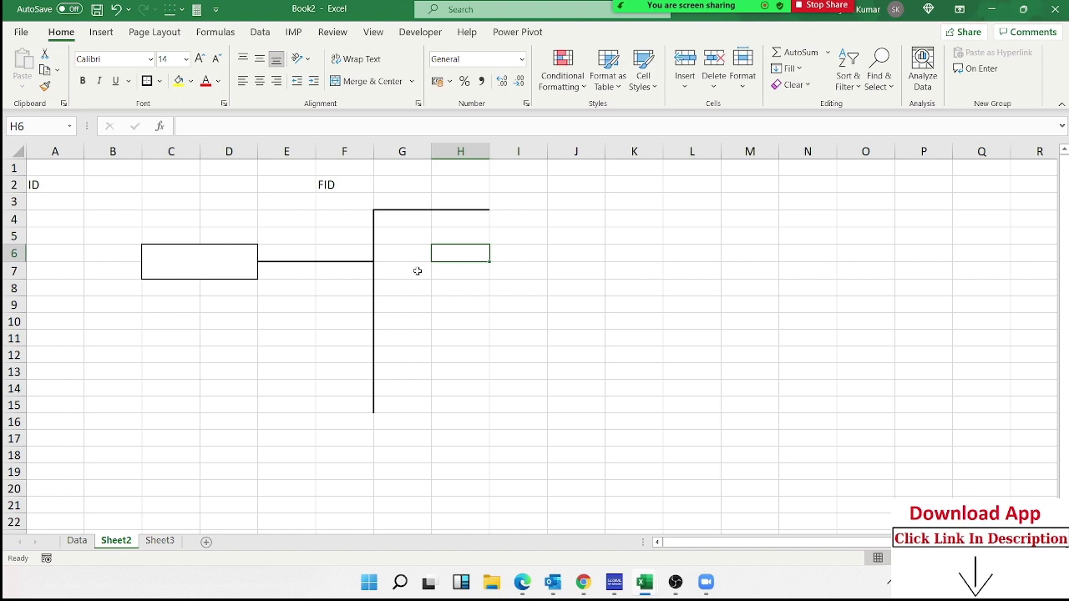
click(410, 271)
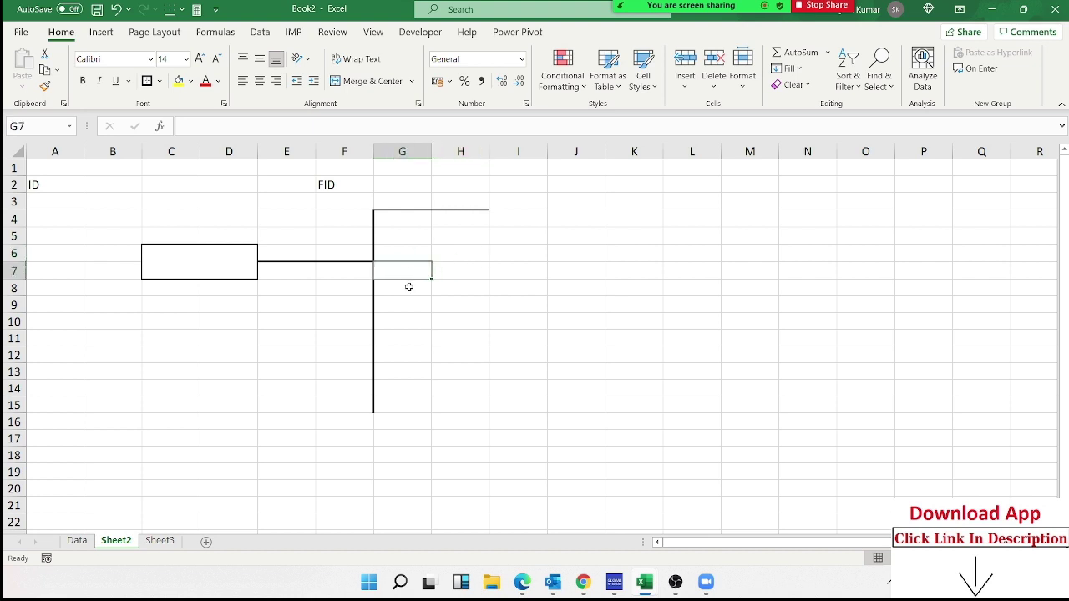
drag(398, 305, 449, 308)
right_click(452, 308)
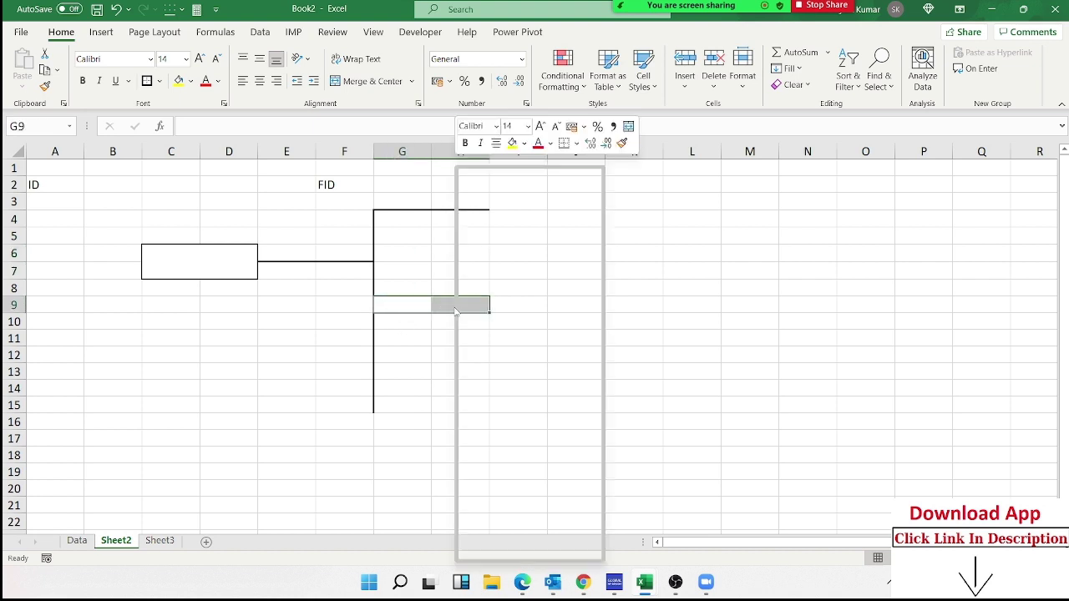
click(483, 495)
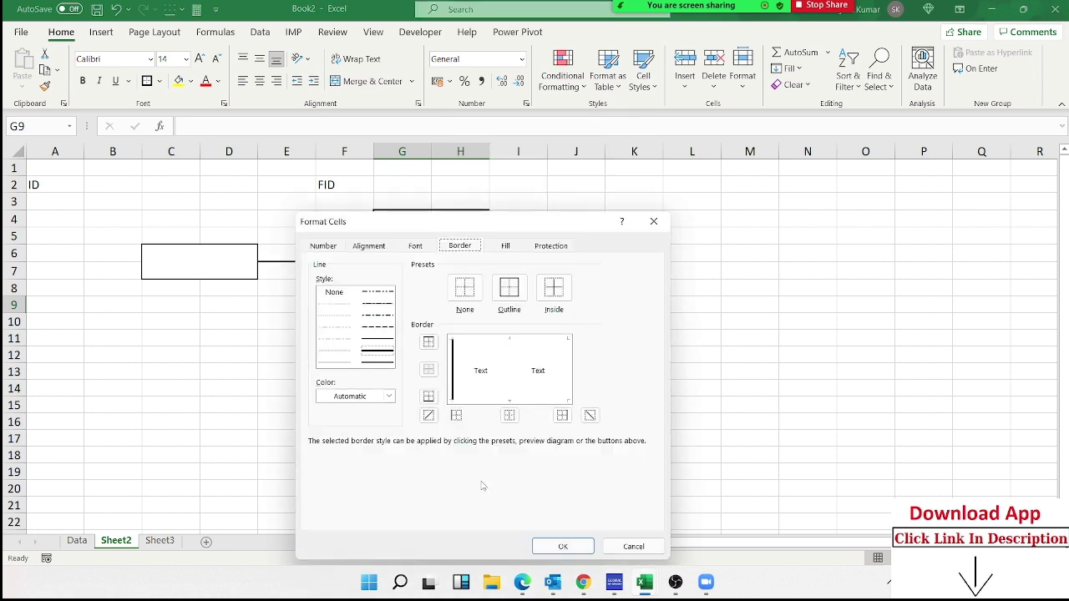
click(502, 341)
click(563, 547)
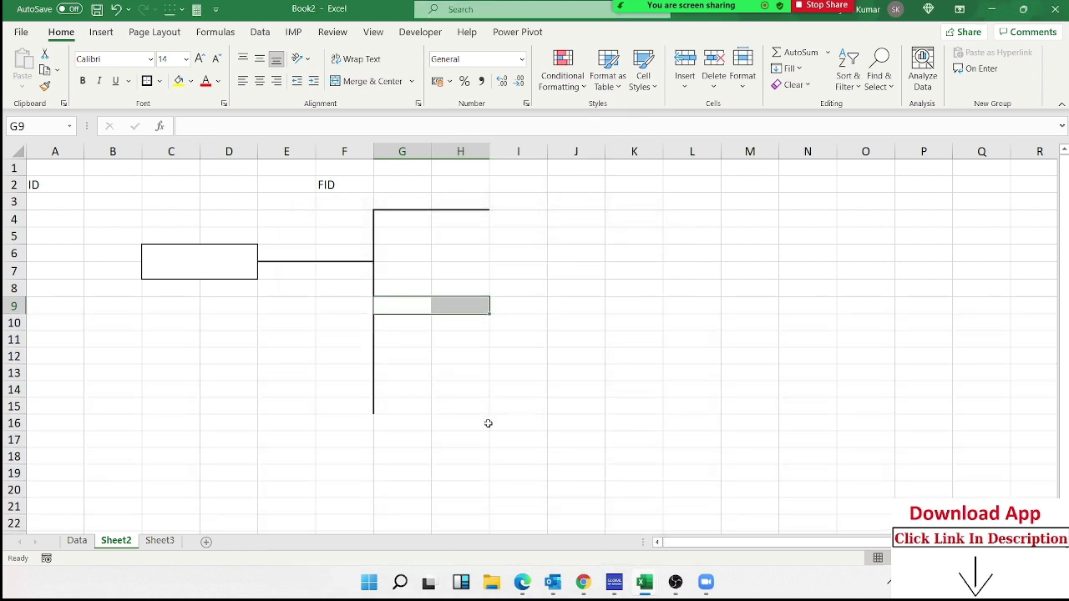
click(487, 423)
Add a top border across G15:H15 for the third branch.
click(393, 411)
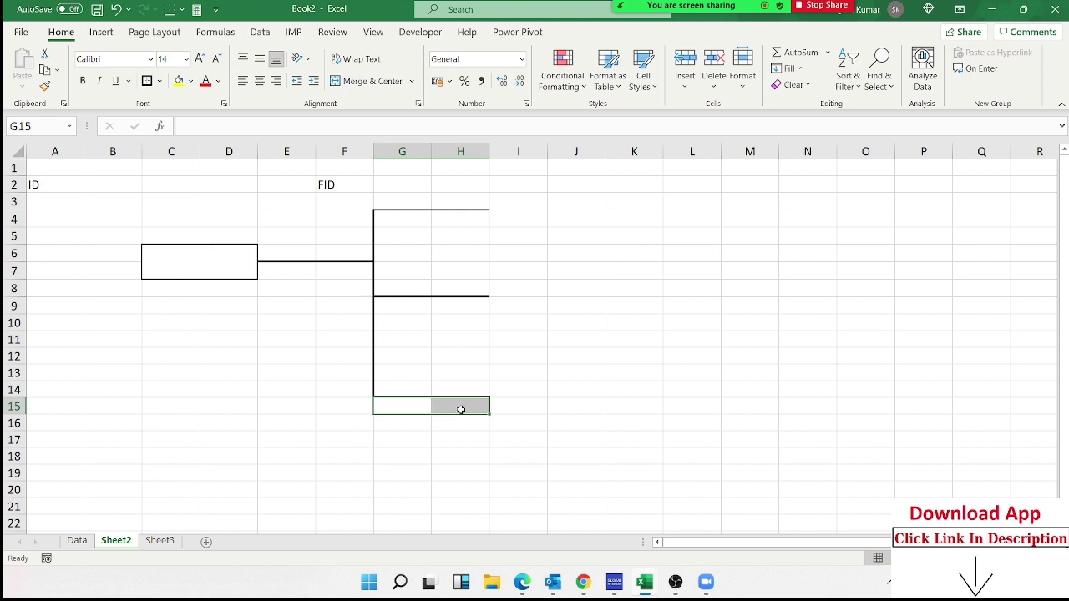
right_click(459, 411)
click(501, 339)
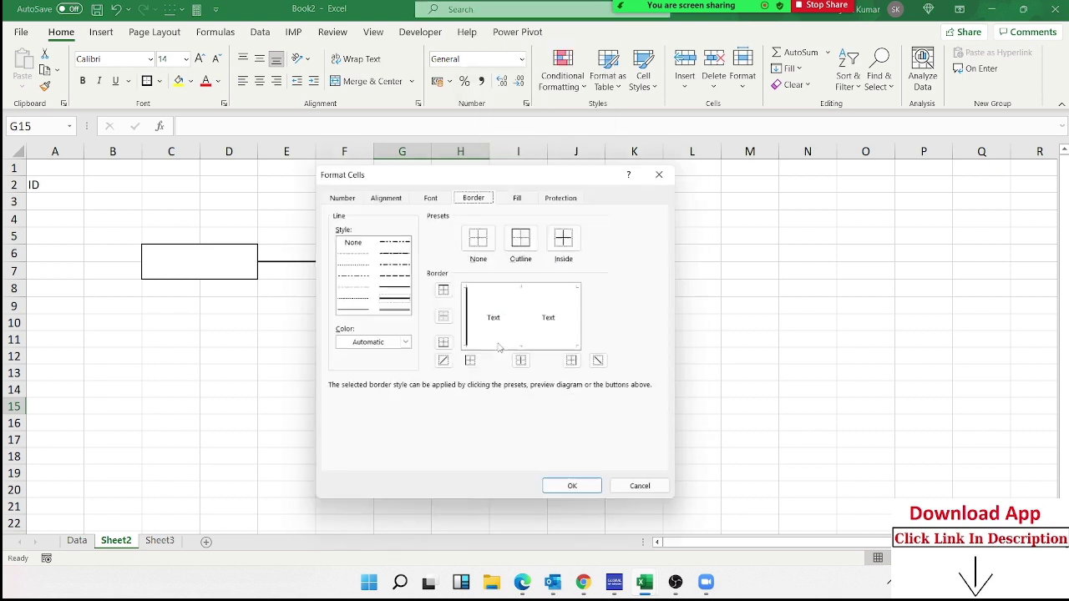
click(515, 289)
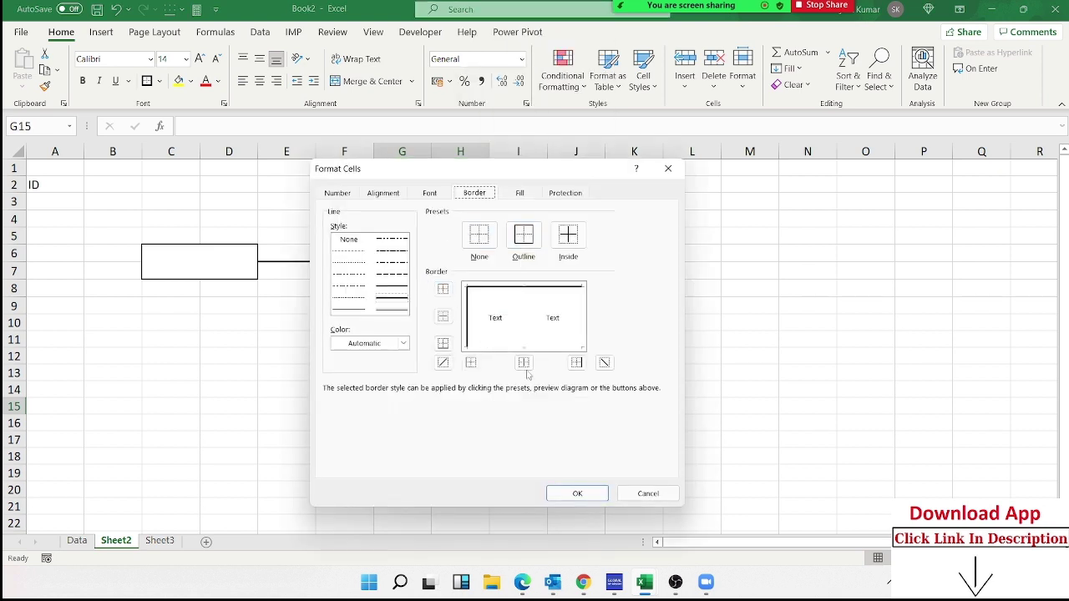
click(577, 493)
click(607, 345)
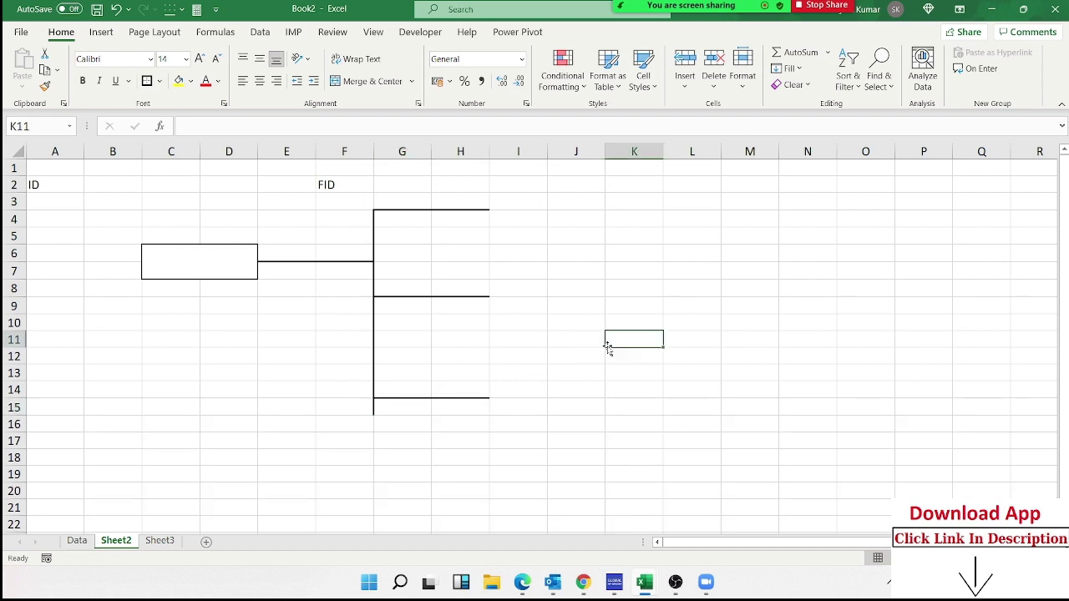
mouse_move(522, 201)
mouse_down()
mouse_move(526, 217)
mouse_move(555, 217)
mouse_up()
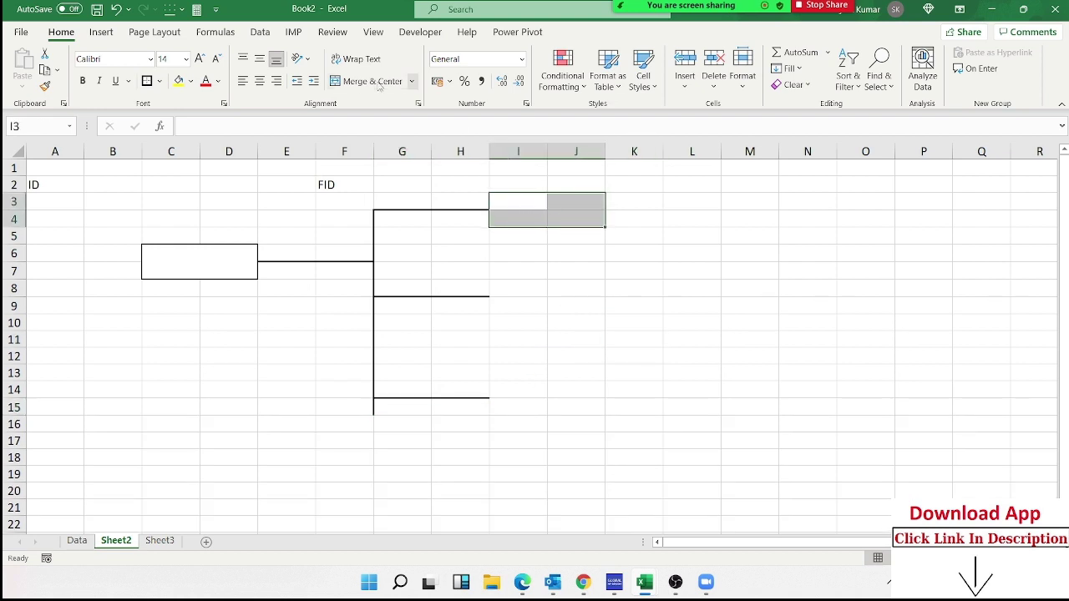
Merge and outline the three child boxes I3:J4, I8:J9 and I14:J15.
click(347, 87)
click(147, 81)
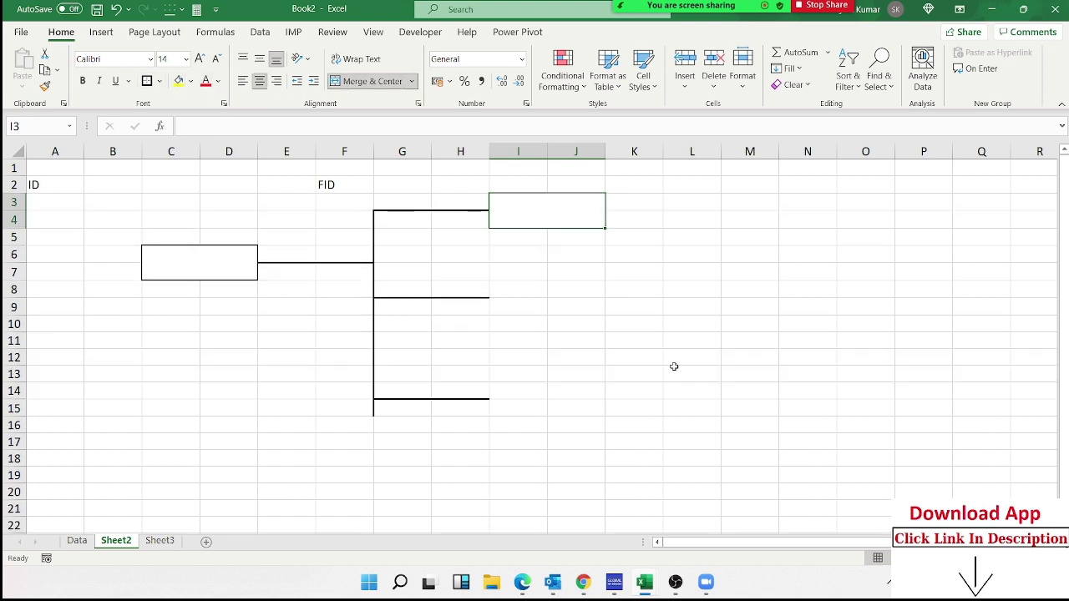
click(673, 367)
drag(522, 289, 582, 306)
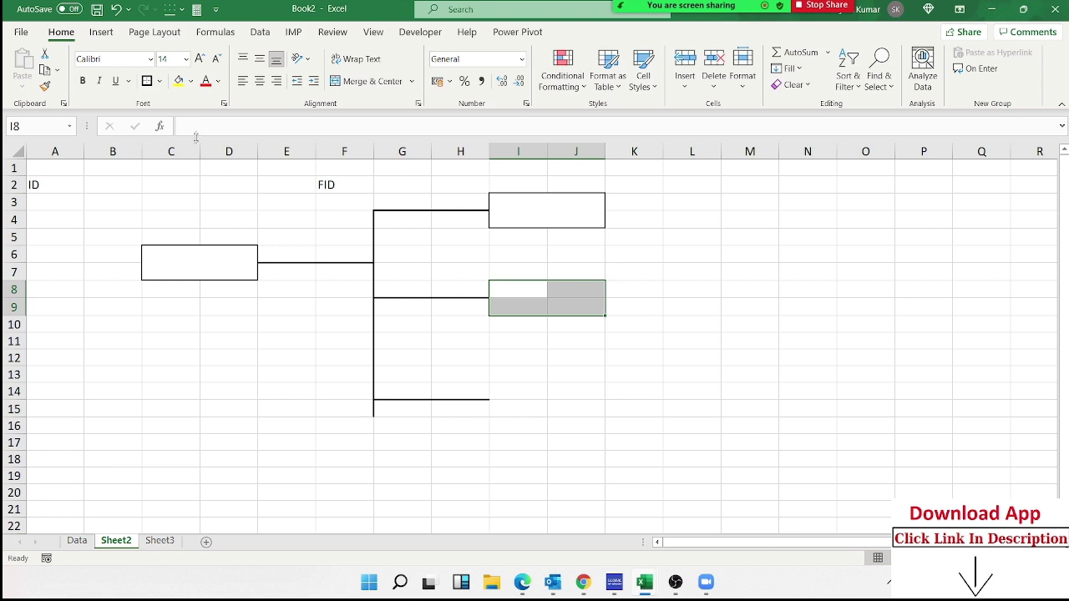
click(147, 81)
click(578, 404)
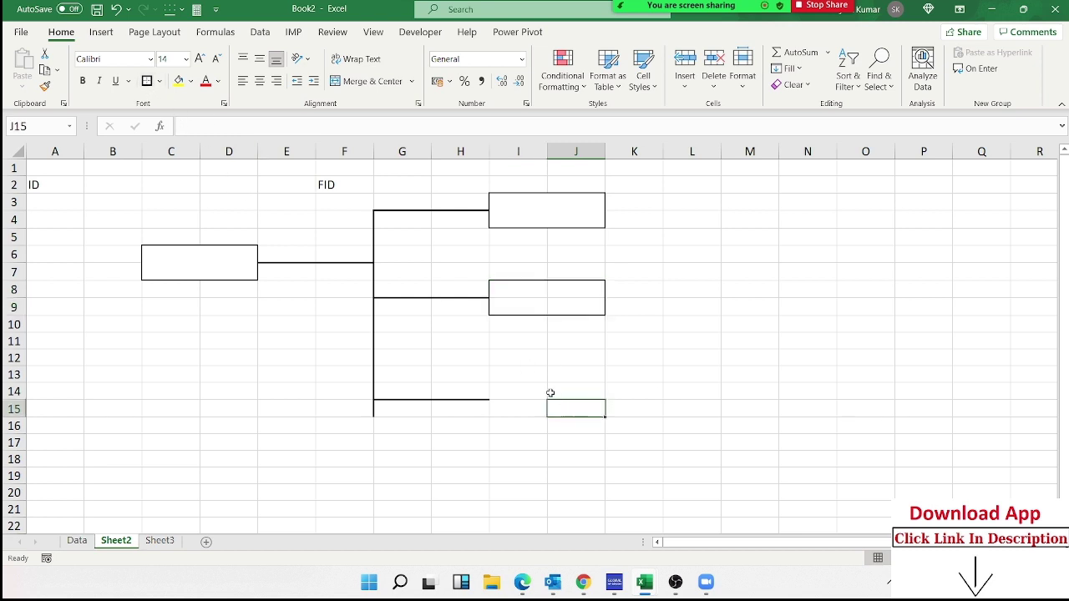
drag(509, 392, 563, 410)
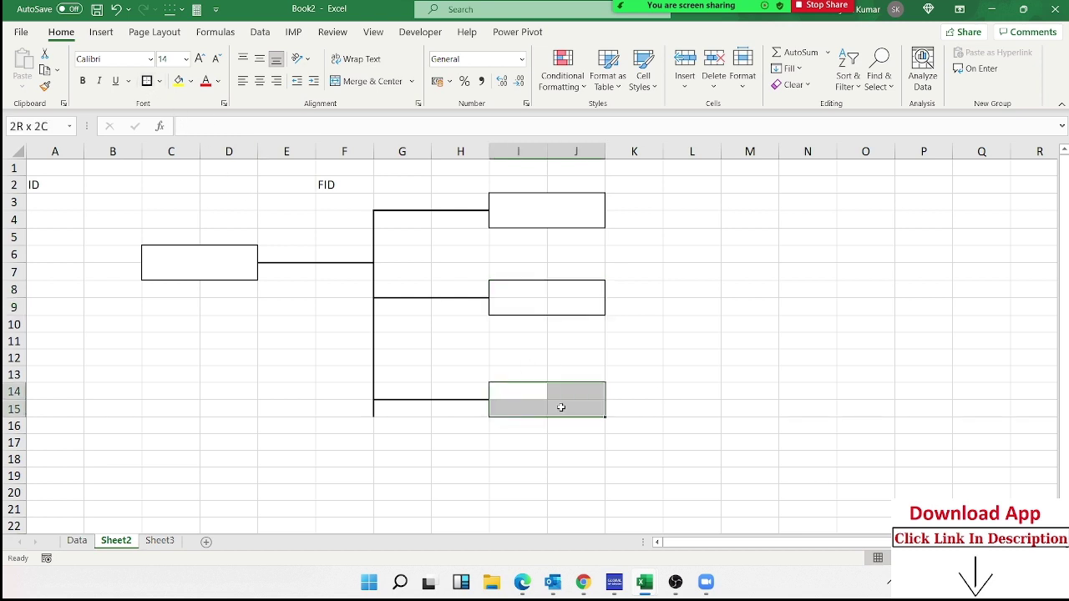
click(147, 81)
click(692, 360)
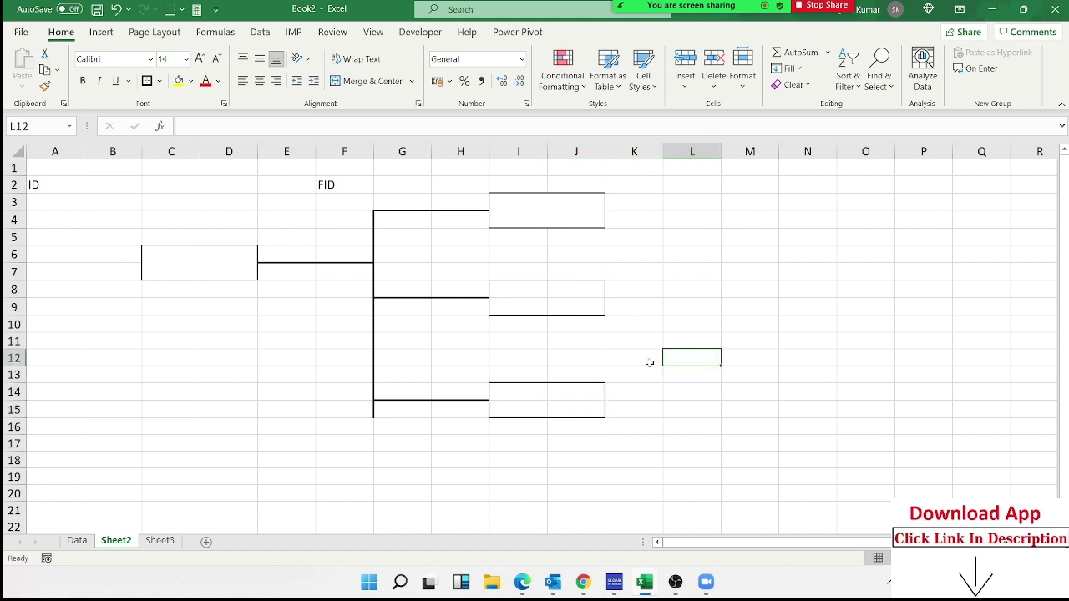
click(376, 412)
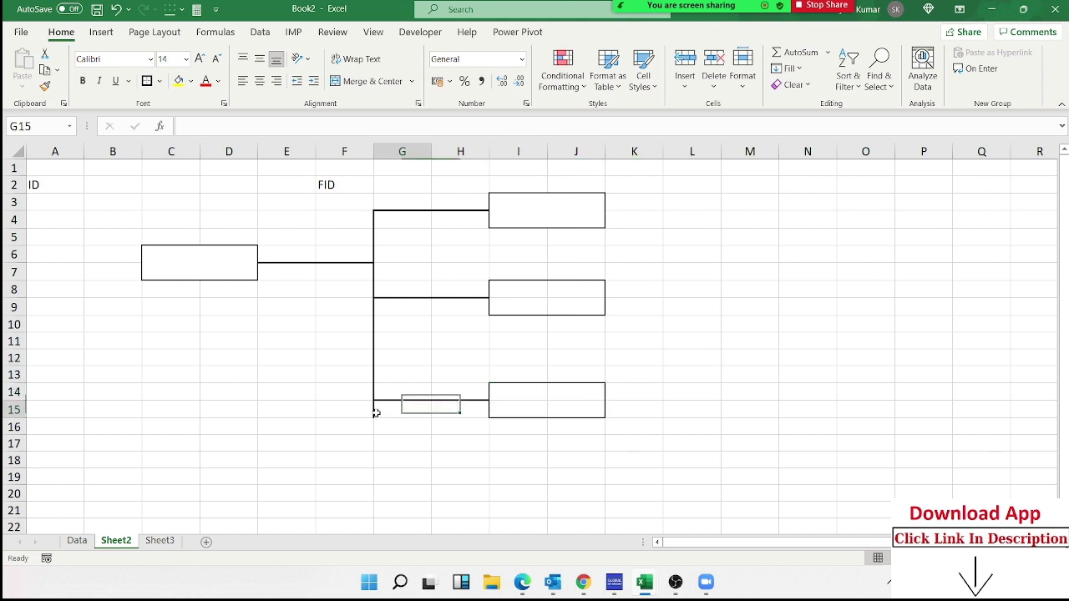
click(637, 399)
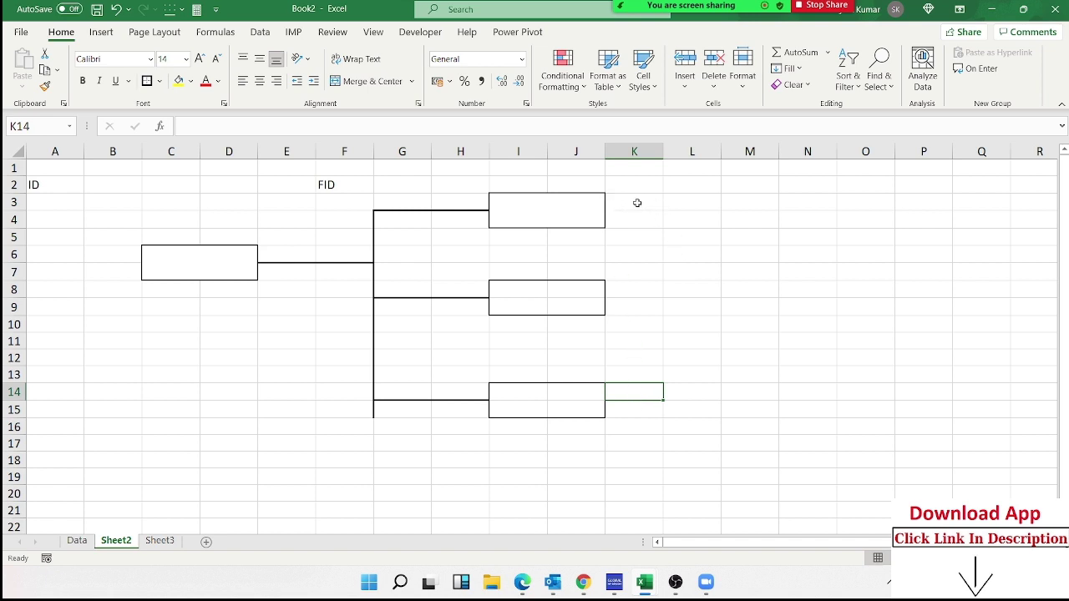
click(732, 321)
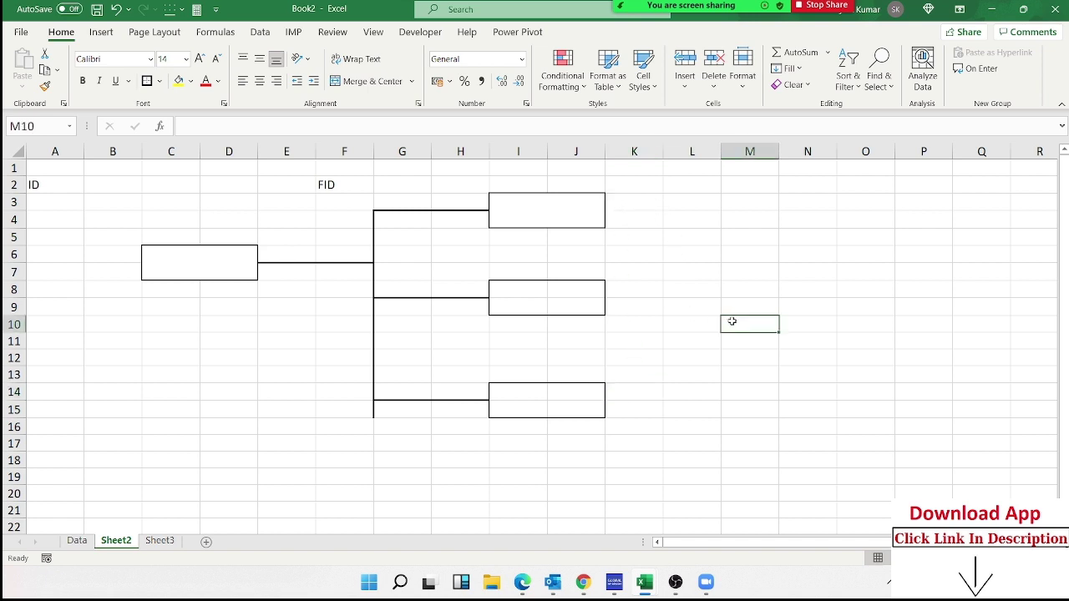
Add a top border across K4:L4 leading right from the top child box.
mouse_move(638, 204)
mouse_down()
mouse_move(673, 200)
mouse_move(675, 219)
mouse_up()
click(644, 222)
right_click(675, 219)
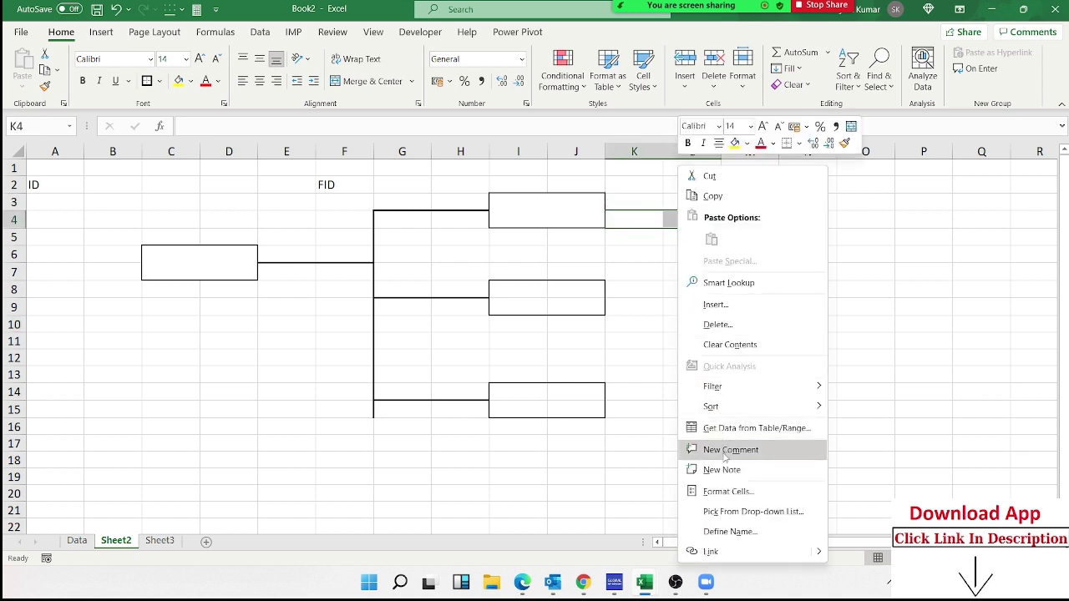
click(729, 492)
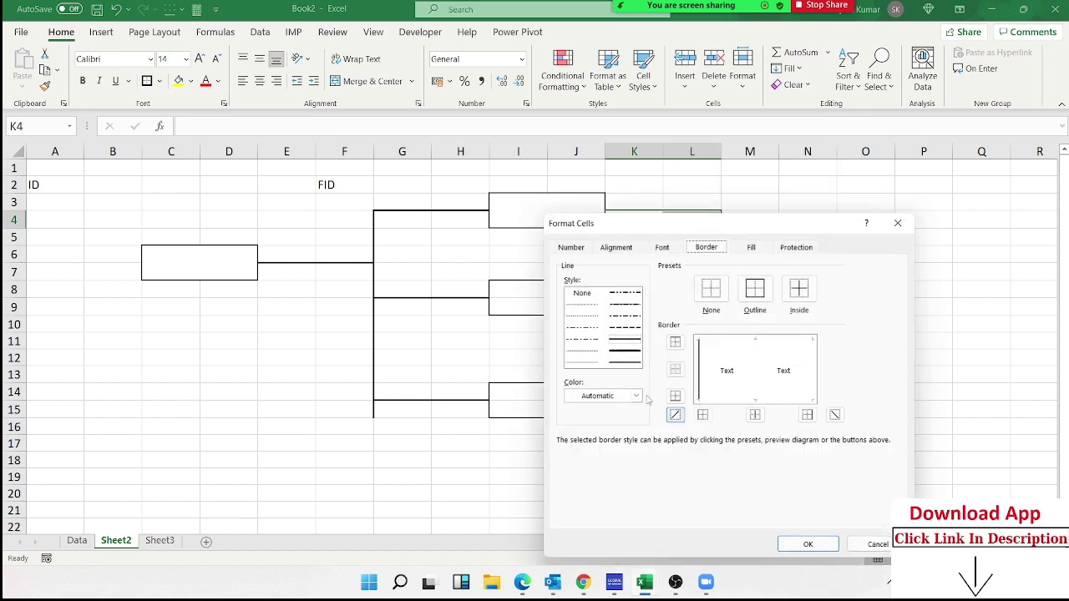
click(734, 343)
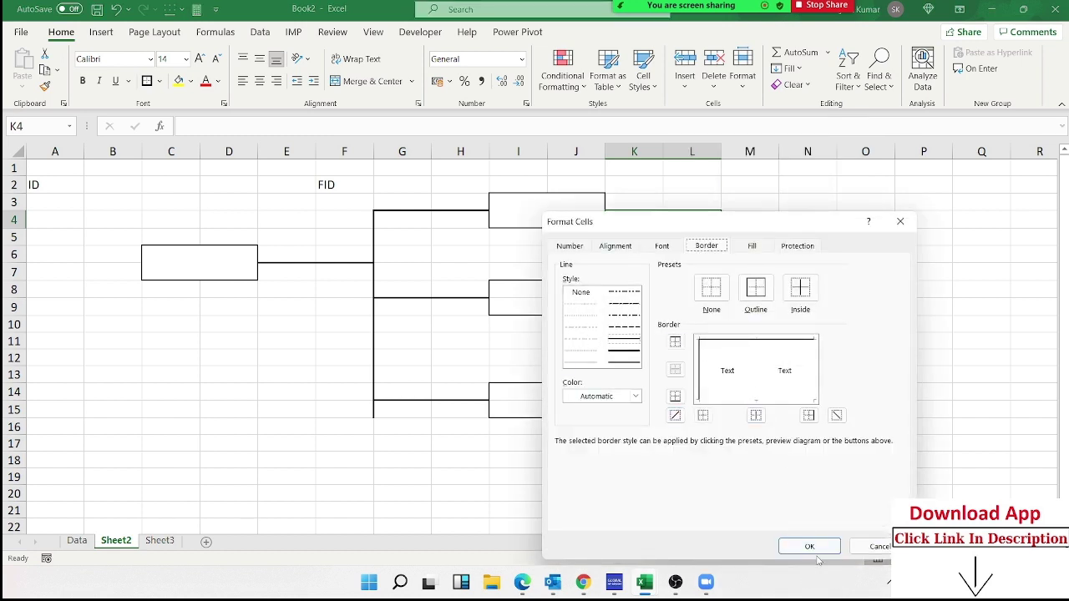
click(809, 547)
click(703, 433)
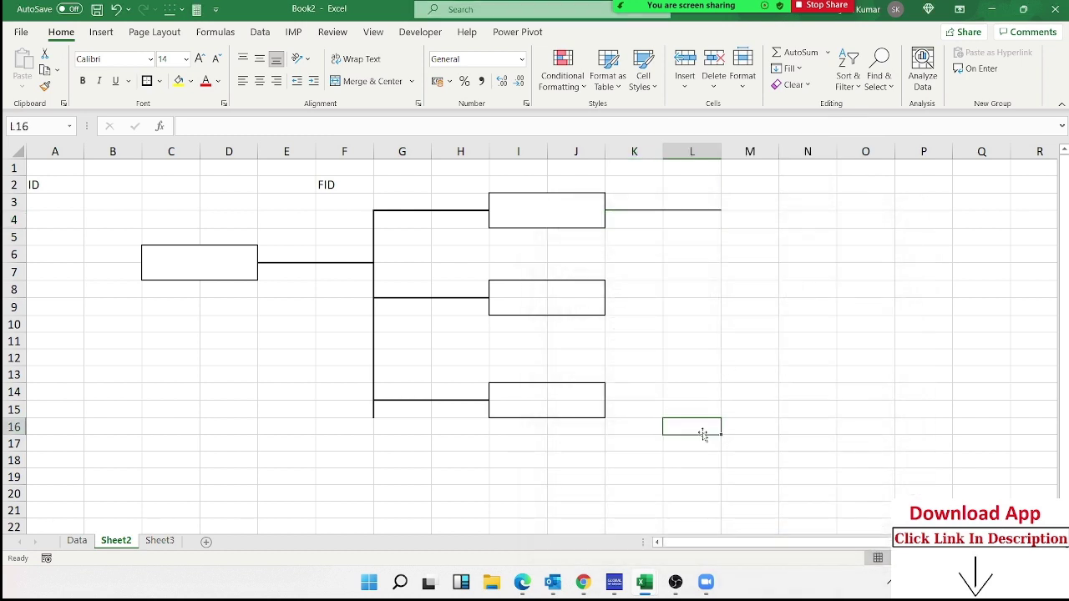
click(185, 257)
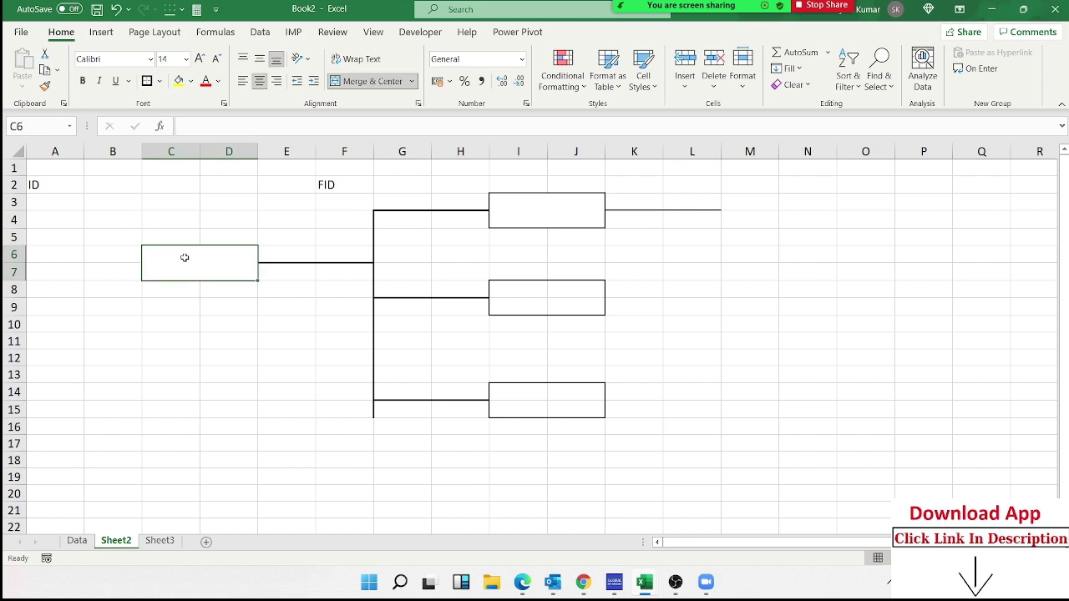
Label the root G1 in B6 and the branch G2 in F7.
click(122, 254)
text(G)
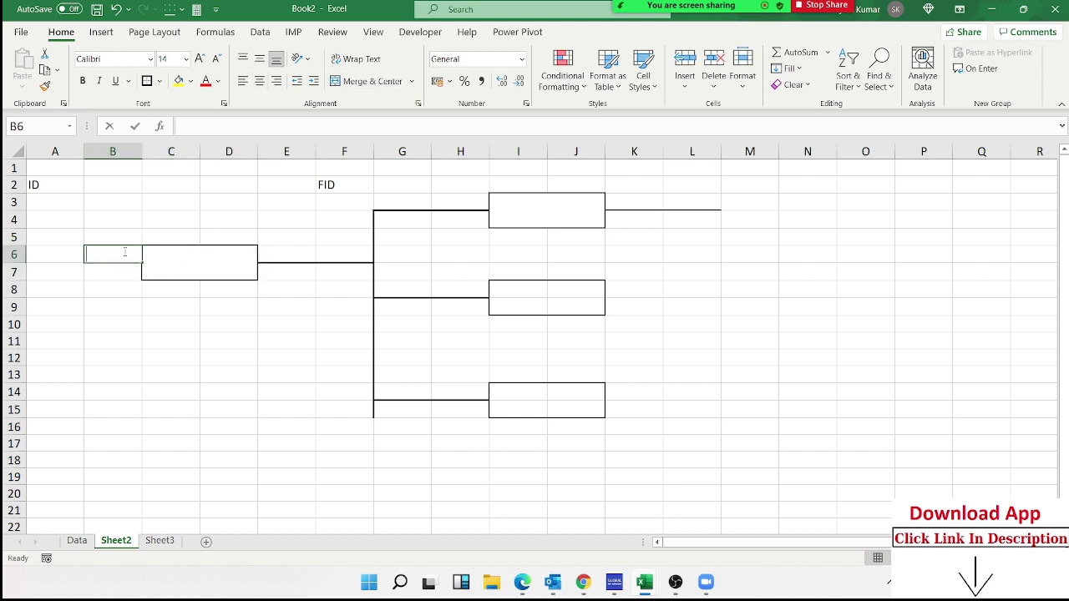
text(1)
click(341, 390)
click(353, 283)
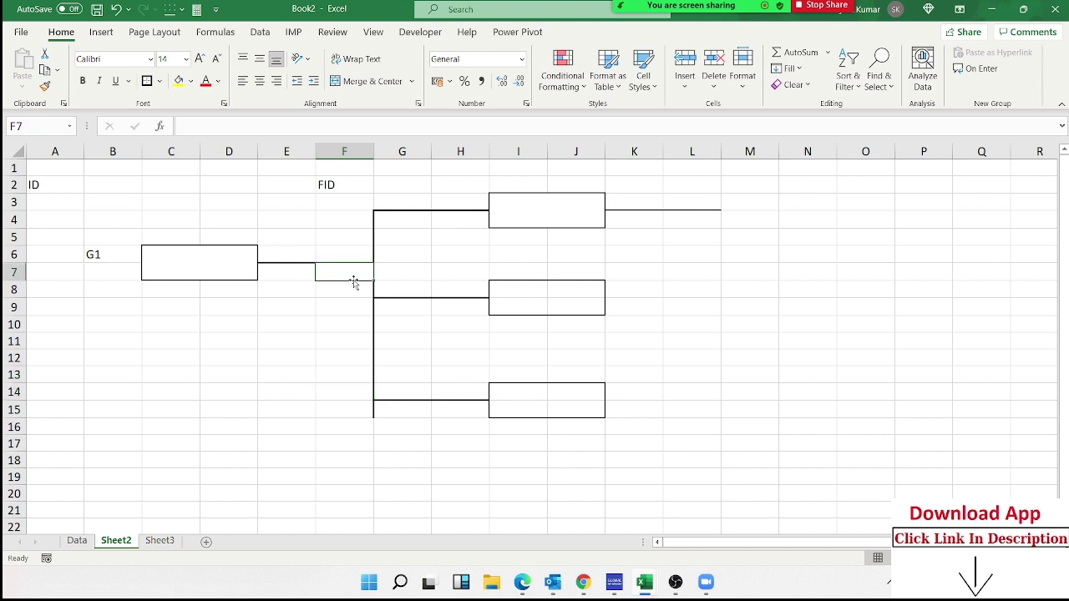
text(G2)
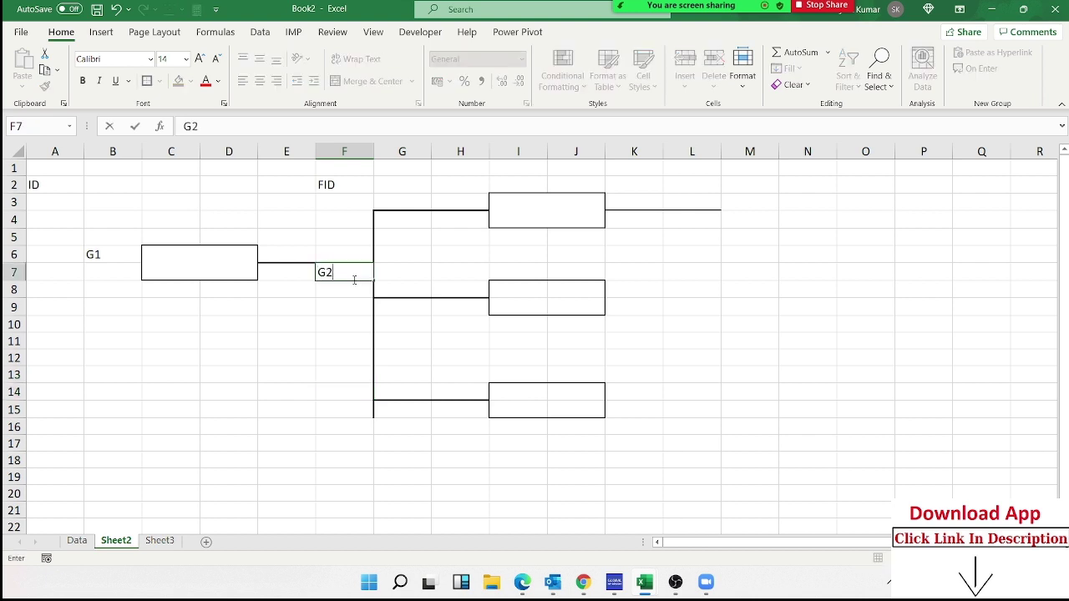
click(776, 276)
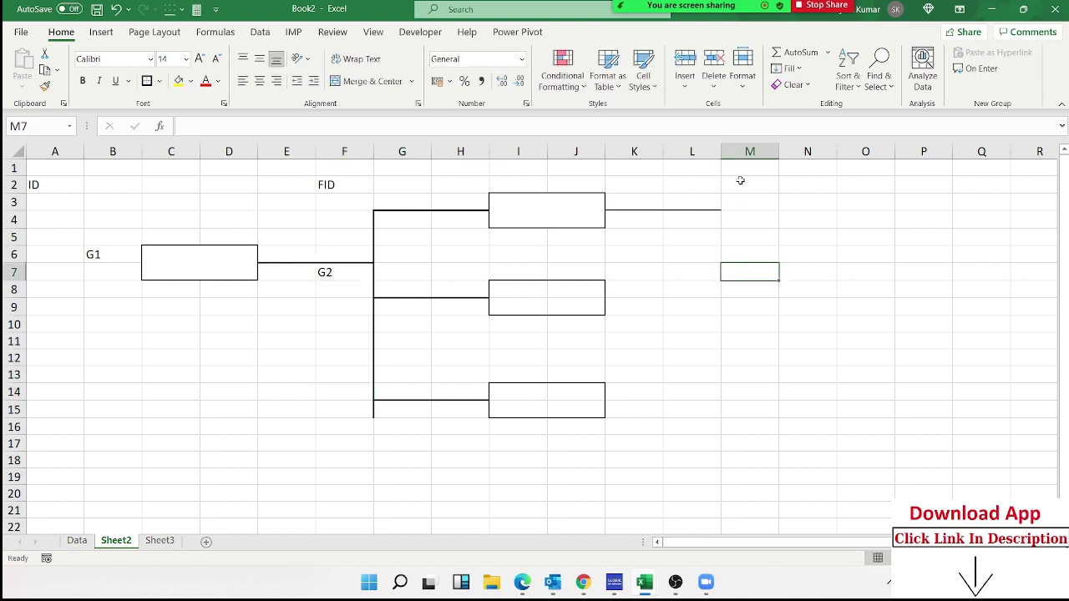
Give M2:M6 a left border through Format Cells.
drag(730, 182, 740, 254)
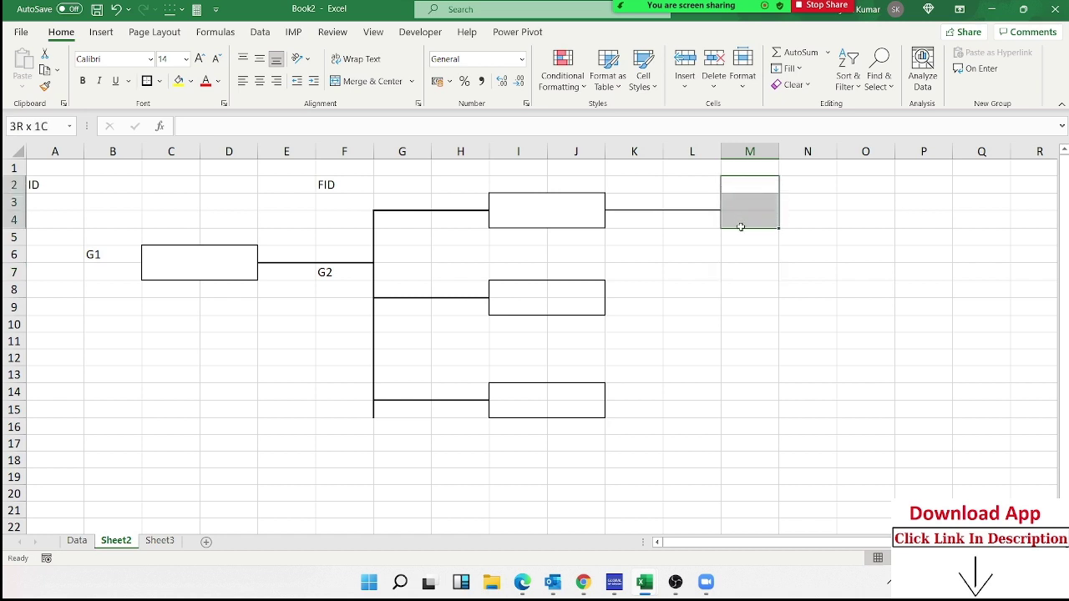
right_click(741, 256)
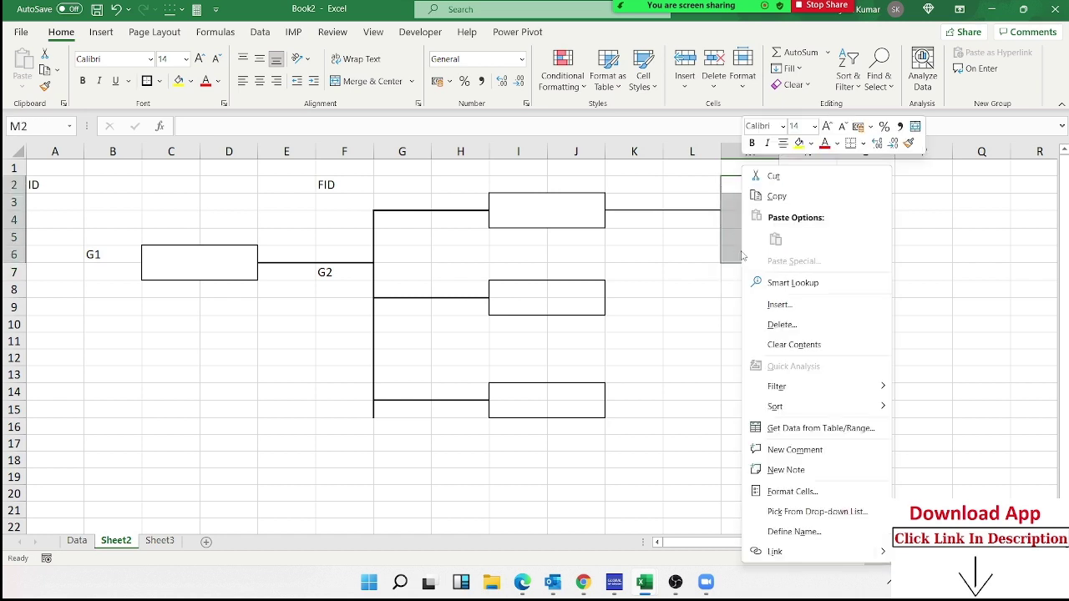
click(789, 491)
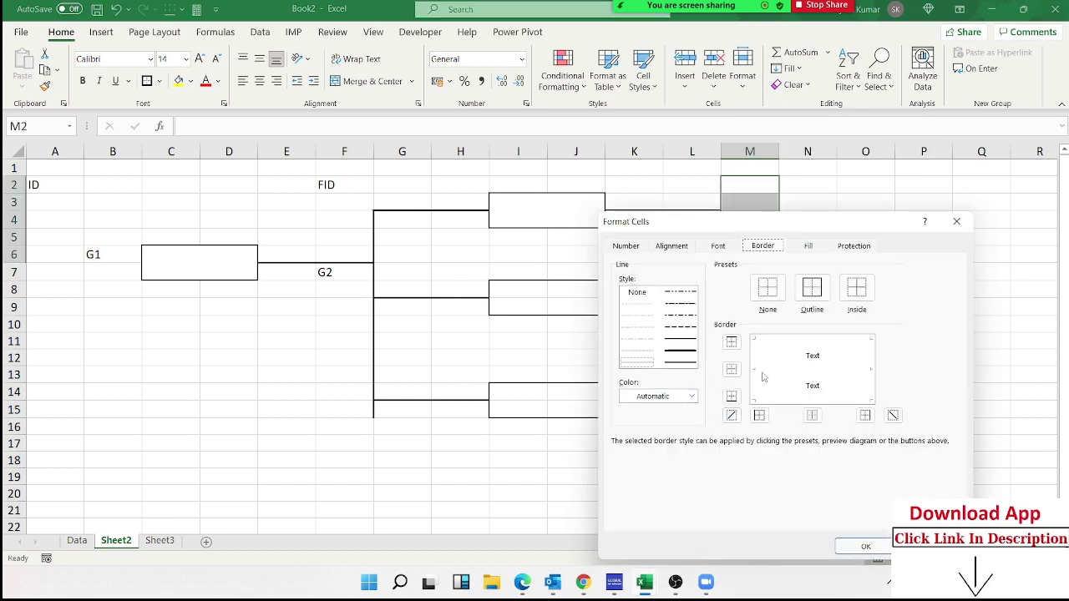
click(765, 375)
click(754, 374)
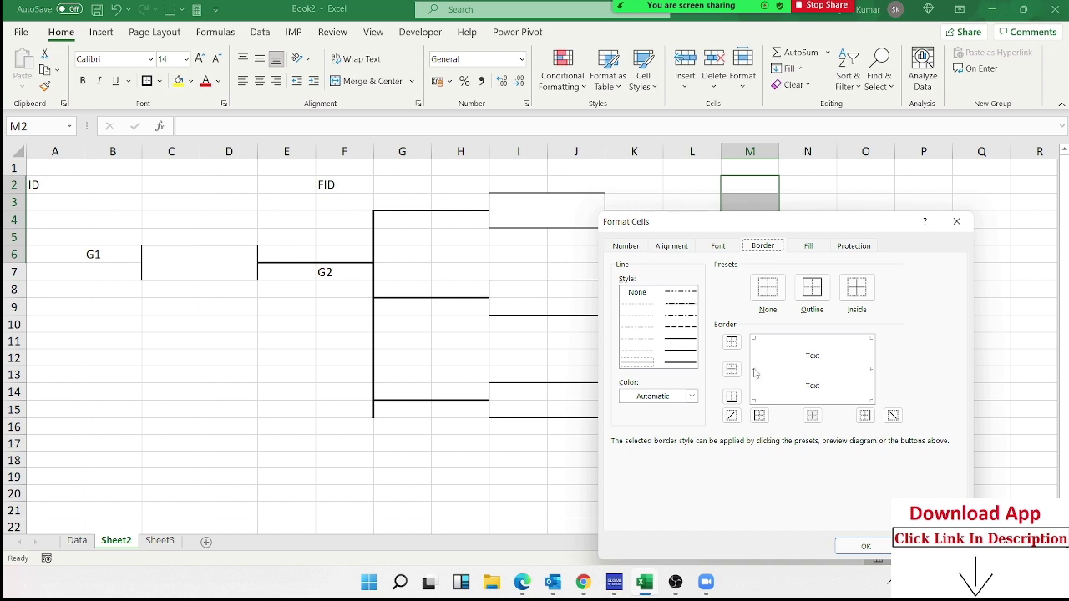
click(863, 546)
click(749, 476)
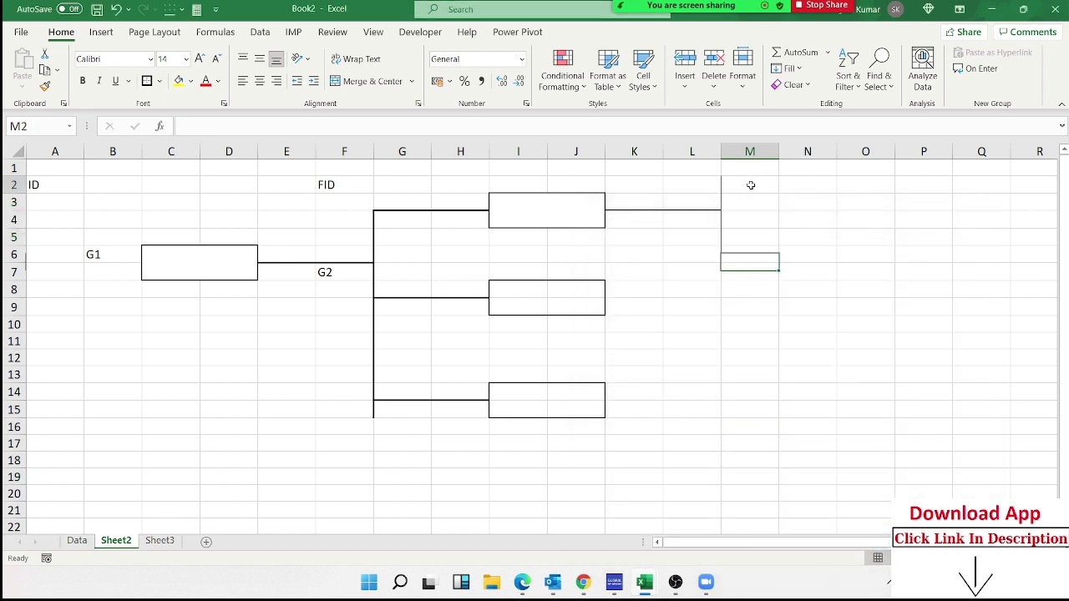
Merge and outline the grandchild boxes M2:N2, M4:N4 and M6:N6.
drag(749, 174, 788, 184)
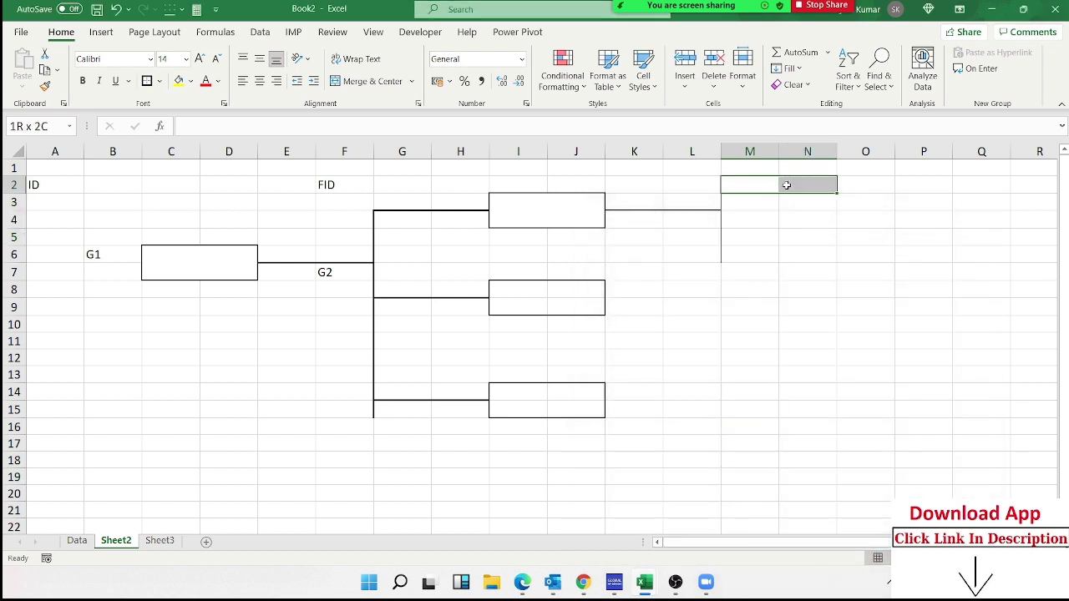
click(343, 81)
click(147, 81)
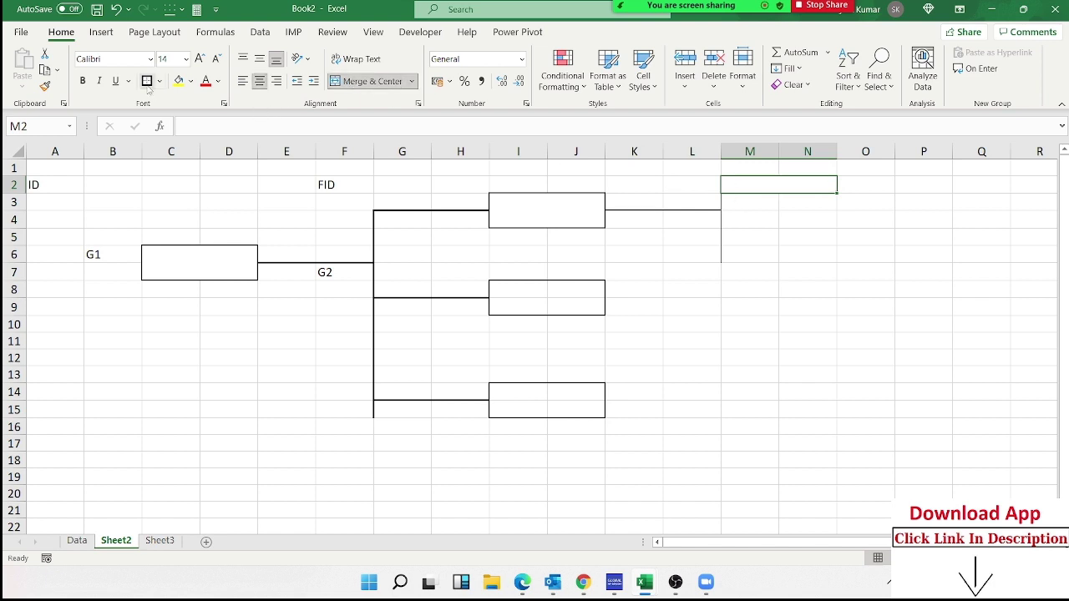
click(634, 254)
drag(740, 224, 800, 222)
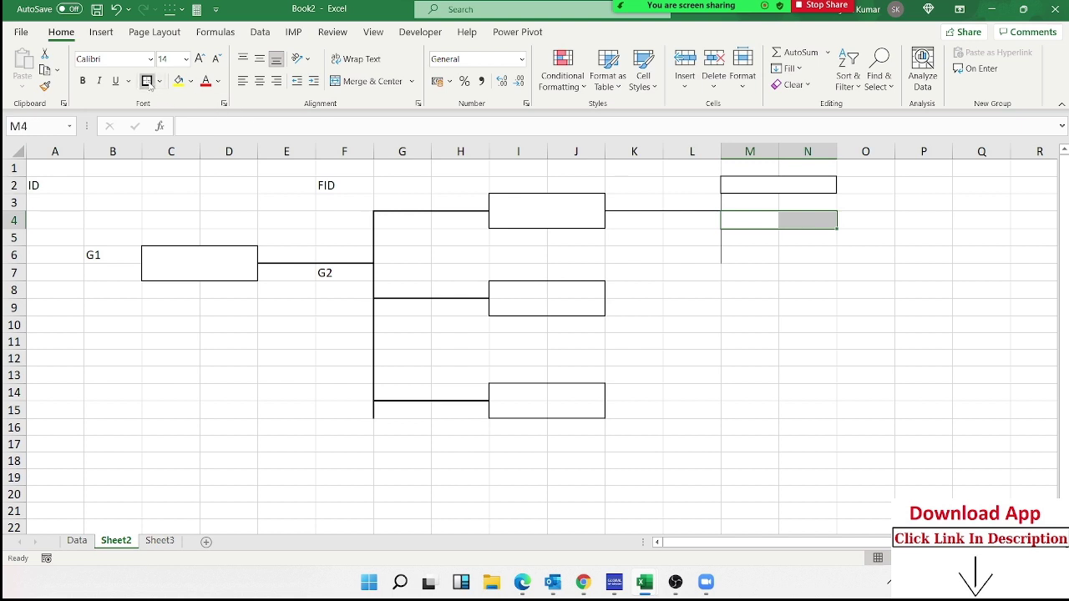
click(363, 83)
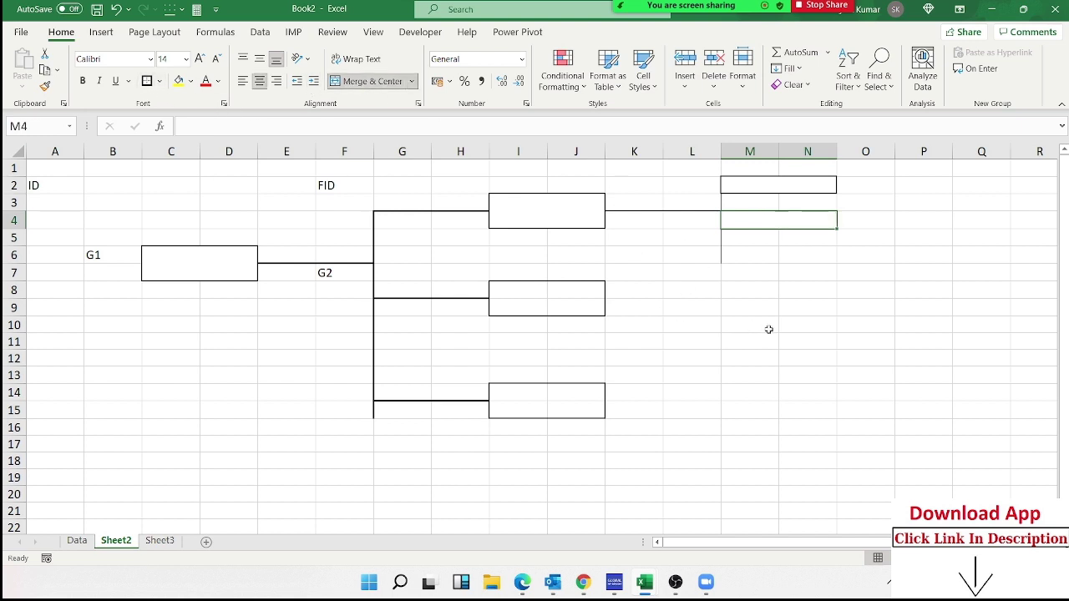
click(766, 328)
drag(748, 256, 815, 260)
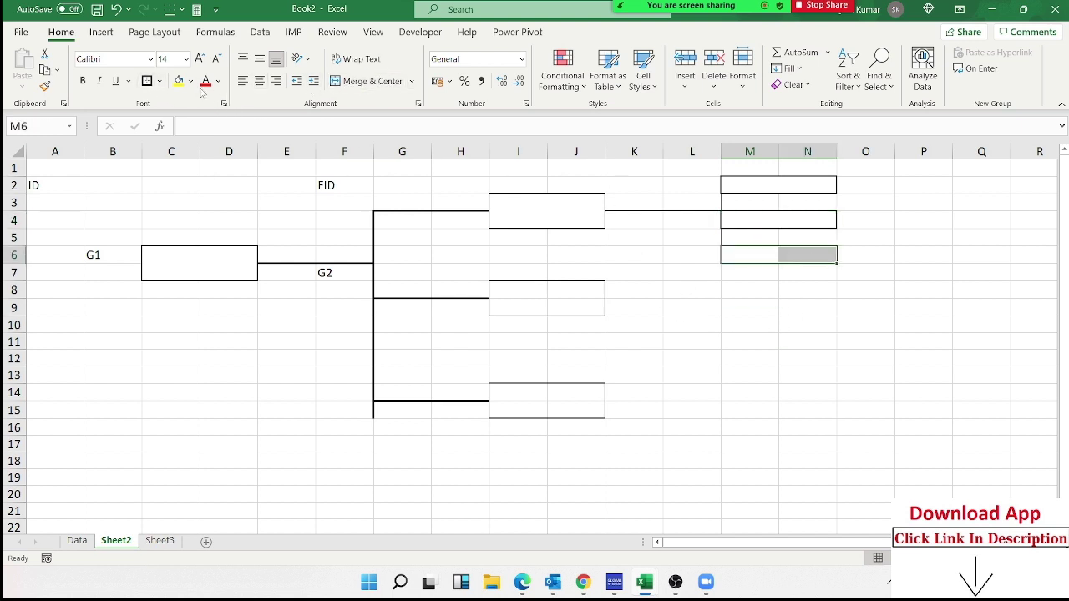
click(147, 81)
click(646, 271)
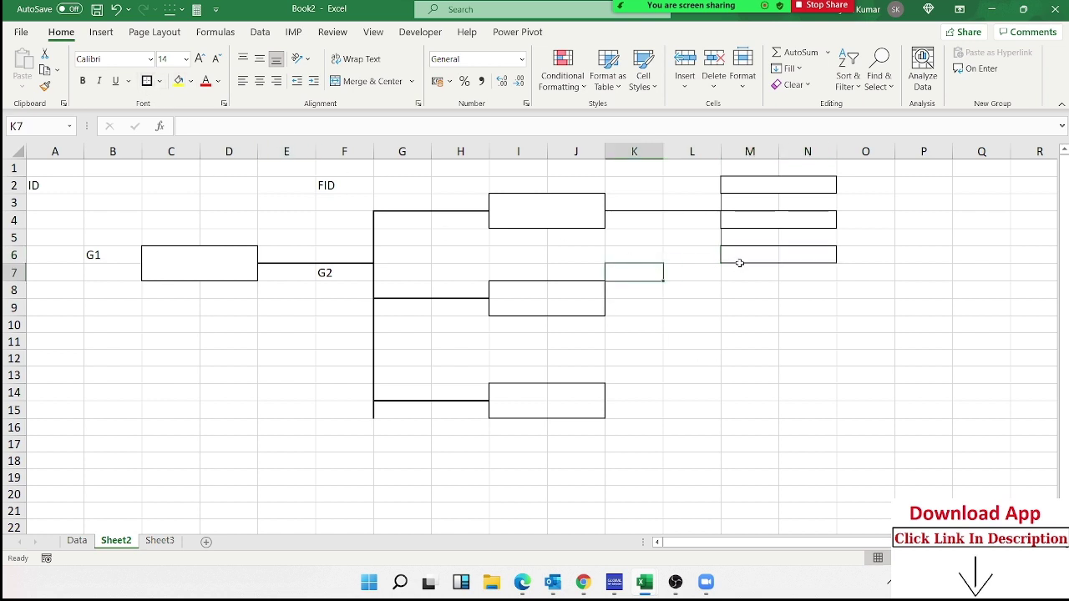
drag(740, 257, 802, 255)
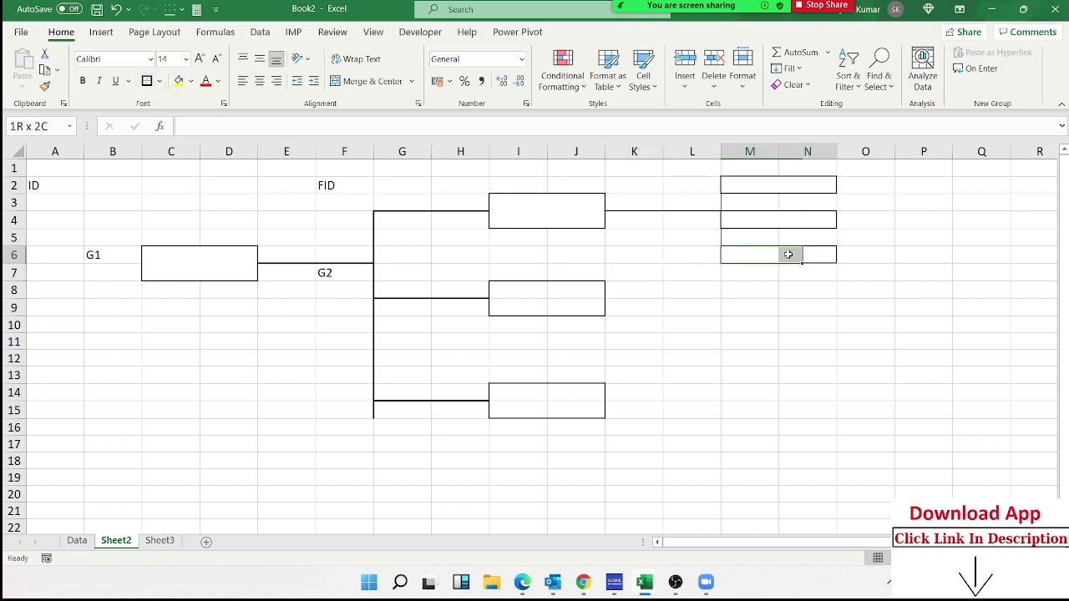
click(370, 81)
click(806, 303)
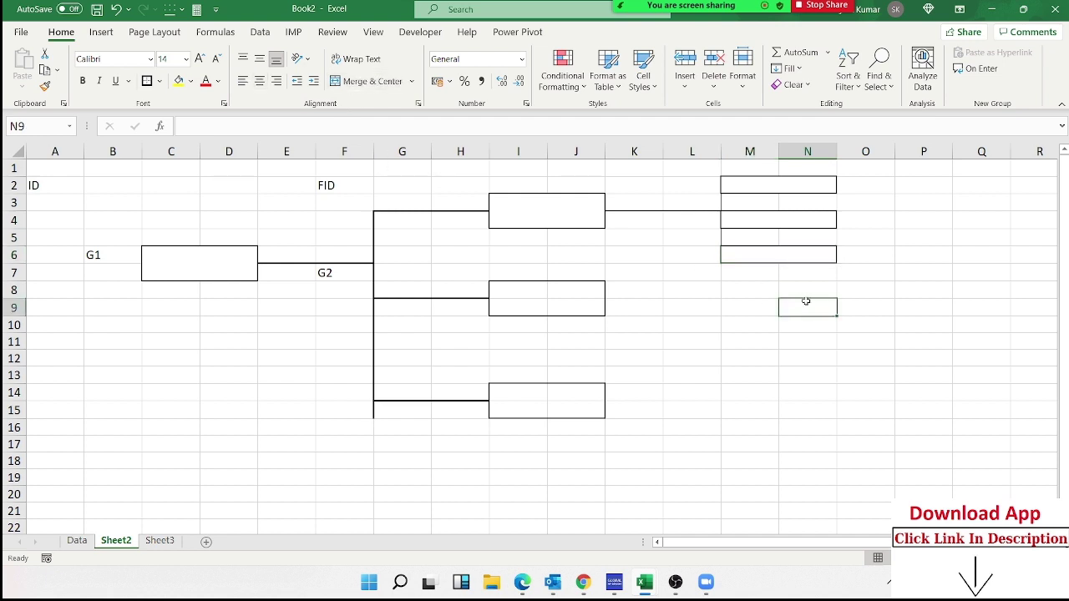
Insert blank rows above row 1 so the whole tree shifts down.
scroll(534, 343, right, 1)
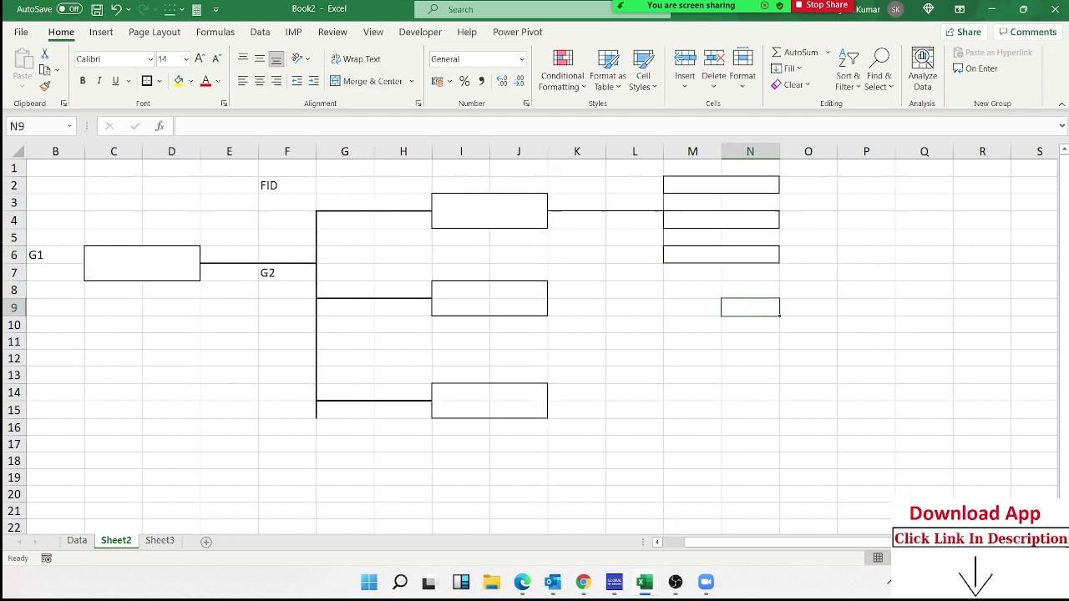
scroll(534, 343, right, 3)
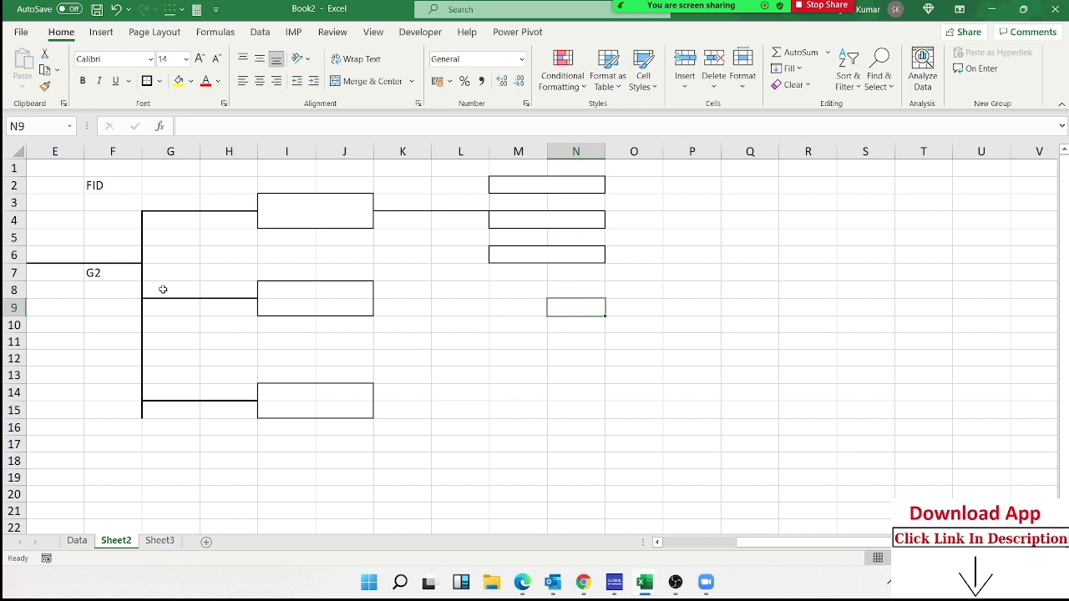
click(13, 168)
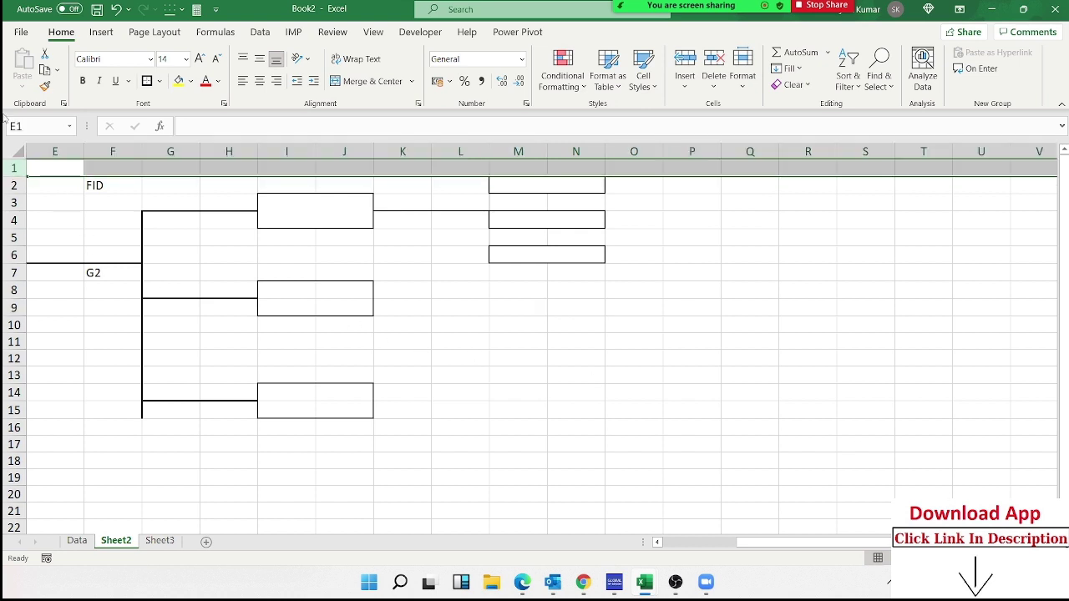
key(ctrl+shift+plus)
key(ctrl+shift+plus)
key(ctrl+shift+plus)
key(ctrl+shift+plus)
key(ctrl+shift+plus)
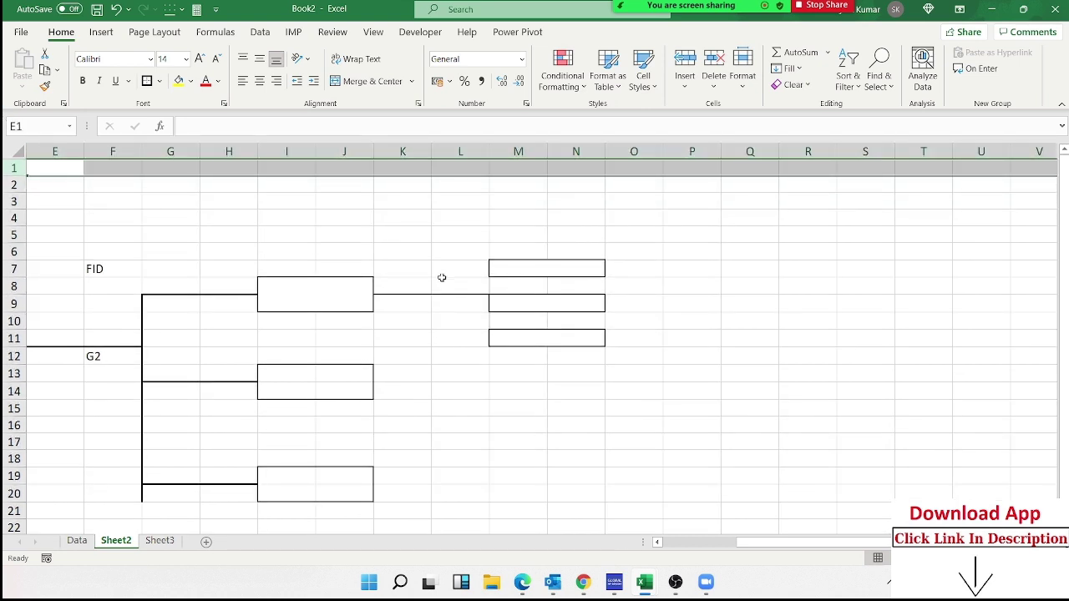
click(588, 335)
Select cell O7 beside the top grandchild box.
click(639, 273)
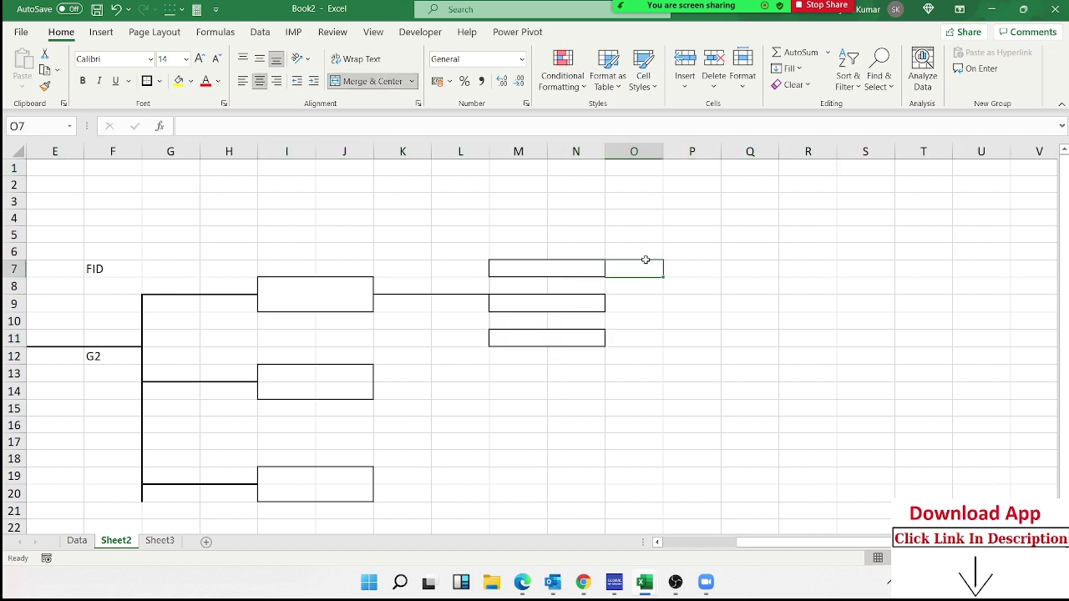
drag(645, 260, 641, 236)
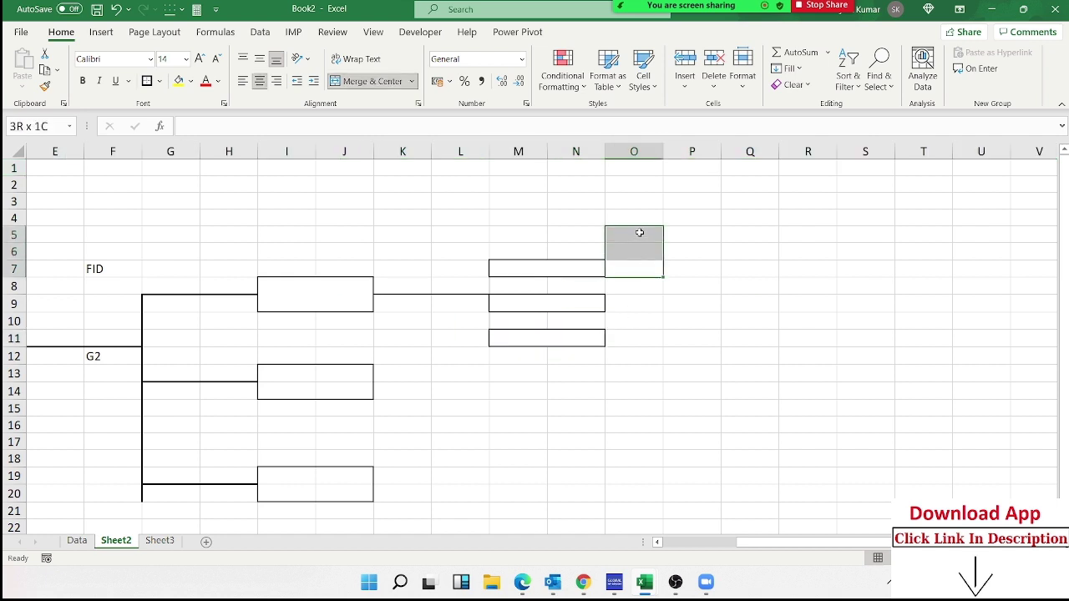
drag(637, 226, 638, 222)
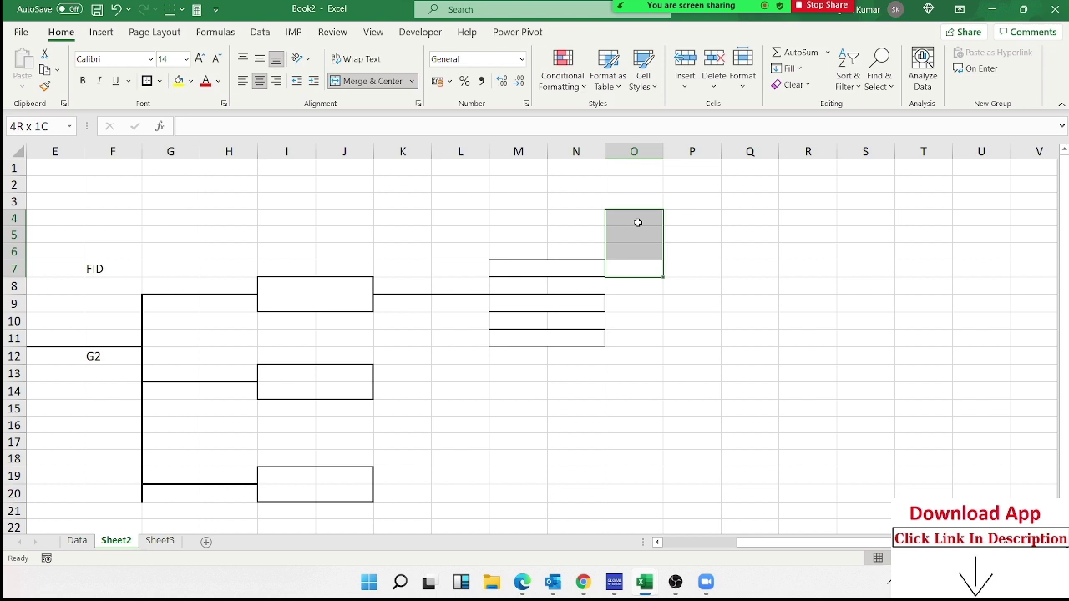
click(666, 391)
click(619, 263)
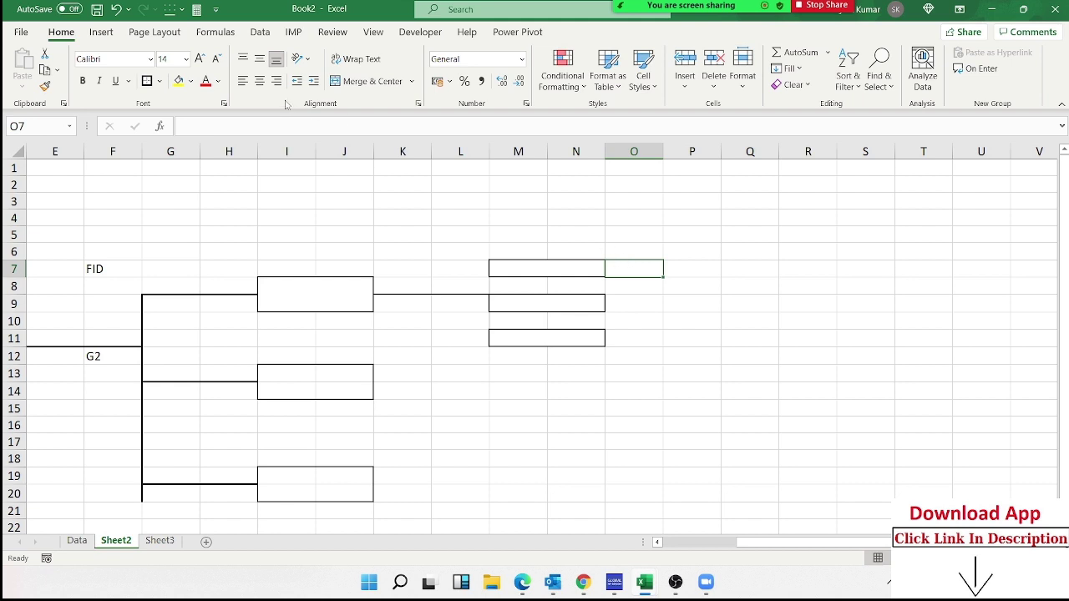
Give O3:O6 a left border as the vertical connector line.
drag(623, 196, 624, 252)
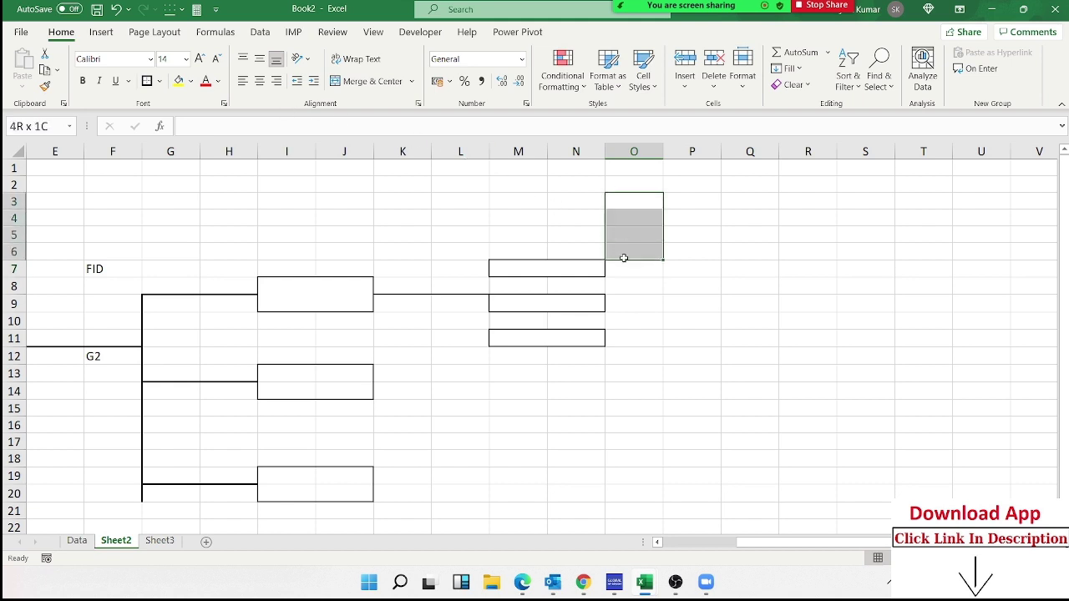
right_click(624, 250)
click(676, 498)
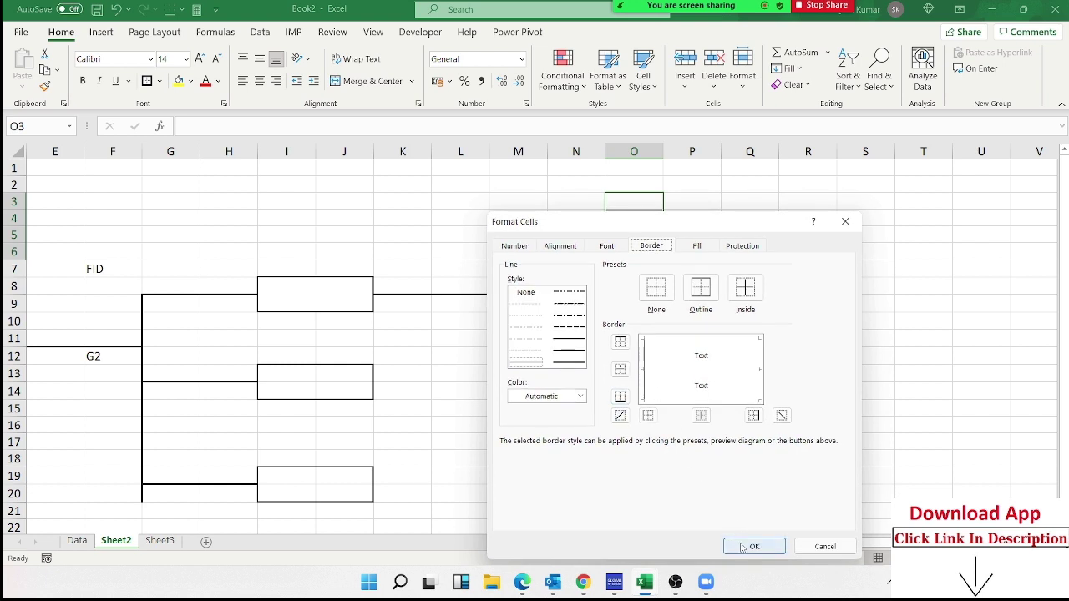
click(754, 546)
click(649, 473)
Merge O3 and P3 into the first box.
click(634, 194)
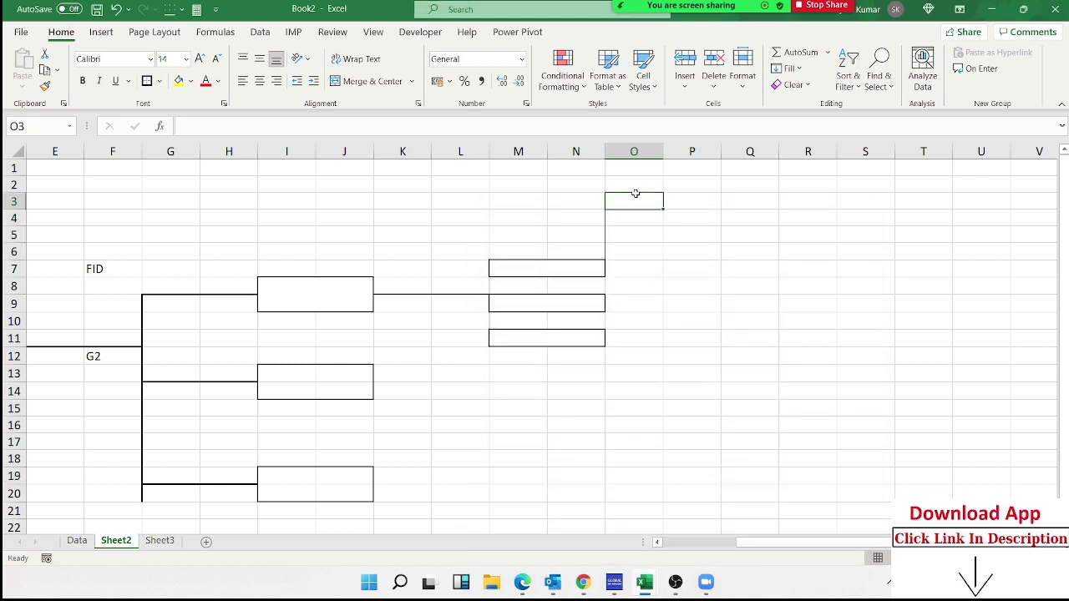
drag(637, 193, 634, 184)
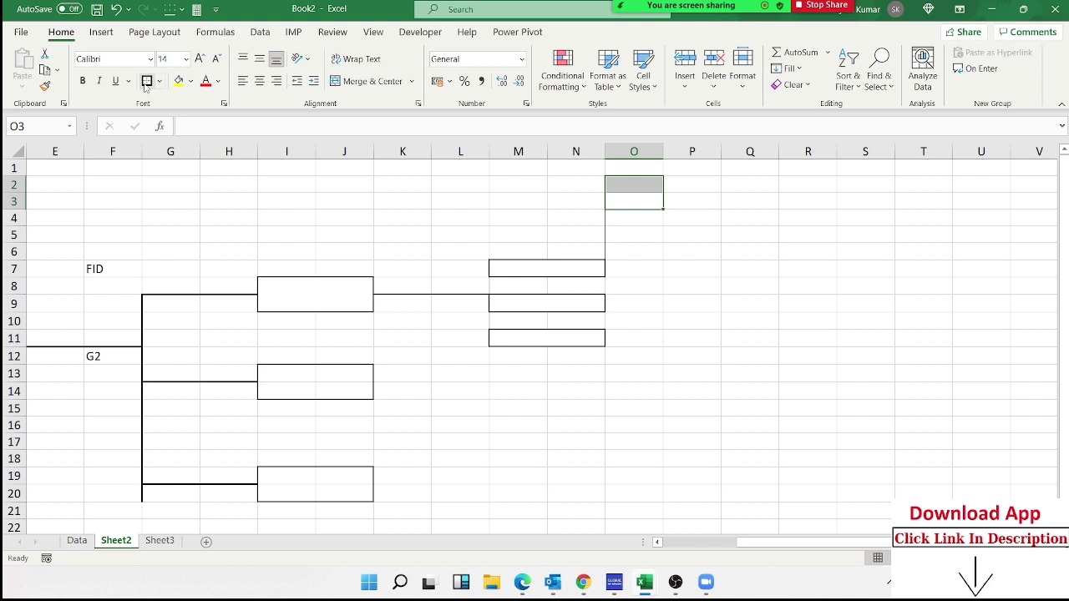
click(561, 247)
click(634, 200)
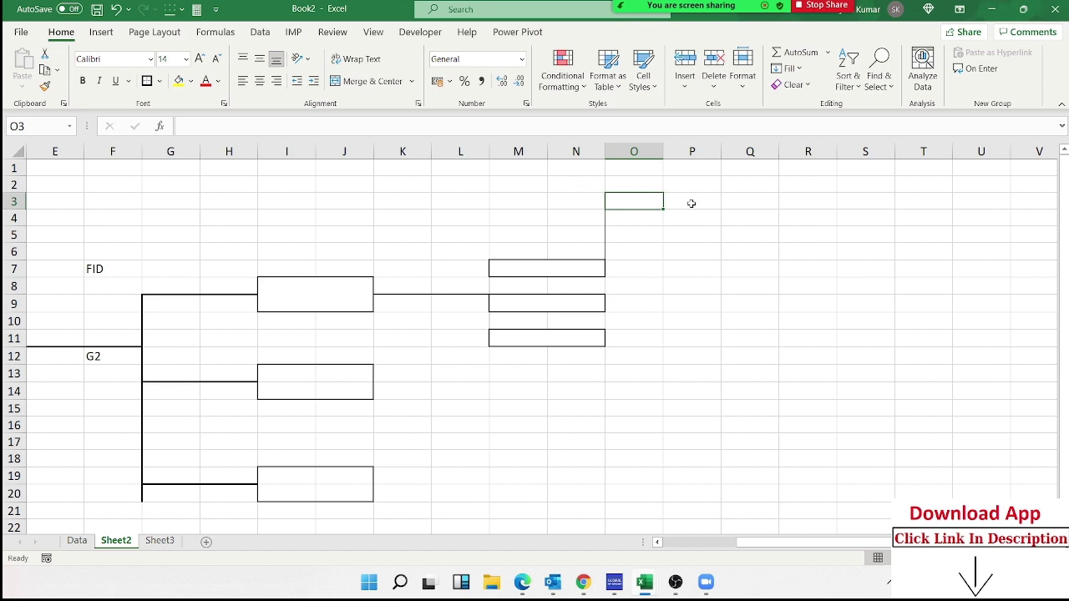
shift+click(692, 204)
click(373, 81)
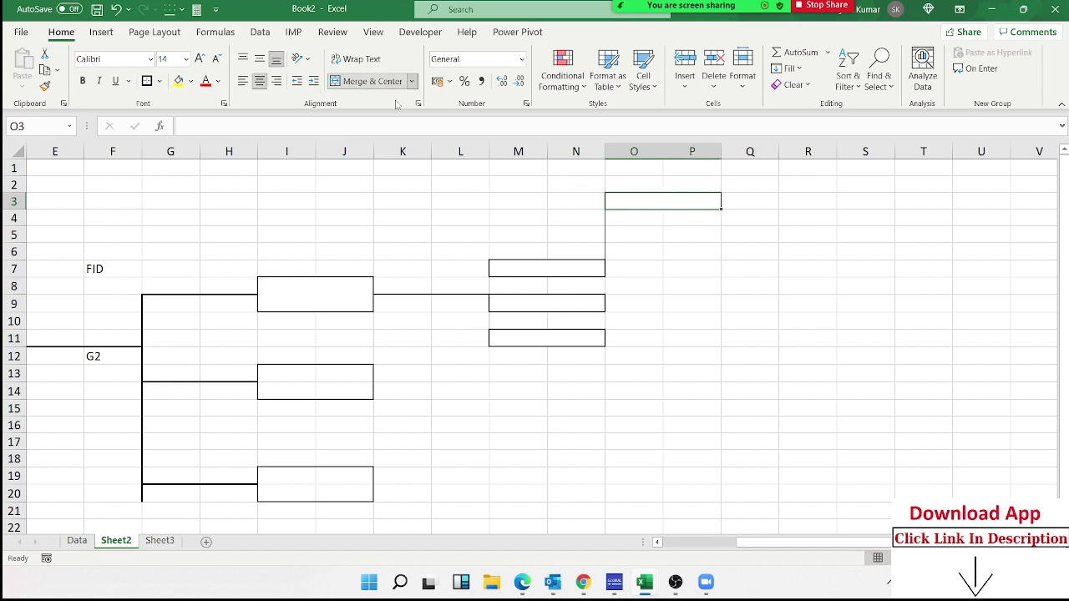
click(584, 218)
click(652, 200)
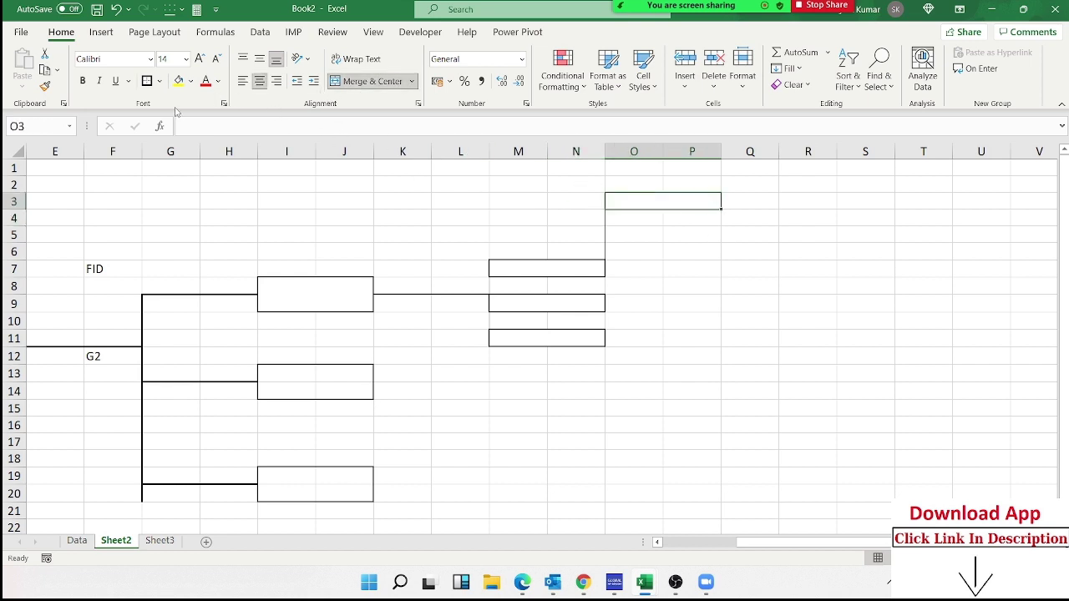
Draw an outside border around O5:P5 to form the second box.
click(644, 284)
drag(636, 237, 672, 237)
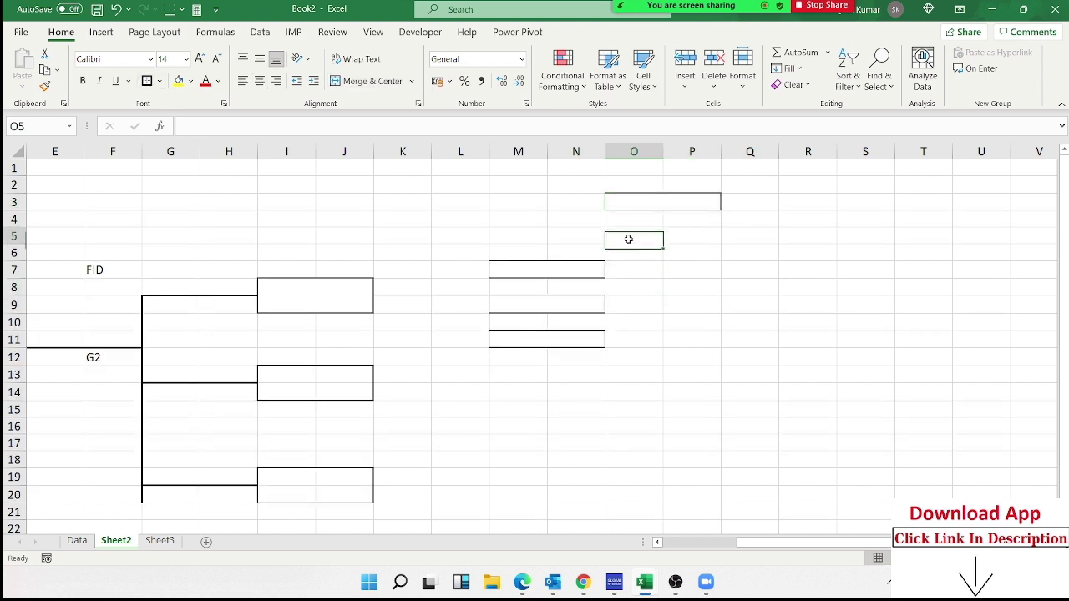
click(147, 81)
click(700, 338)
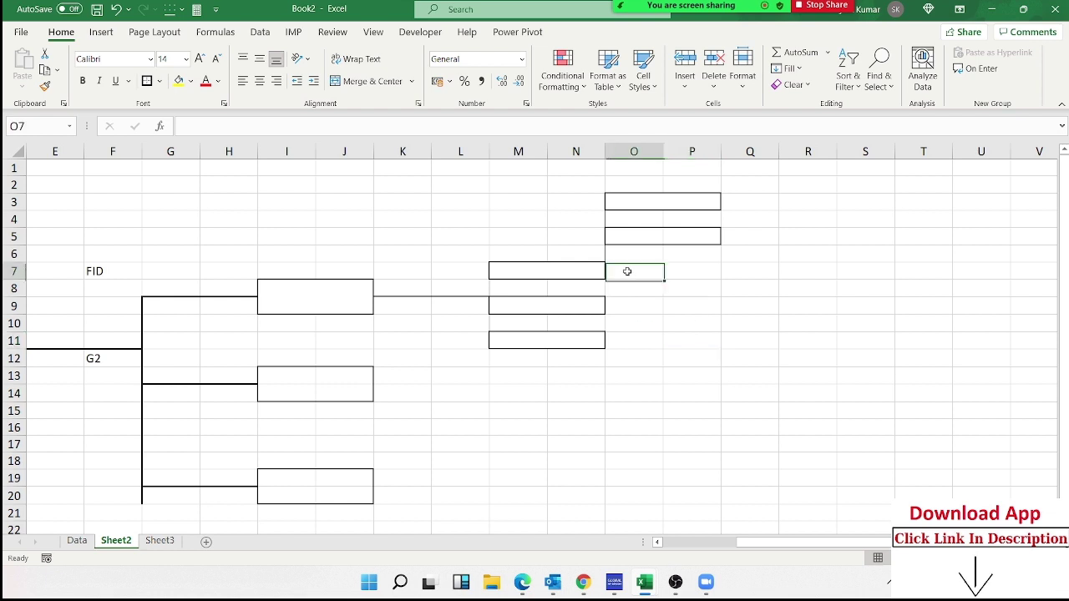
drag(626, 270, 675, 274)
click(676, 300)
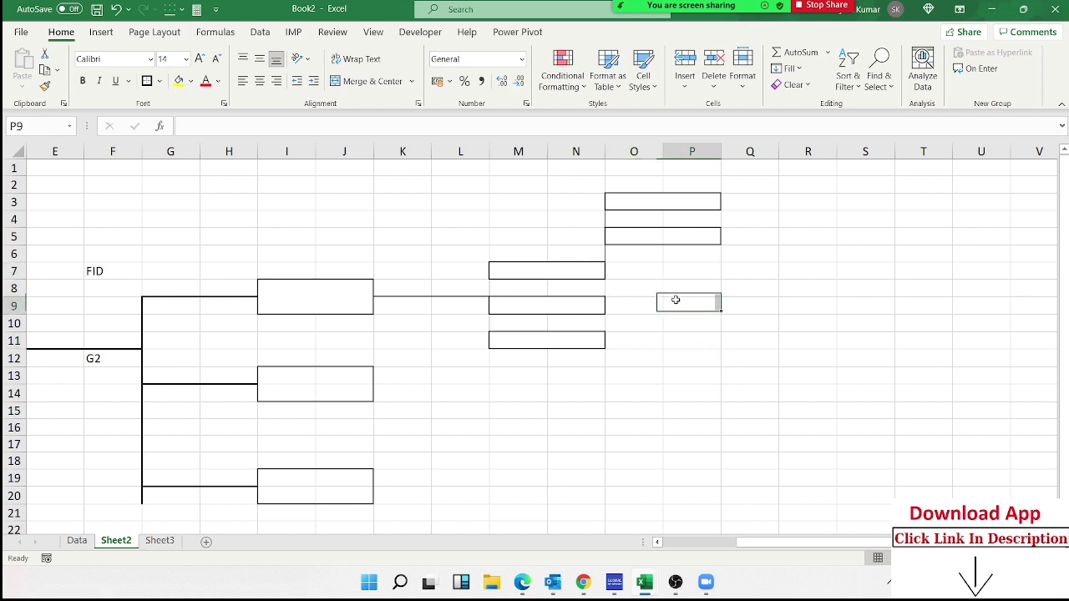
click(641, 271)
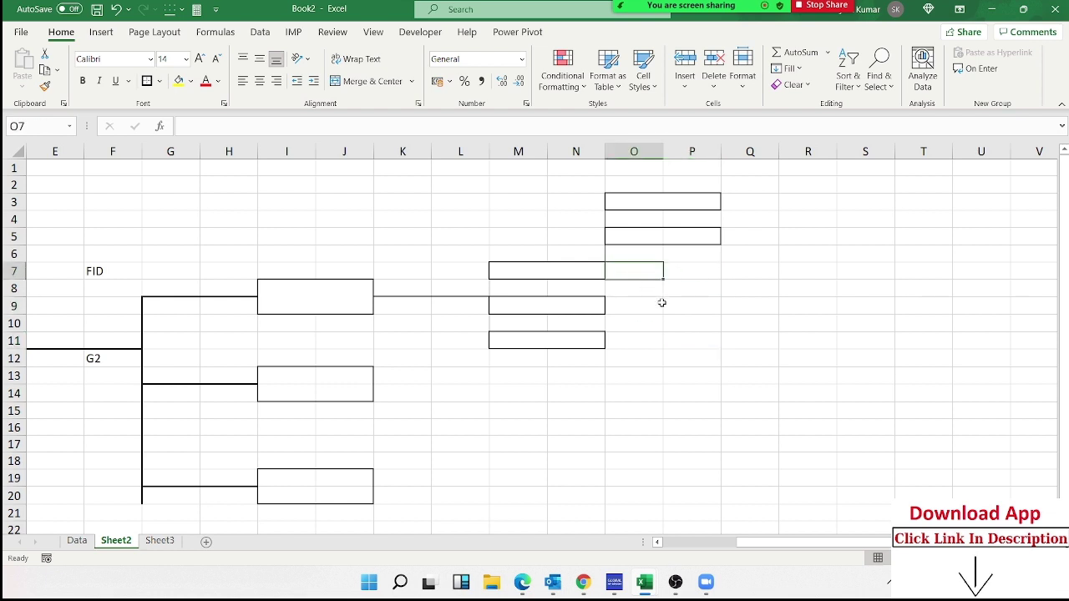
click(678, 276)
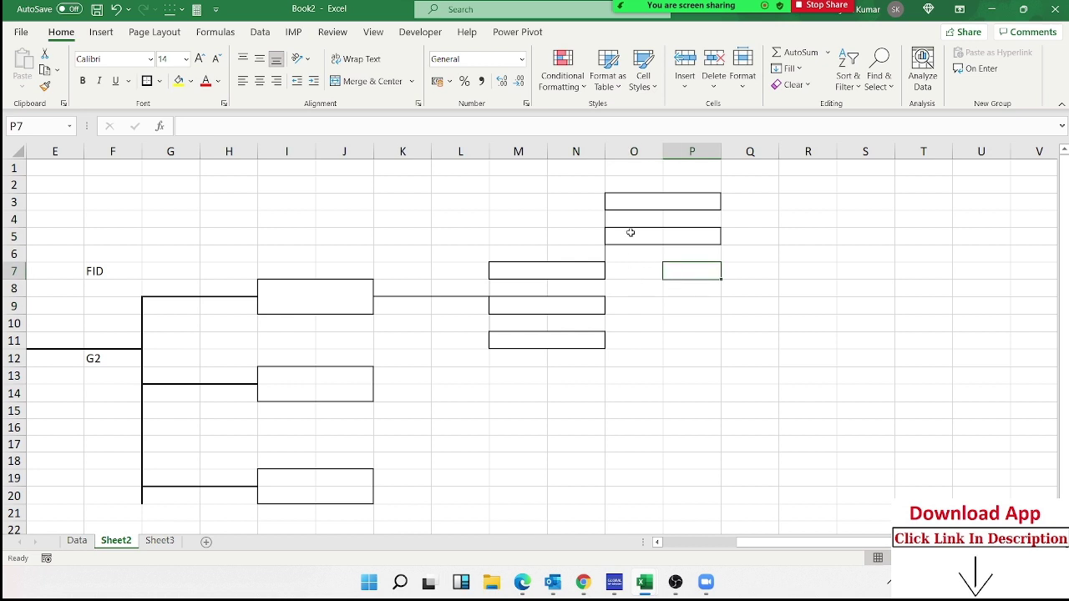
click(624, 157)
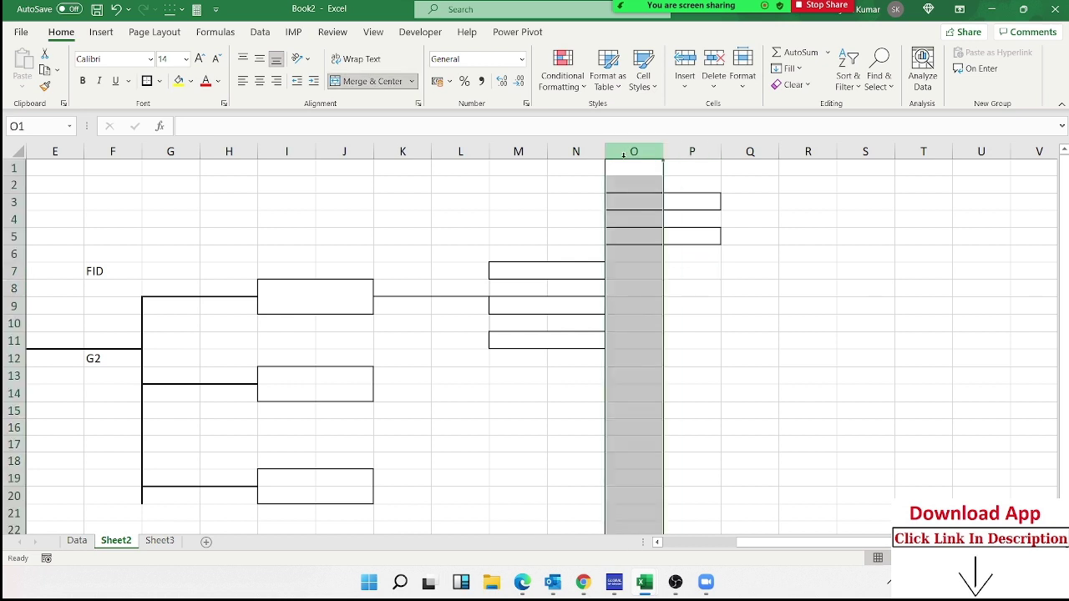
Insert a spacer column at O and give O7 a top-border connector line.
key(ctrl+shift+plus)
click(764, 334)
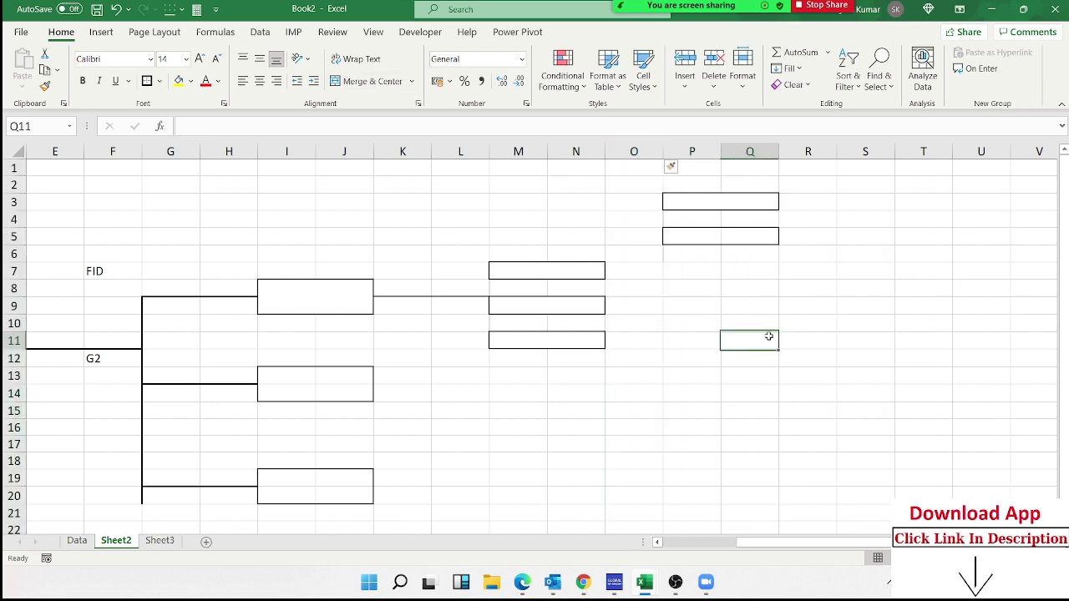
click(657, 263)
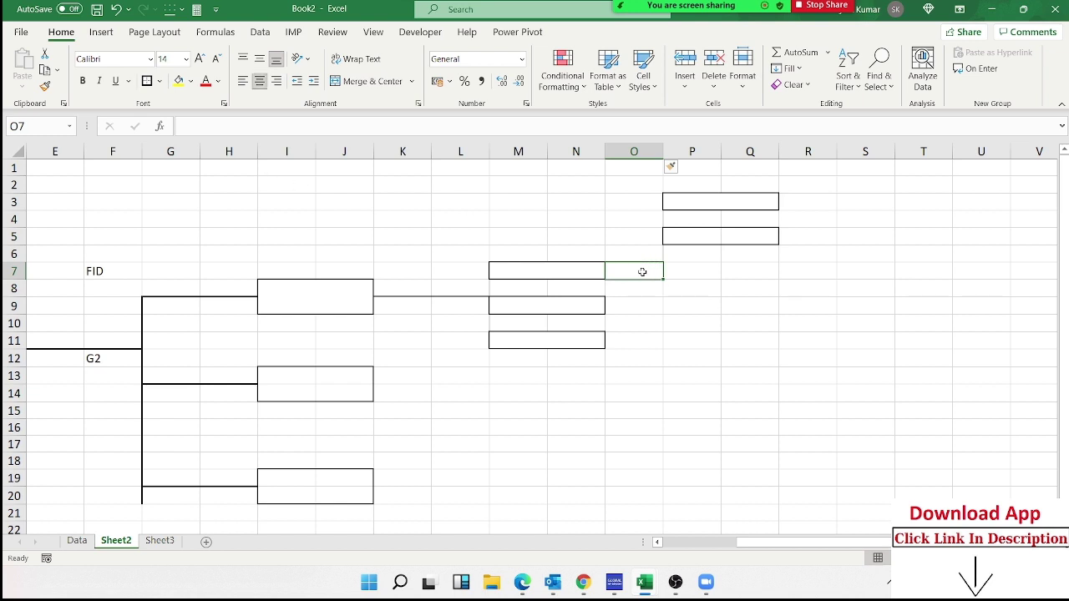
right_click(643, 272)
click(676, 487)
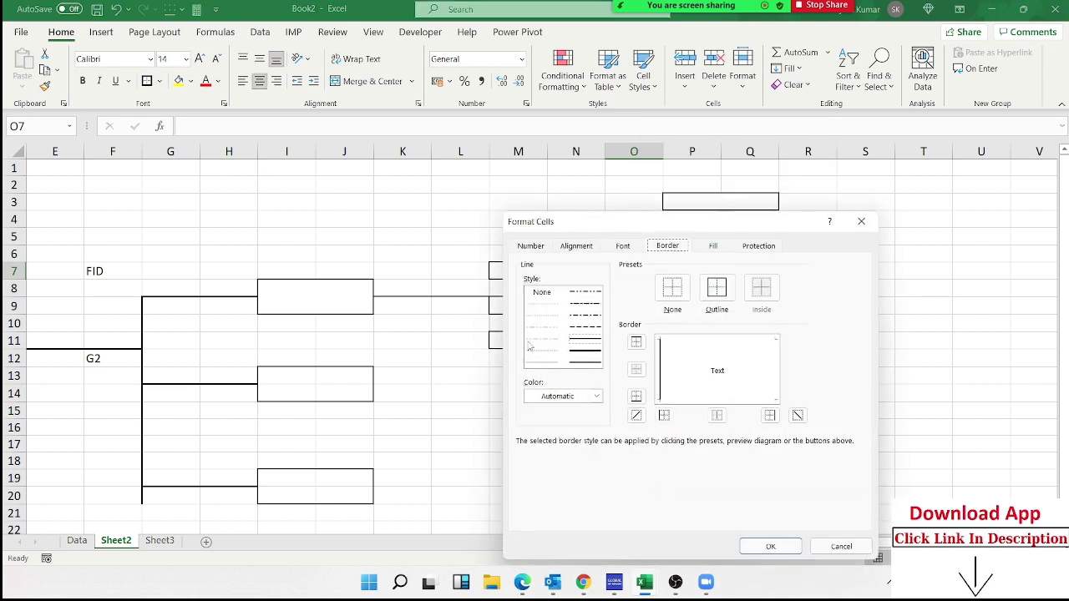
click(686, 339)
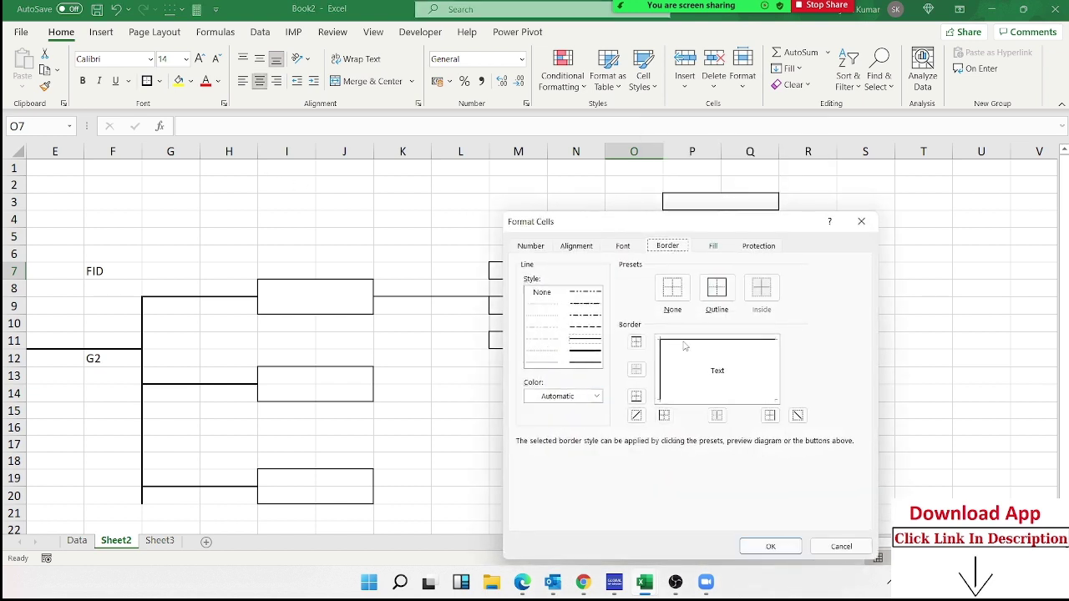
click(770, 546)
click(692, 451)
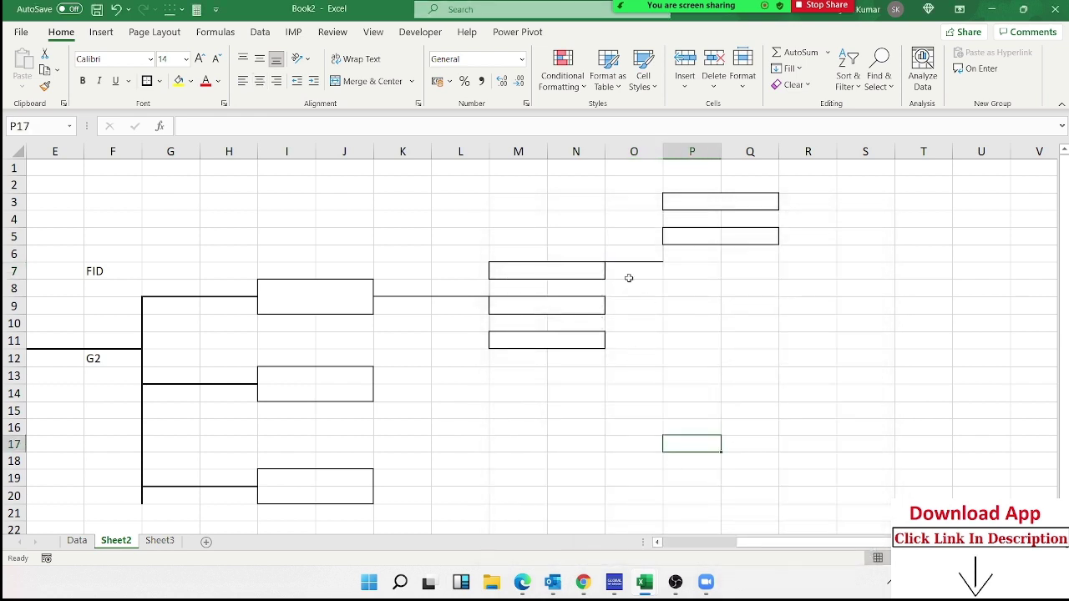
Merge P7:Q7 and outline it with Outside Borders as a box.
click(687, 267)
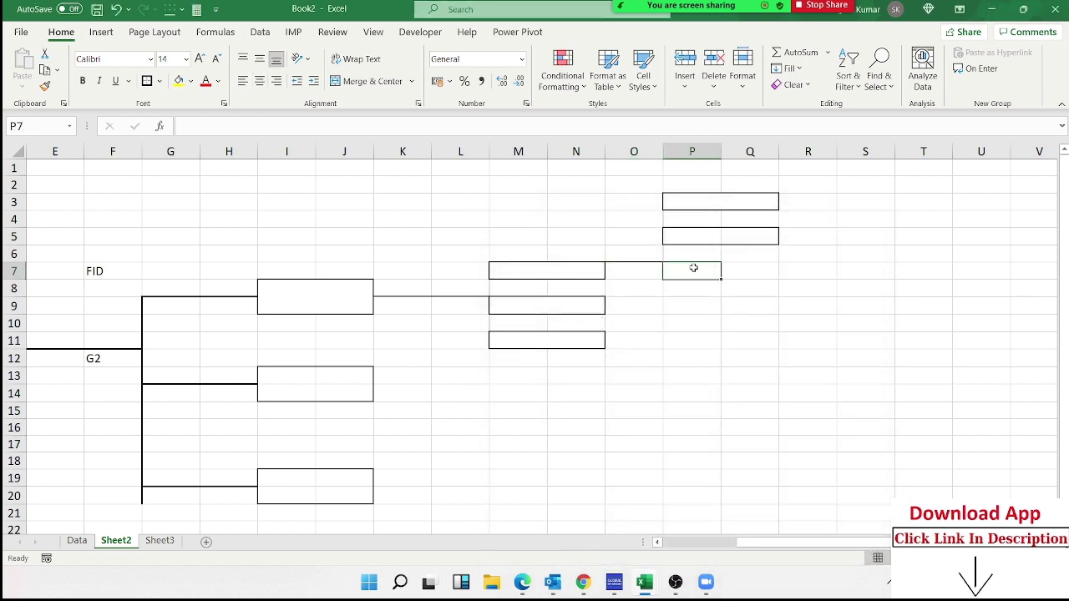
drag(693, 268, 759, 270)
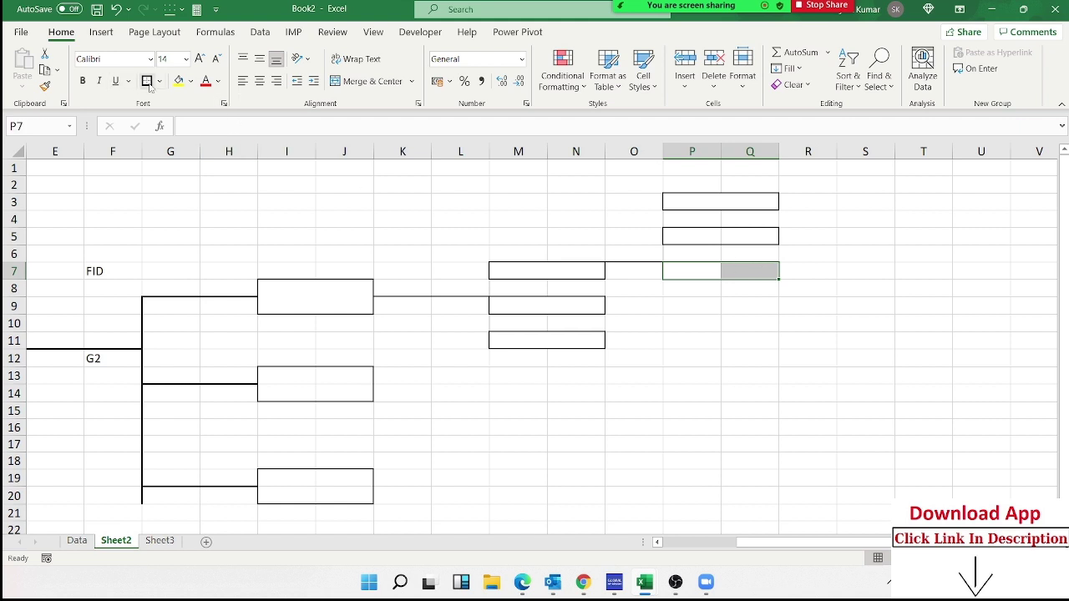
click(367, 81)
click(821, 444)
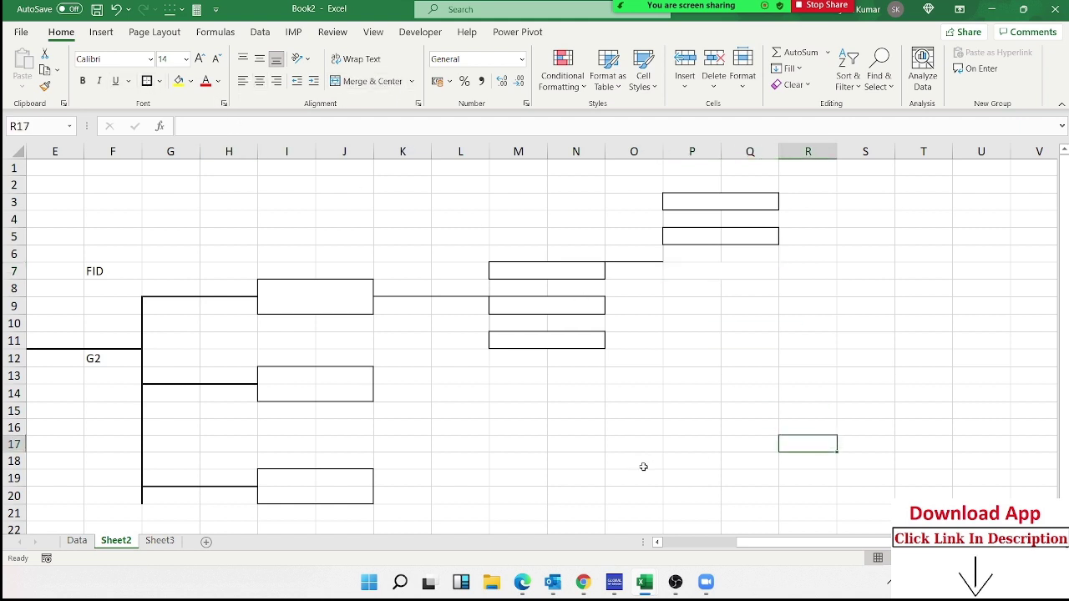
click(691, 272)
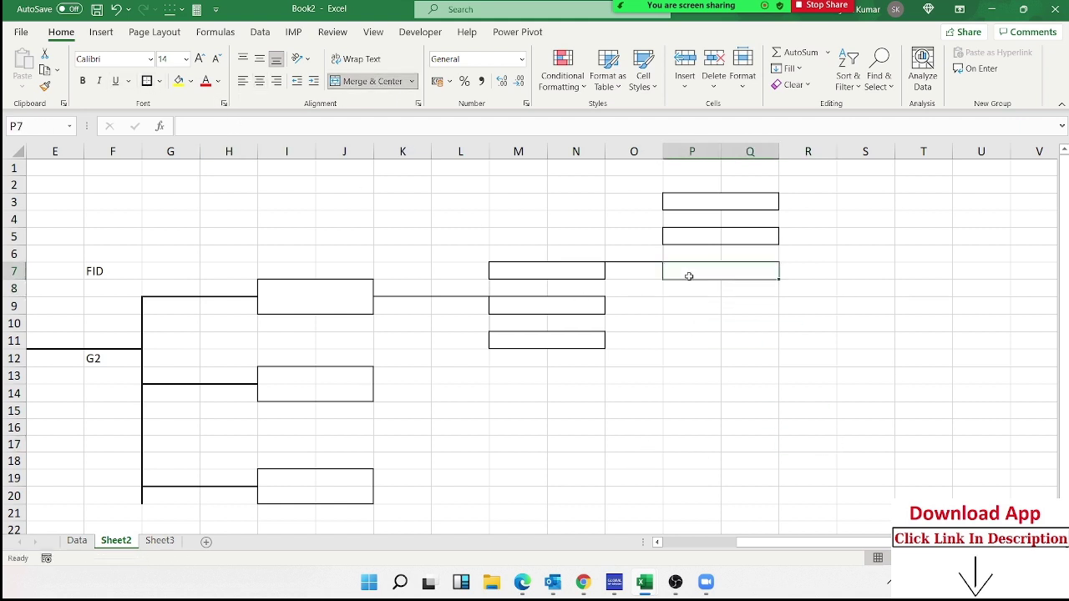
click(147, 81)
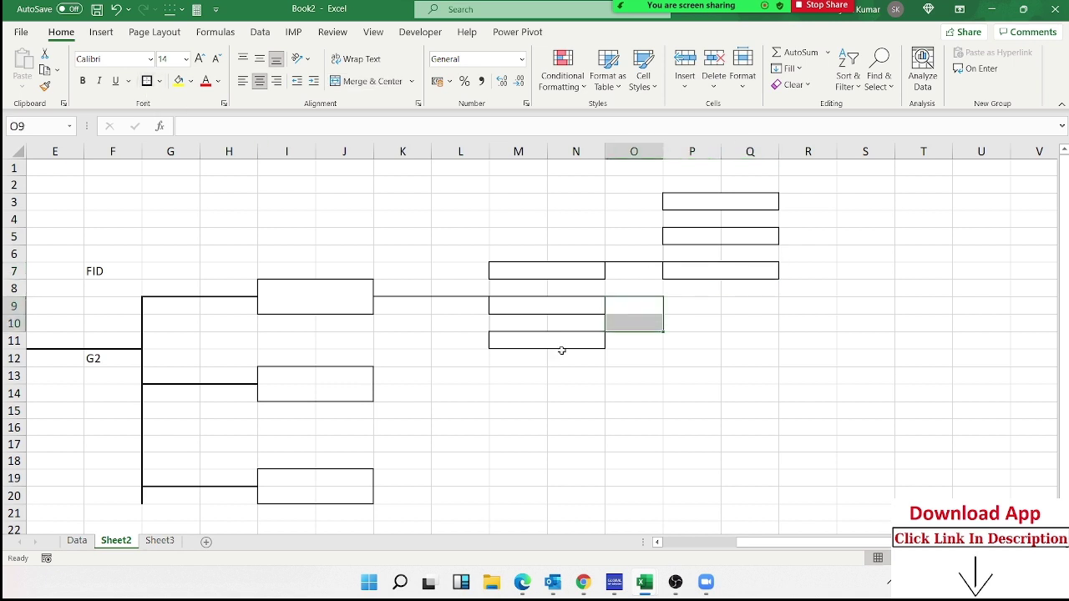
click(623, 359)
Give O9 a top-border connector line.
click(656, 302)
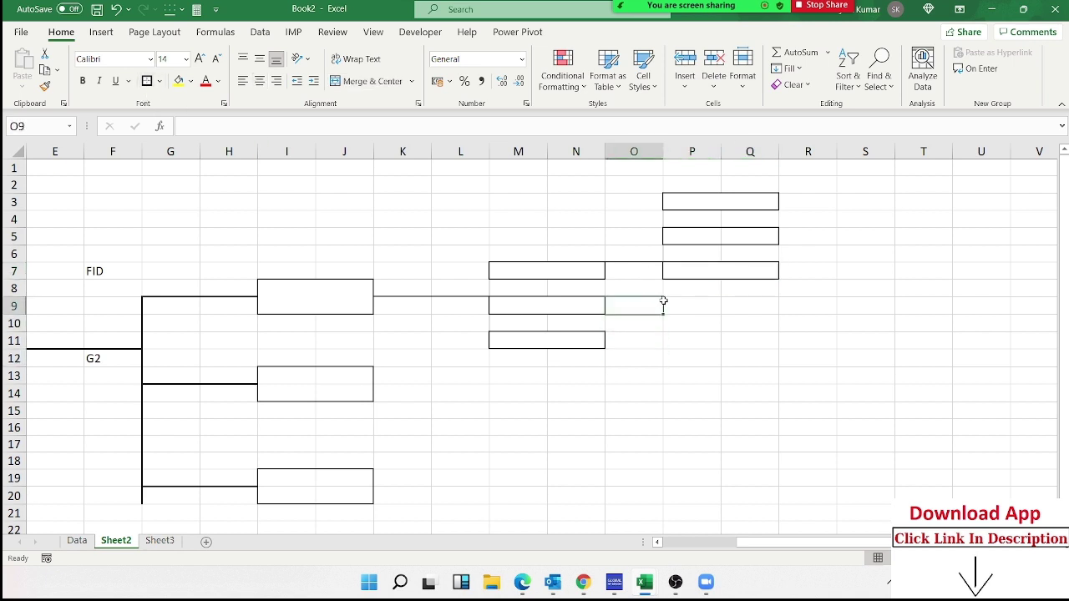
drag(663, 301, 652, 303)
right_click(652, 303)
click(701, 491)
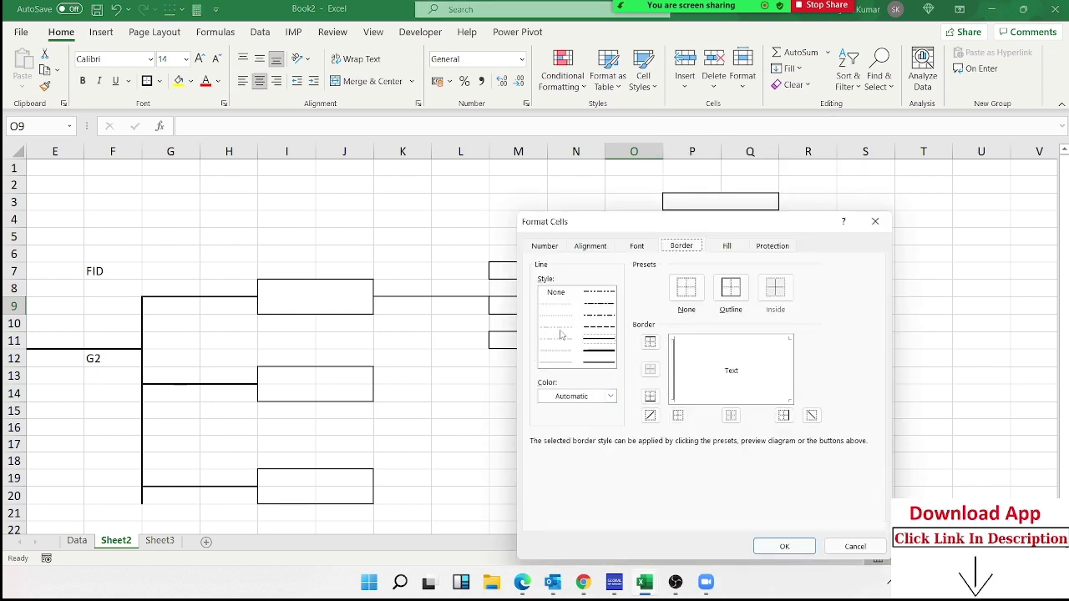
click(710, 345)
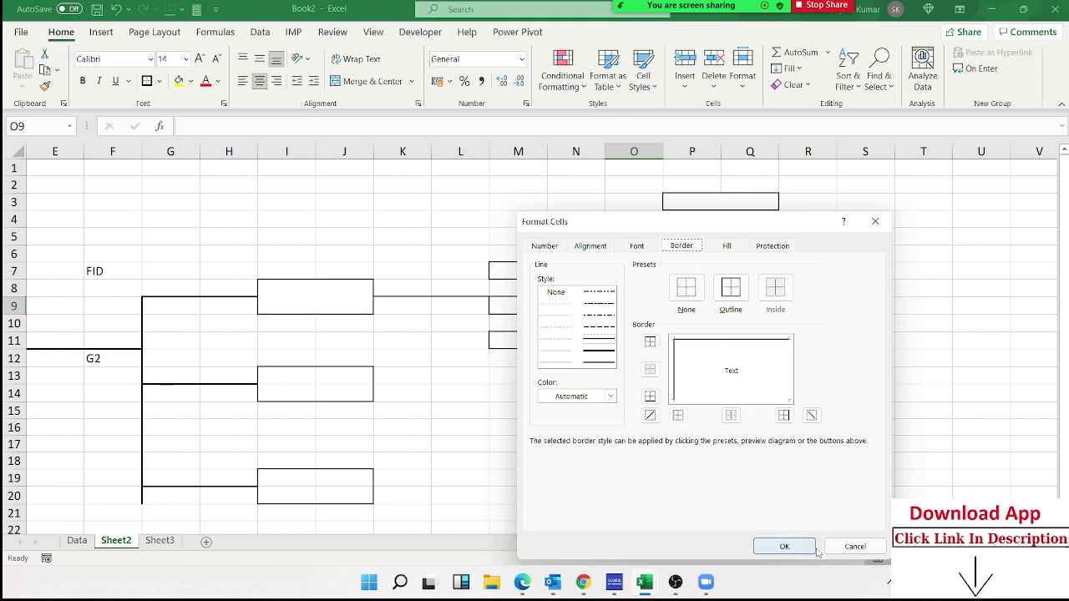
click(784, 546)
click(724, 495)
Outline P9:Q9 with Outside Borders as the fourth box.
drag(700, 306, 729, 305)
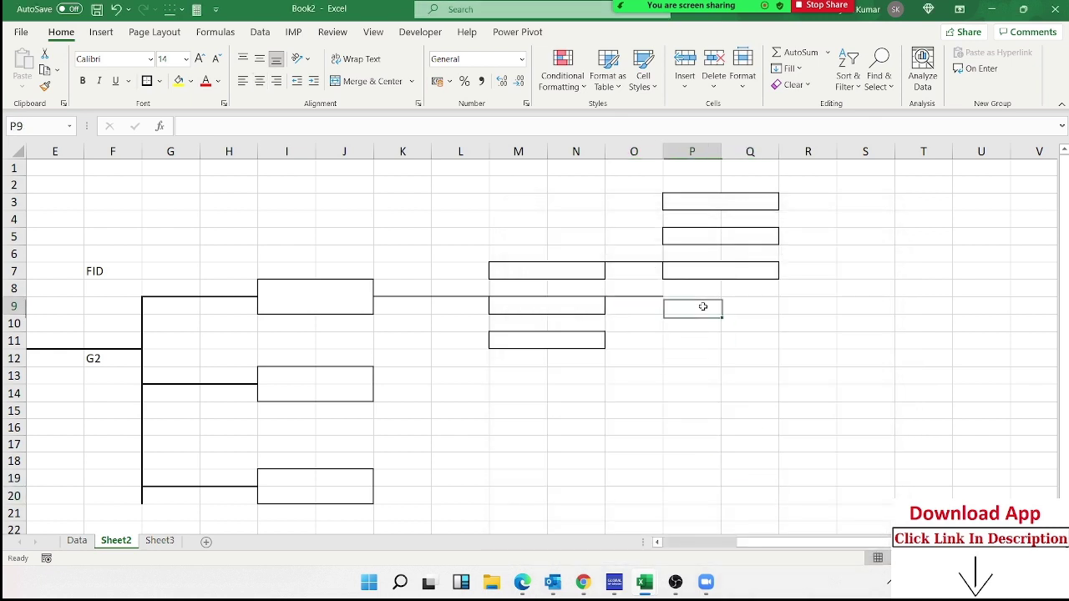
click(147, 81)
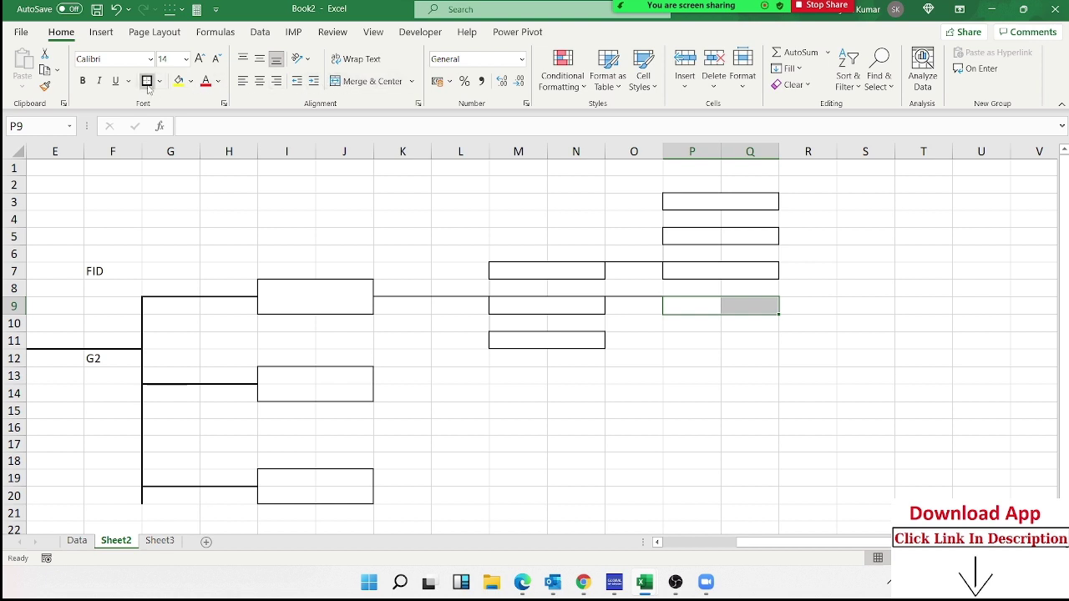
click(910, 445)
click(683, 328)
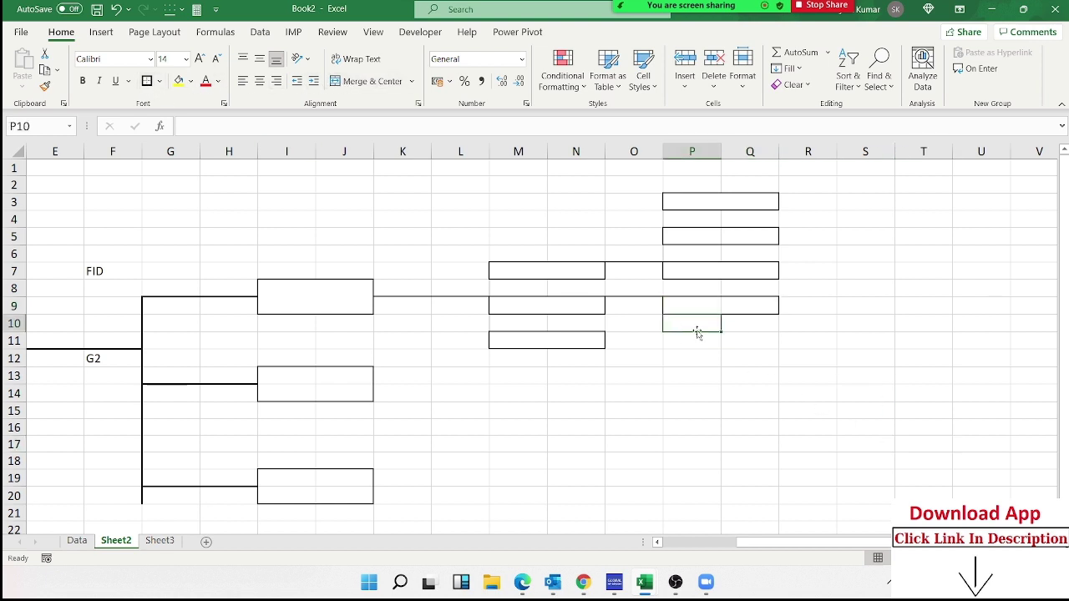
drag(776, 545, 642, 545)
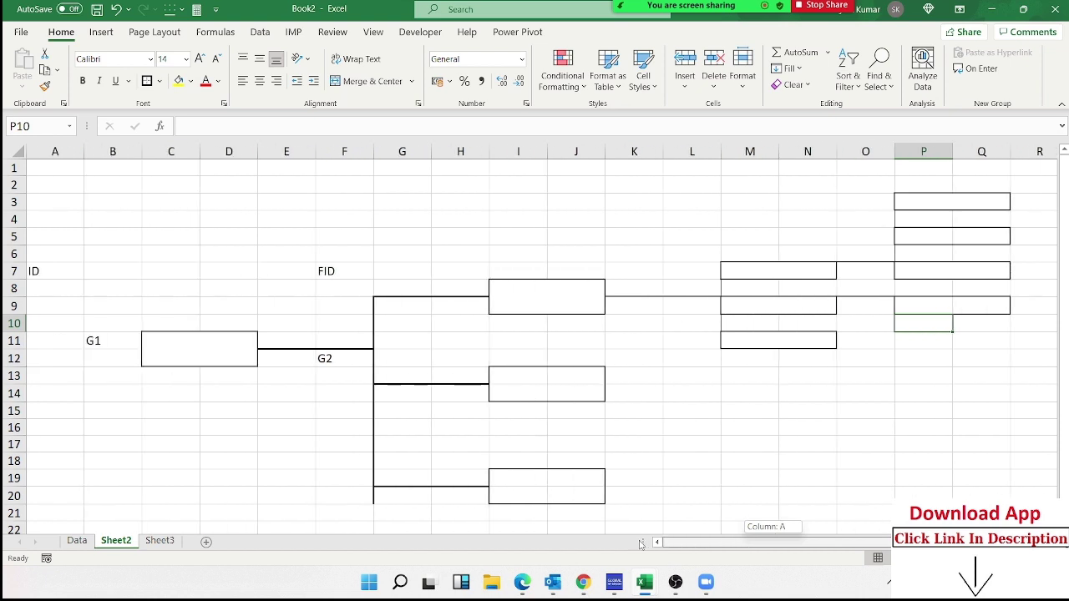
Enter the ID 1 in cell B7.
click(95, 275)
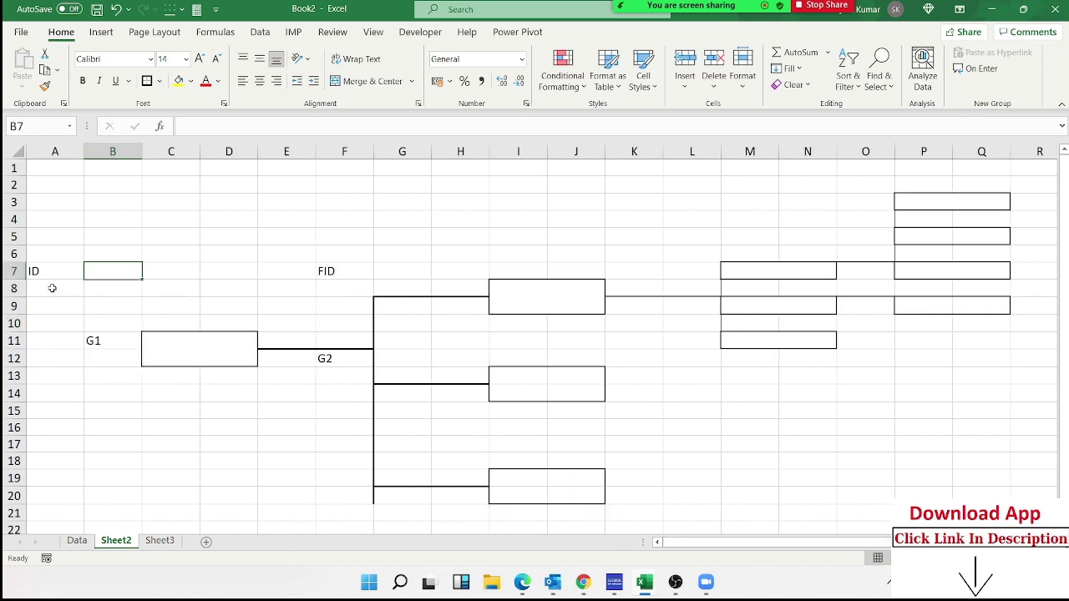
click(38, 270)
click(109, 272)
text(1)
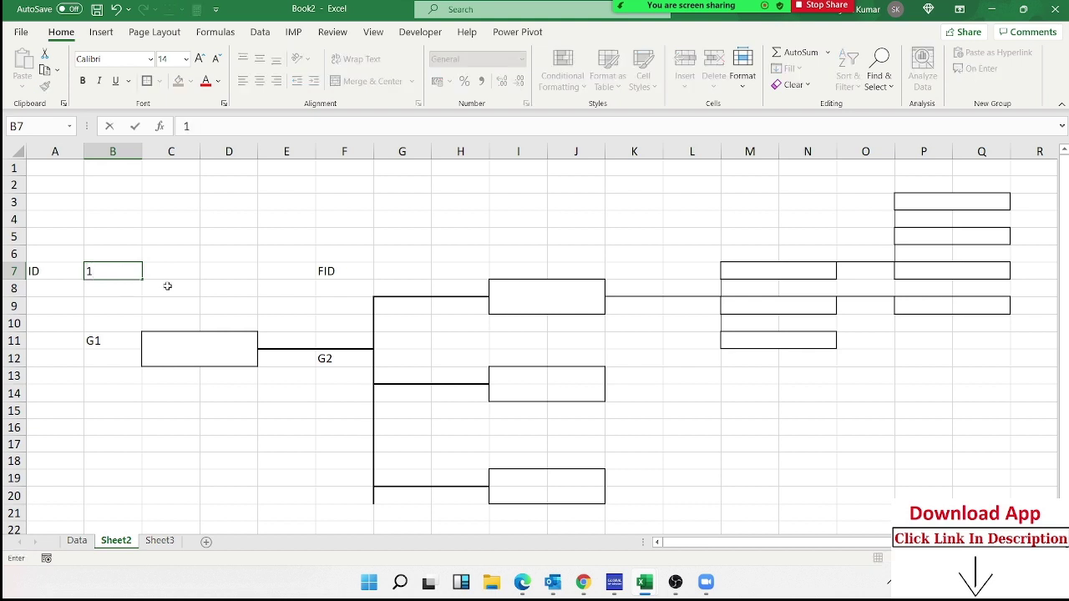
click(167, 287)
Enter =VLOOKUP(B7,Data!A:B,2,0) in the top family-tree box.
click(196, 350)
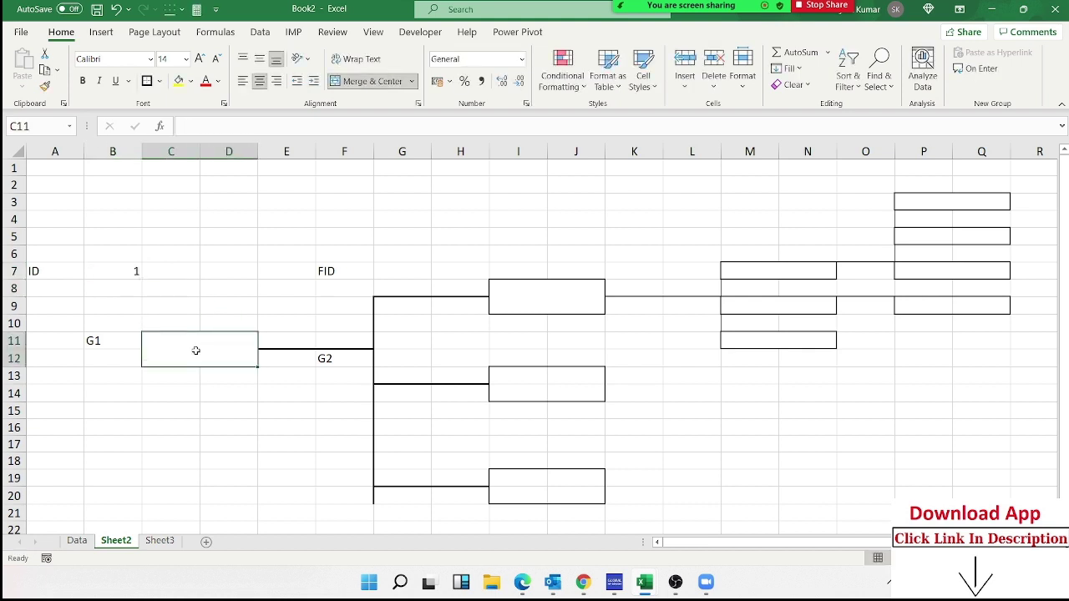
text(=v)
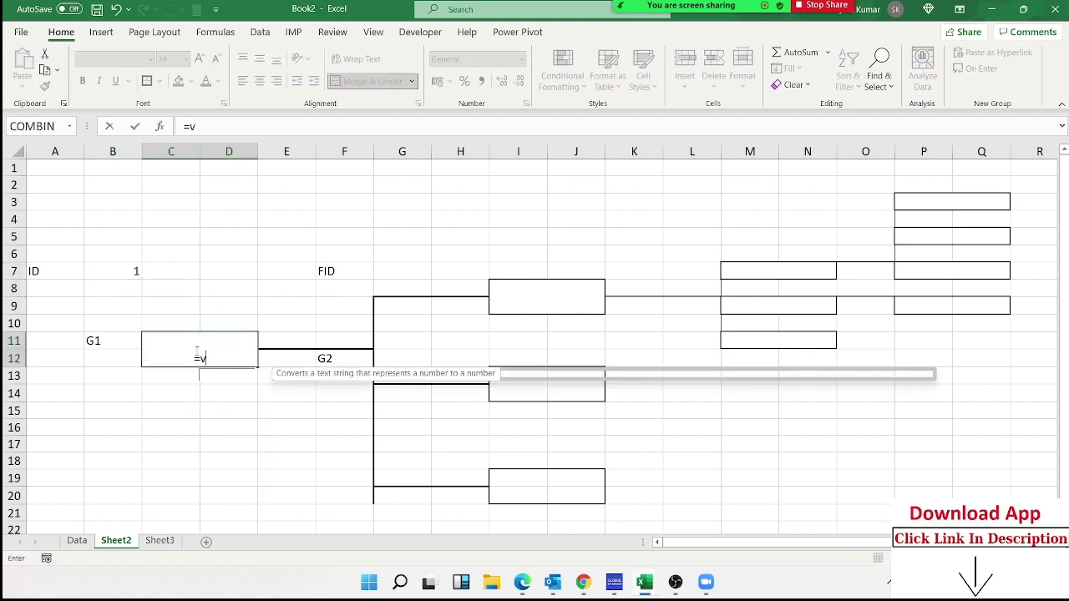
text(l)
key(Tab)
click(131, 274)
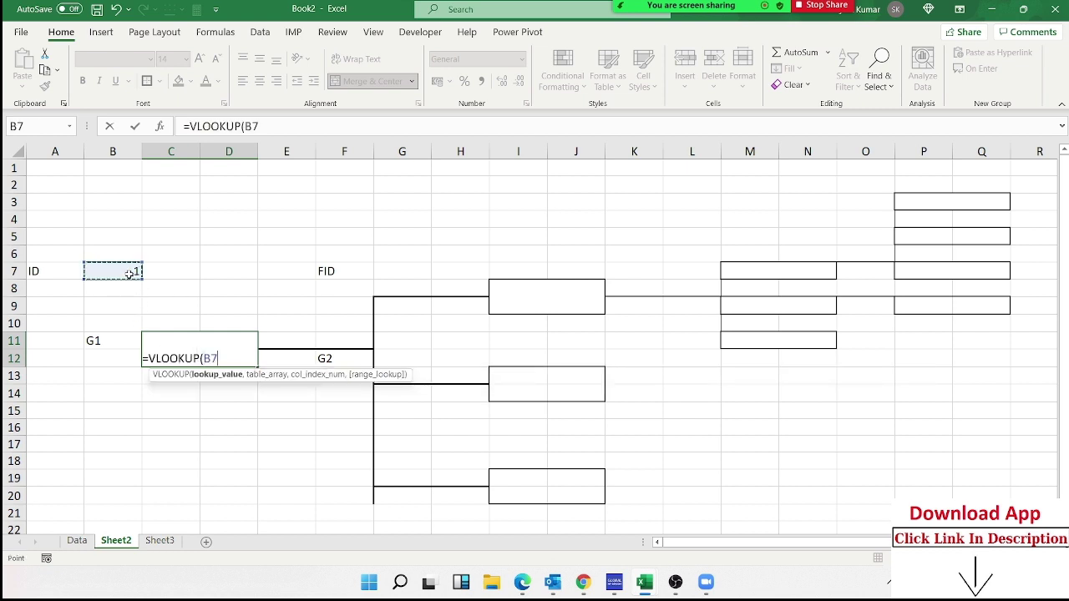
text(,)
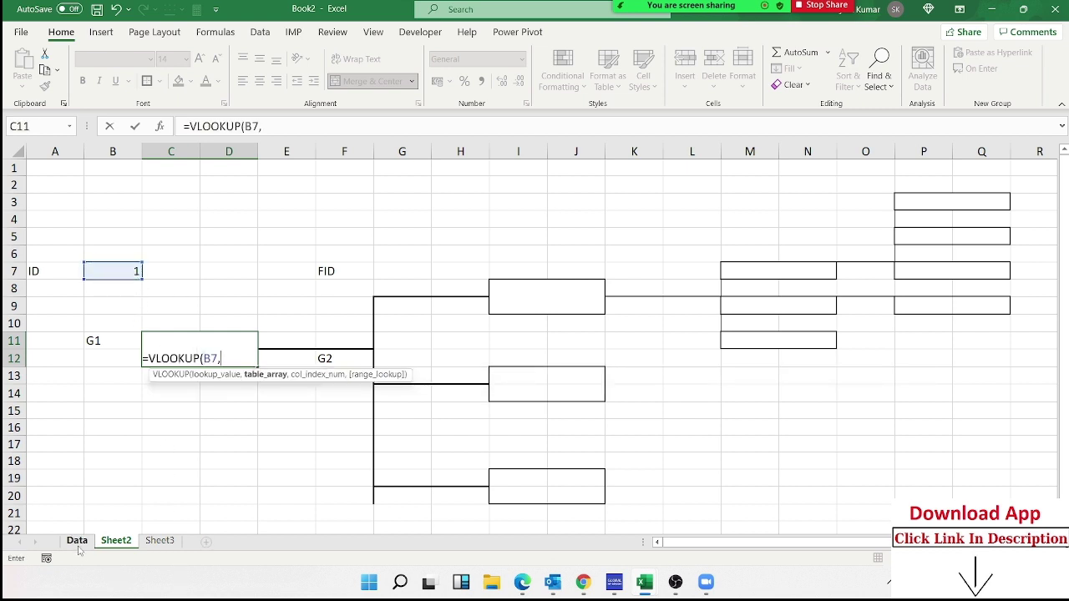
click(76, 542)
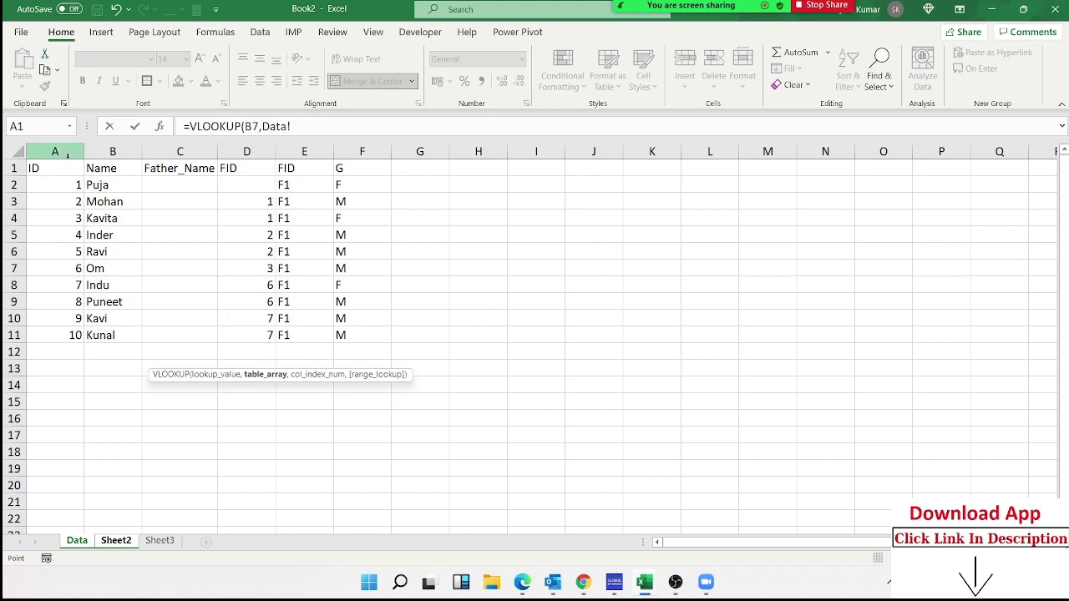
drag(66, 153, 93, 152)
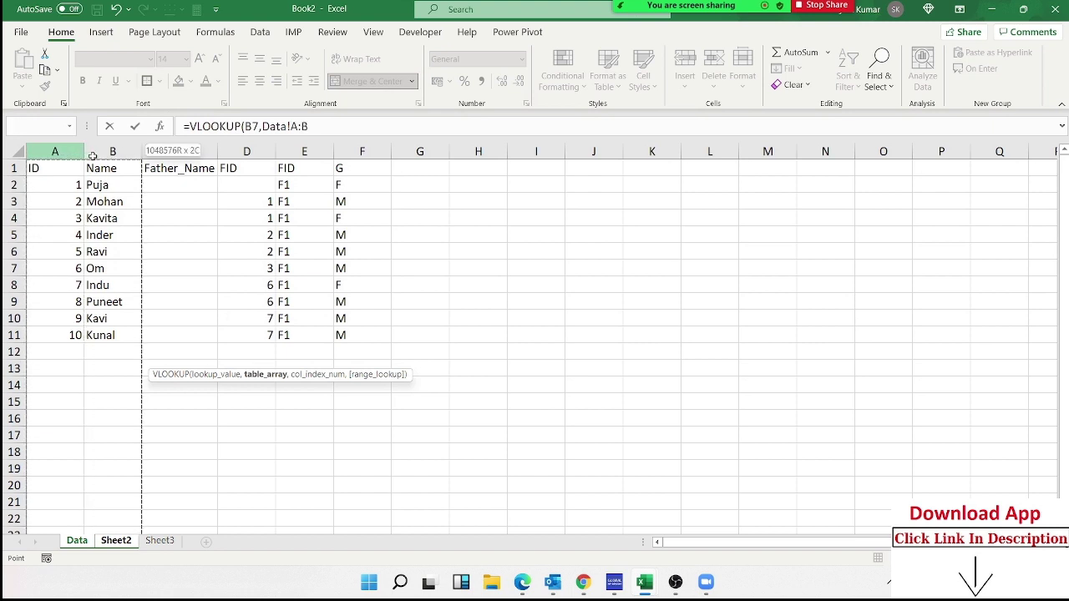
text(,)
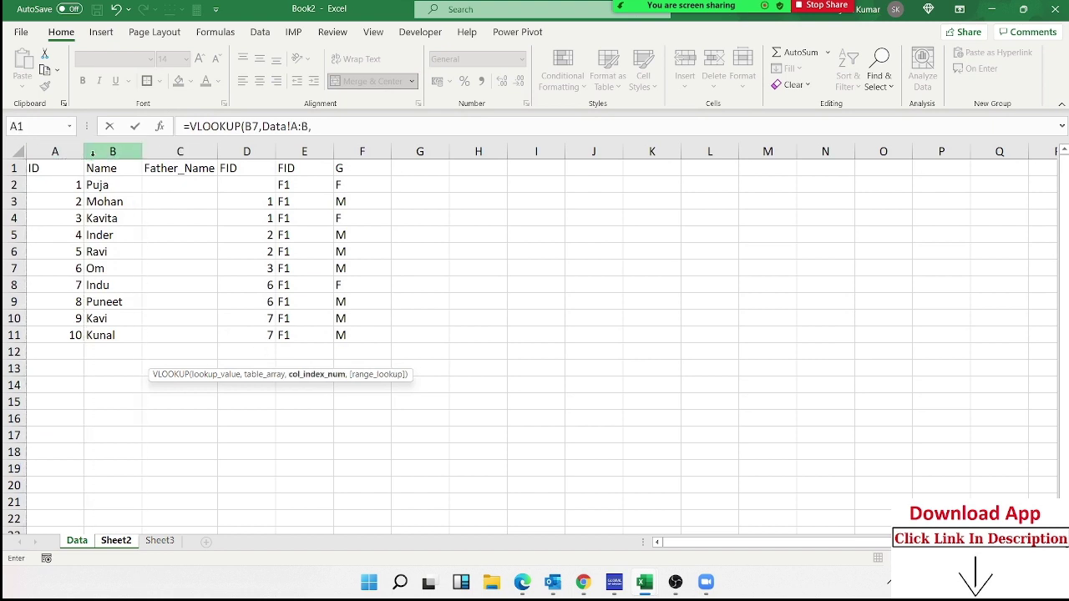
text(2,0)
key(Return)
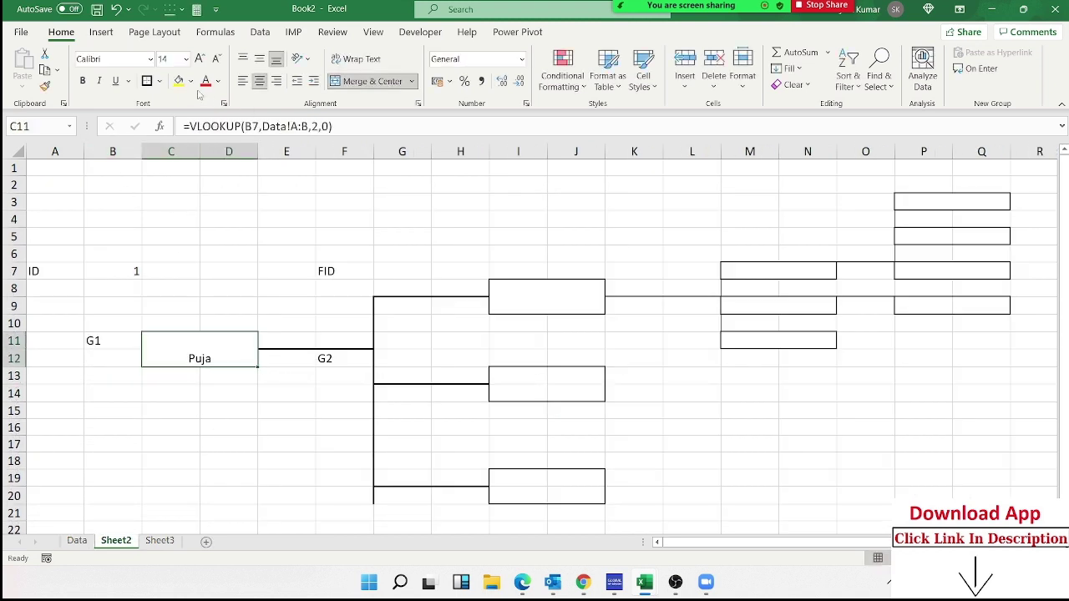
Middle-align Puja in its box and verify the formula and B7 ID.
click(258, 64)
click(318, 377)
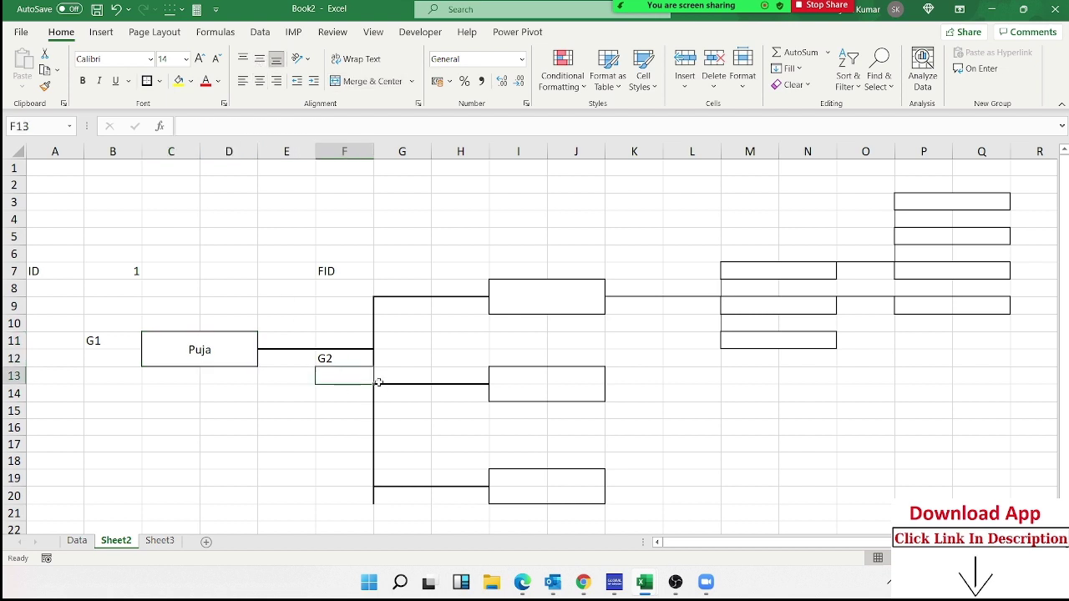
scroll(472, 359, down, 1)
click(200, 304)
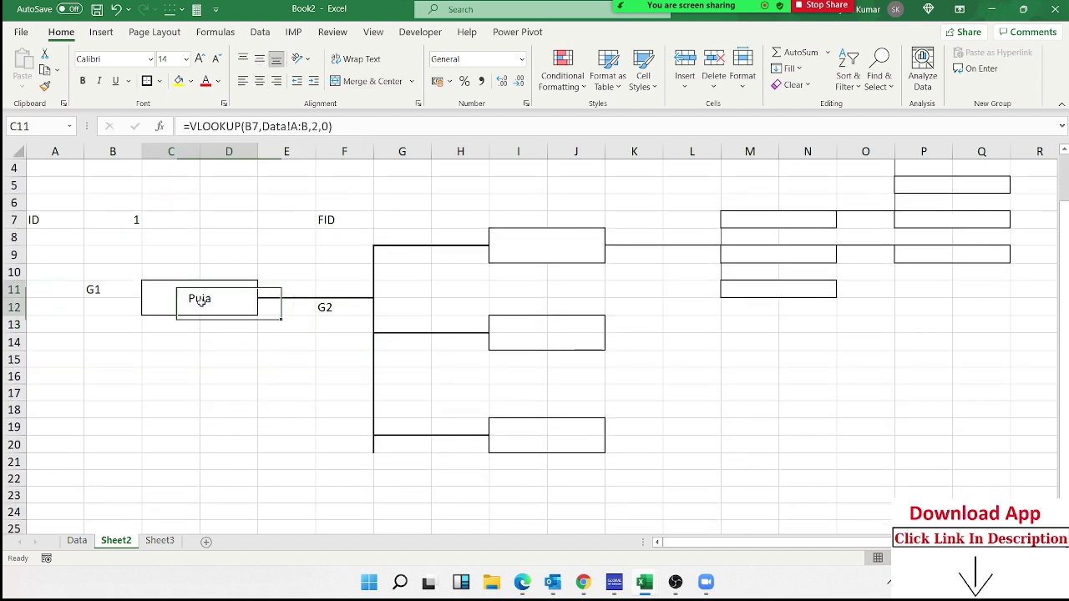
click(89, 289)
click(200, 302)
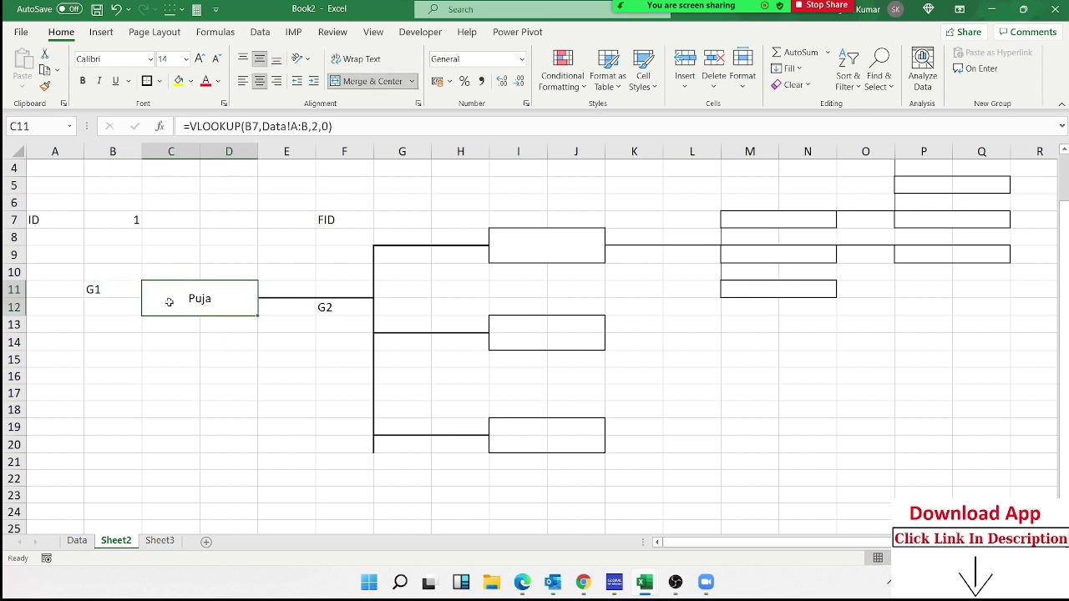
click(138, 220)
Label C13 'ID' and link D13 to B7 with =B7.
click(194, 296)
click(182, 328)
text(ID)
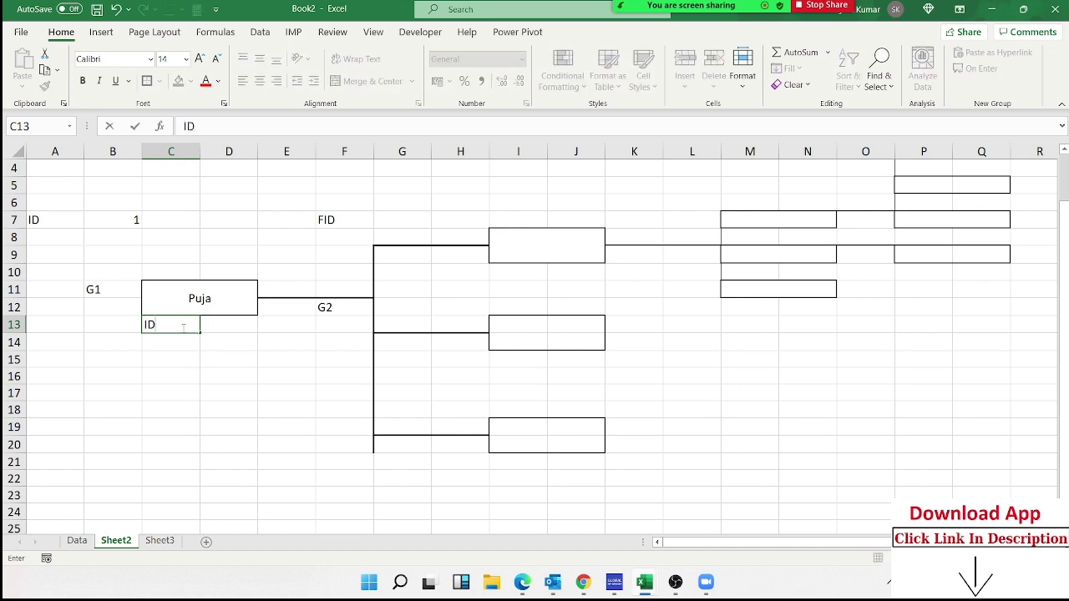
key(Tab)
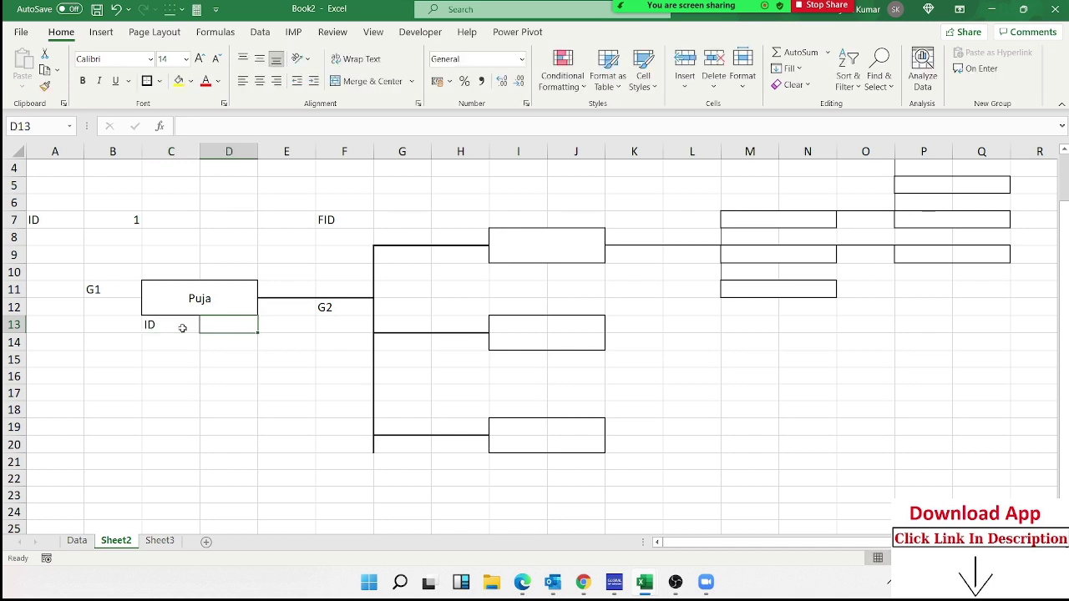
text(=)
click(121, 220)
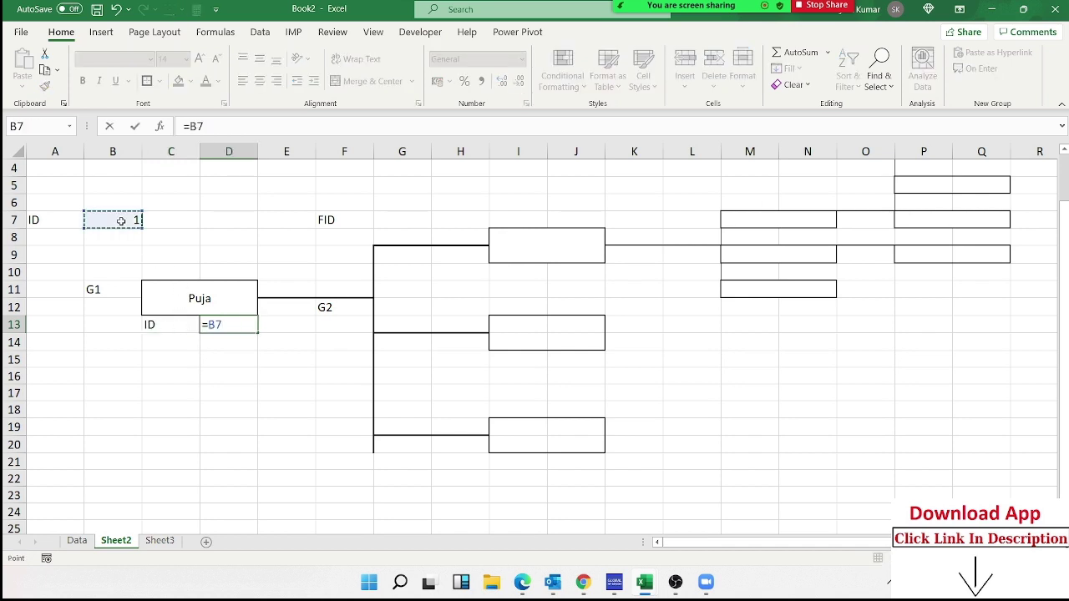
key(Return)
click(238, 329)
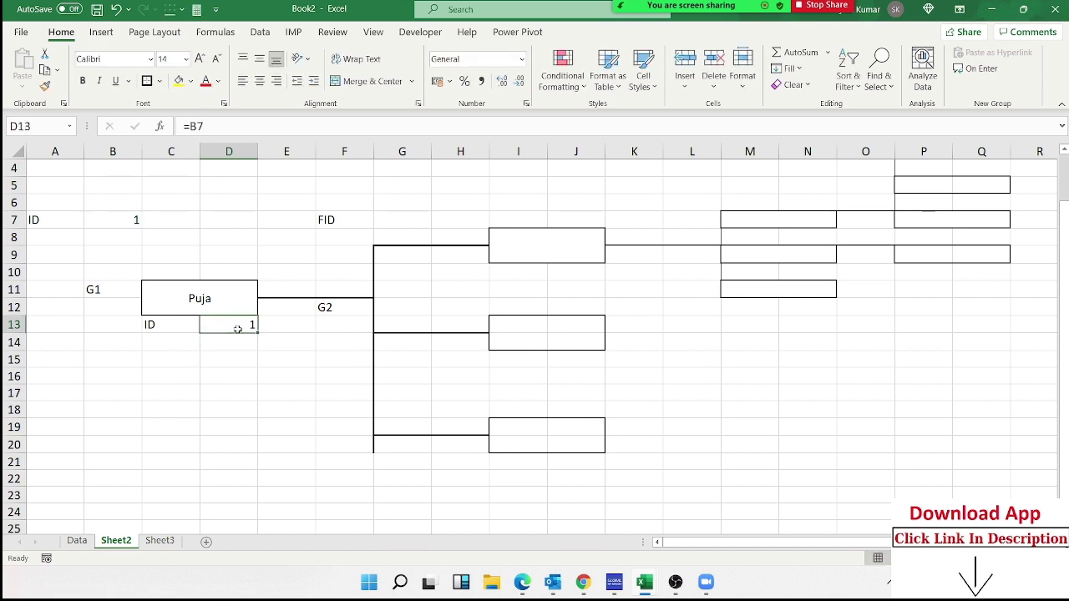
Add 'ID' labels under the three next-generation boxes at I10, I15 and I21.
click(544, 339)
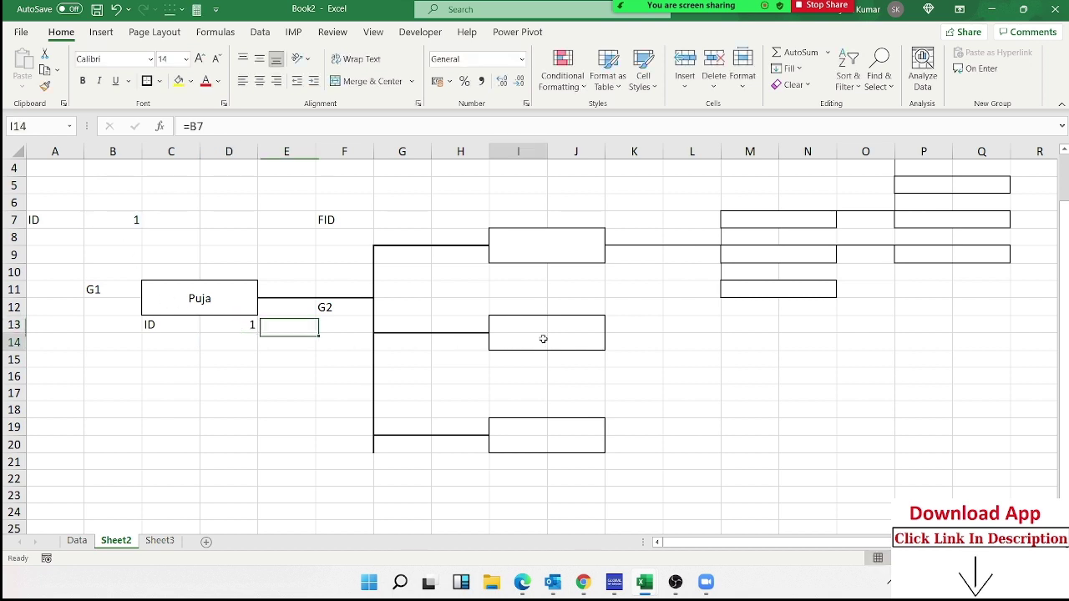
click(525, 459)
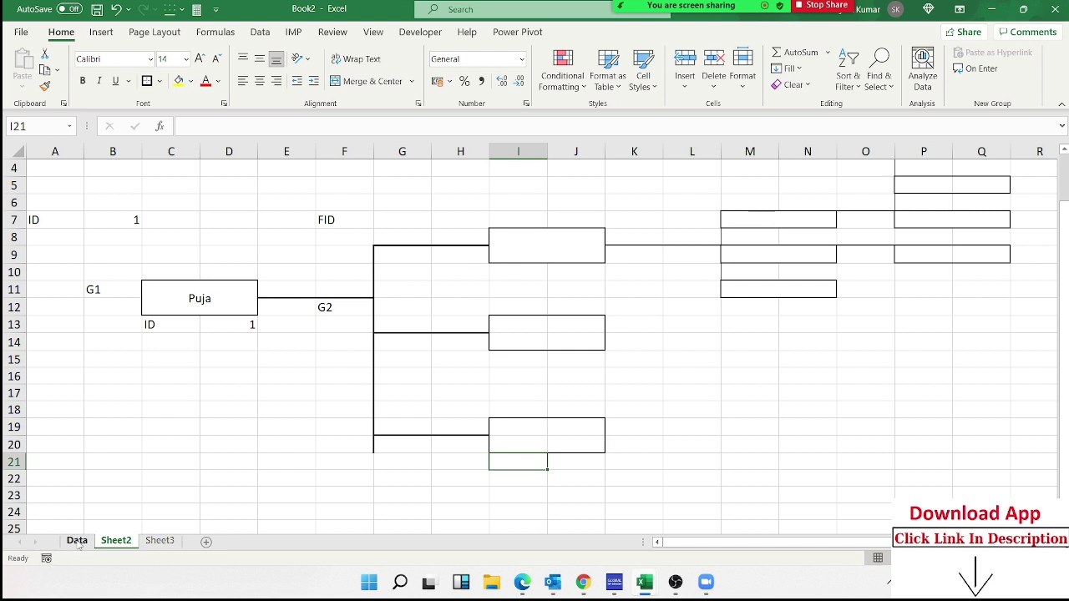
click(499, 277)
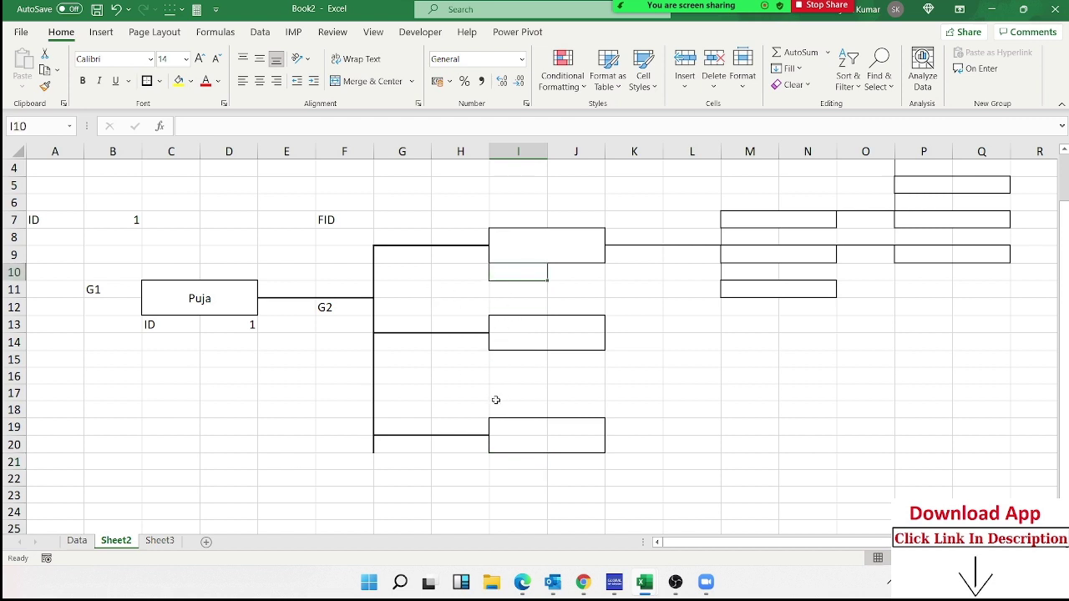
text(ID)
key(Return)
click(505, 354)
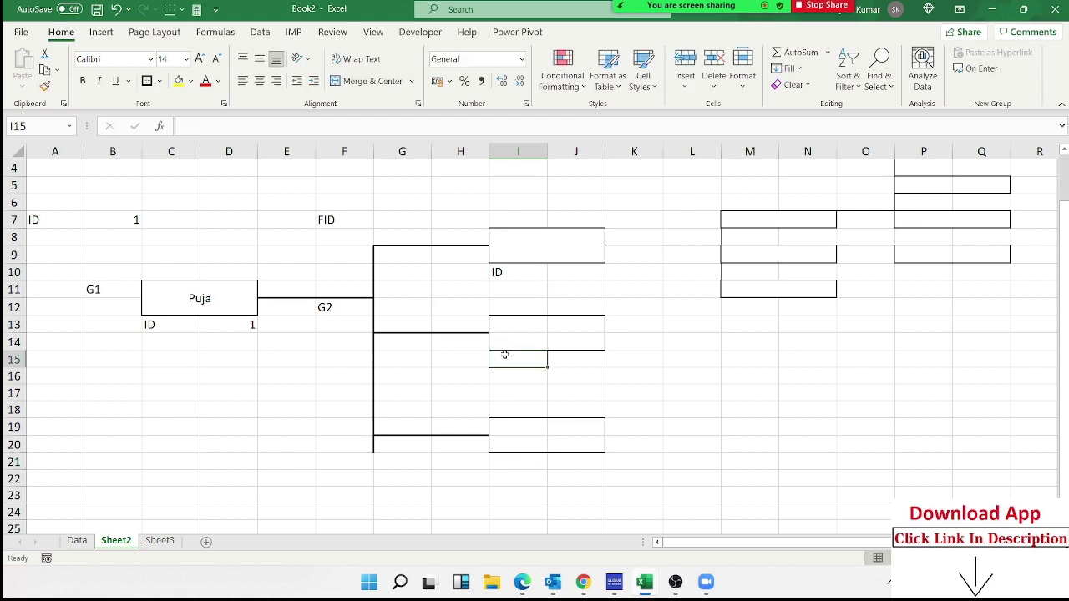
text(ID)
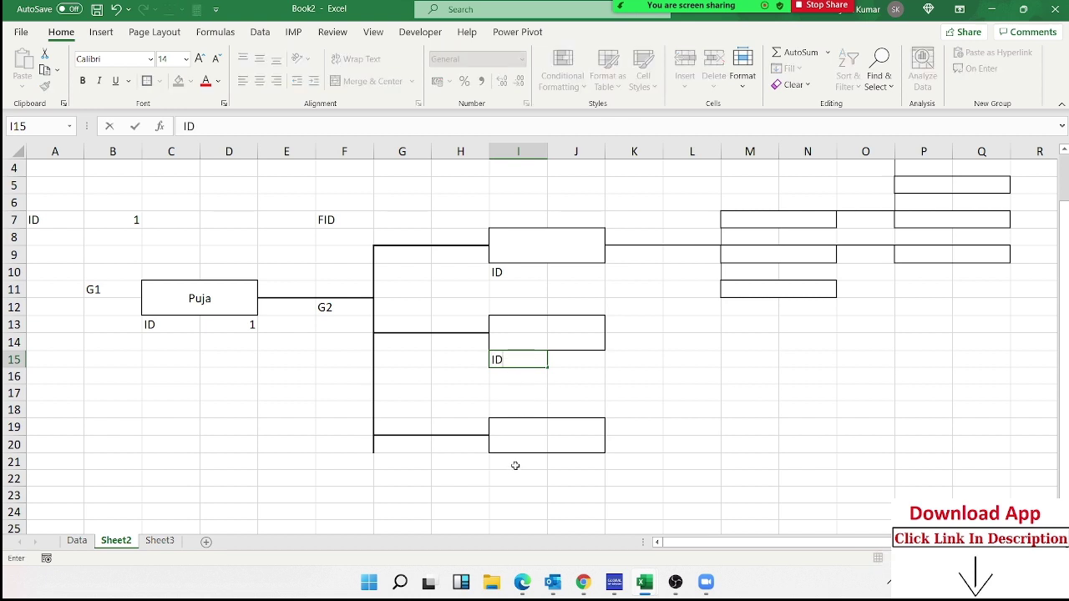
click(515, 466)
text(ID)
key(Return)
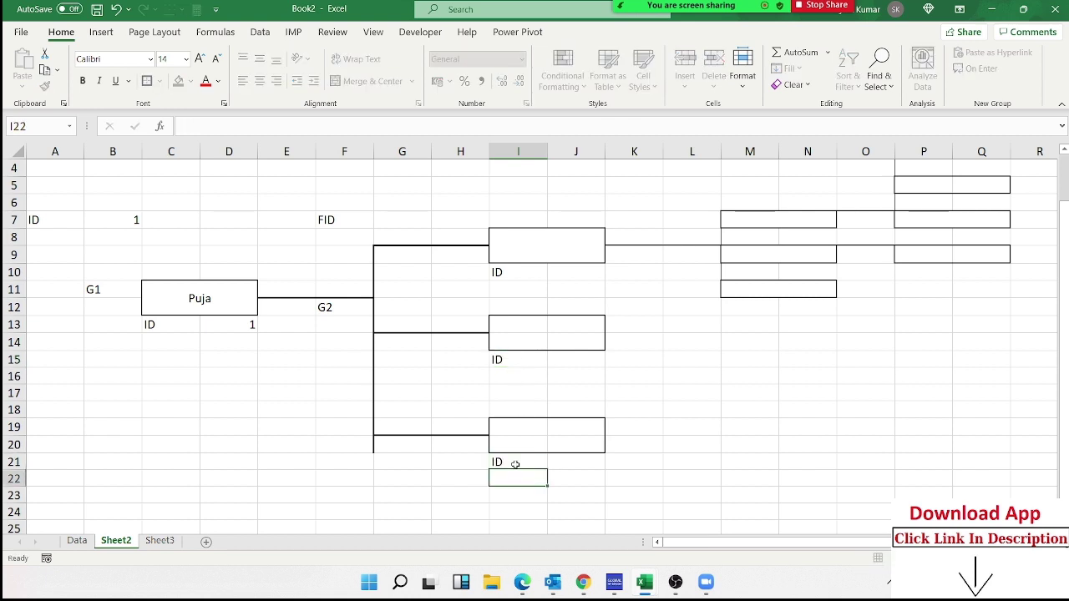
click(87, 545)
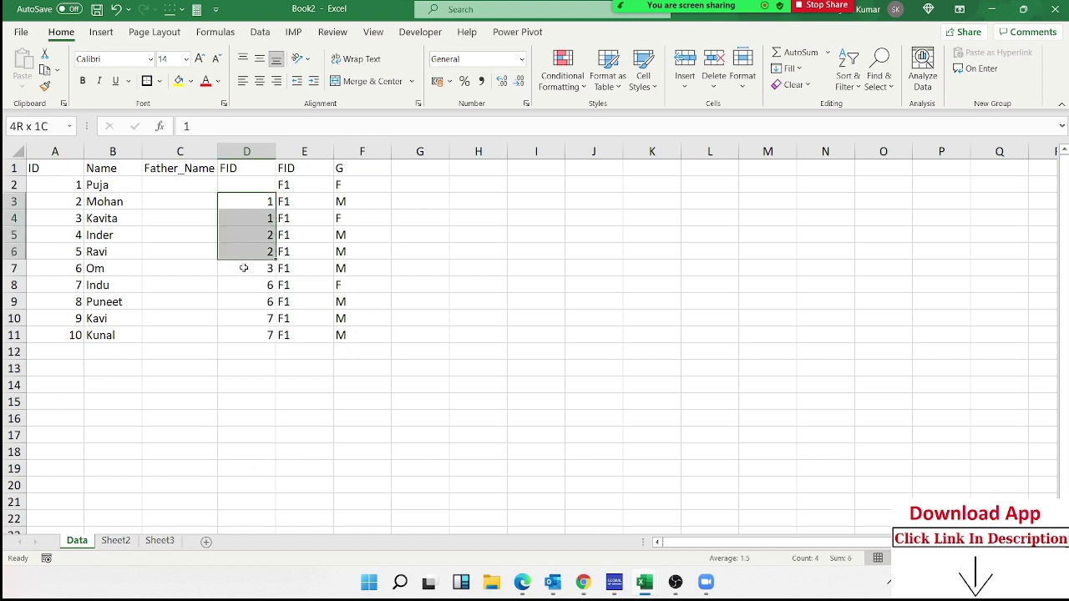
Insert a new empty column A before the ID column on the Data sheet.
drag(247, 206, 247, 318)
click(73, 187)
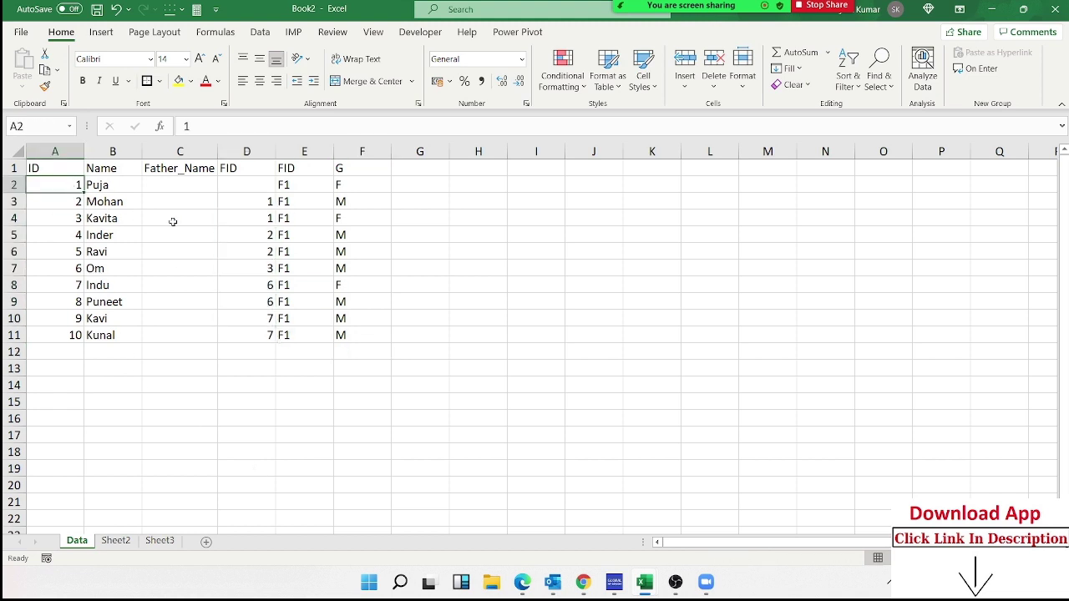
click(265, 203)
drag(265, 203, 255, 332)
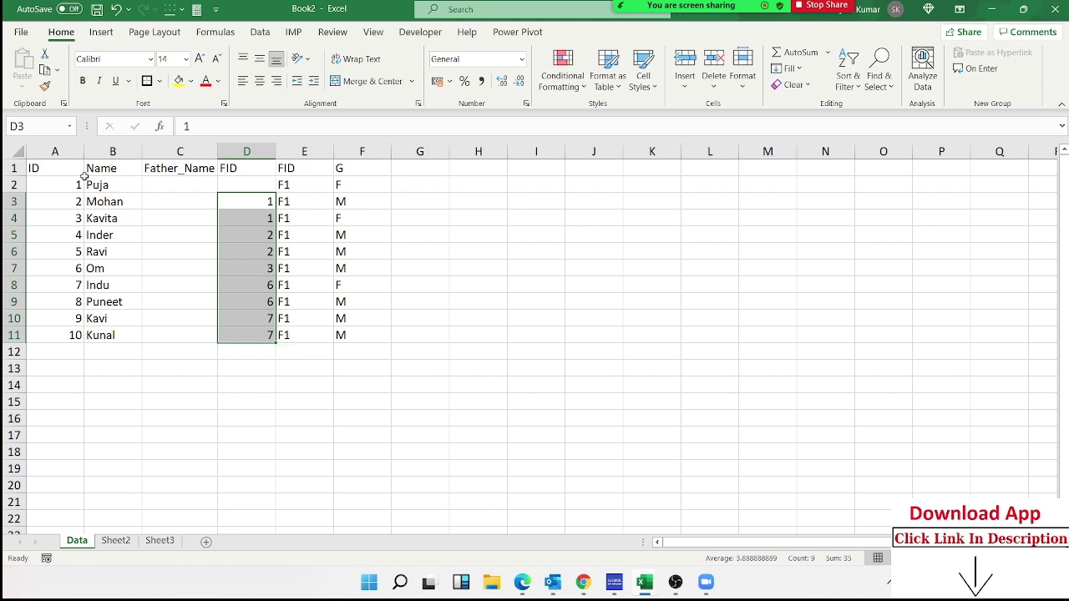
click(59, 150)
key(ctrl+shift+plus)
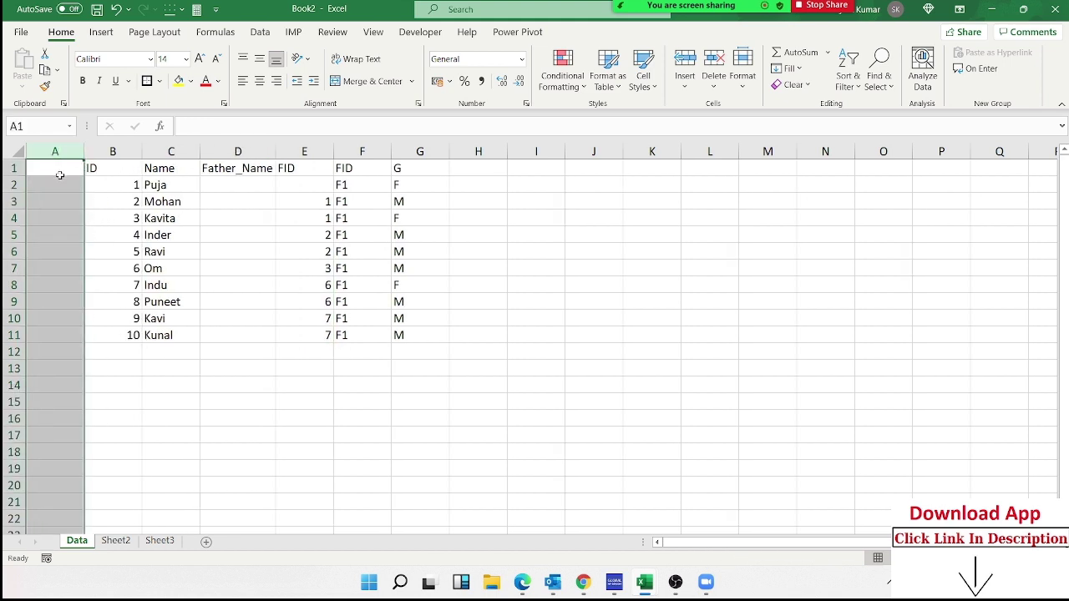
click(57, 171)
click(61, 187)
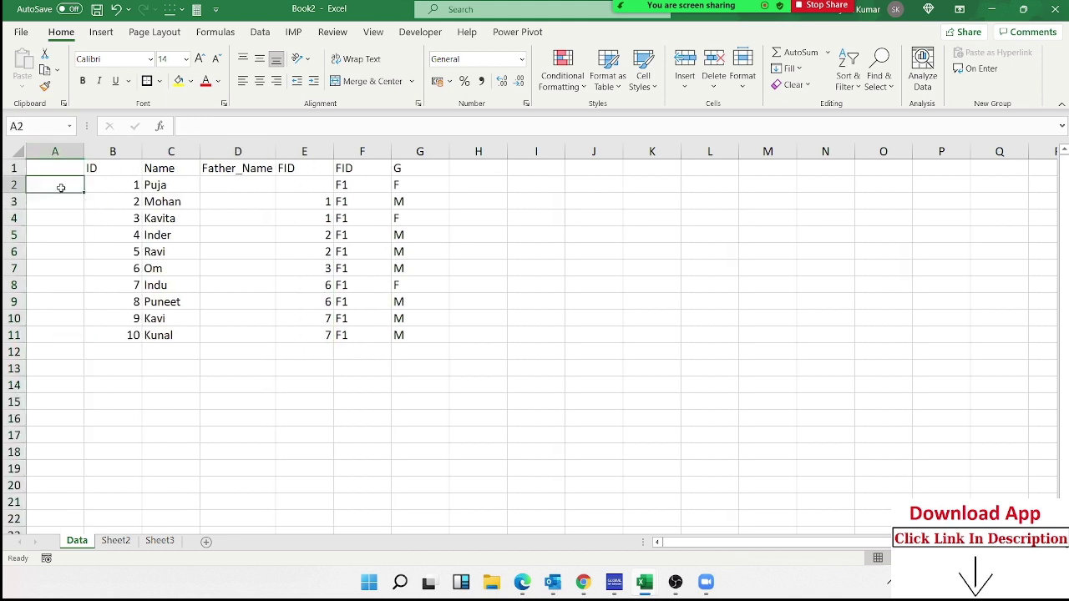
Enter a COUNTIF formula in A2 counting E2 within E2:E2.
text(=cou)
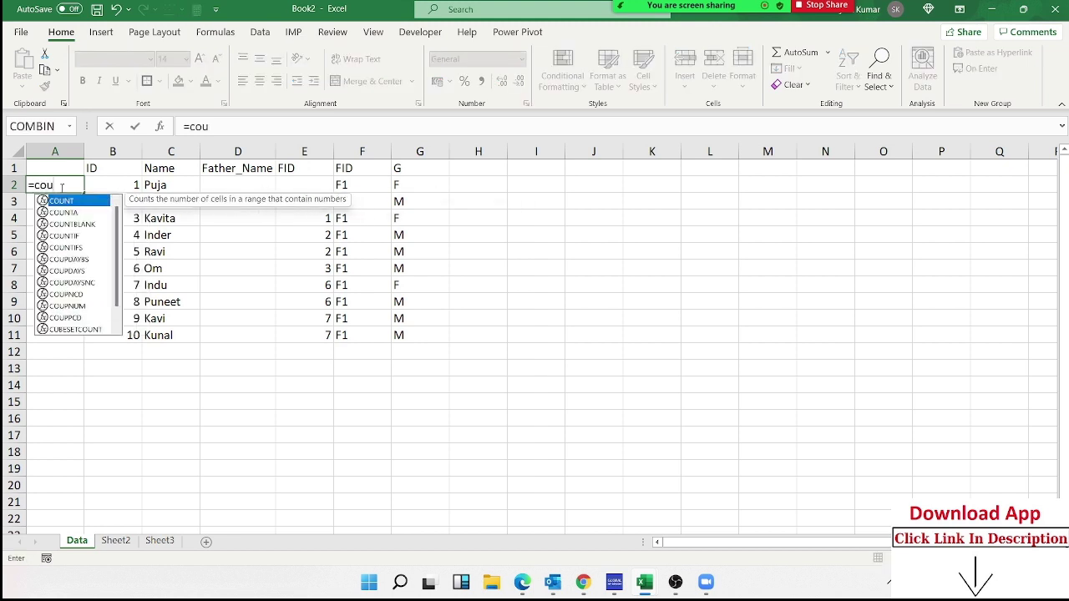
key(Down)
key(Down)
key(Down)
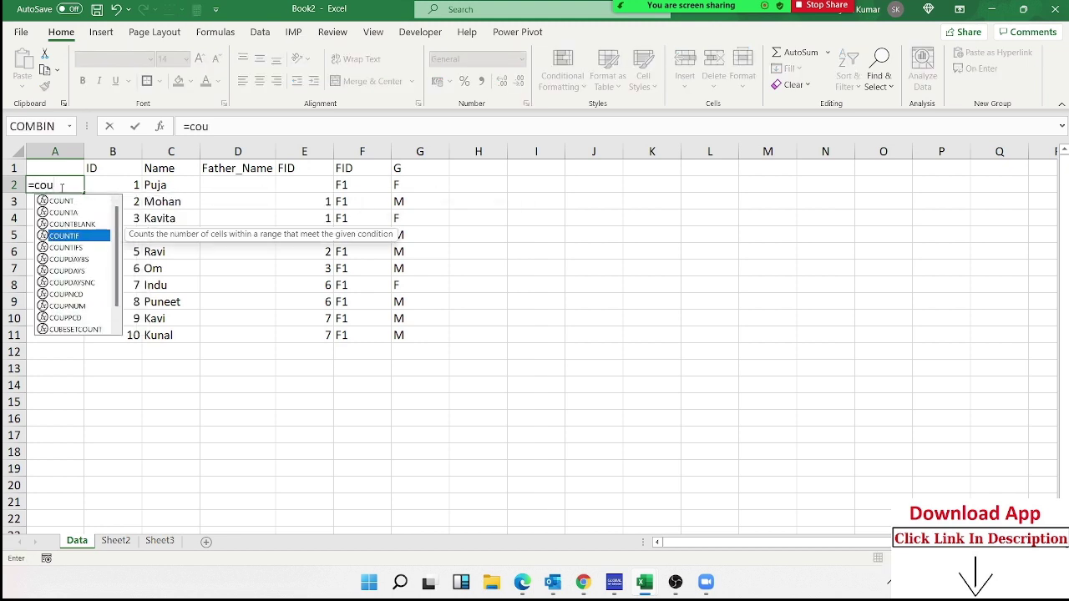
key(Tab)
key(Right)
key(Right)
key(Right)
key(Right)
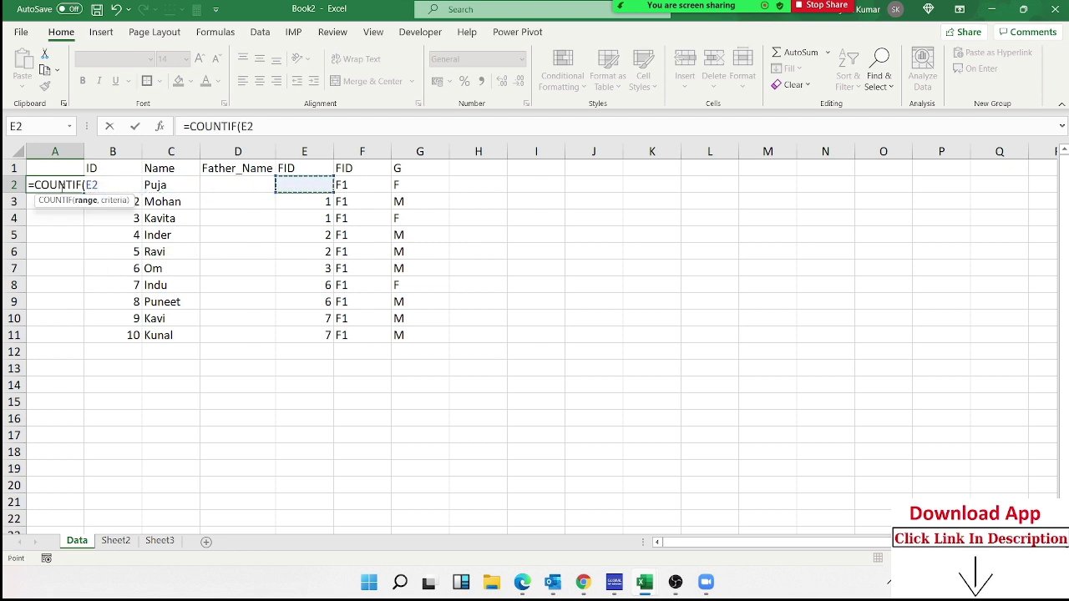
text(:E2)
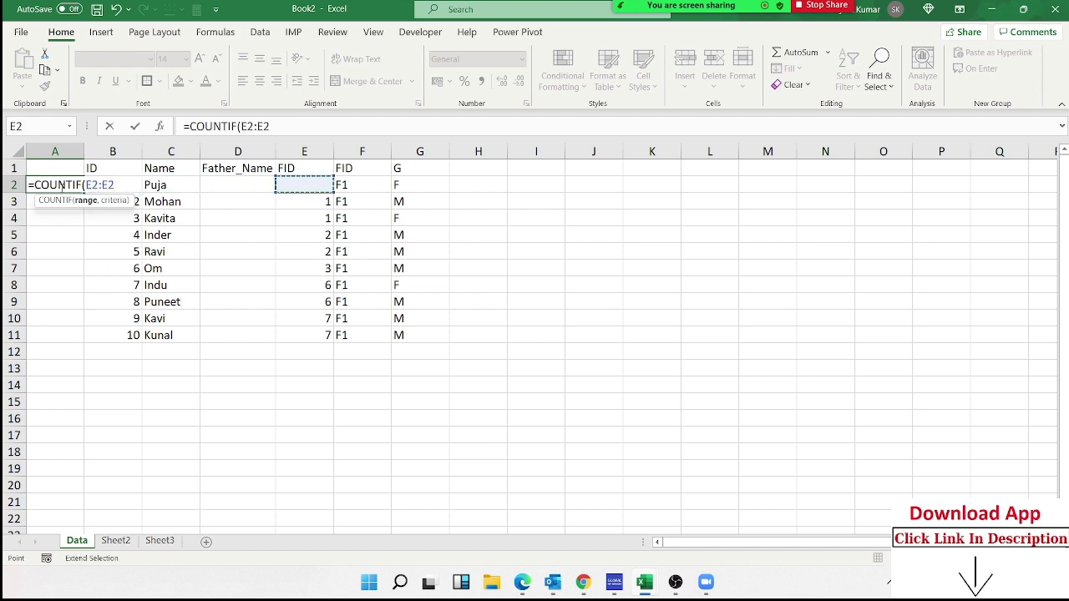
text(,)
key(Left)
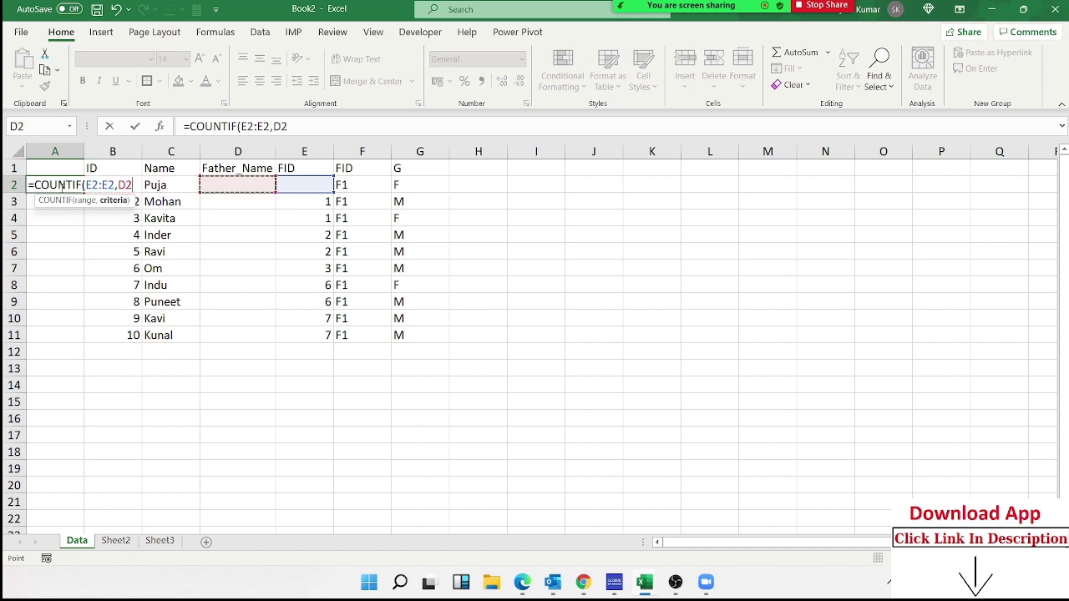
key(Right)
key(ctrl+Return)
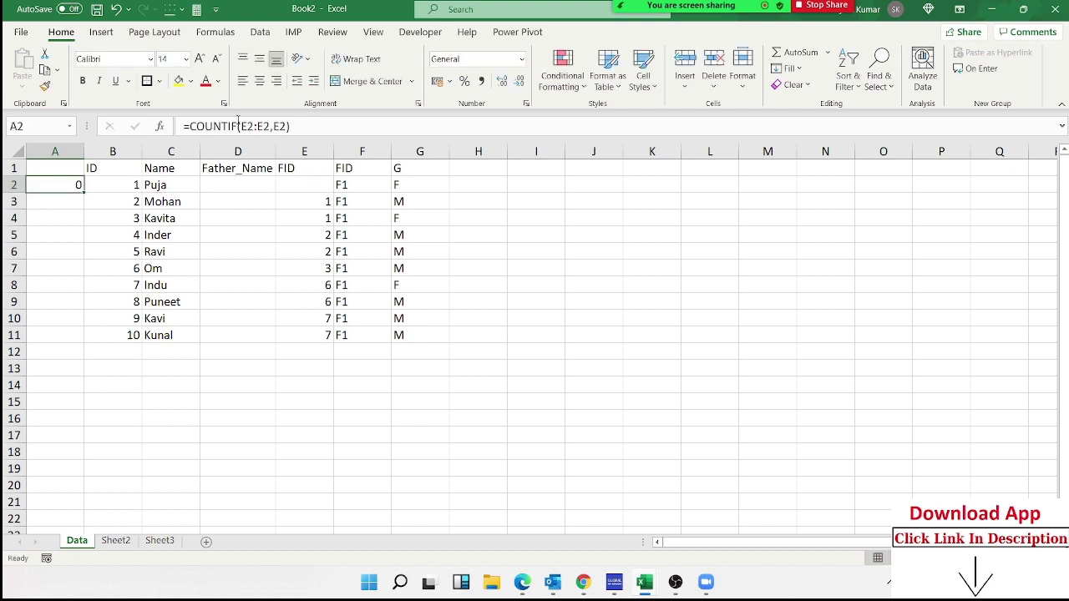
Change A2 to =COUNTIF($E$2:E2,E2)&"-"&E2 with an absolute range start.
click(317, 127)
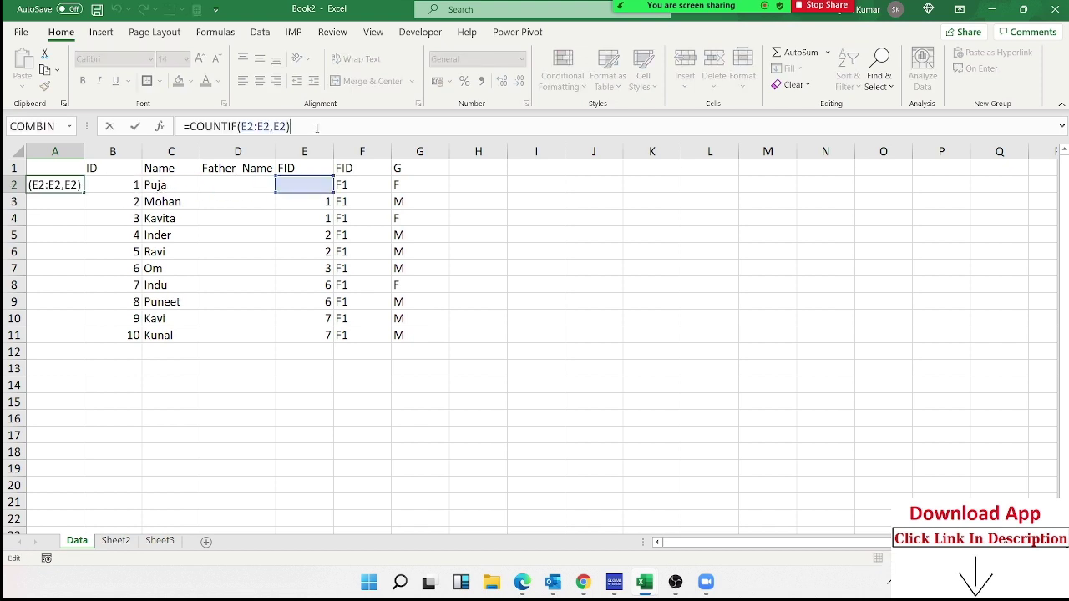
click(245, 126)
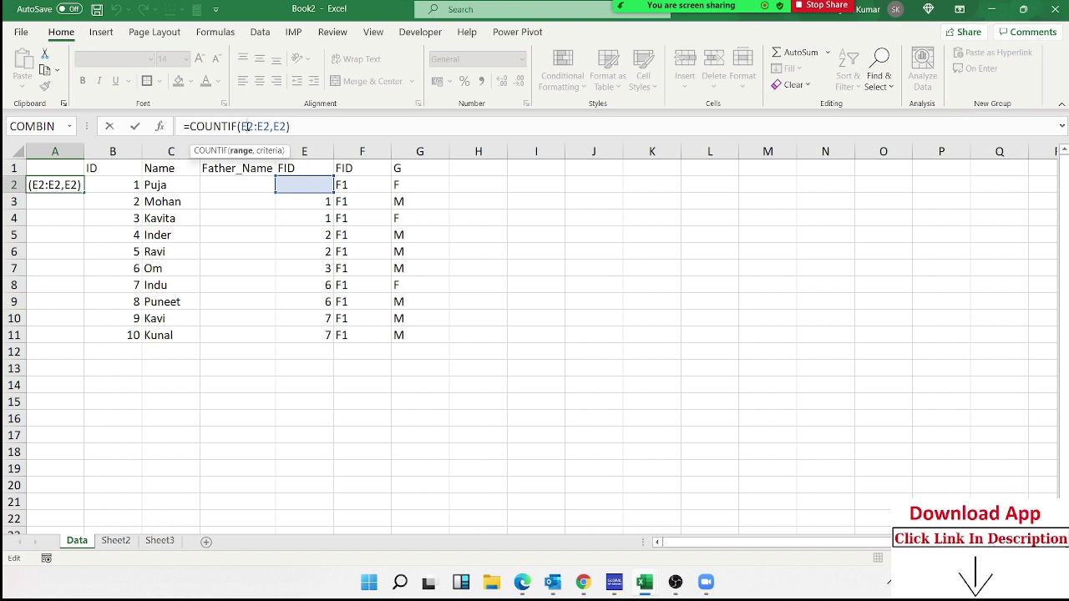
key(F4)
click(321, 129)
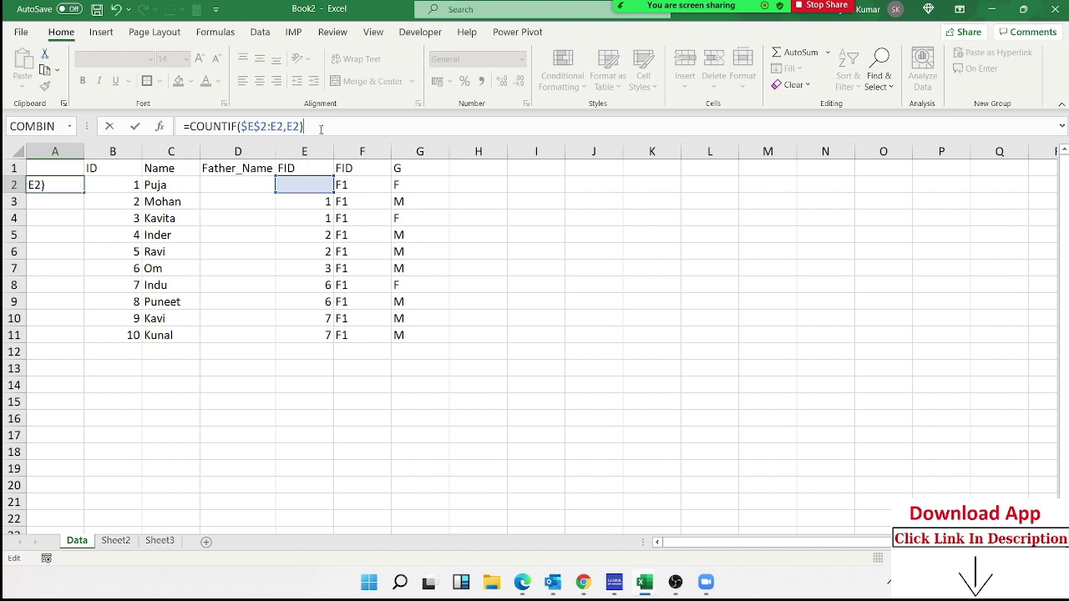
text(&"-")
text(&)
click(308, 183)
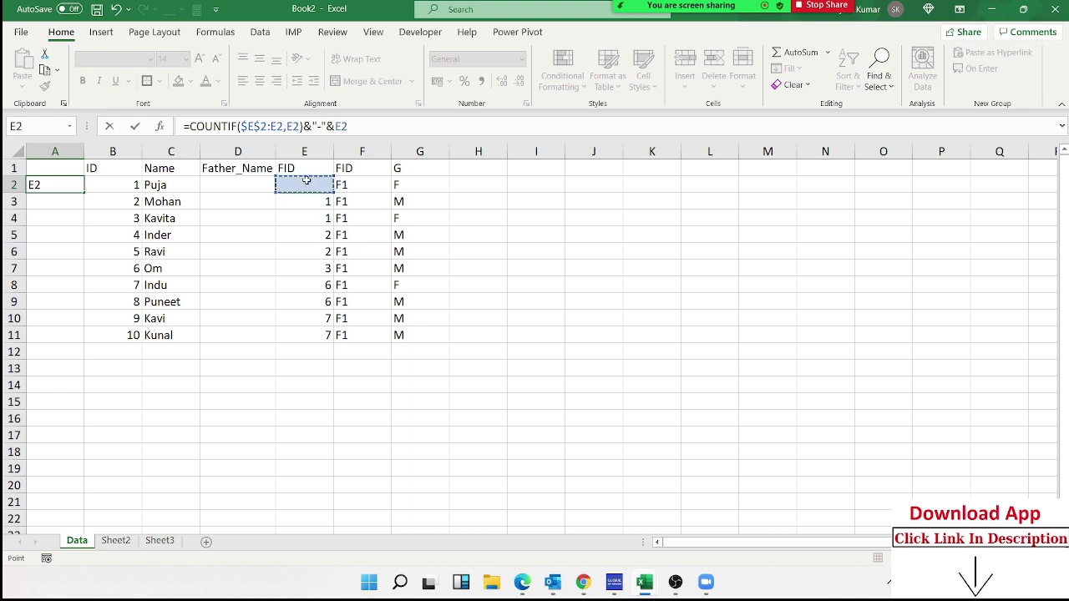
key(Return)
Fill the A2 key formula down to A11 and check the results.
click(50, 188)
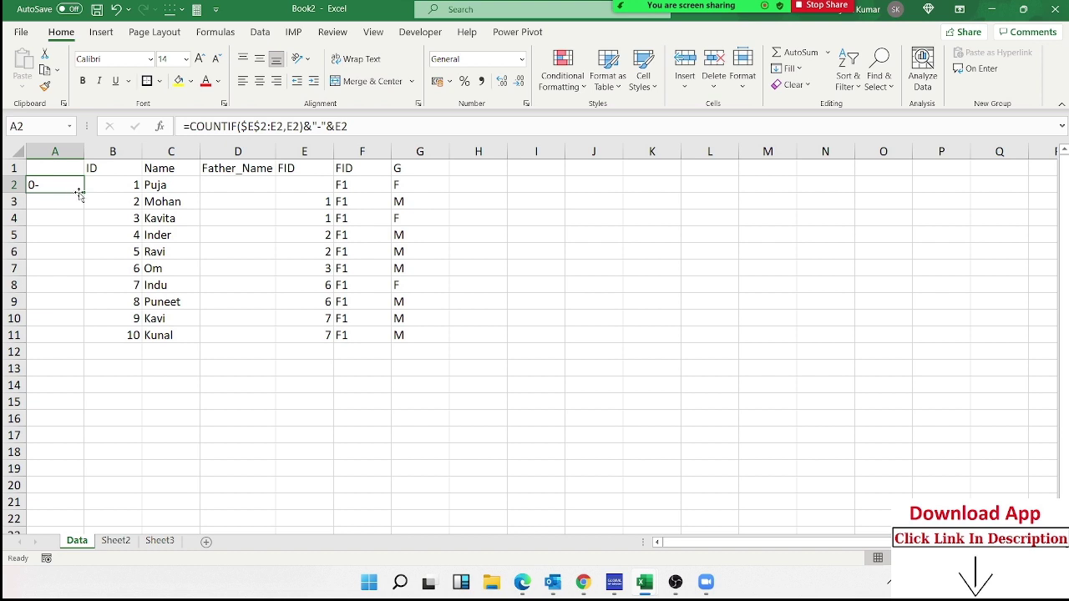
double_click(85, 193)
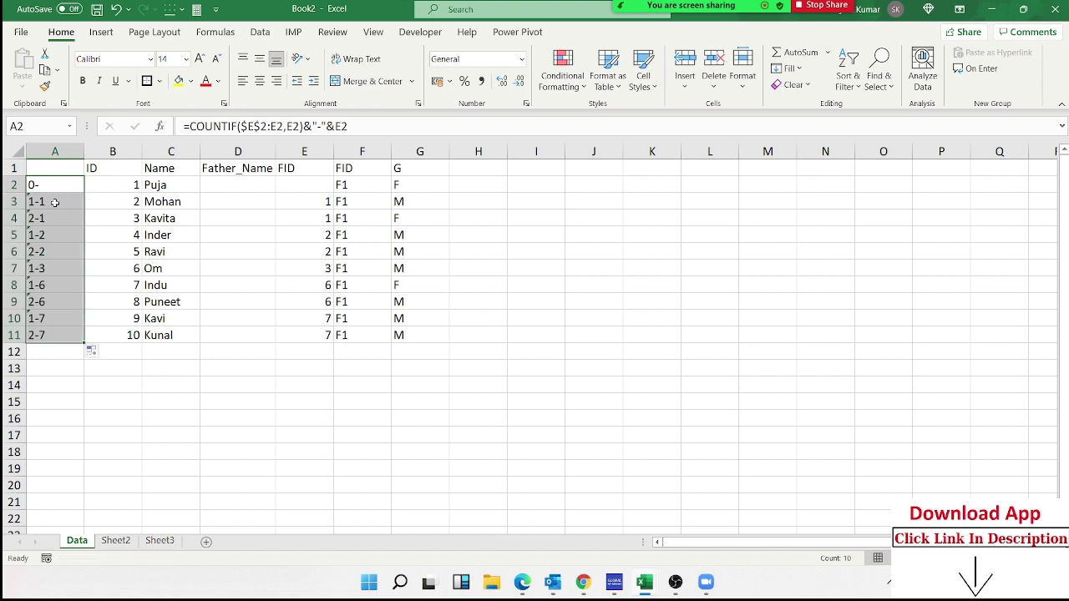
click(56, 203)
click(55, 214)
click(56, 236)
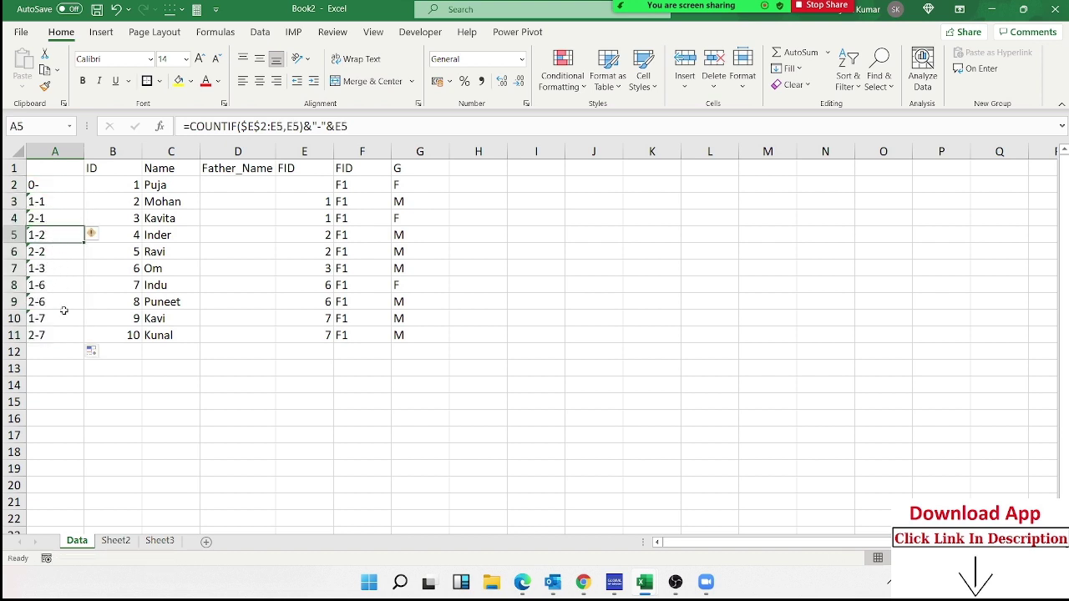
click(56, 335)
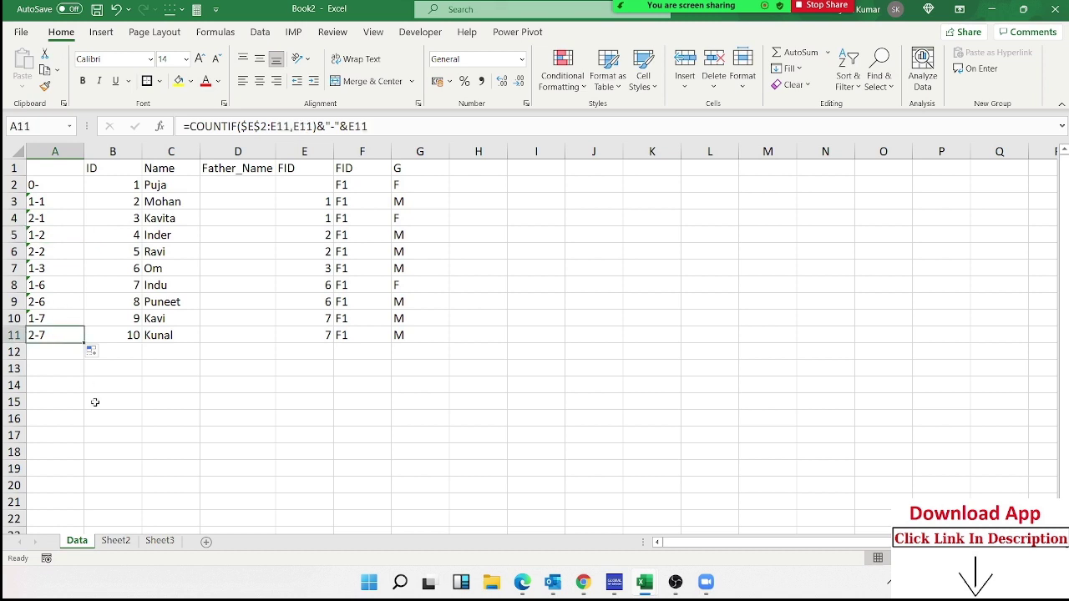
Enter a VLOOKUP in J10 keyed on 1-Puja's ID over Data columns A:B, showing ID 2.
click(121, 542)
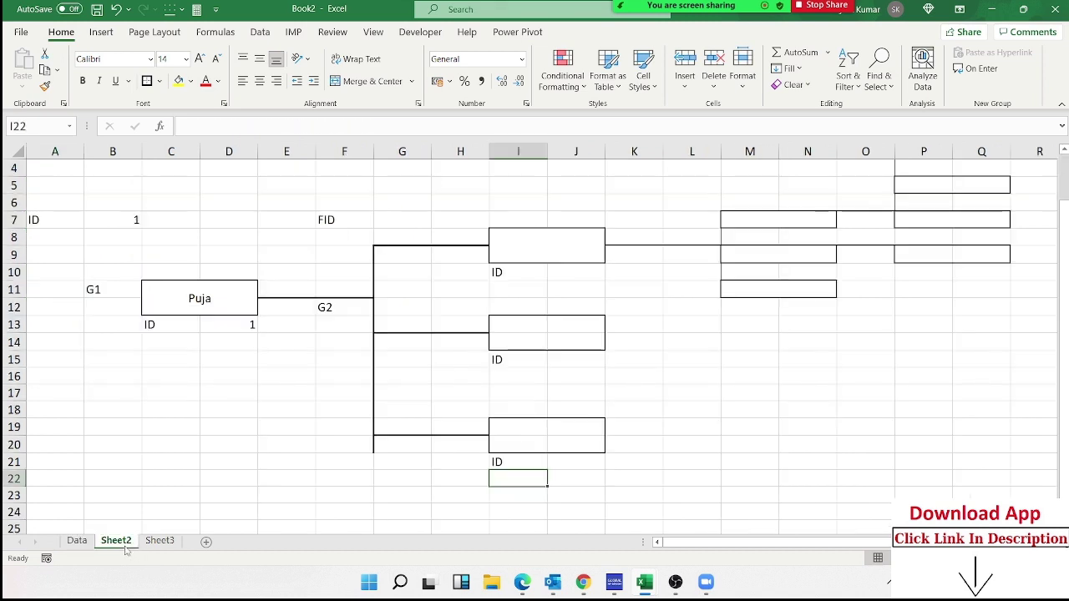
click(552, 272)
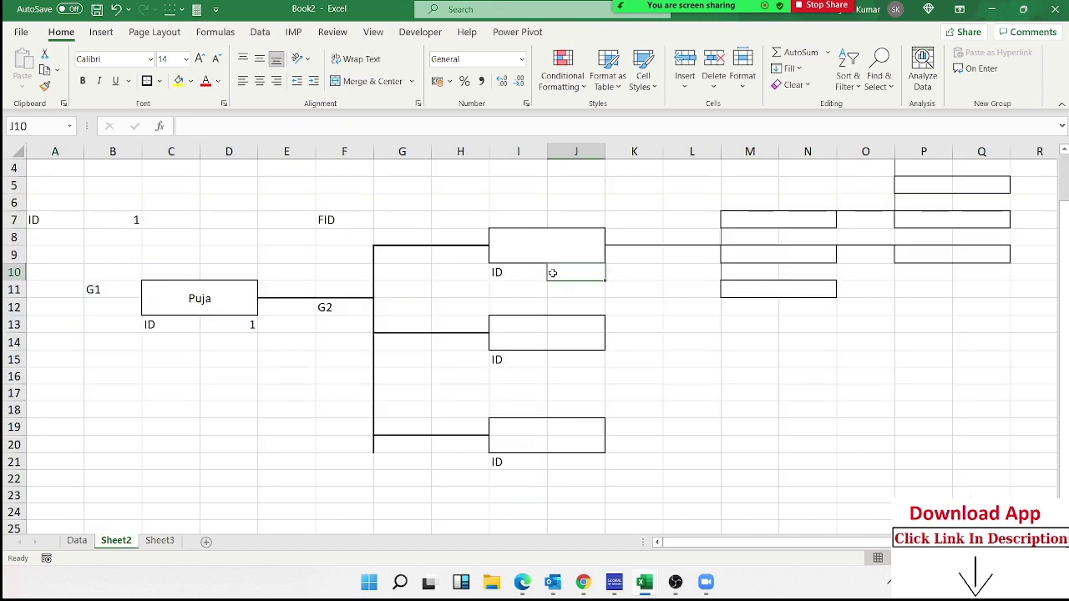
text(=vl)
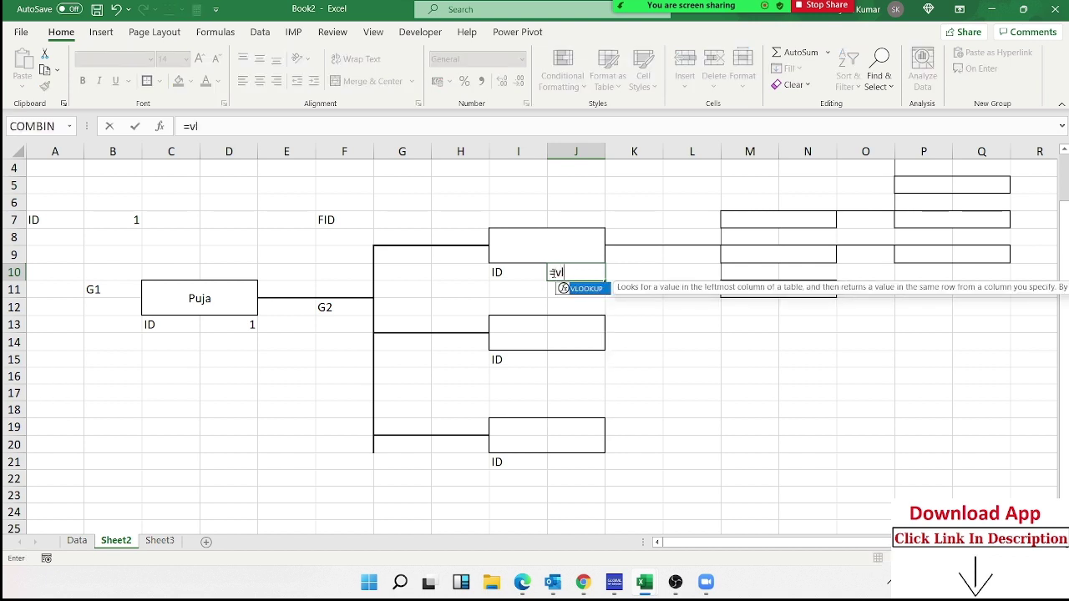
key(Tab)
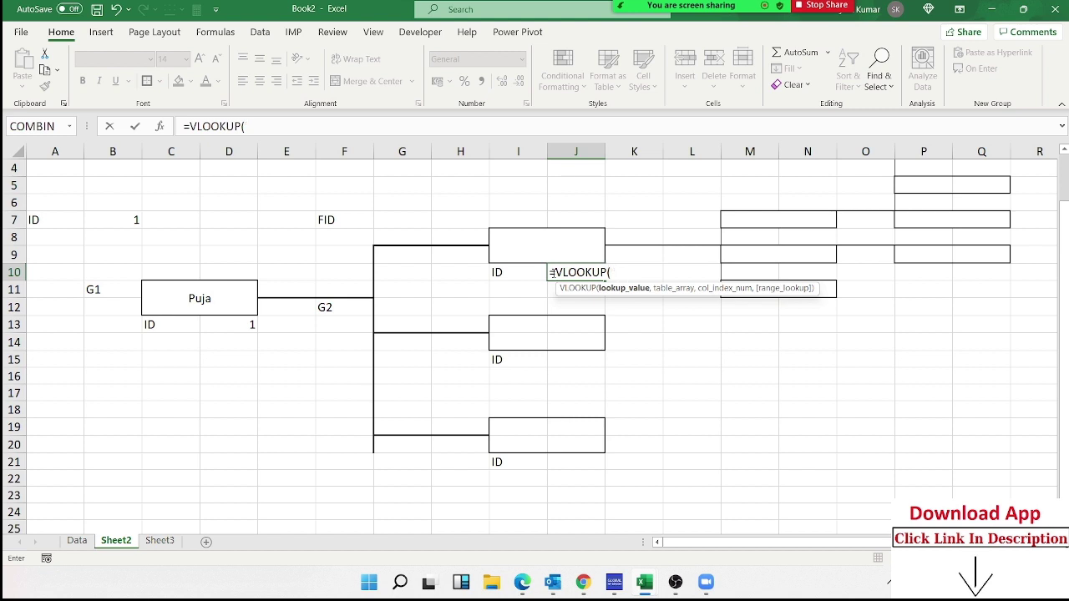
text(1)
text(&"-")
text(&)
click(236, 327)
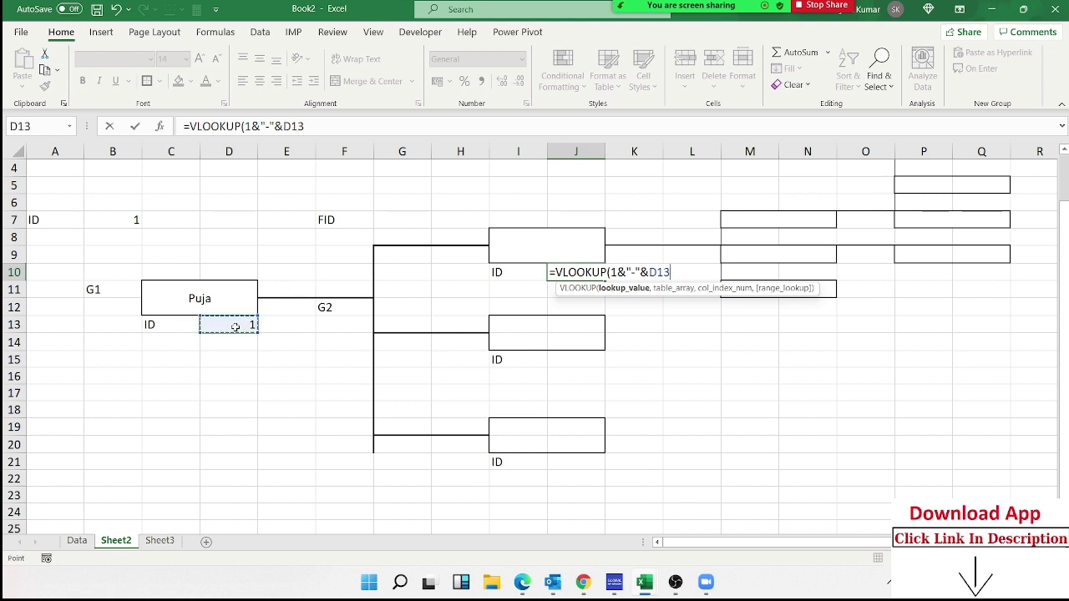
text(,)
click(77, 540)
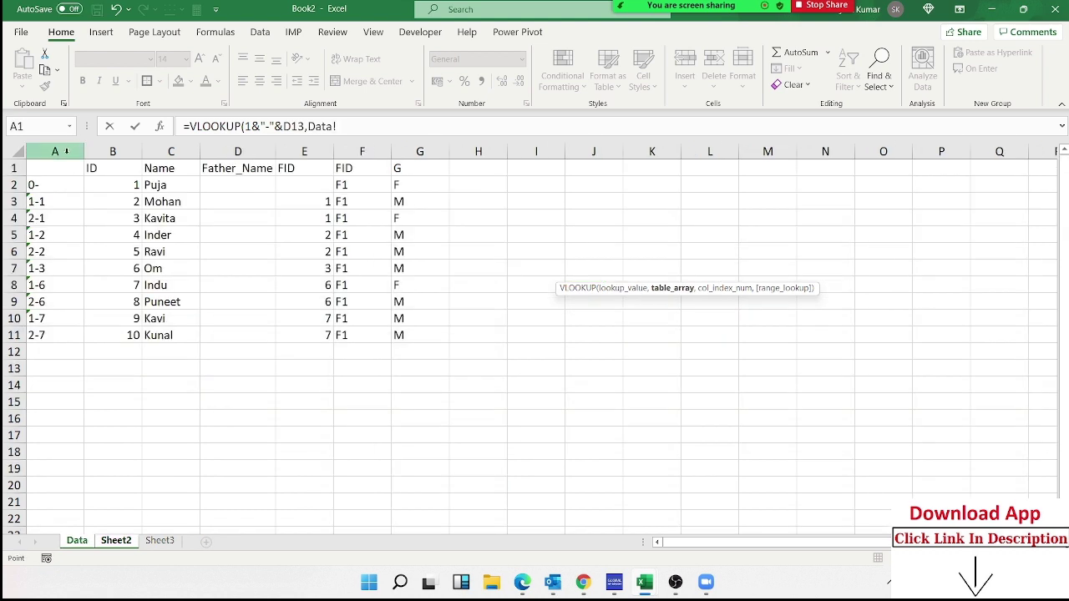
drag(67, 152, 139, 161)
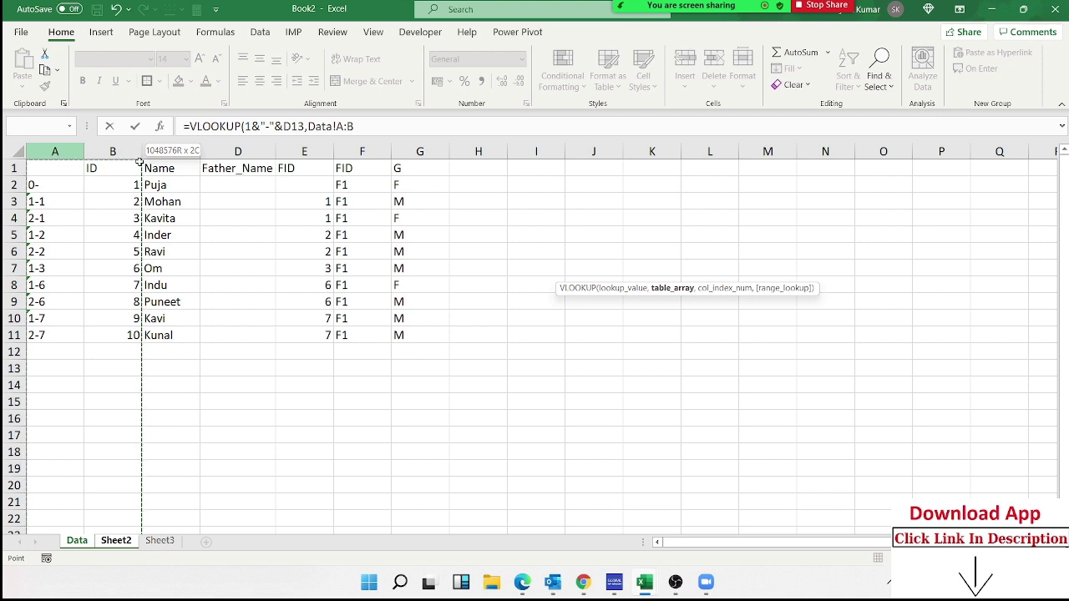
text(,2,0)
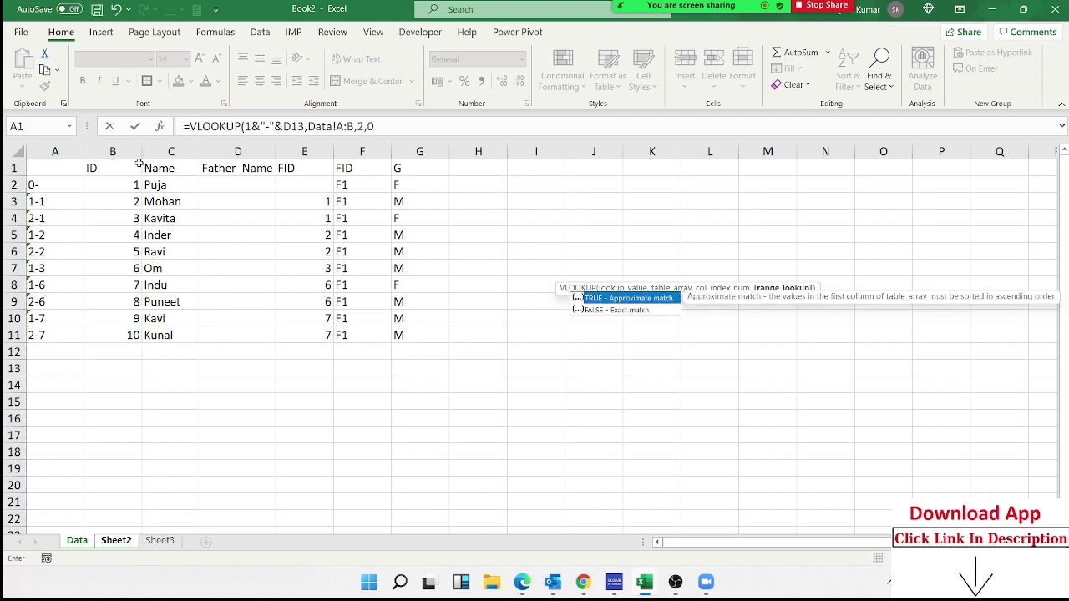
key(Return)
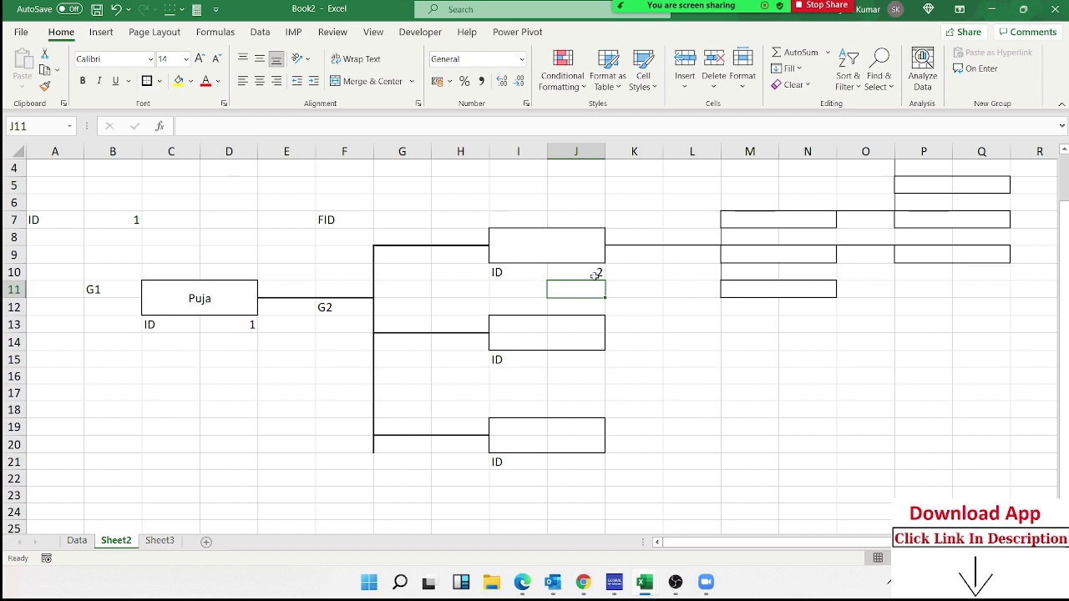
Copy J10's lookup formula into the first child's box I8.
click(594, 276)
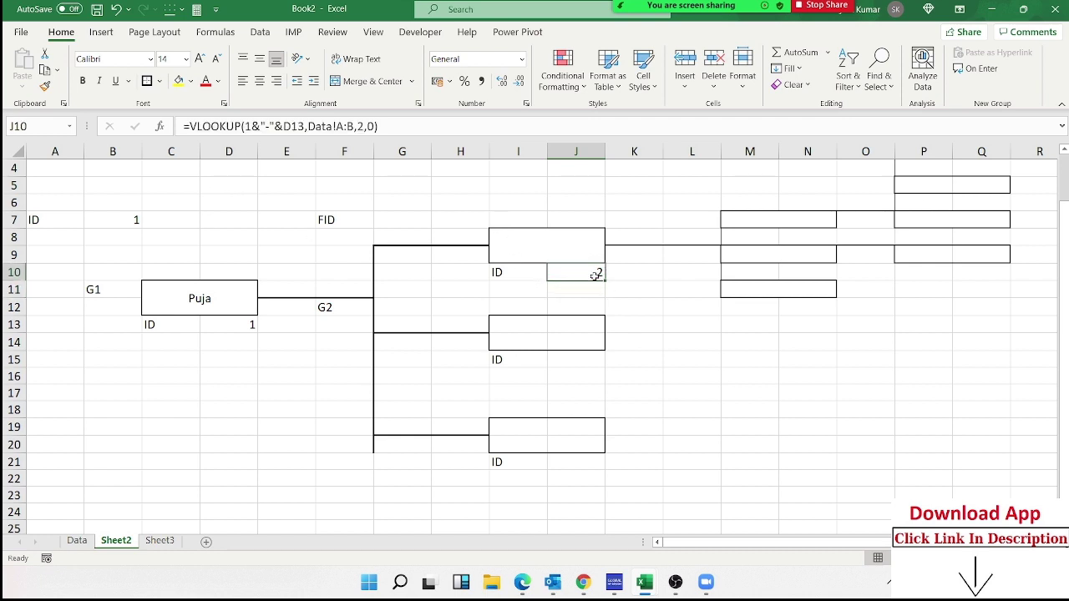
click(401, 123)
click(528, 249)
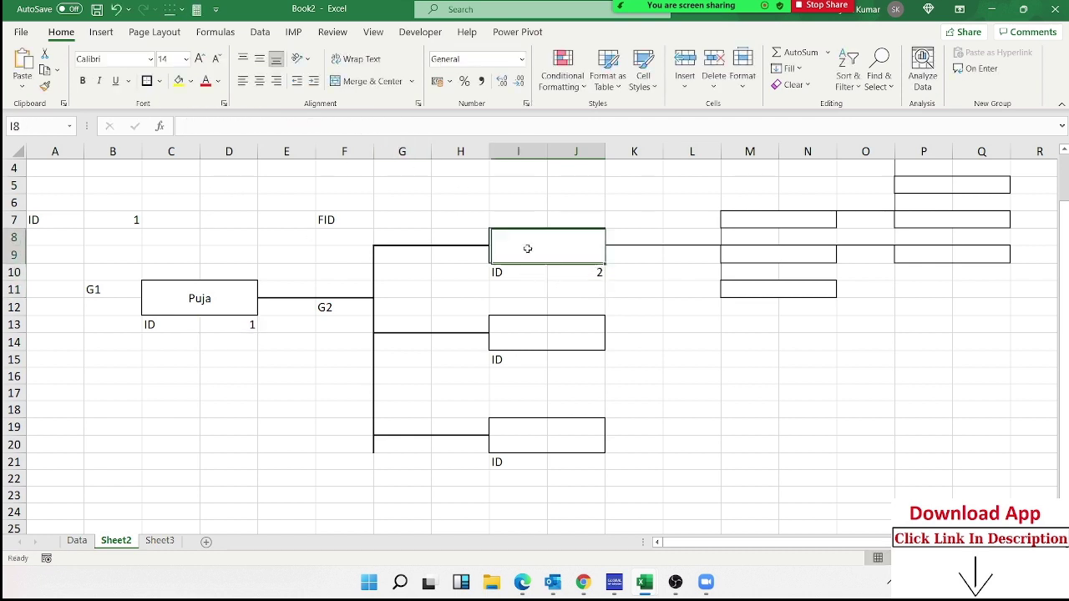
text(=VLOOKUP(1&"-"&D13,Data!A:B,2,0))
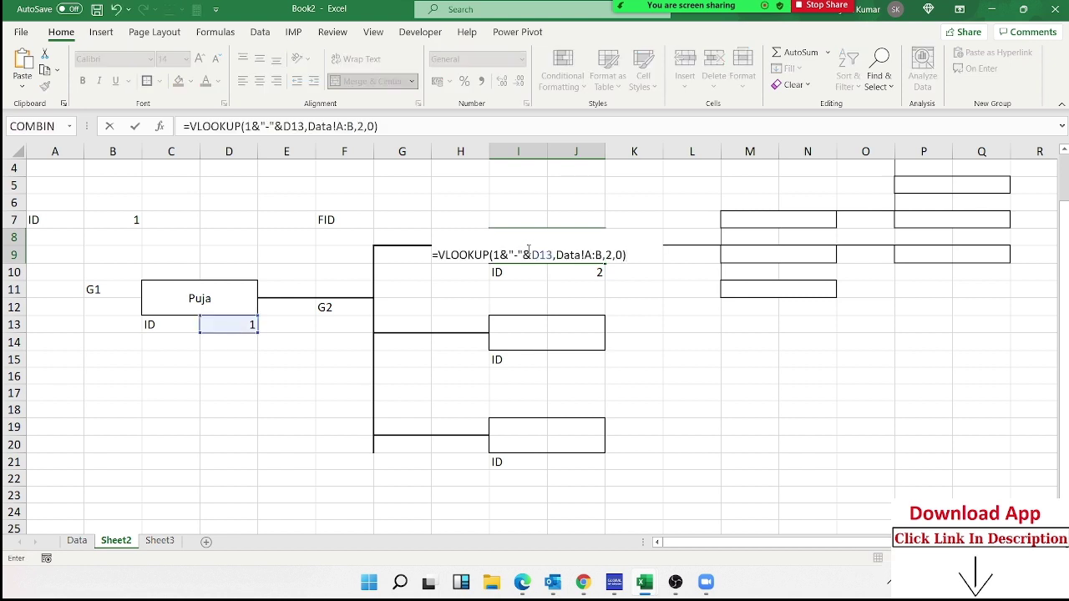
key(Return)
click(539, 247)
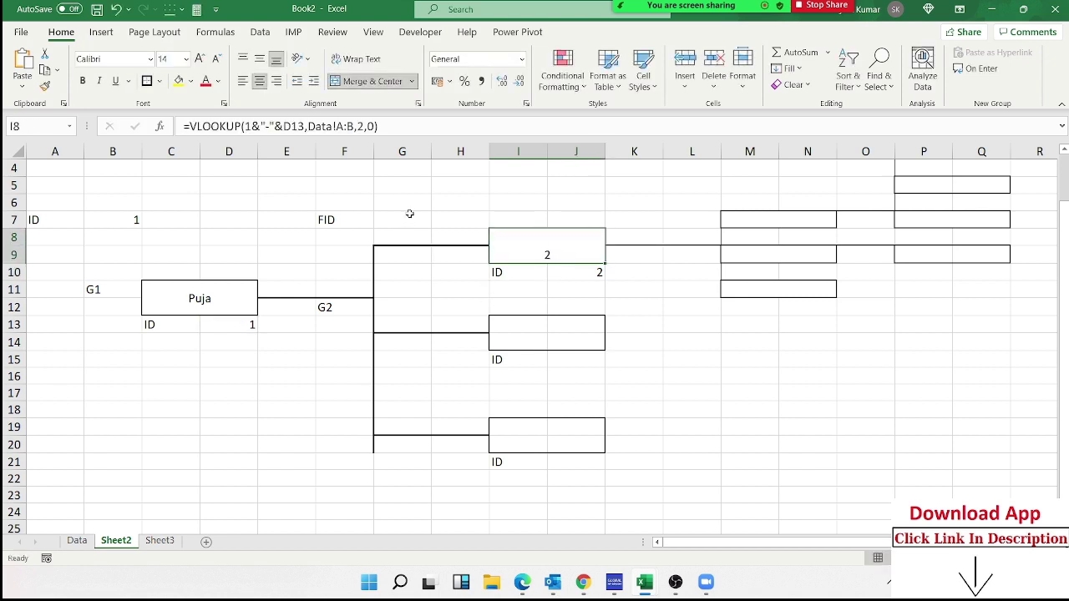
click(361, 126)
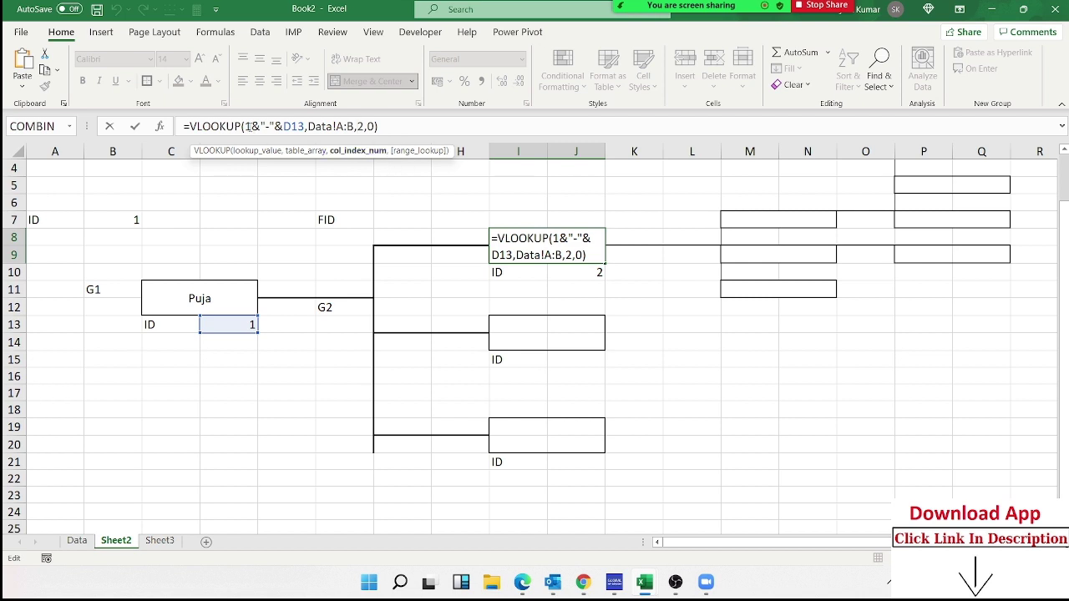
click(526, 247)
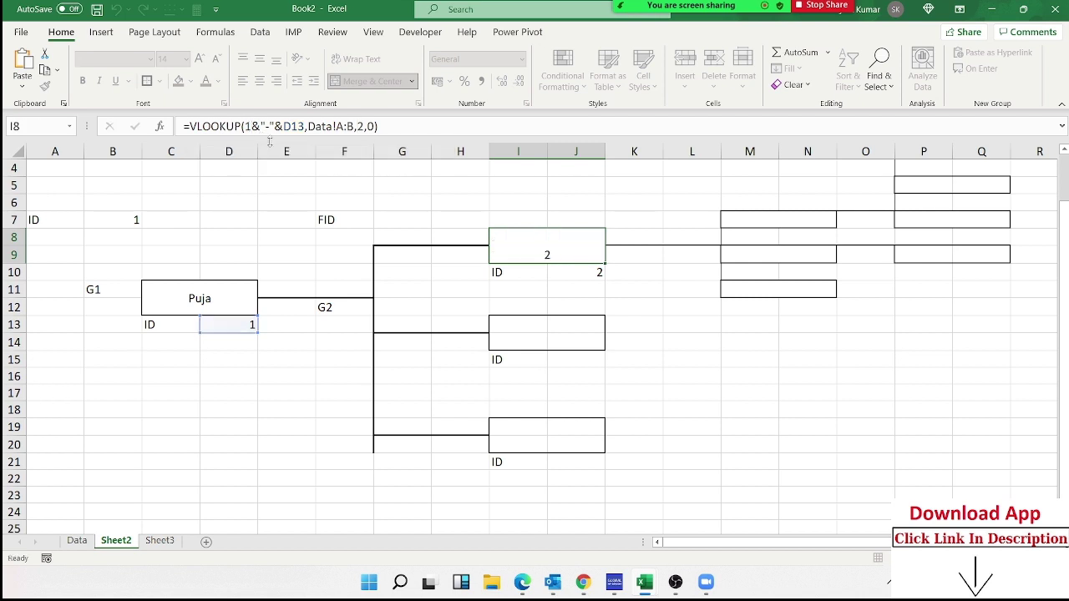
Put the lookup in J15 with count 2 in the key, showing ID 3.
click(594, 344)
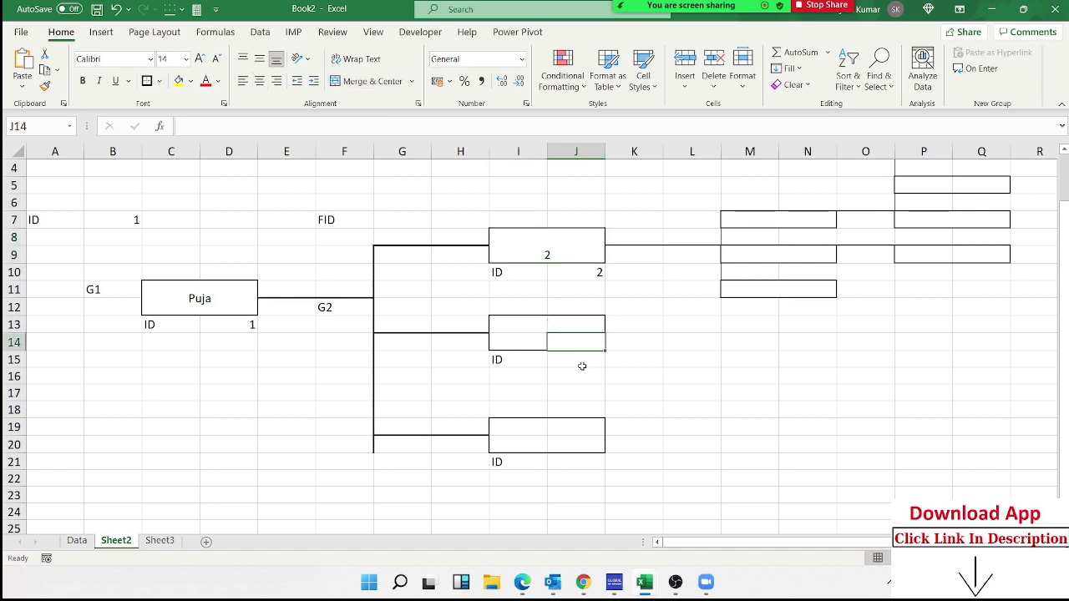
click(580, 360)
click(243, 133)
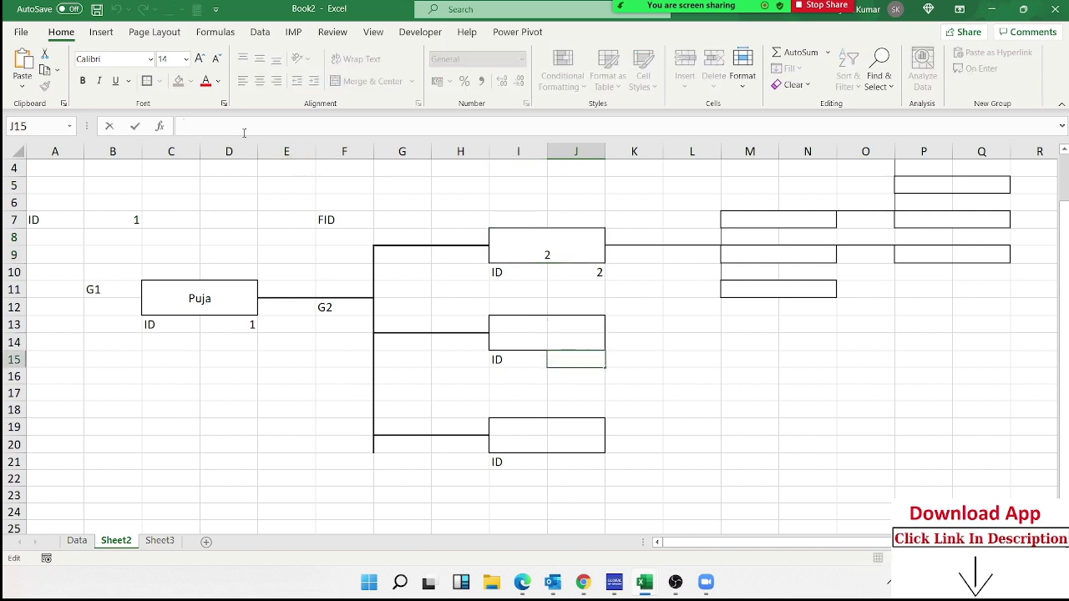
text(=VLOOKUP(1&"-"&D13,Data!A:B,2,0))
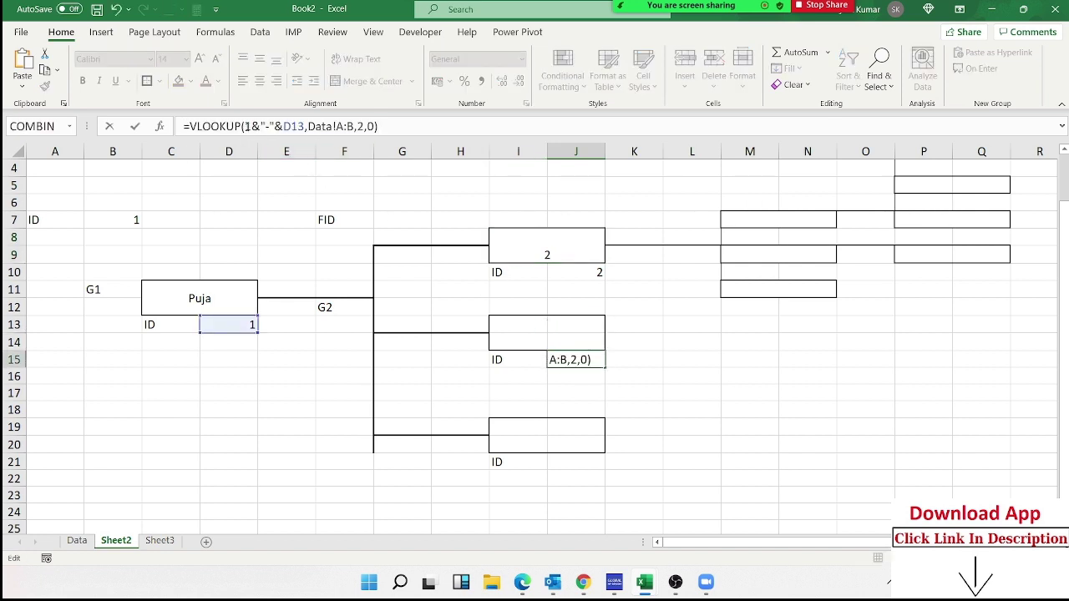
click(245, 127)
key(Delete)
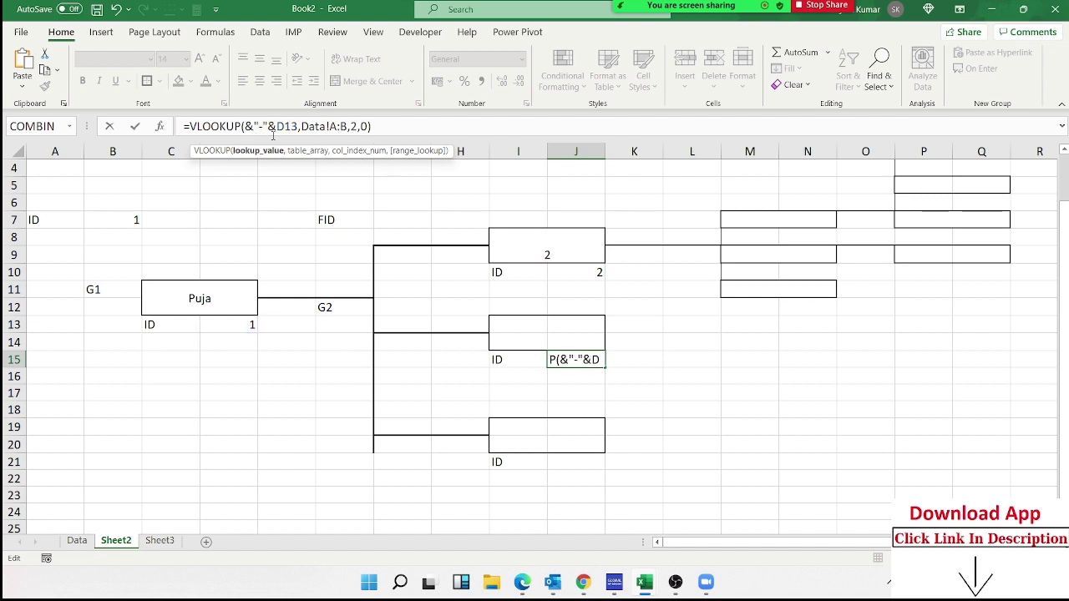
text(2)
key(Return)
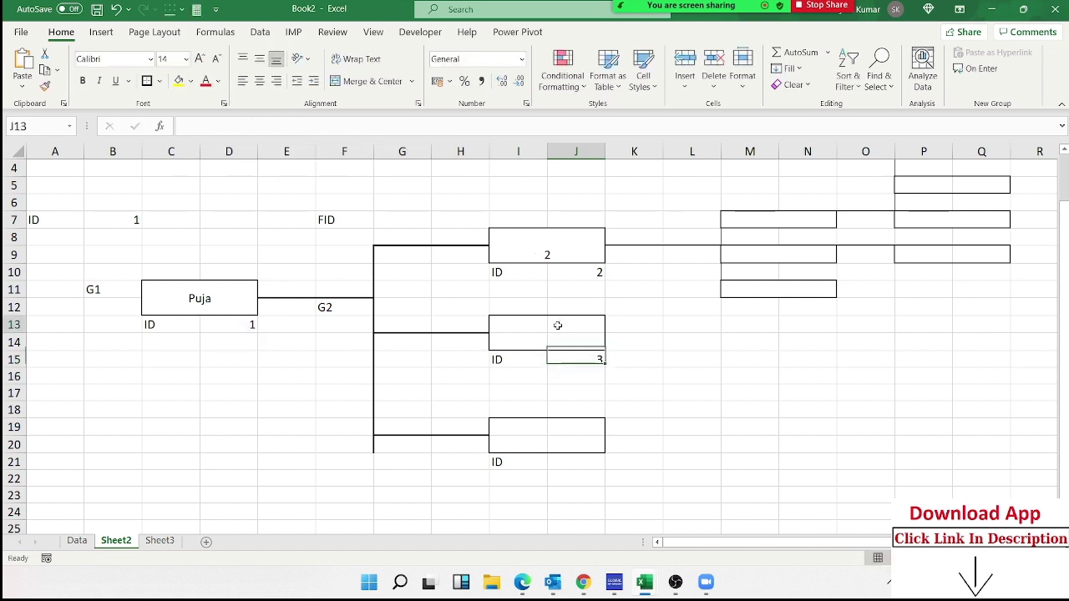
Merge I13:J14 and give it the lookup over Data A:C, column 2.
drag(530, 329, 572, 342)
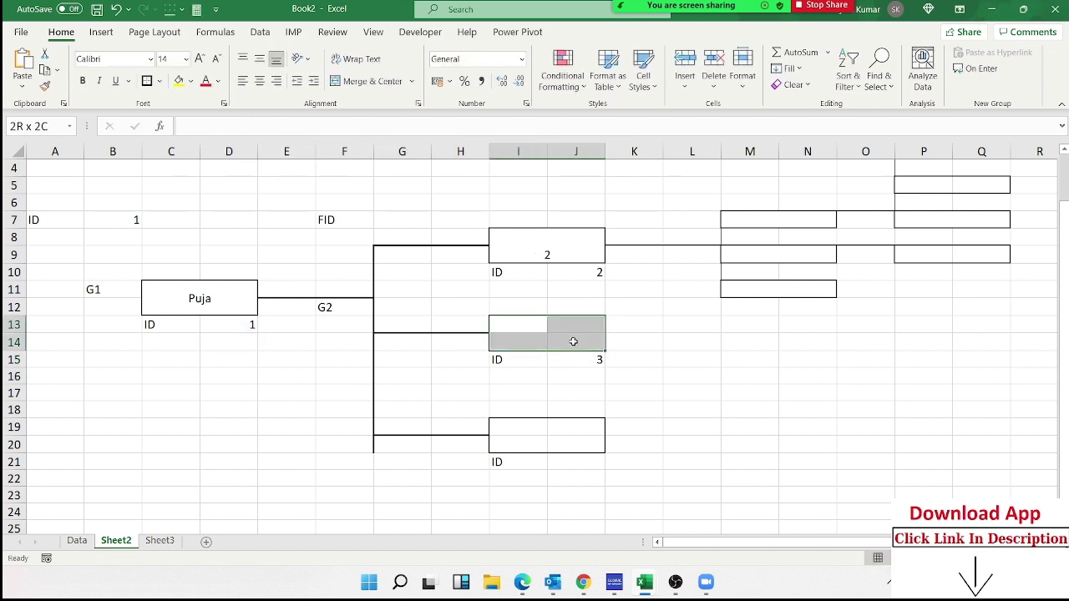
click(386, 81)
double_click(577, 337)
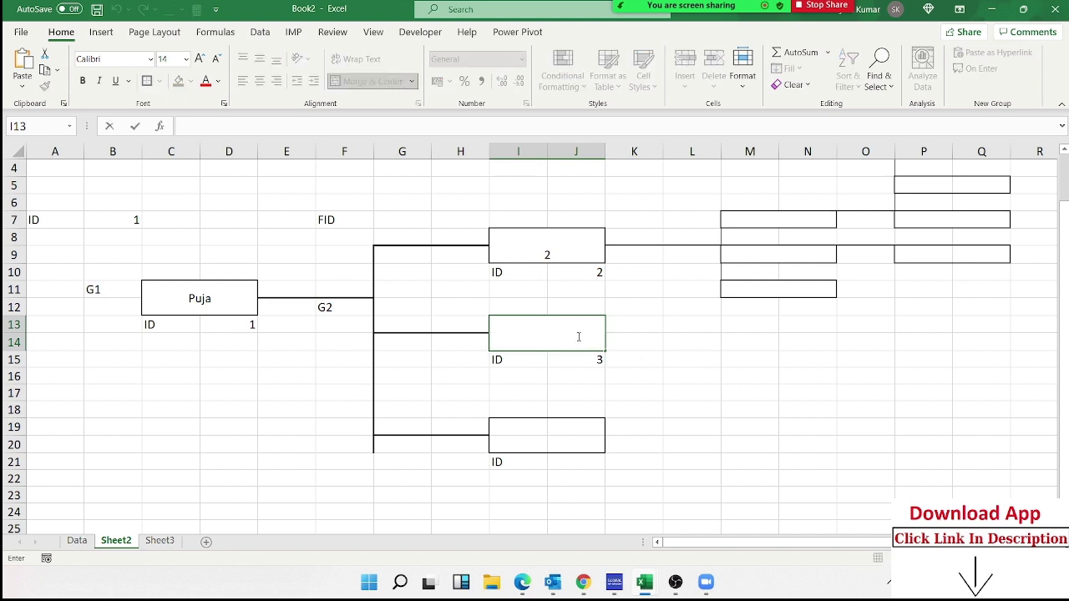
text(=VLOOKUP(1&"-"&D13,Data!A:B,2,0))
click(599, 341)
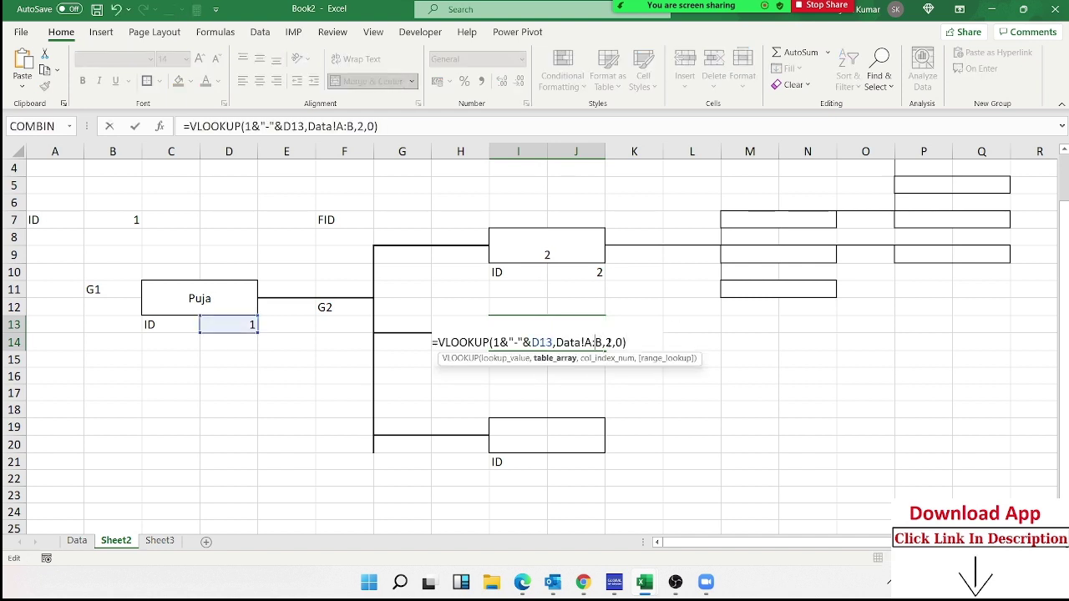
key(BackSpace)
text(X)
key(BackSpace)
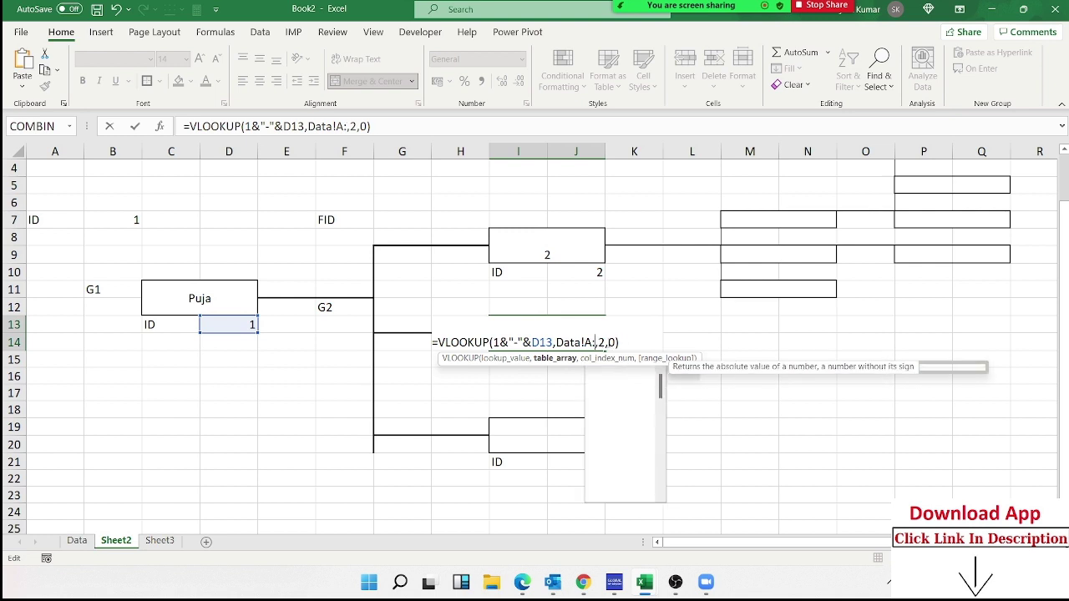
text(C)
click(616, 358)
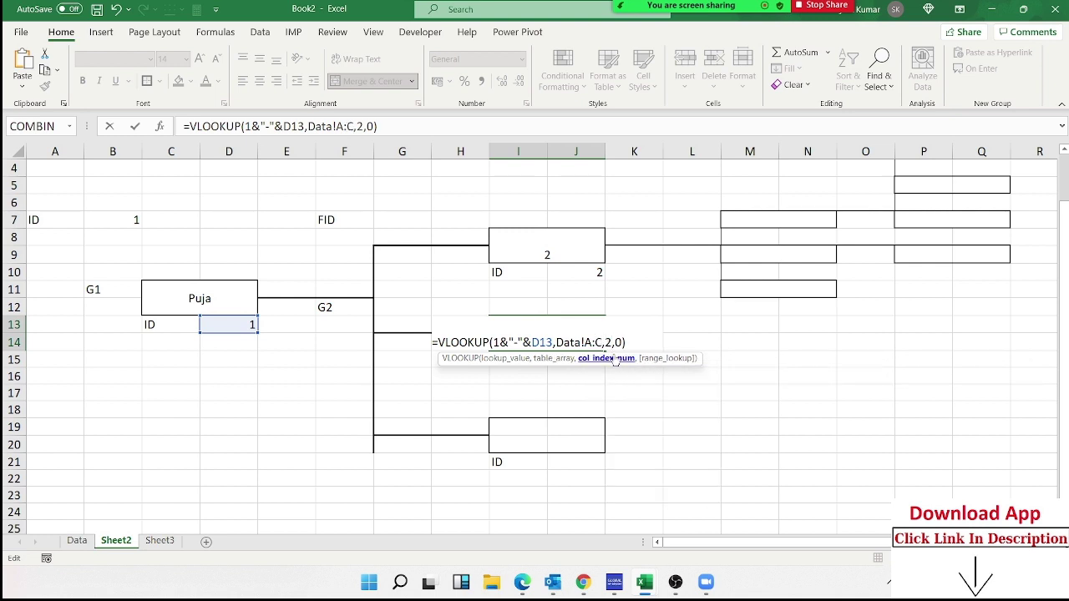
key(BackSpace)
text(2)
key(Return)
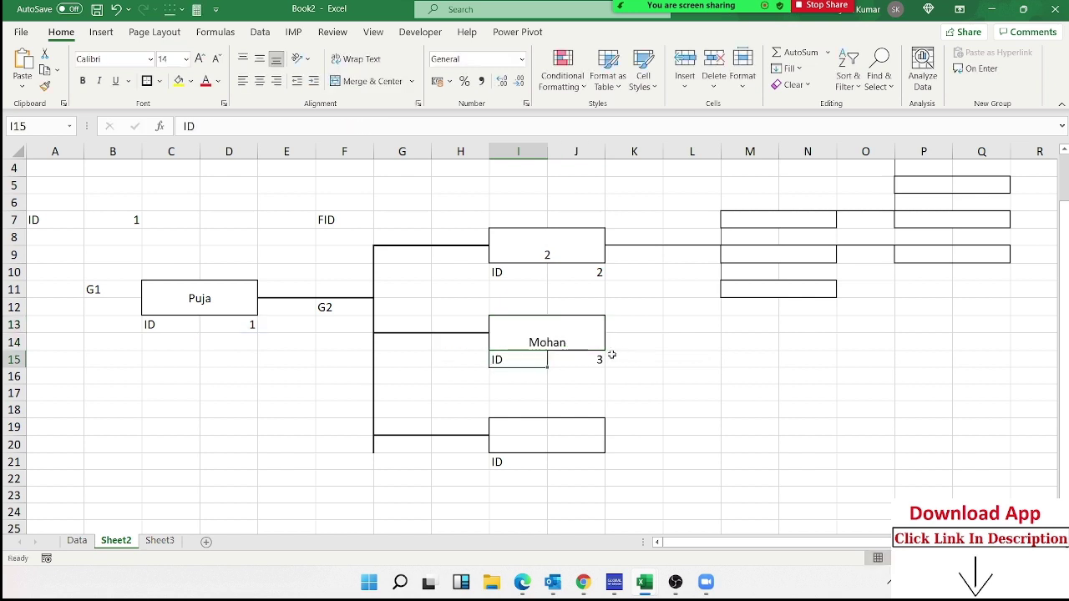
Widen the top child box I8's lookup range to Data!A:C.
drag(547, 355, 552, 254)
key(Return)
click(536, 238)
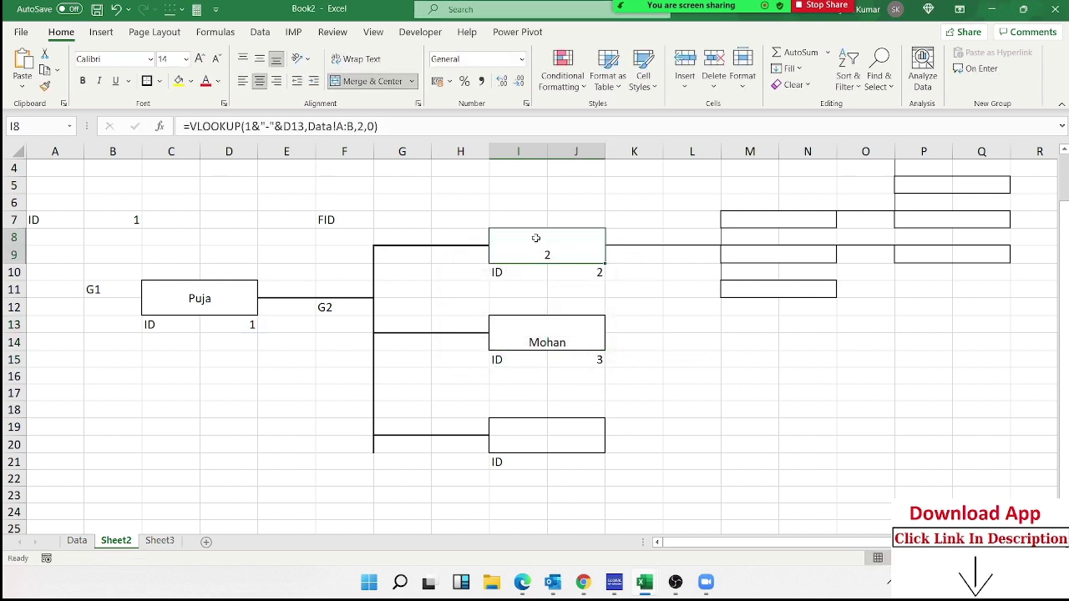
click(350, 125)
key(BackSpace)
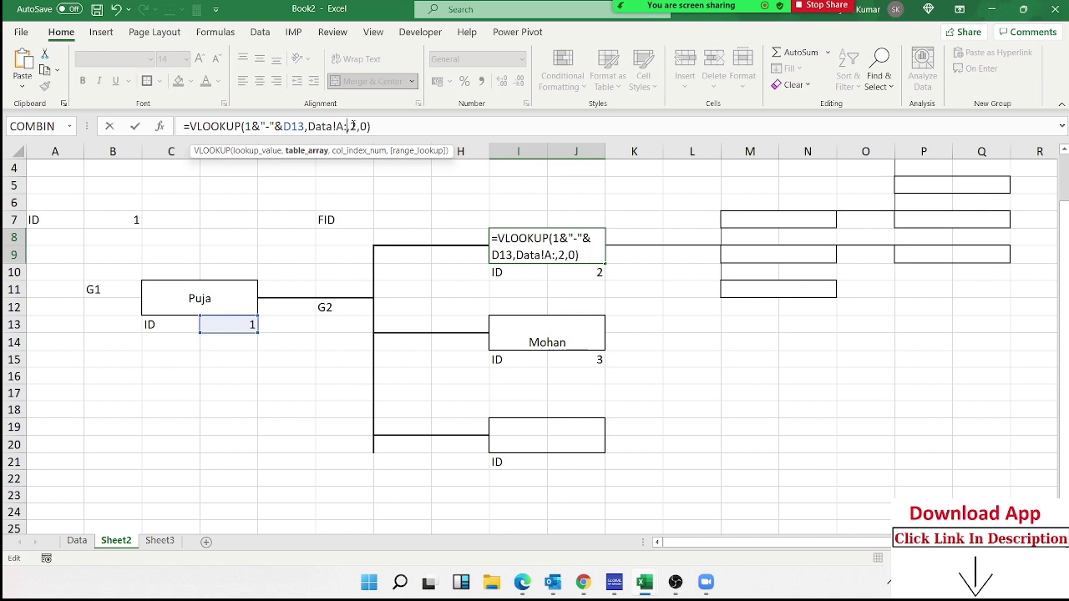
text(C)
click(359, 126)
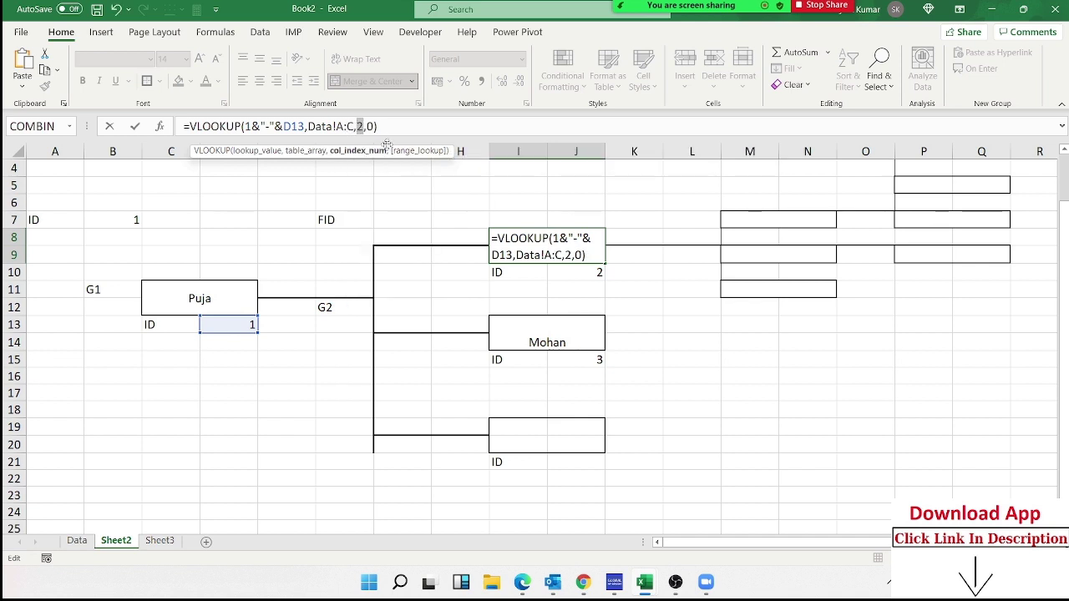
key(Return)
Change the second child box's lookup number from 1 to 2 so it shows Kavita.
click(585, 338)
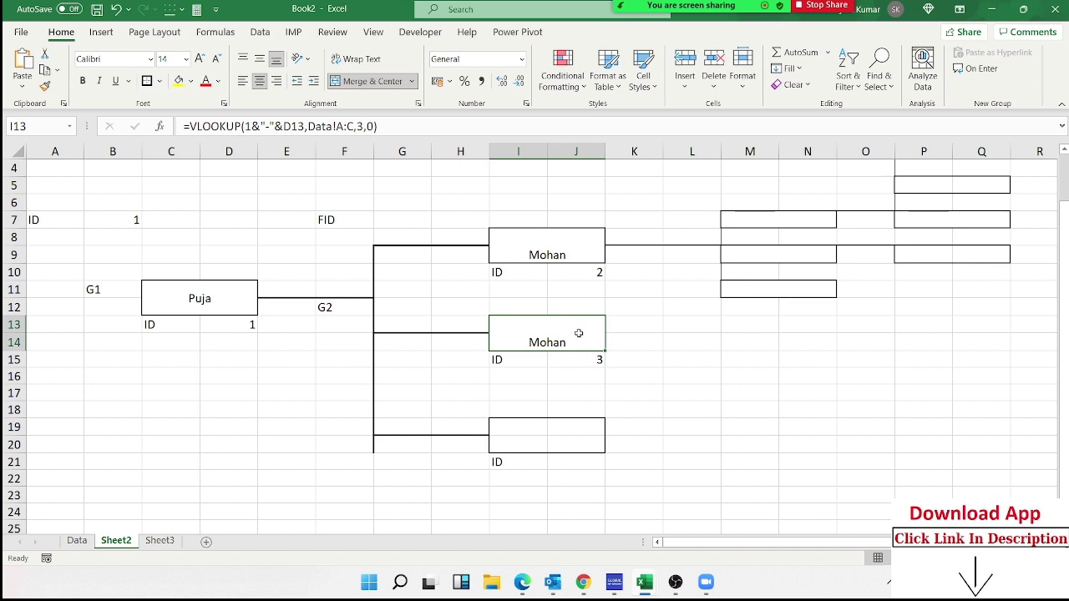
click(551, 254)
double_click(549, 341)
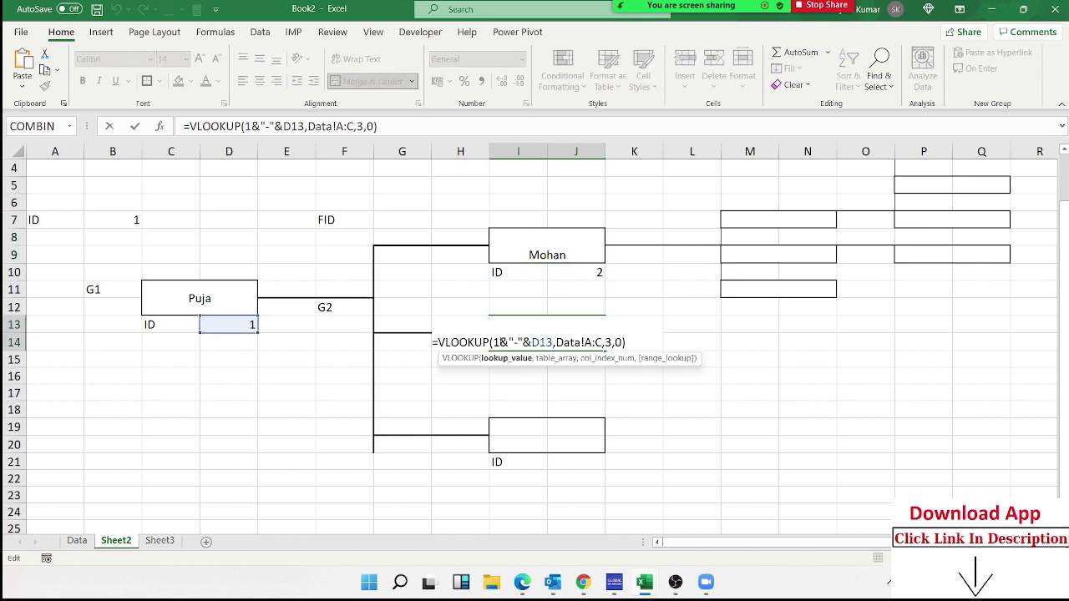
key(BackSpace)
text(2)
key(Return)
Copy the second box's formula text and select the third child box cells.
click(566, 344)
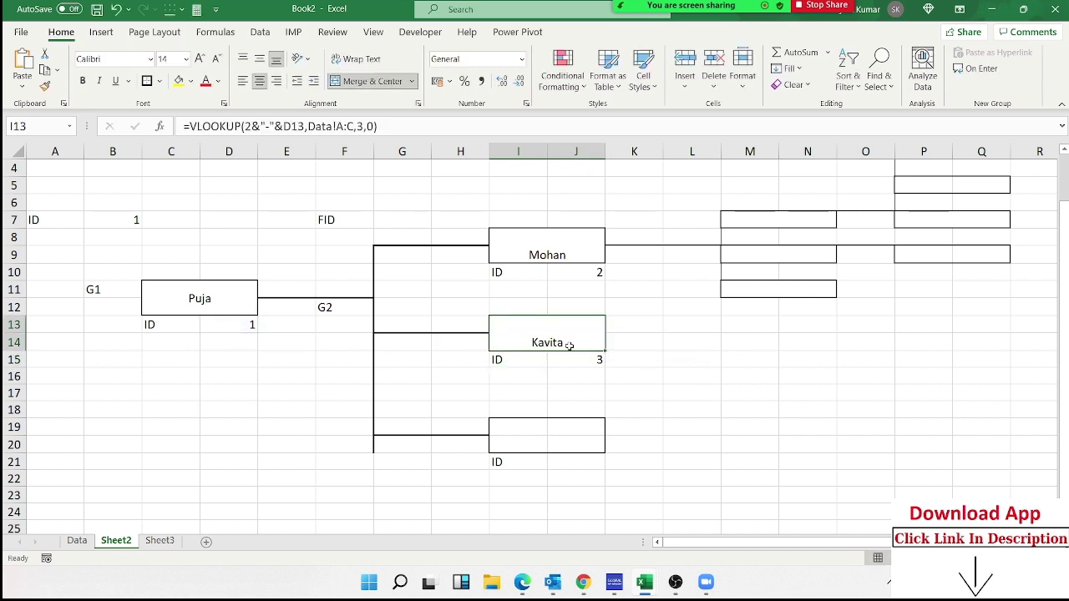
drag(398, 120, 167, 132)
key(ctrl+c)
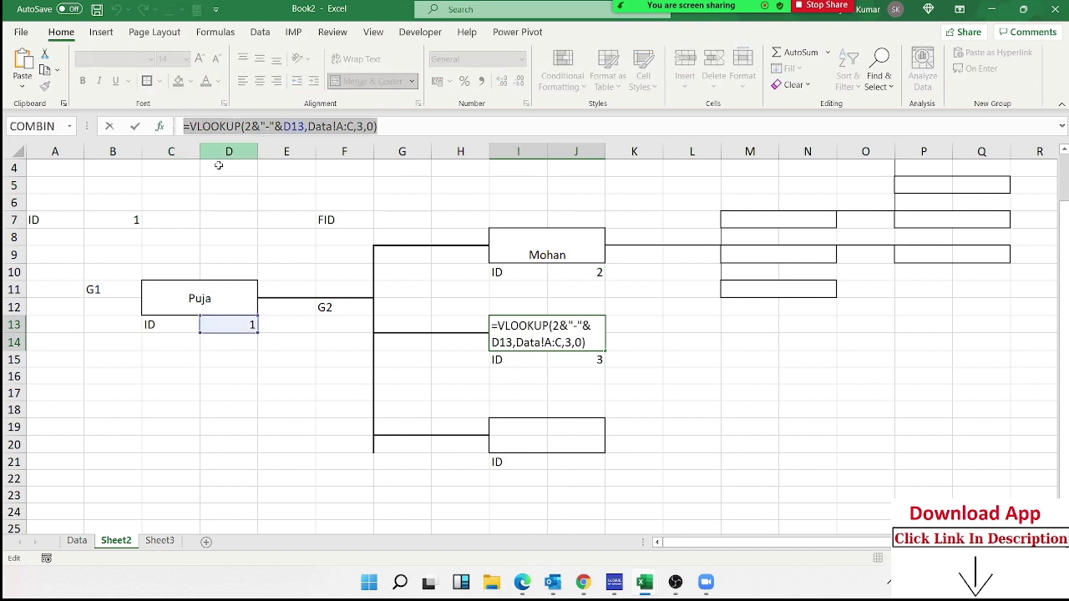
key(Escape)
mouse_move(521, 433)
mouse_down()
mouse_move(584, 437)
mouse_move(584, 447)
mouse_up()
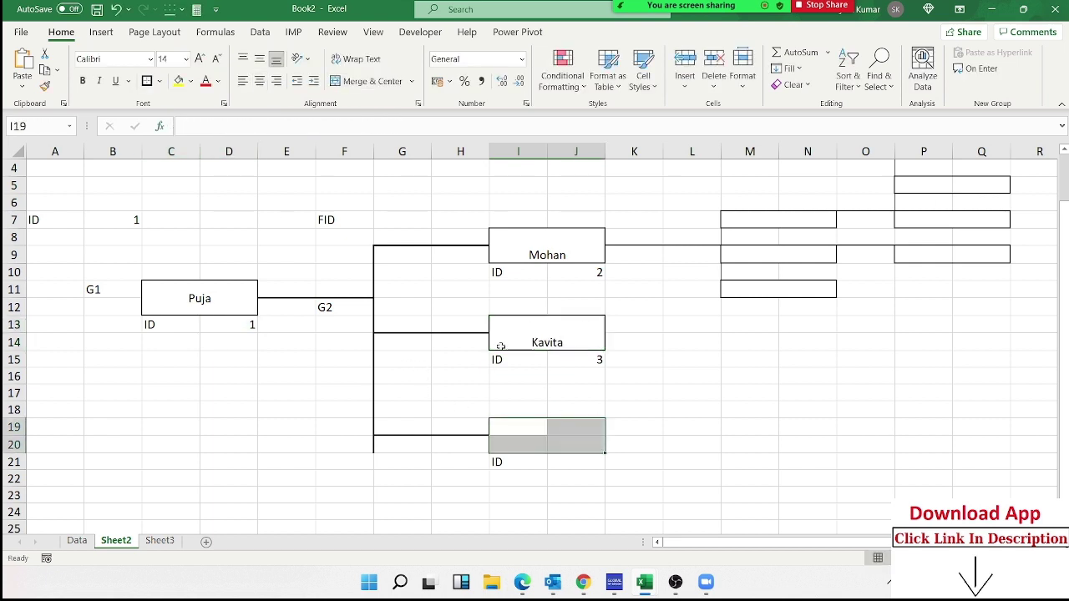
Merge I19:J20 and paste the lookup keyed on 3, returning #N/A.
key(alt+h)
key(m)
key(c)
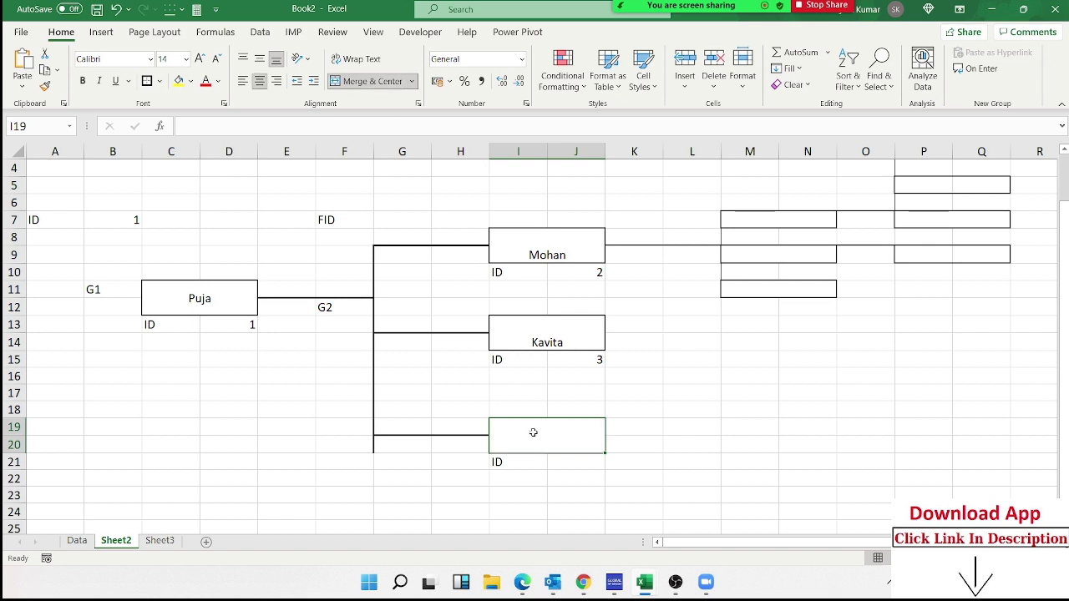
double_click(521, 434)
key(ctrl+v)
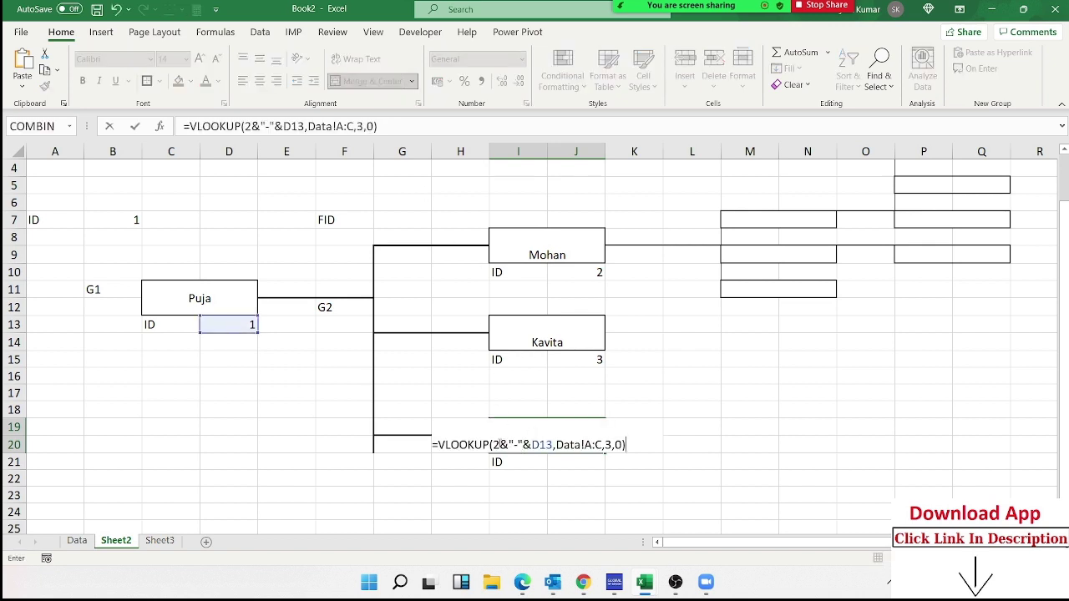
click(494, 444)
key(Delete)
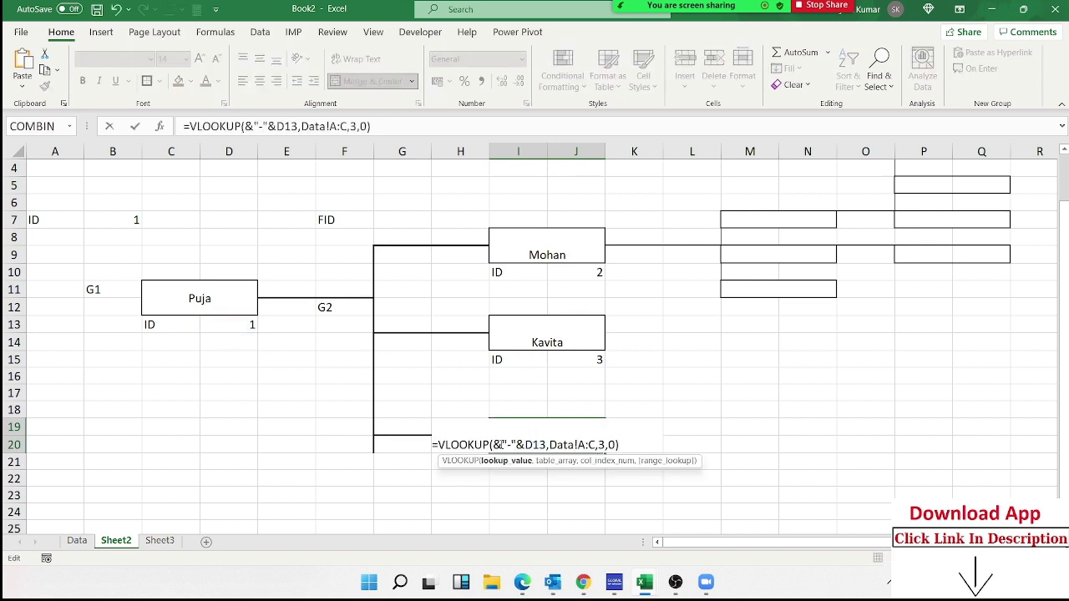
text(3)
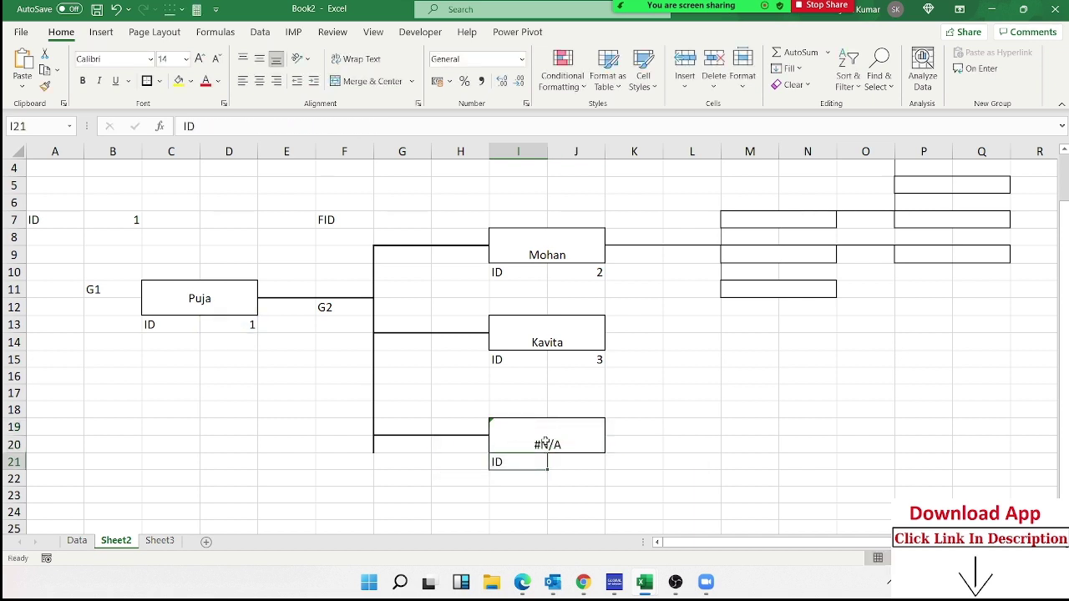
key(Return)
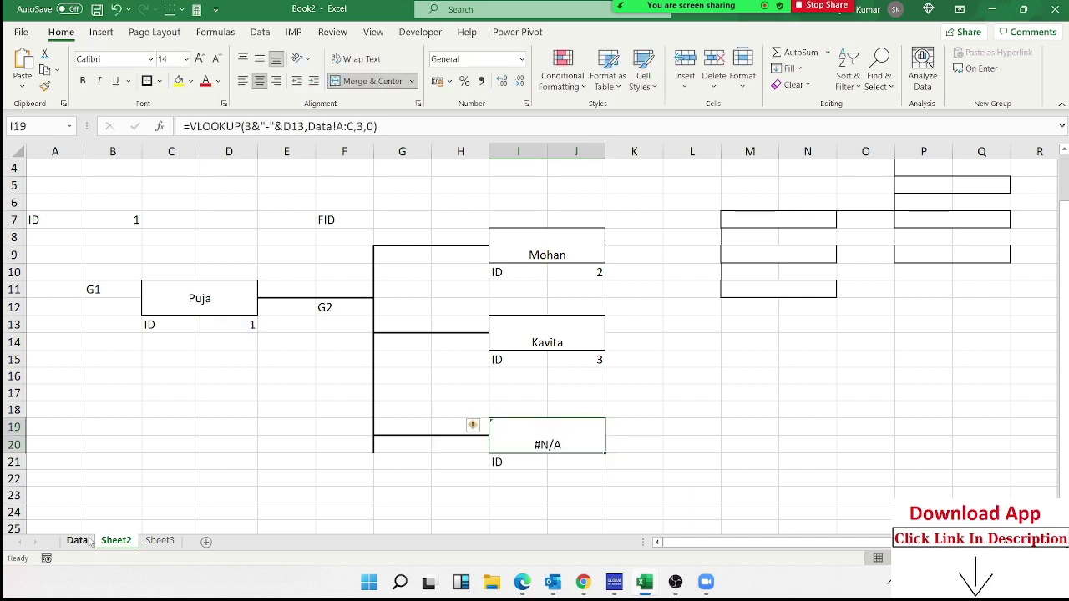
Check the Data sheet for rows with parent ID 1, then return to Sheet2.
click(79, 541)
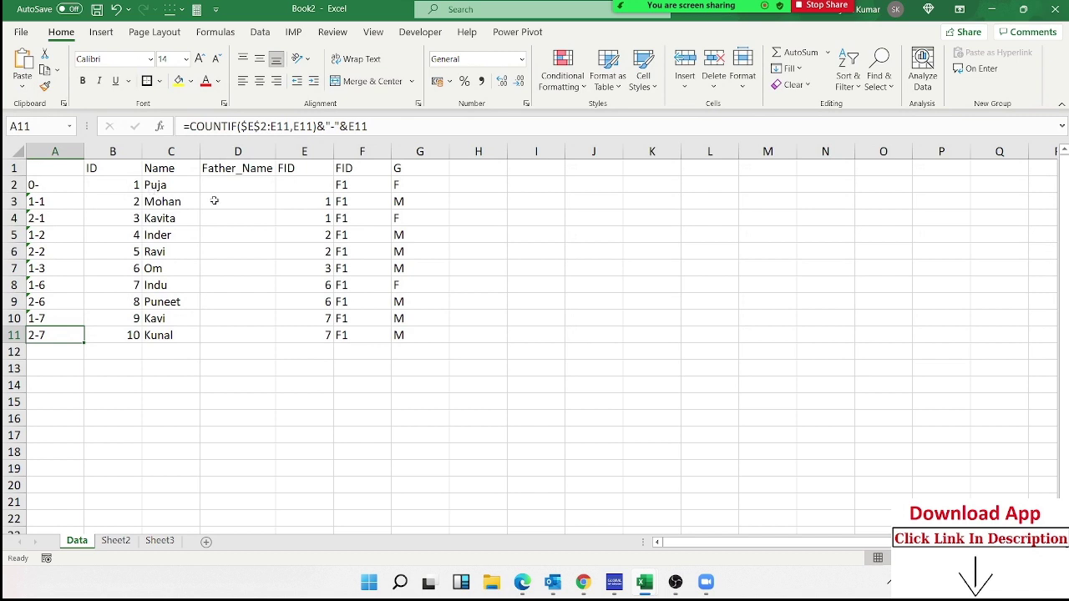
drag(299, 217, 295, 202)
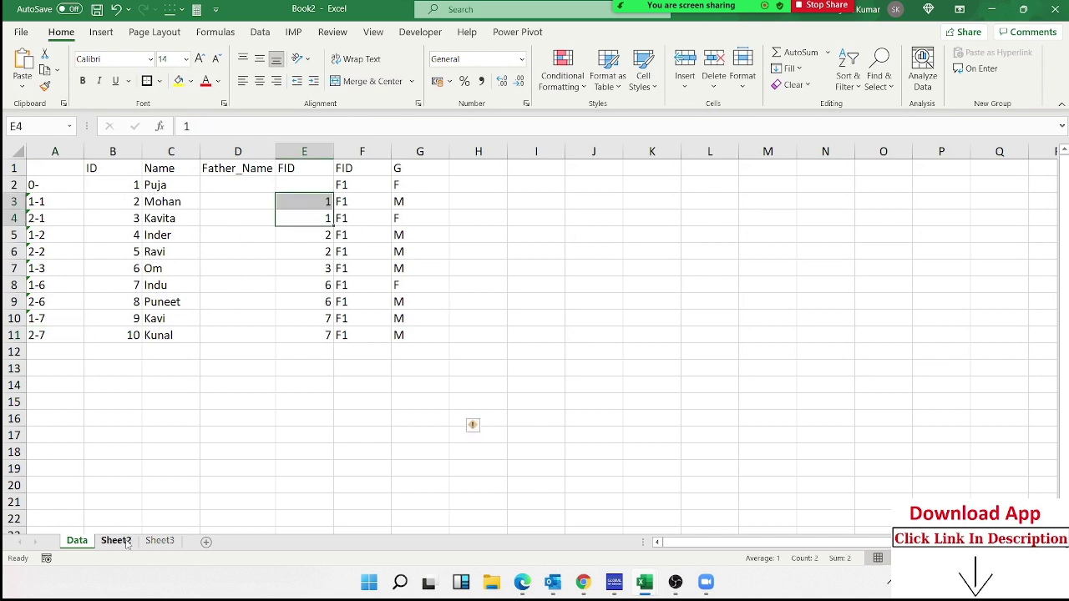
key(ctrl+Page_Down)
Paste the ID lookup into J21 and change its key number from 2 to 3.
click(576, 460)
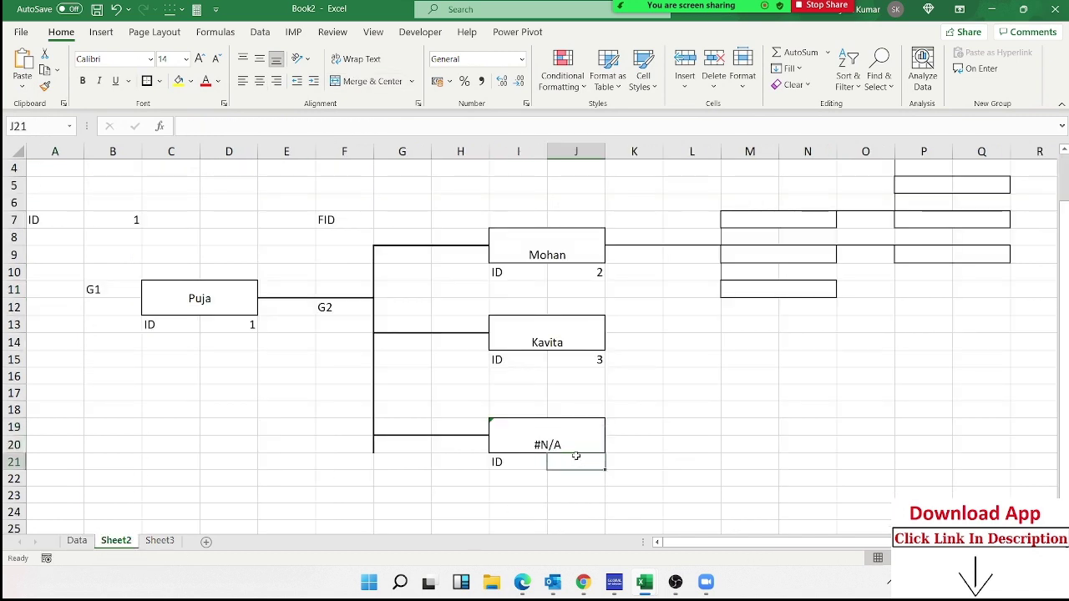
text(=)
key(ctrl+v)
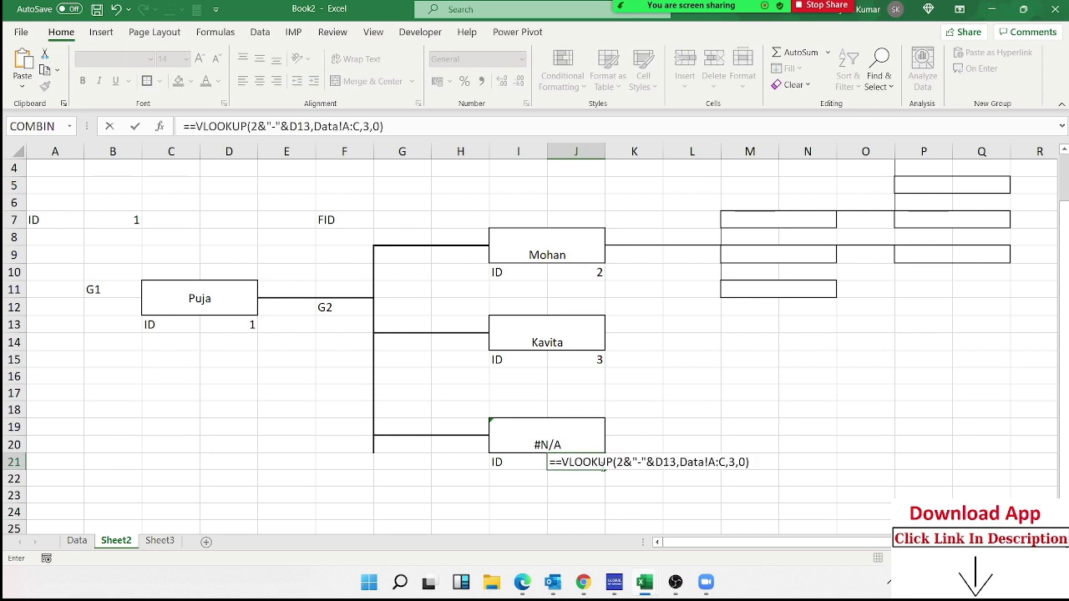
key(F2)
key(Home)
key(Delete)
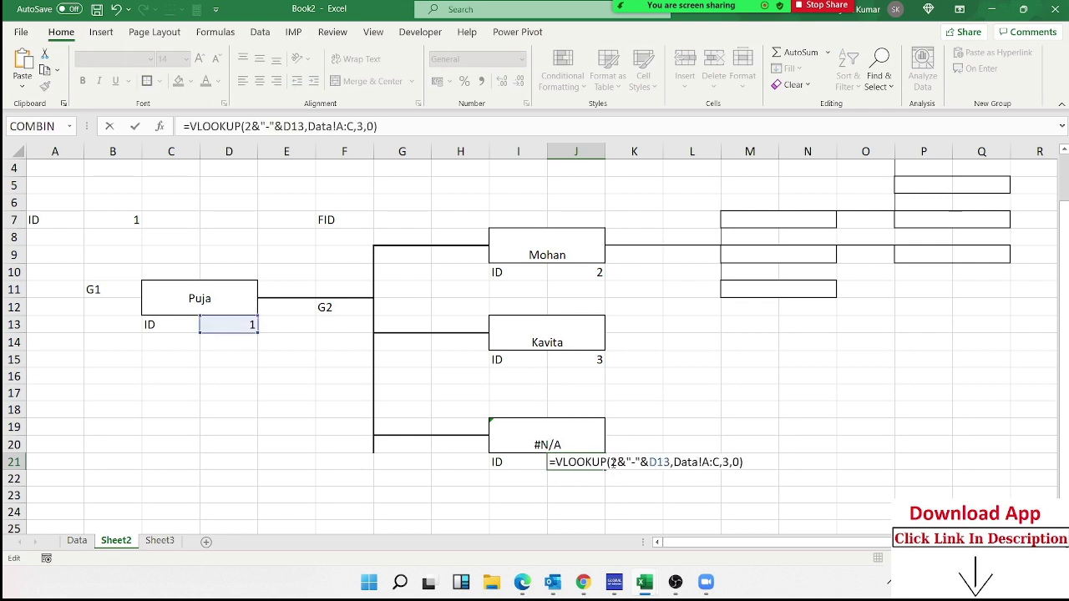
click(610, 462)
key(Delete)
text(3)
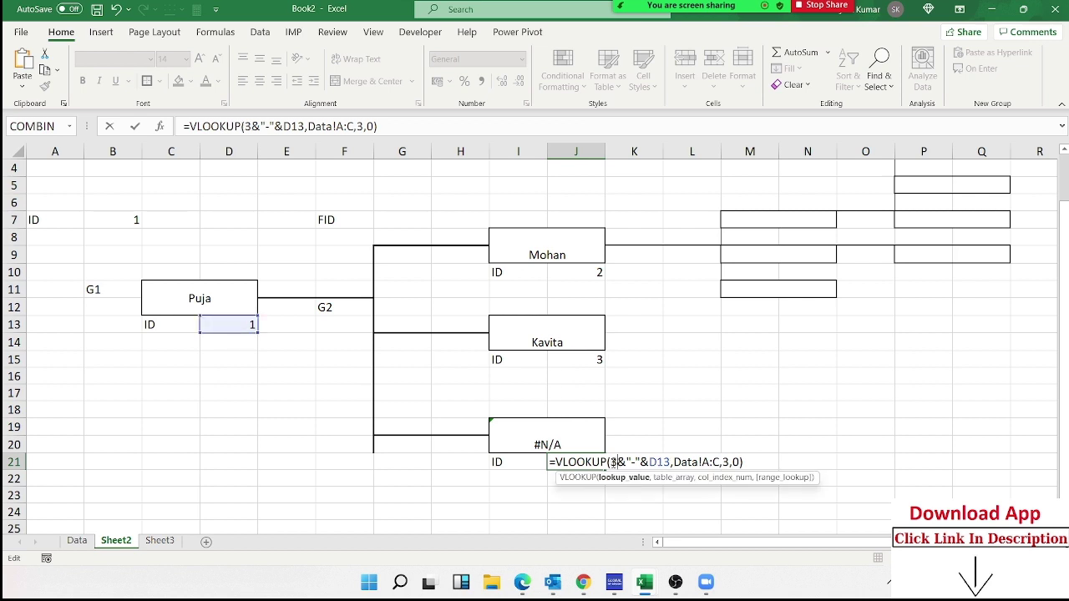
key(Return)
Wrap the third child box I19's lookup in IFERROR(...,"") so it shows blank.
double_click(523, 440)
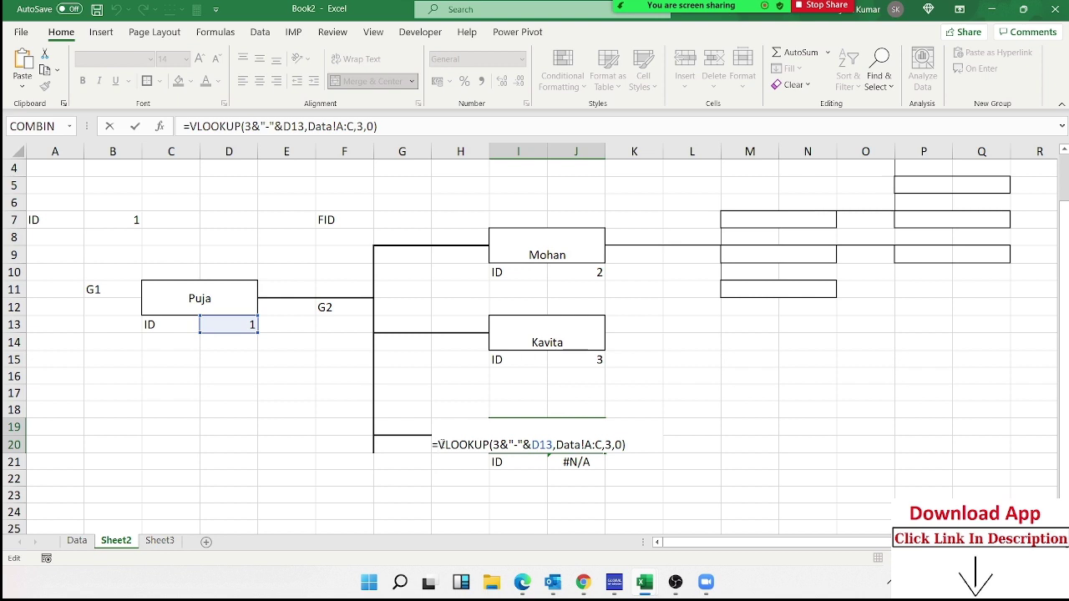
text(if)
key(Down)
key(Tab)
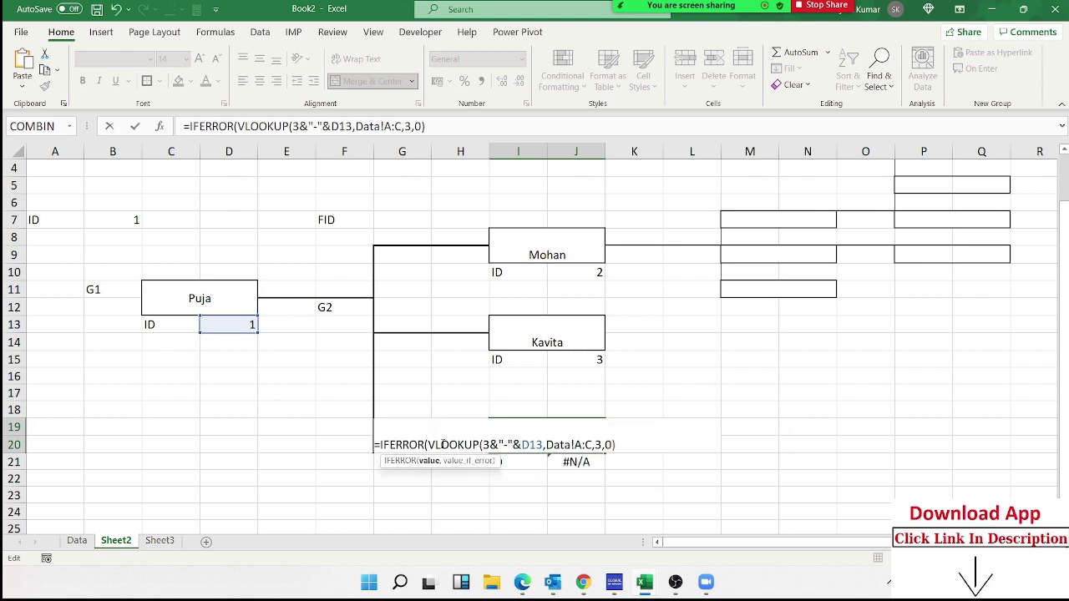
text(,)
key(Return)
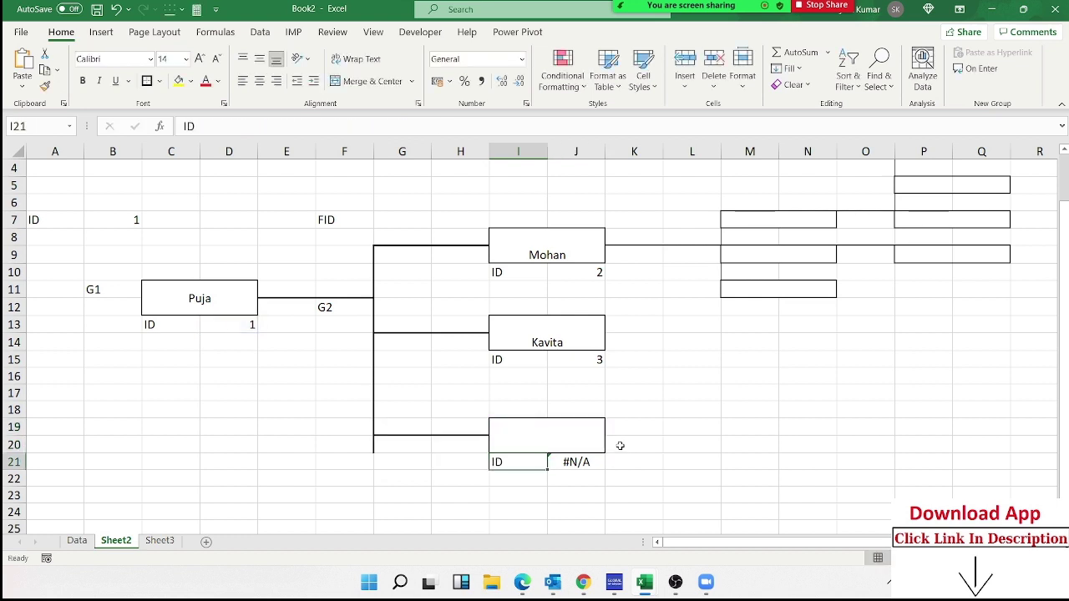
Wrap J21's ID lookup in IFERROR(...,"") so it shows blank instead of #N/A.
key(Right)
drag(401, 386, 635, 478)
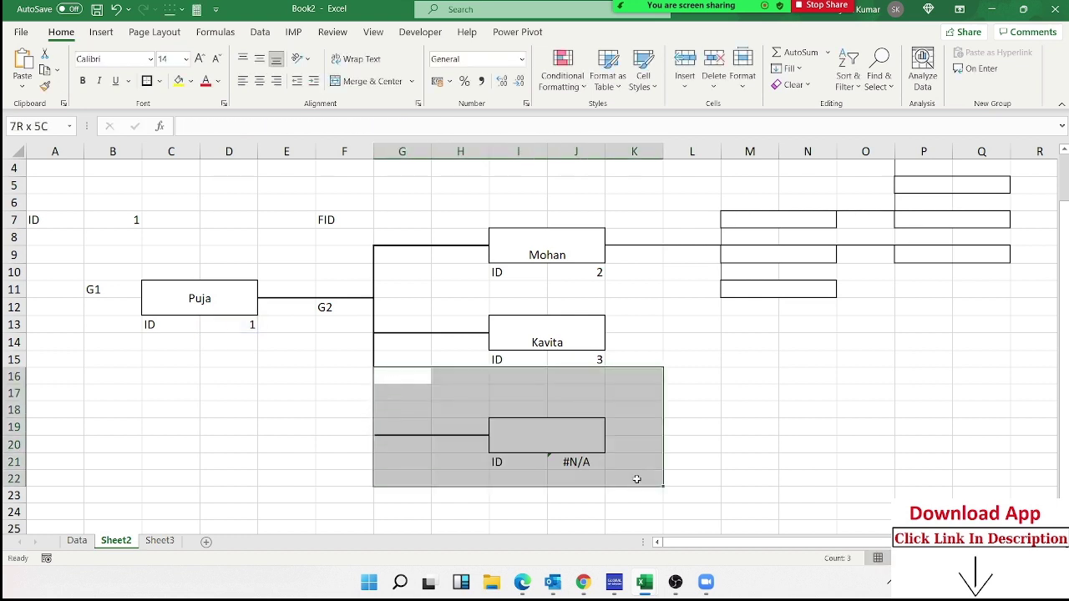
double_click(574, 462)
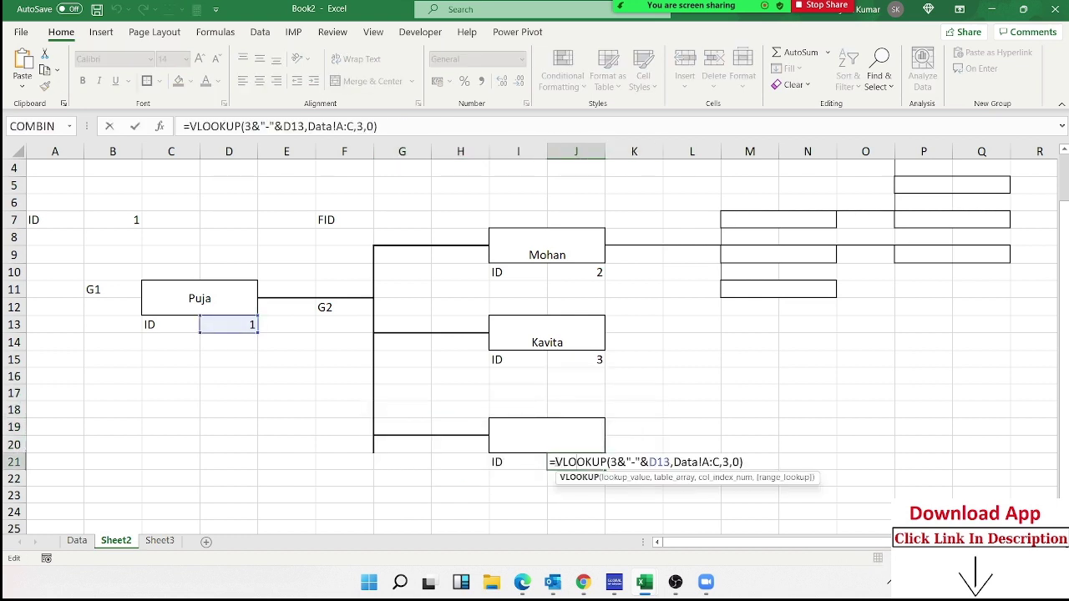
click(554, 462)
text(IFE)
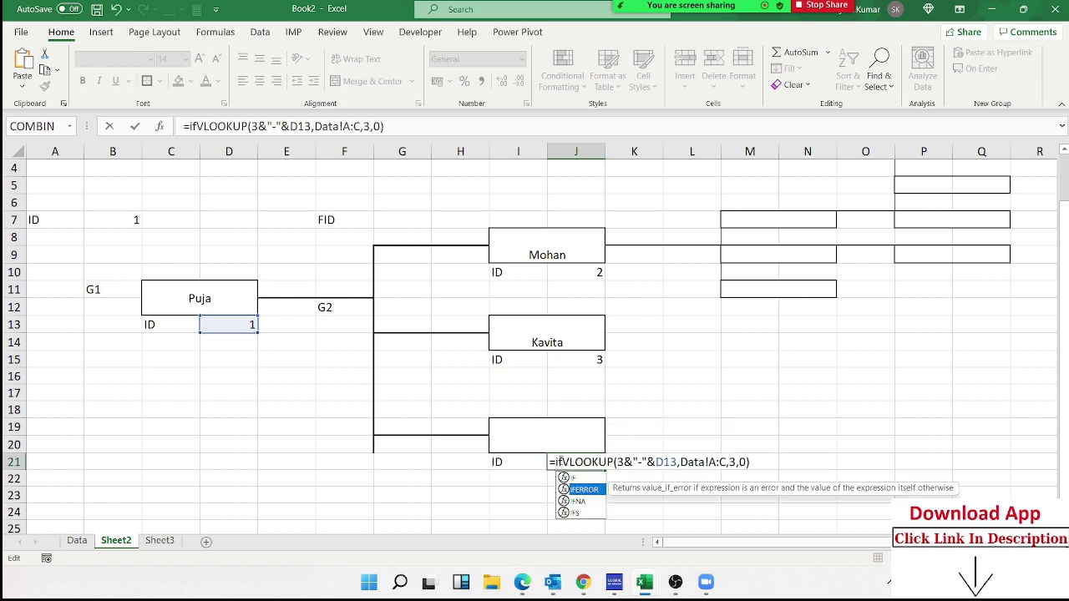
text(RROR()
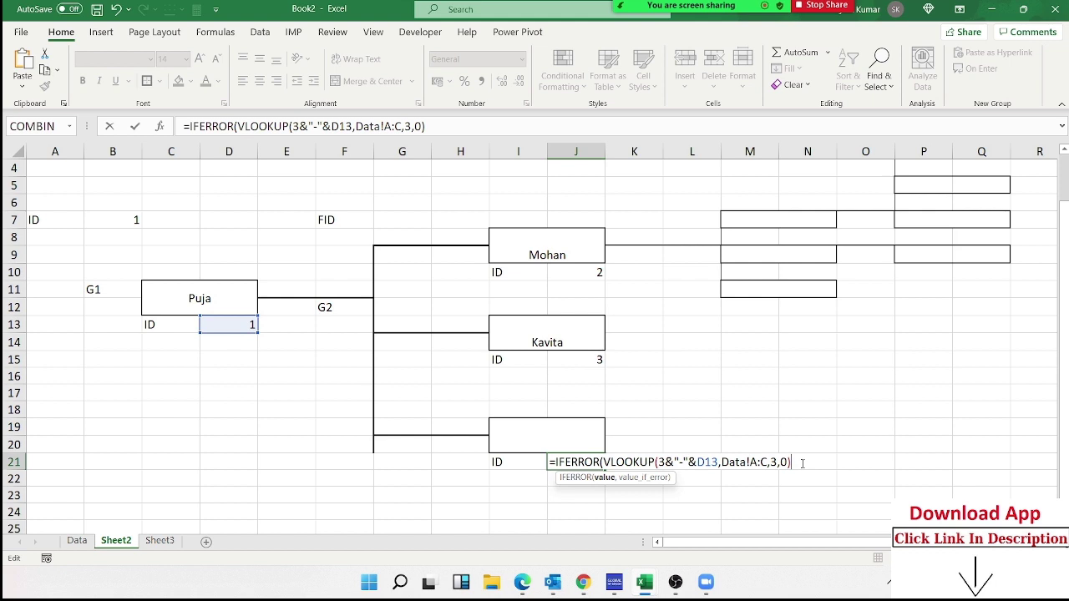
text(,)
text())
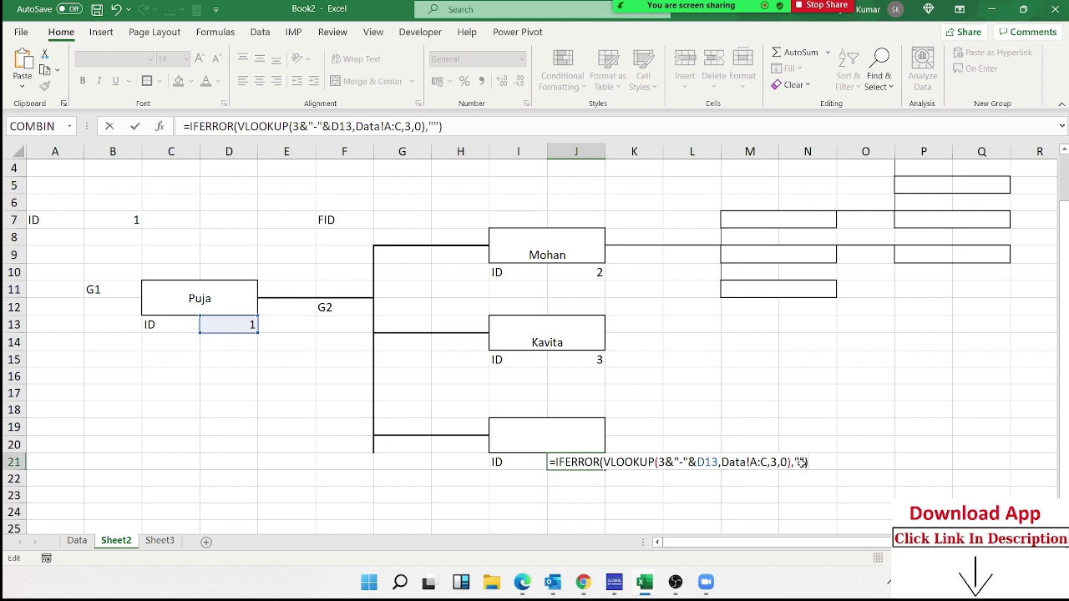
key(Return)
click(649, 465)
click(546, 492)
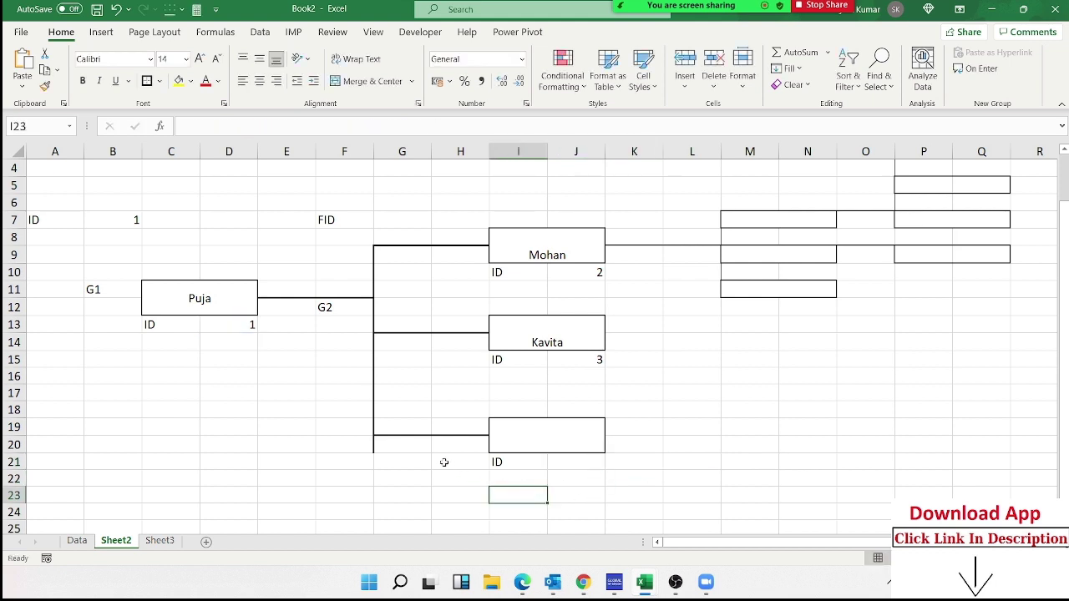
Select connector cell G16 in the third child's branch on Sheet2.
drag(378, 378, 598, 438)
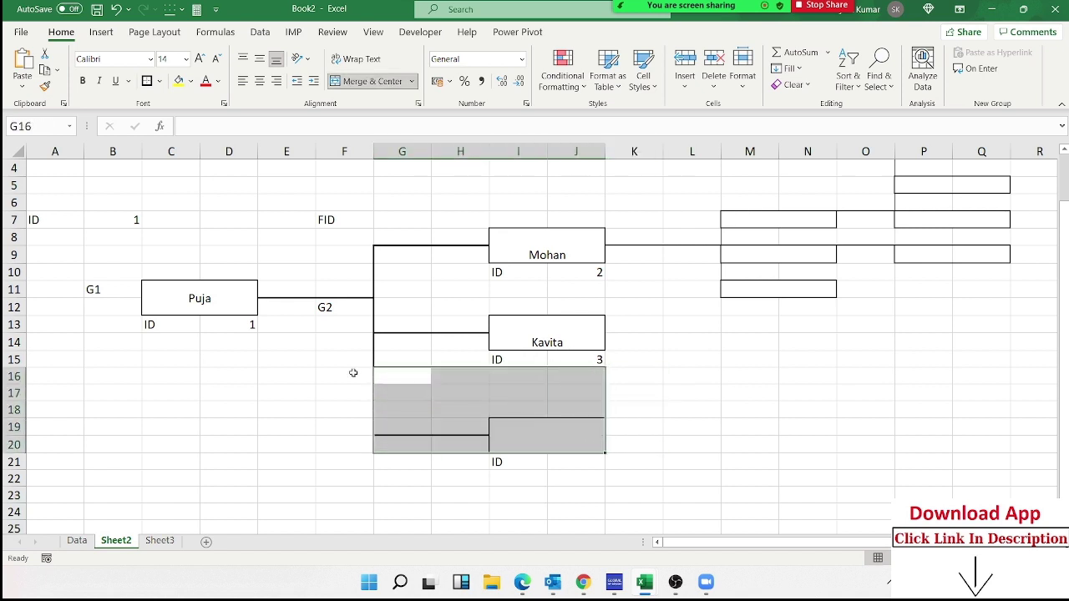
click(411, 376)
click(353, 375)
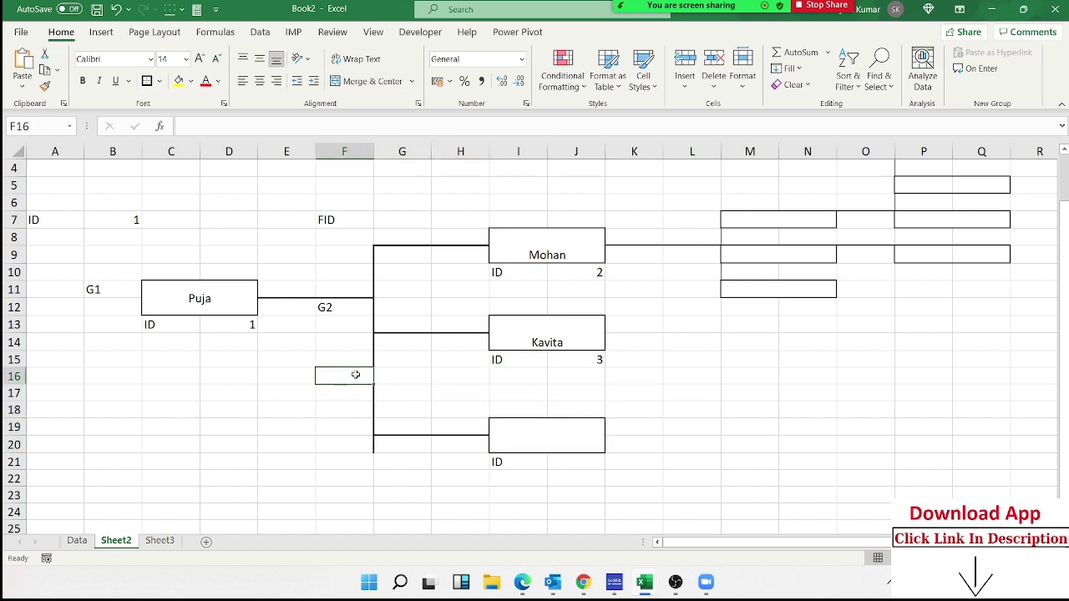
click(391, 375)
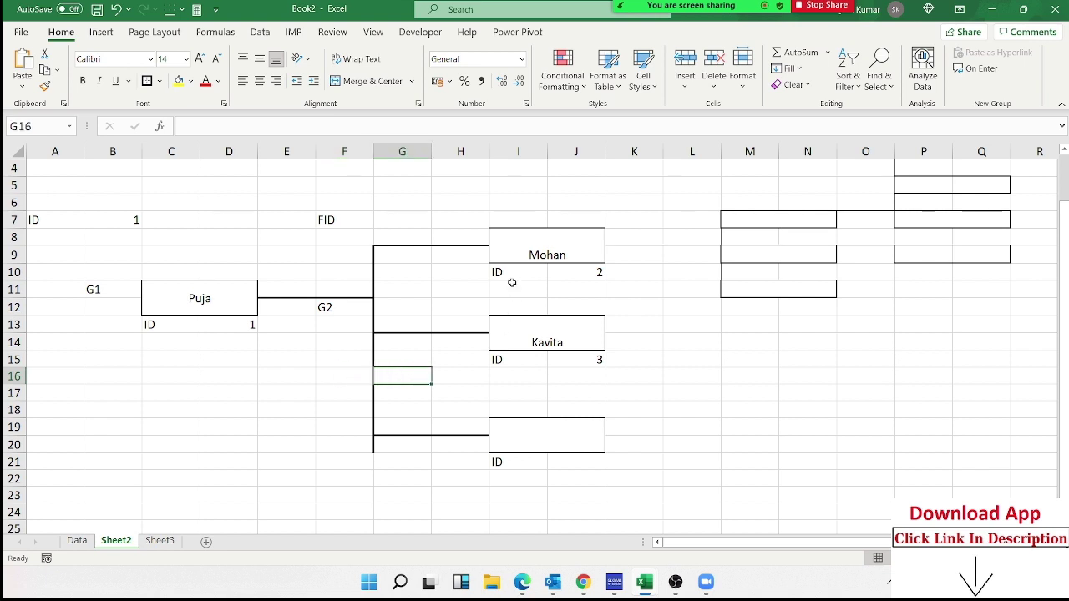
Create a new formula-based rule for G16 using =$J$21="".
click(562, 71)
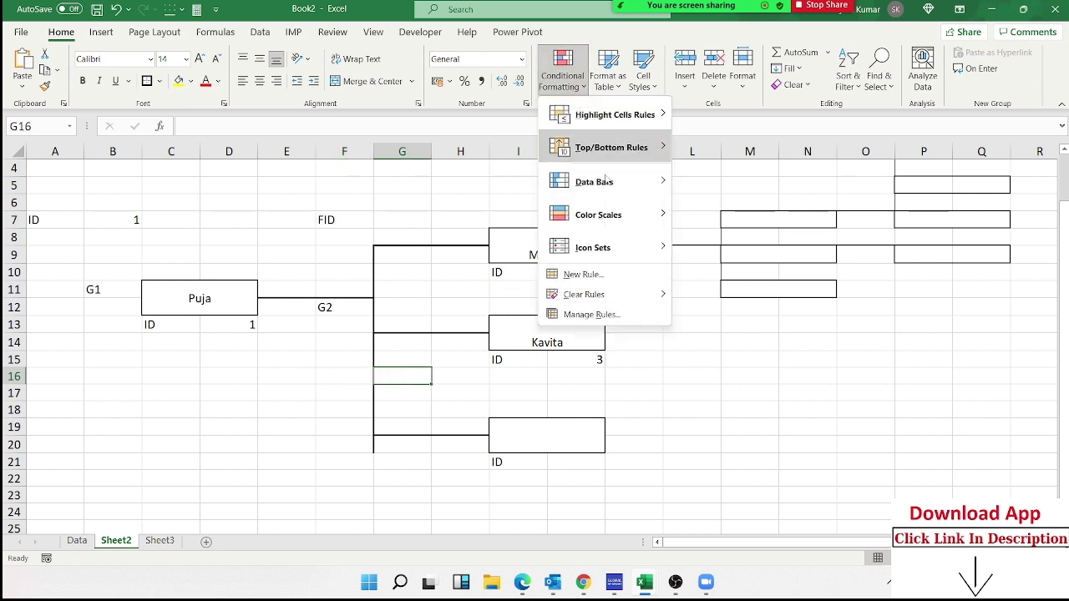
click(607, 324)
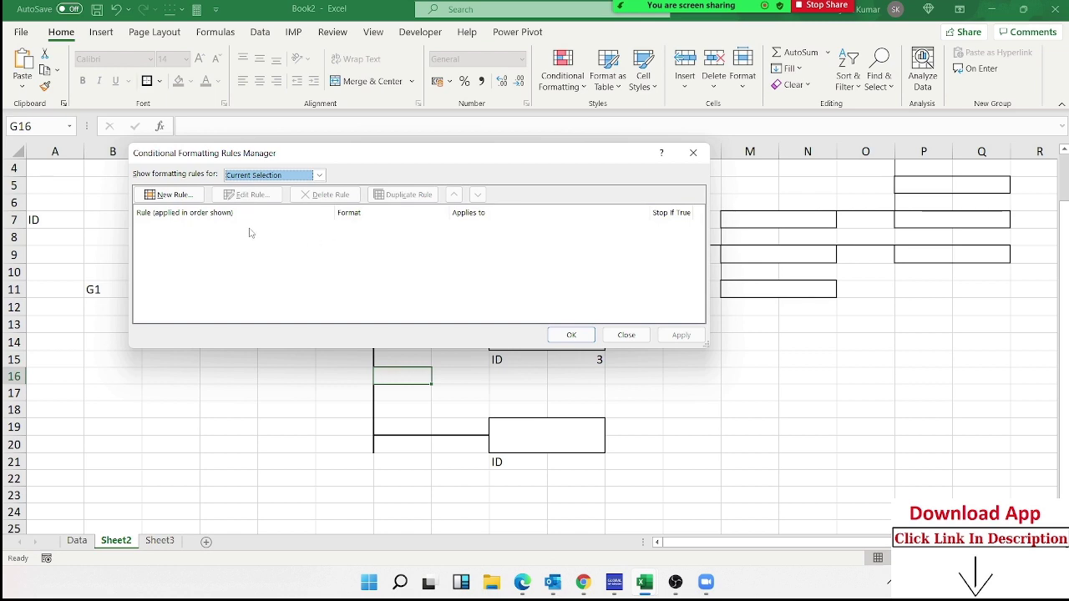
click(186, 202)
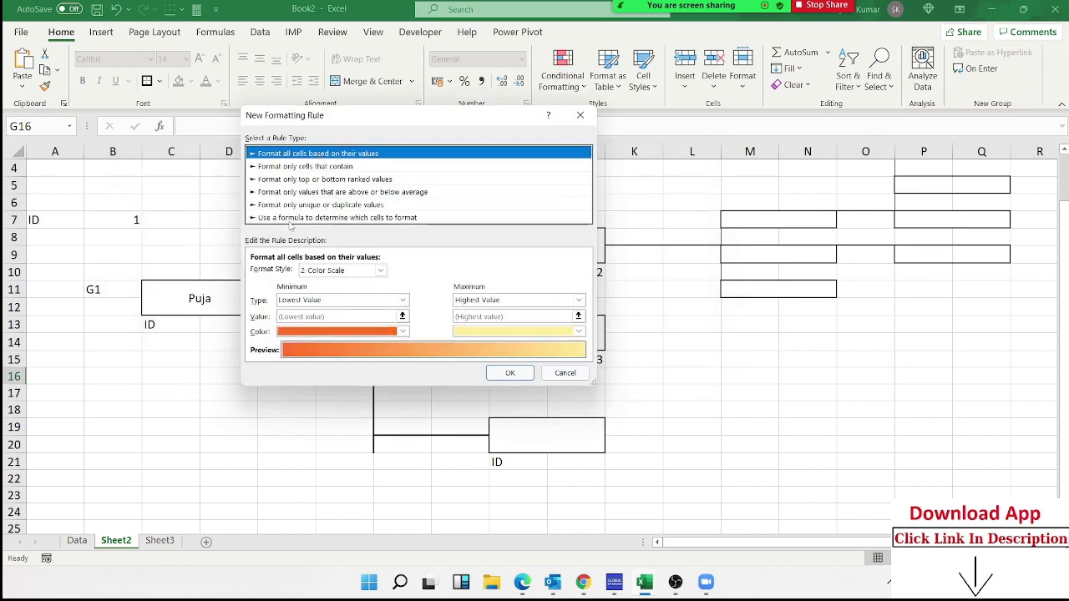
click(287, 219)
drag(334, 116, 658, 119)
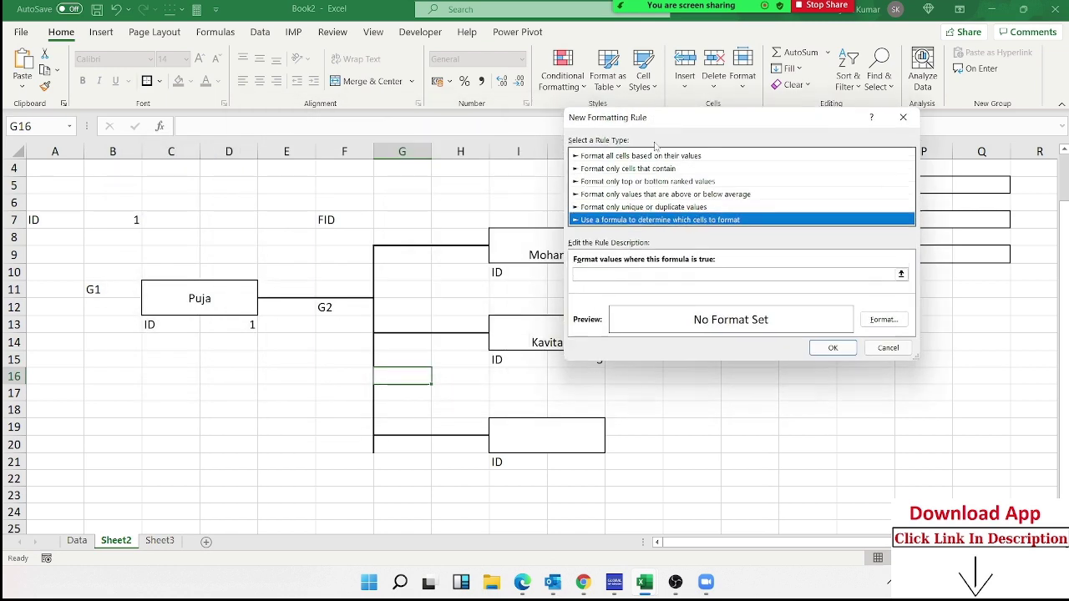
click(610, 276)
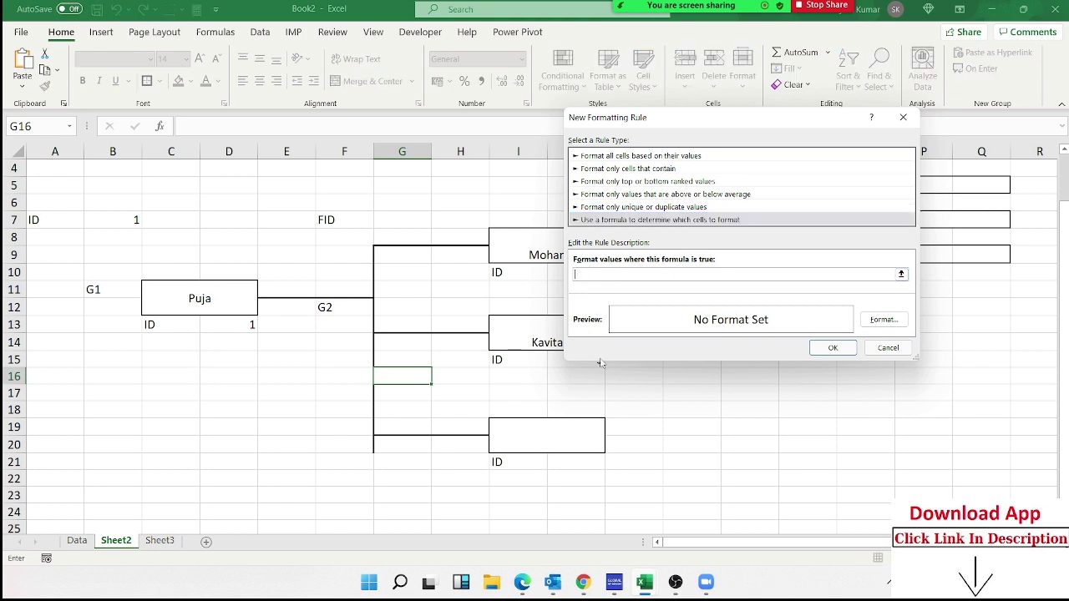
click(570, 463)
text(=)
Make the rule's format white text with no bottom or right border, and apply it.
click(881, 321)
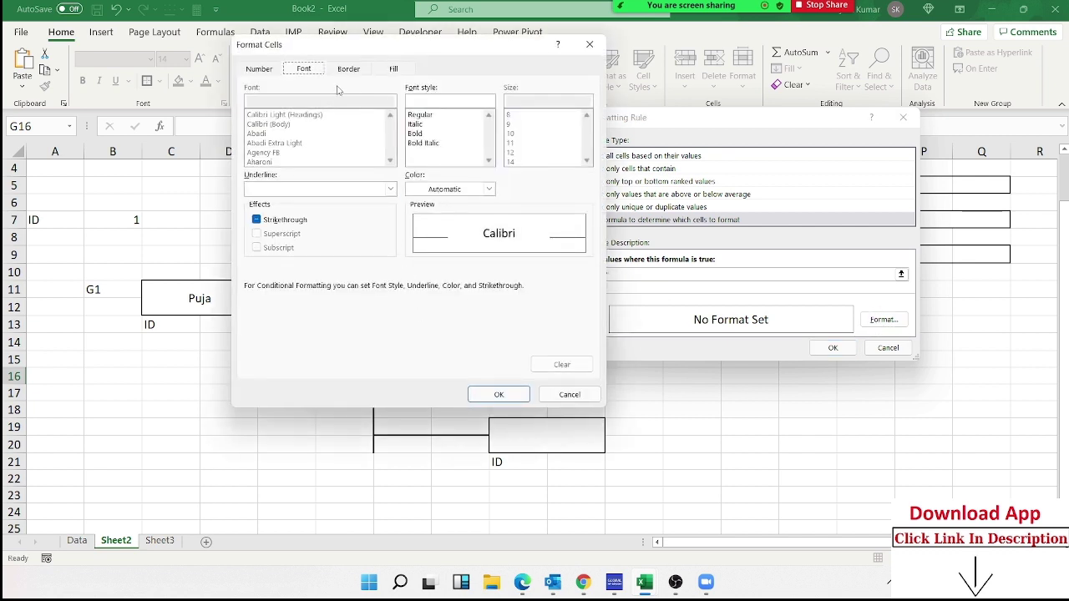
click(489, 188)
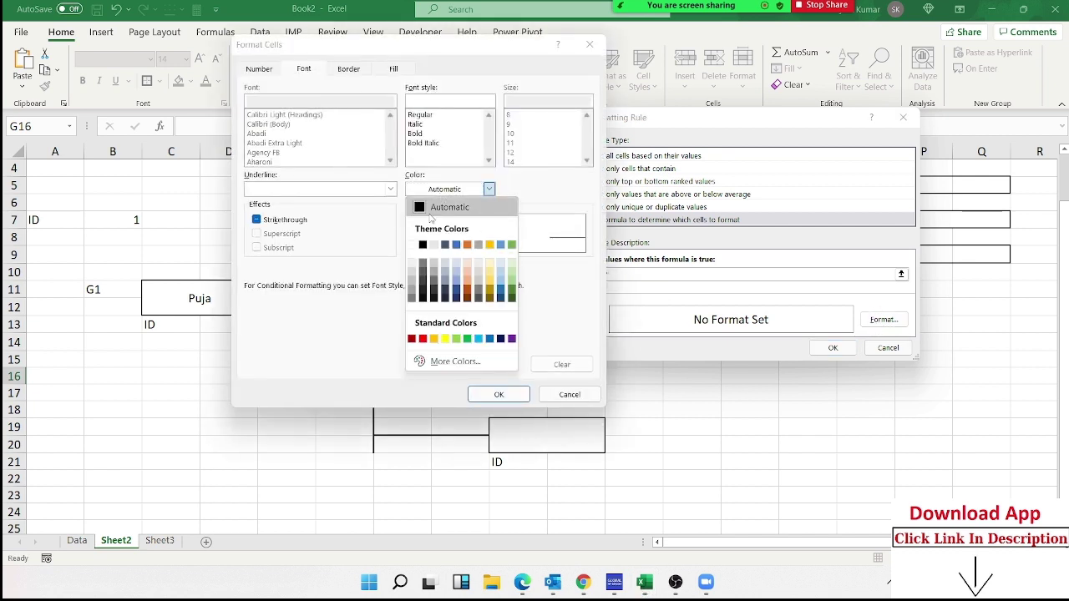
click(412, 245)
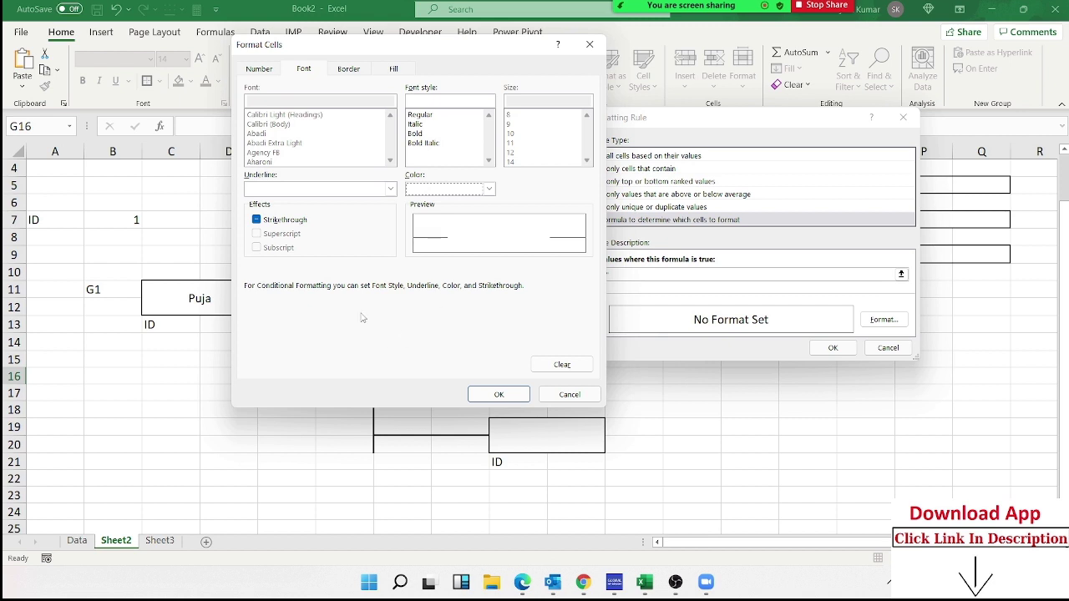
click(349, 70)
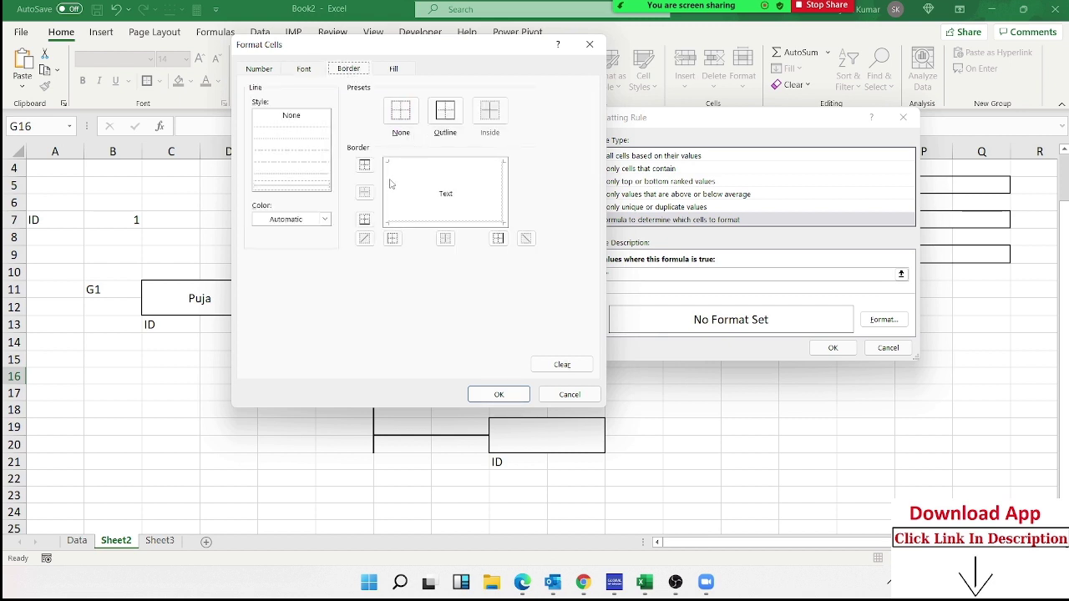
click(402, 224)
click(501, 214)
click(500, 395)
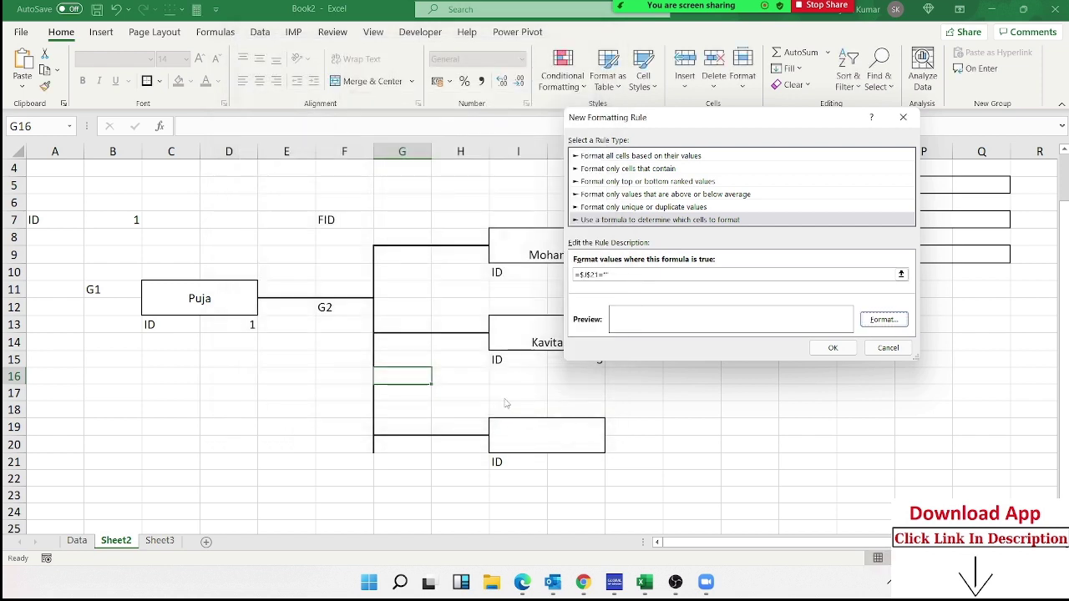
click(832, 348)
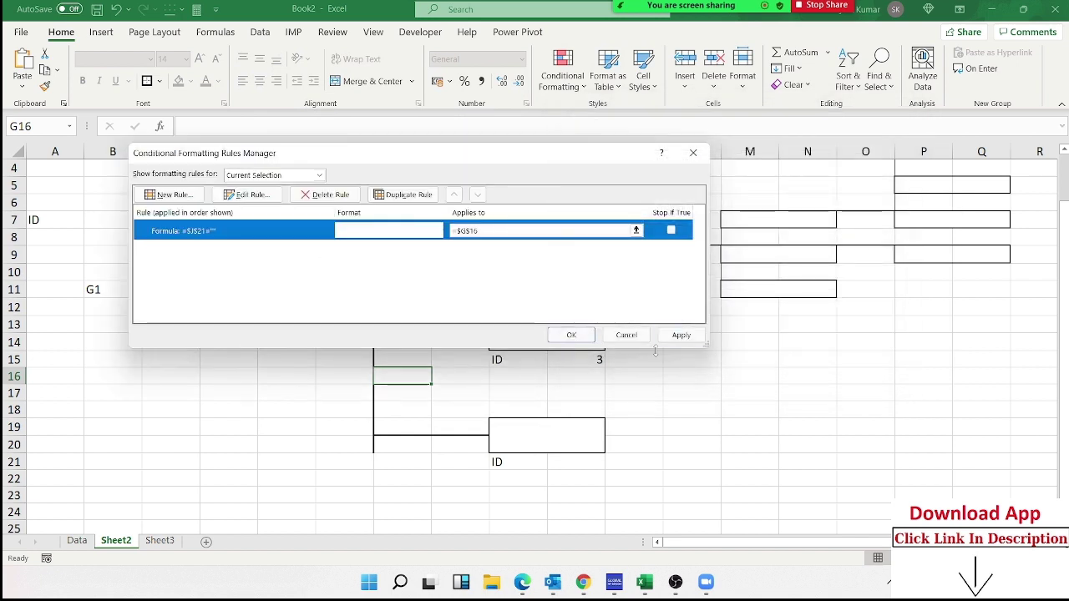
click(681, 335)
click(571, 335)
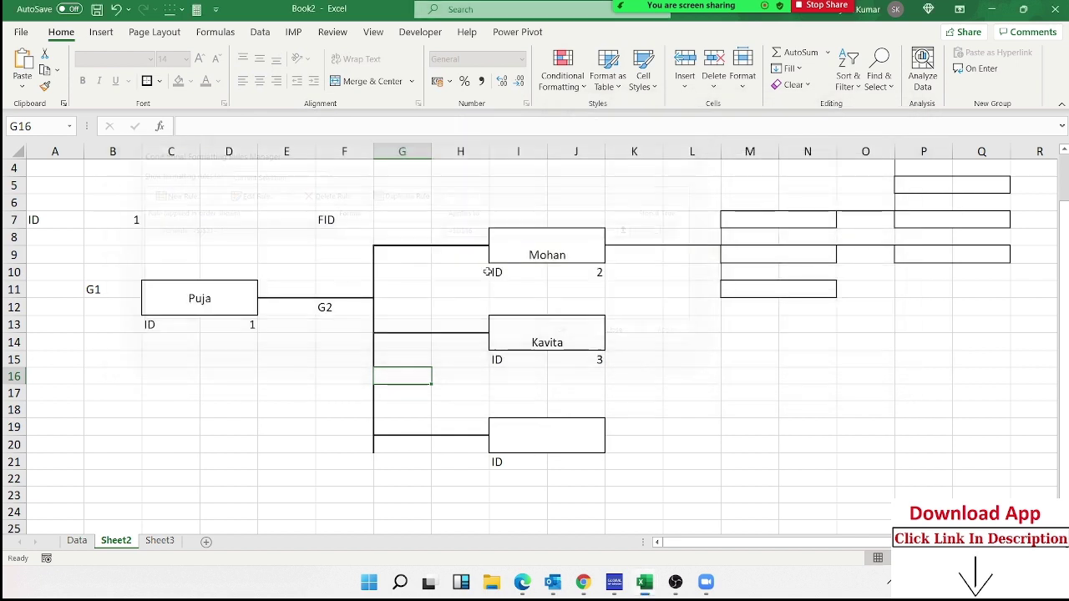
Paint G16's conditional formatting across F16:K22.
click(44, 86)
mouse_move(367, 378)
mouse_down()
mouse_move(408, 413)
mouse_move(615, 489)
mouse_up()
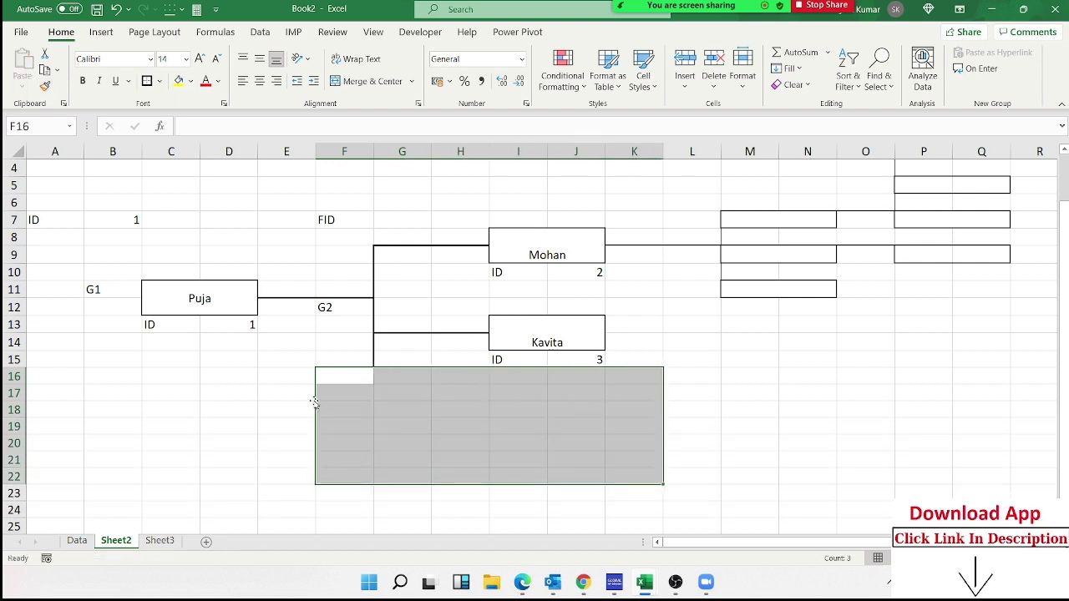
click(182, 373)
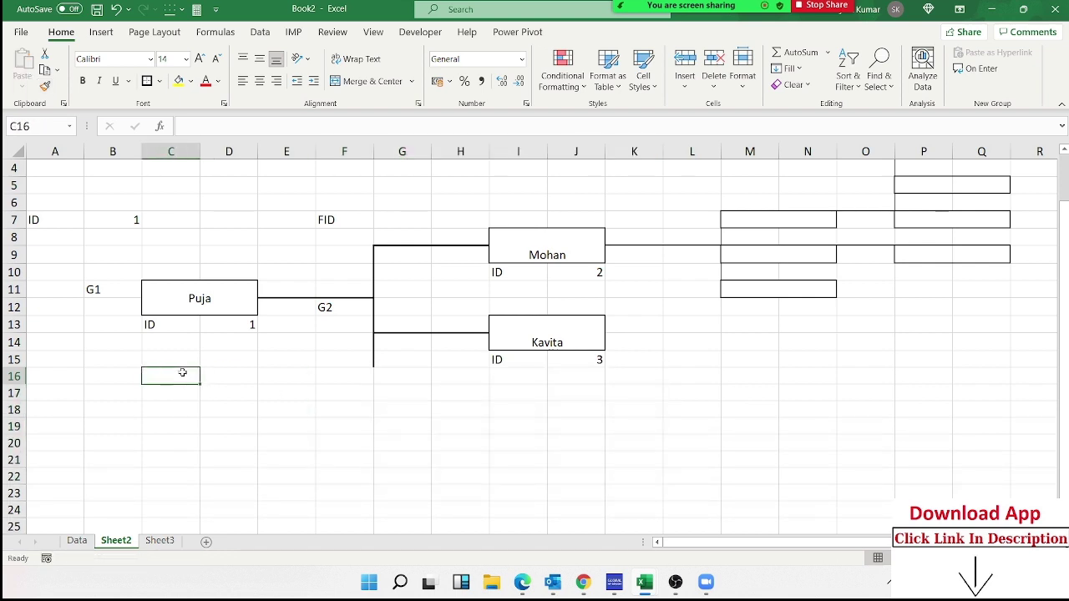
Enter the name Moni in row 12 of the Data sheet.
click(74, 541)
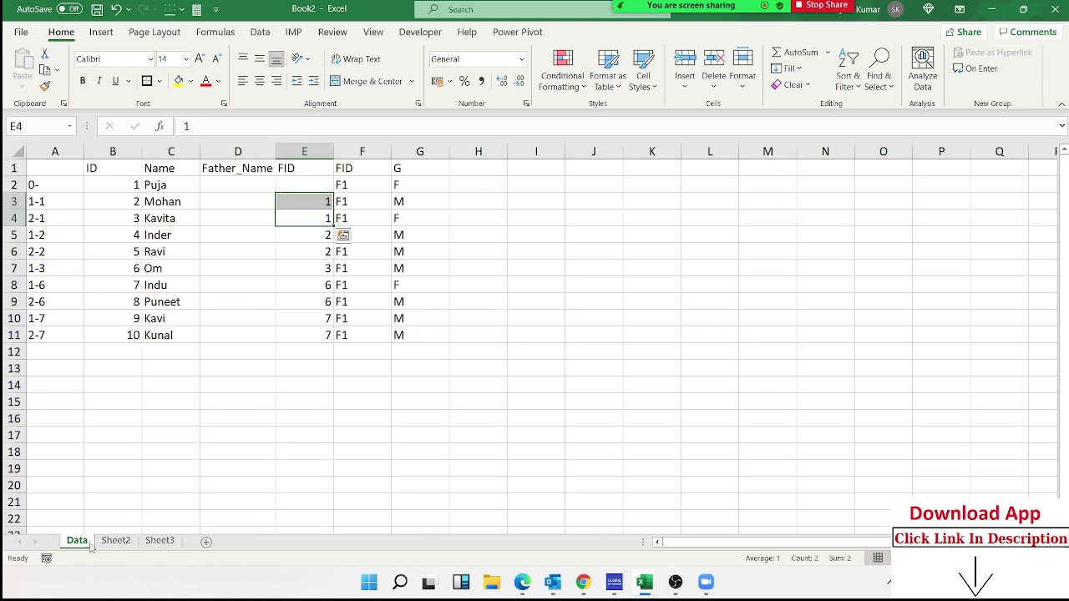
click(116, 349)
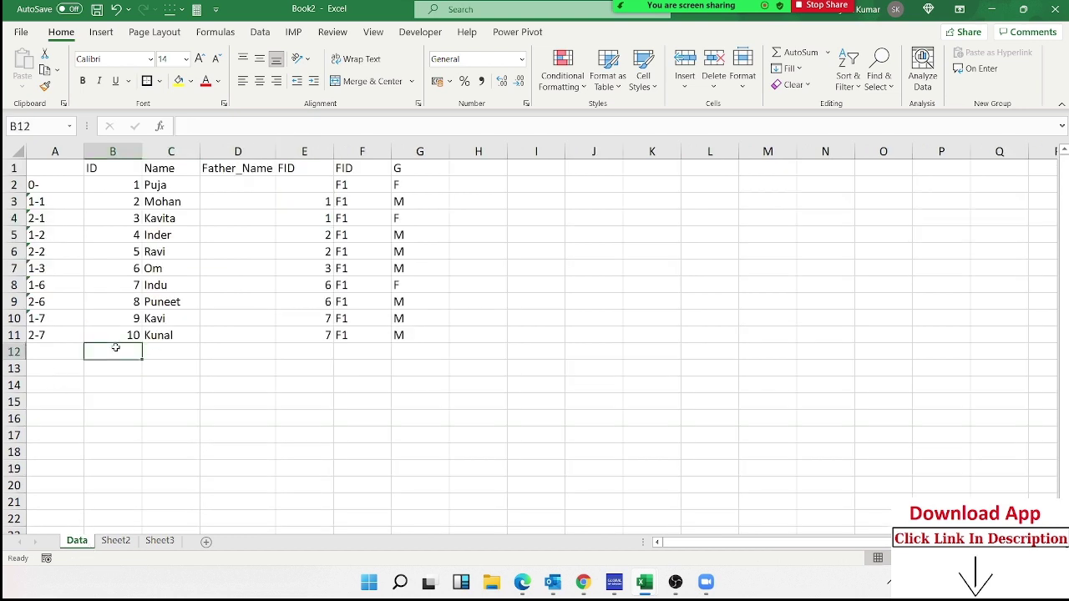
click(165, 350)
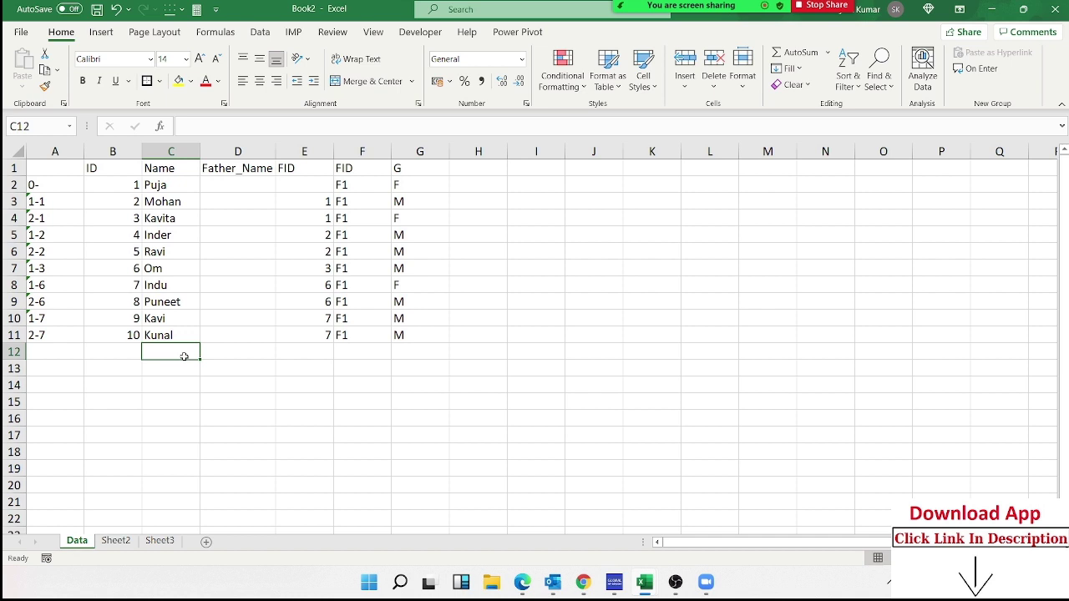
text(Moni)
key(Return)
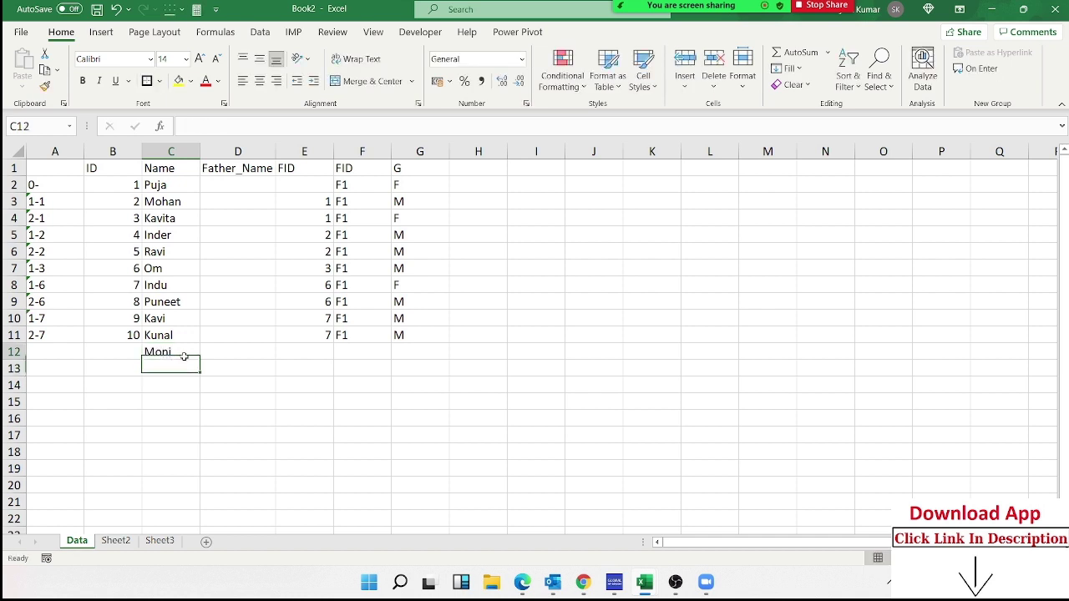
Fill row 12 with ID 11, FID 1, F1 and F, and copy the A-column formula down.
key(Up)
key(Left)
text(11)
key(Tab)
key(Tab)
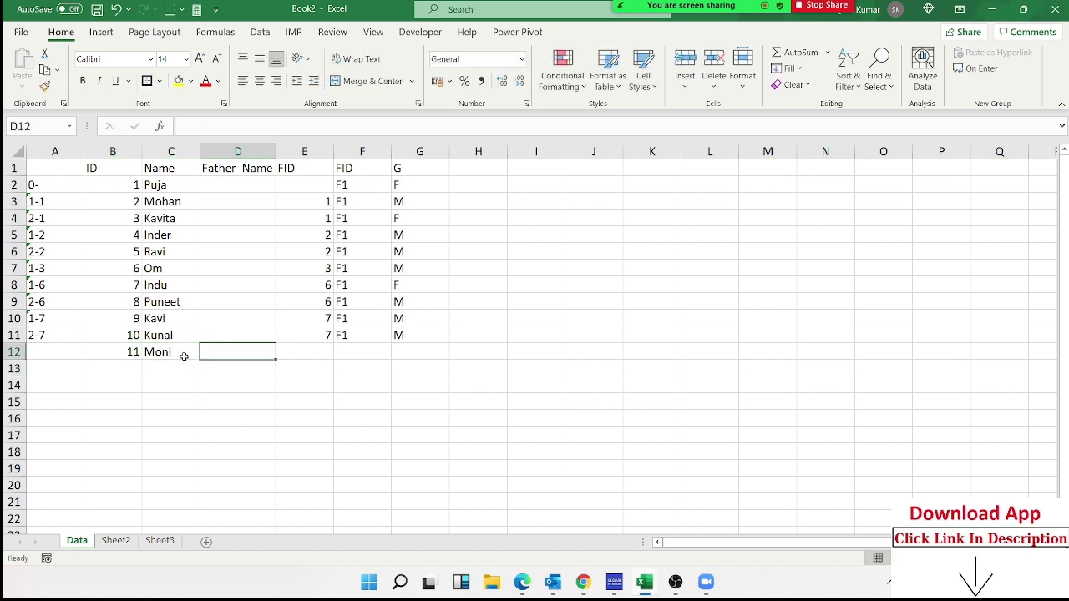
key(Tab)
text(1)
key(Tab)
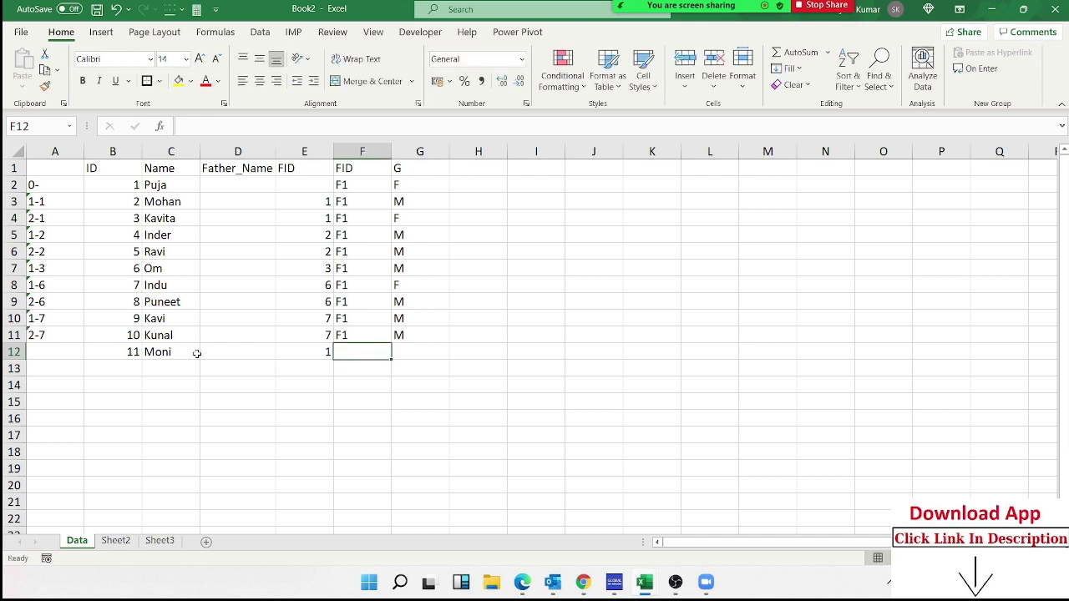
text(F1)
key(Tab)
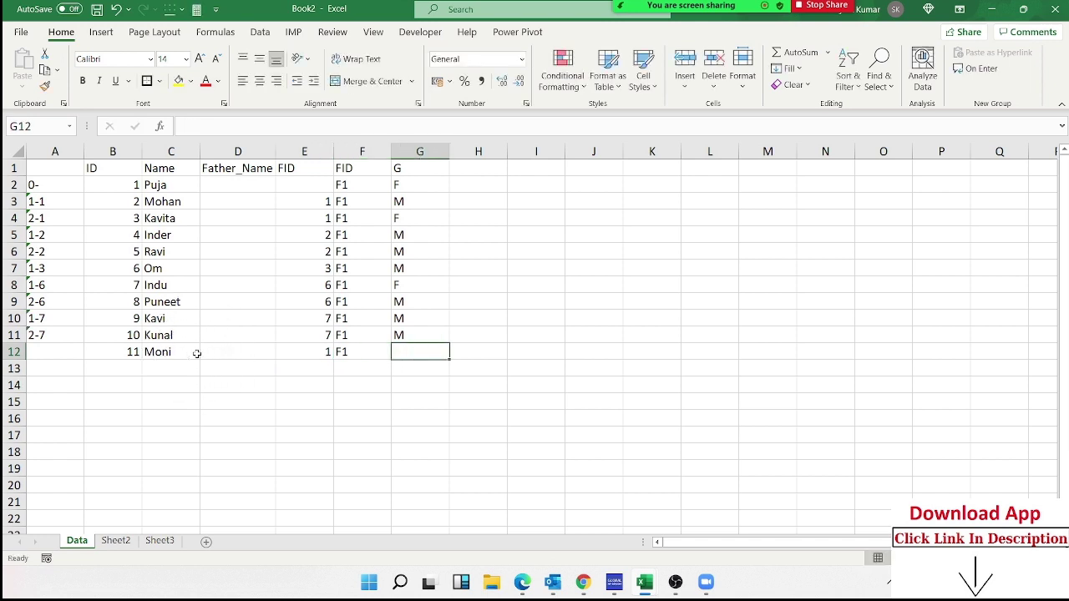
text(F)
click(72, 352)
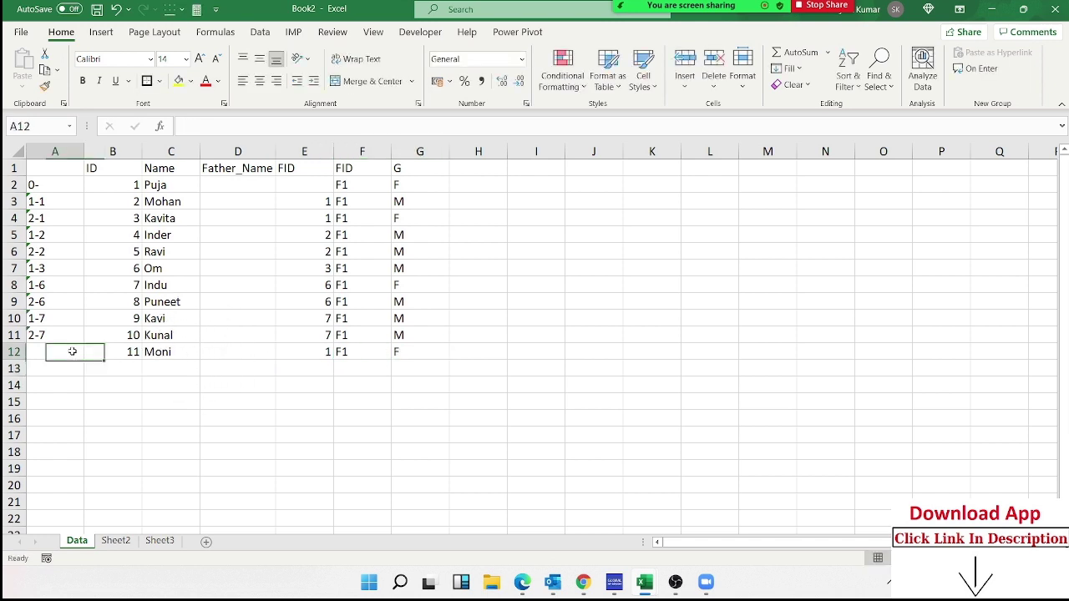
key(ctrl+d)
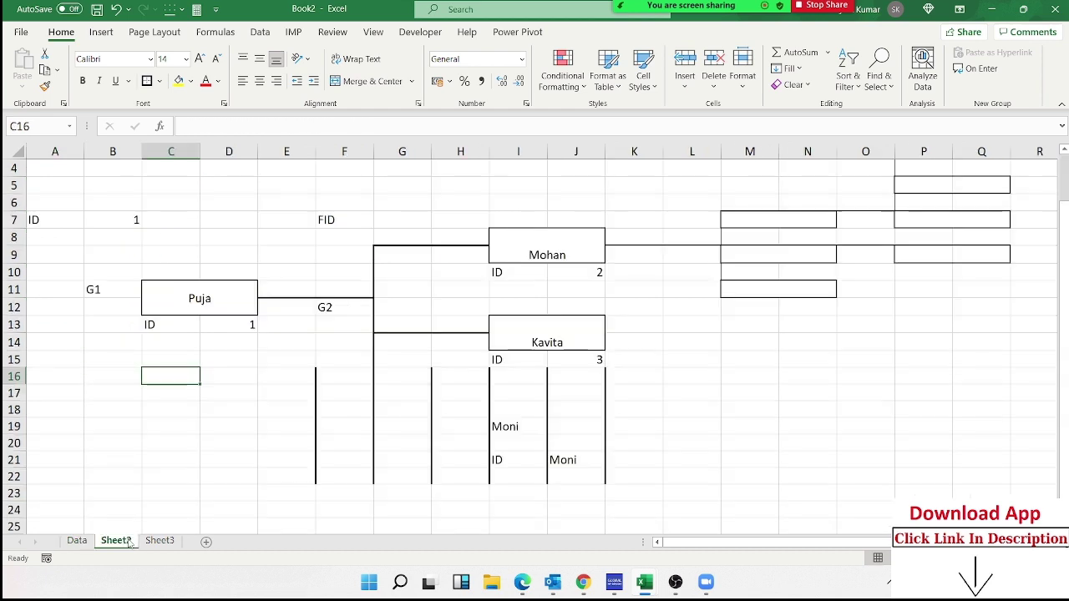
Check Moni's new branch on Sheet2 around cells I20 and I22.
click(121, 540)
click(522, 441)
scroll(418, 468, down, 1)
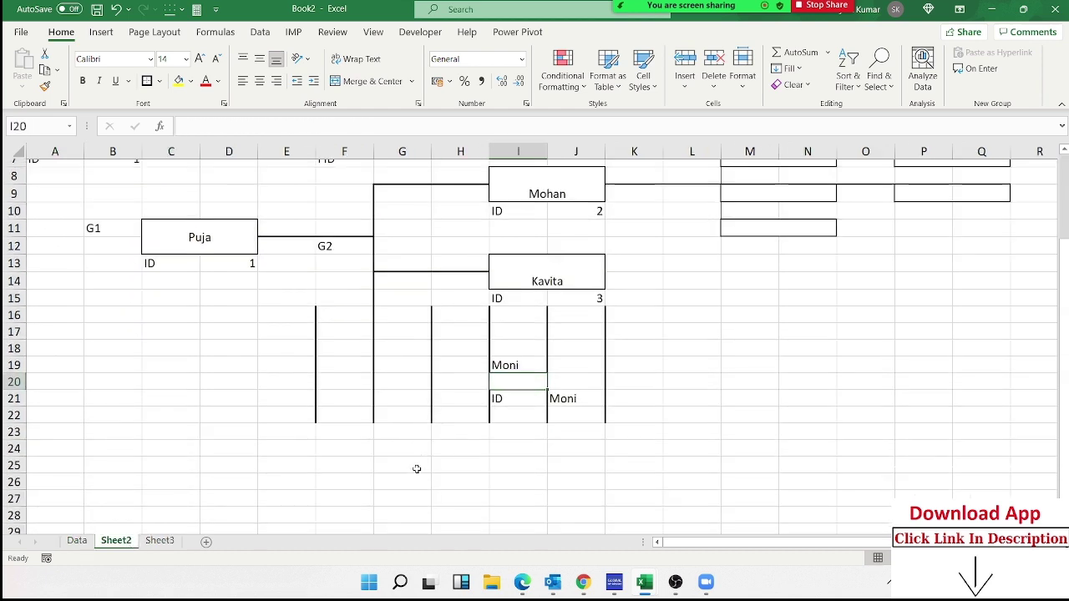
scroll(417, 469, down, 1)
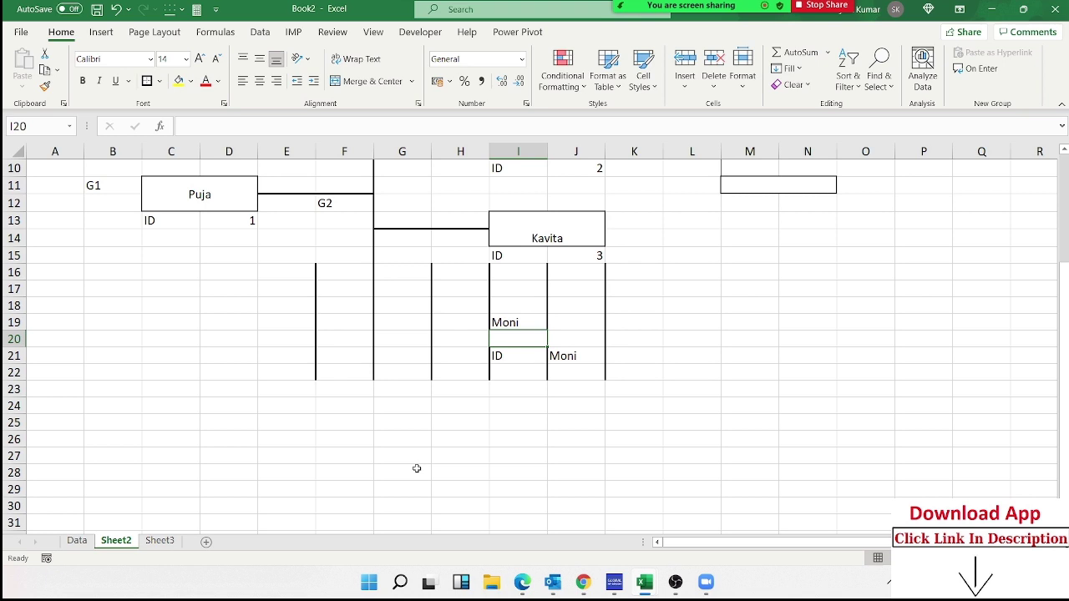
click(544, 373)
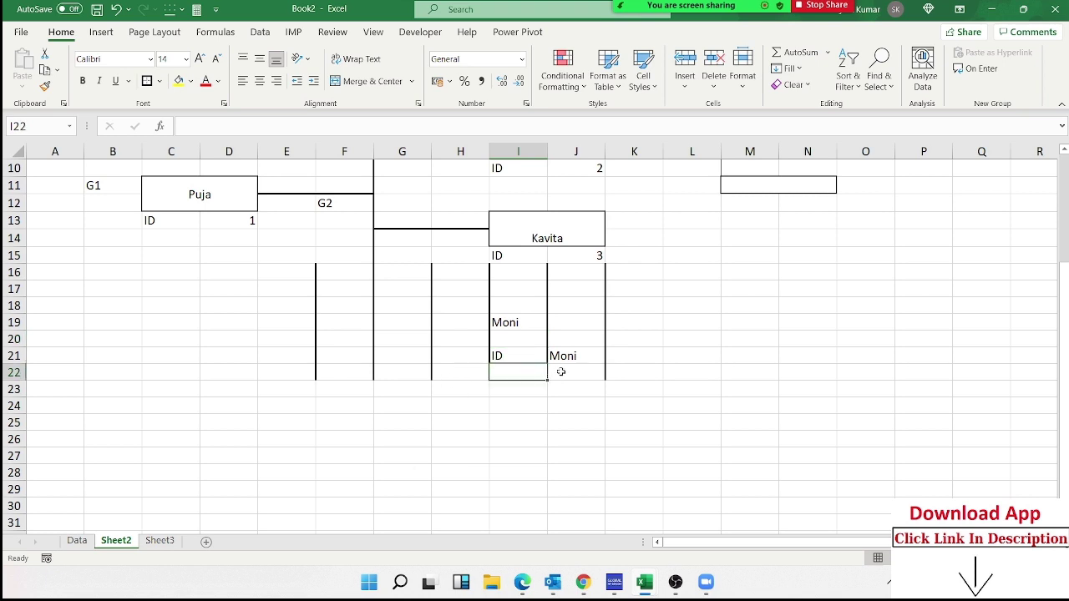
Undo Moni's code formula in A12 and her gender entry on the Data sheet.
key(ctrl+Page_Up)
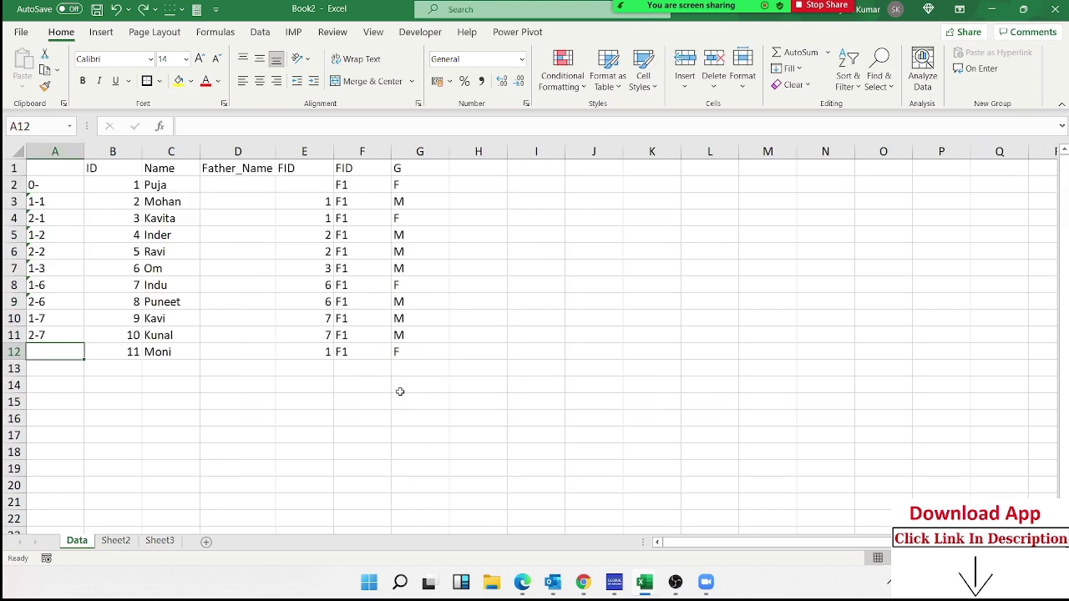
click(132, 541)
click(414, 304)
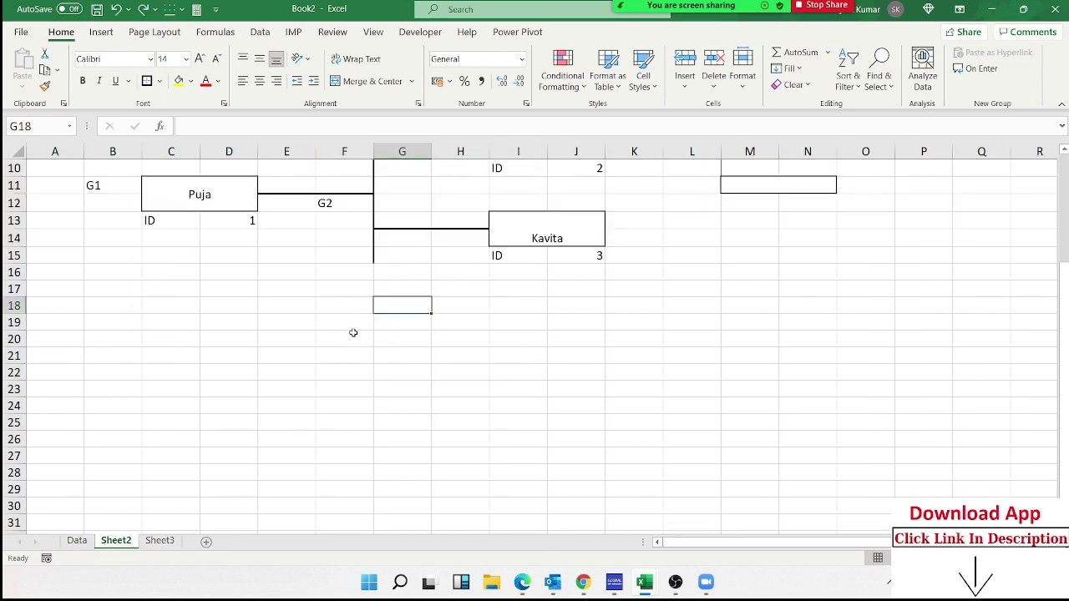
click(366, 273)
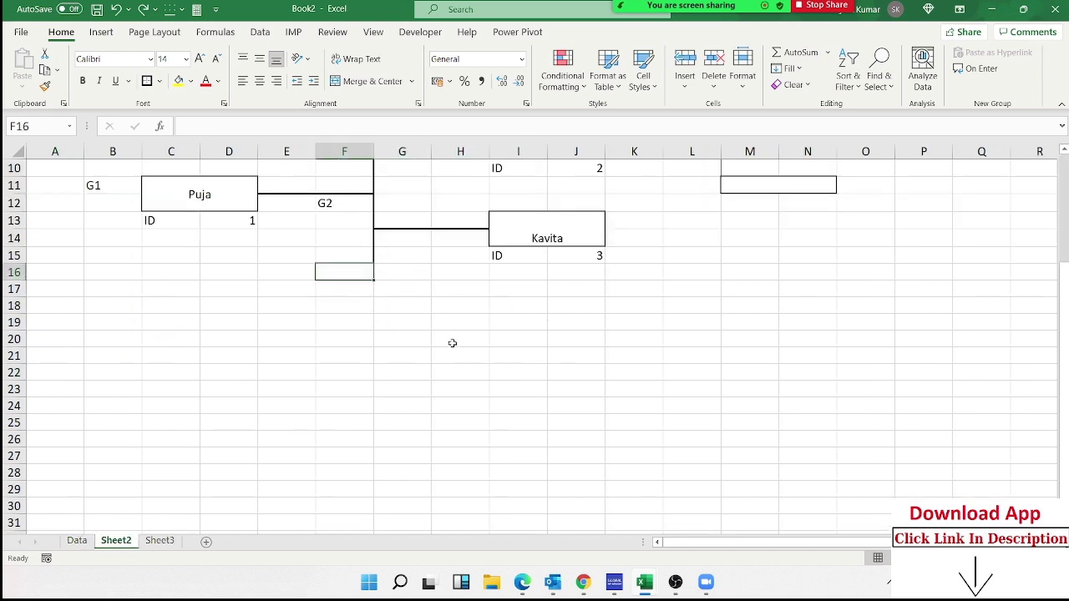
scroll(452, 344, up, 2)
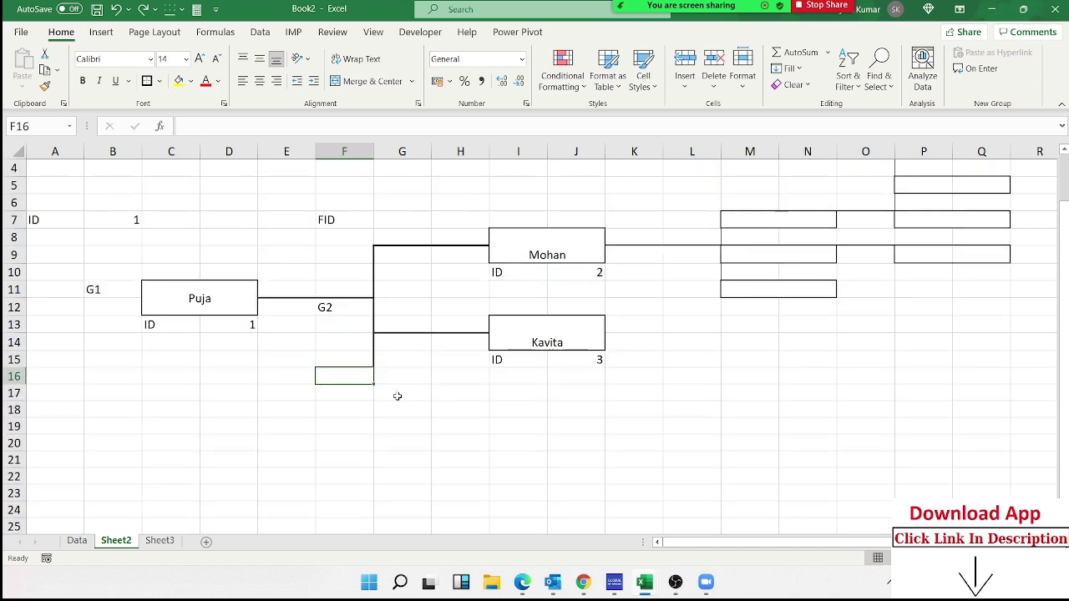
key(ctrl+Page_Up)
Undo Moni's remaining F1, FID, ID and name entries and return to Sheet2.
key(Left)
key(Left)
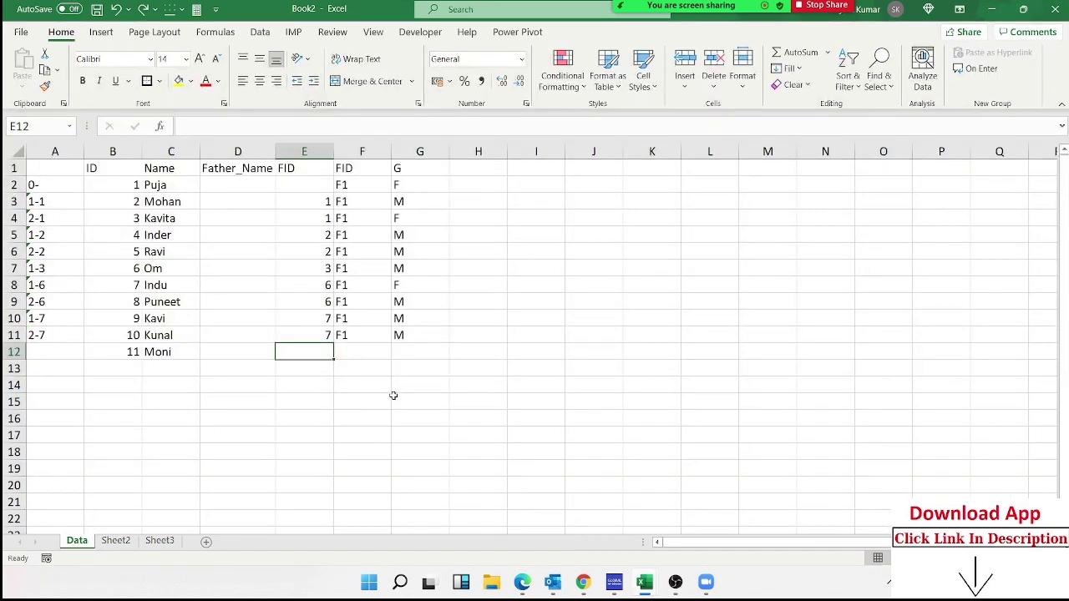
key(ctrl+z)
key(ctrl+Page_Down)
key(ctrl+c)
click(391, 395)
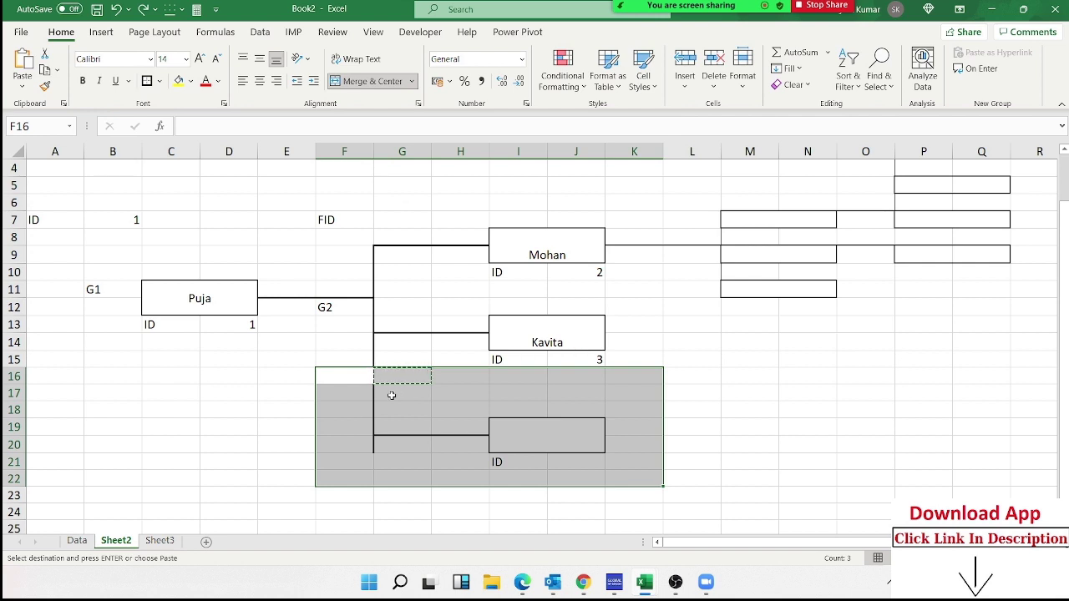
key(Escape)
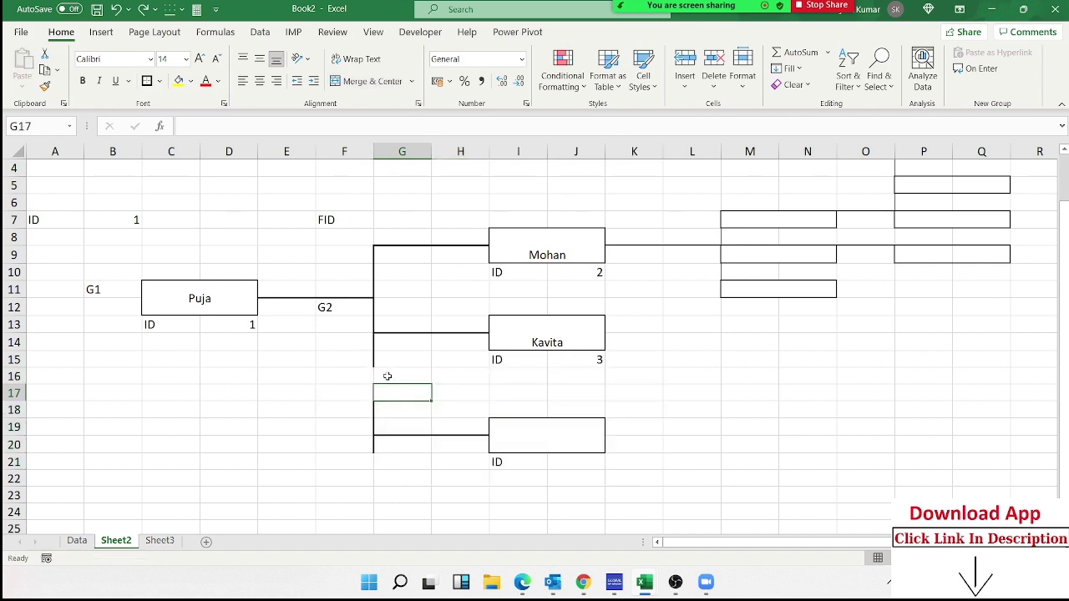
Copy the blank cell G16 and select F17:K21 as the paste area.
click(389, 379)
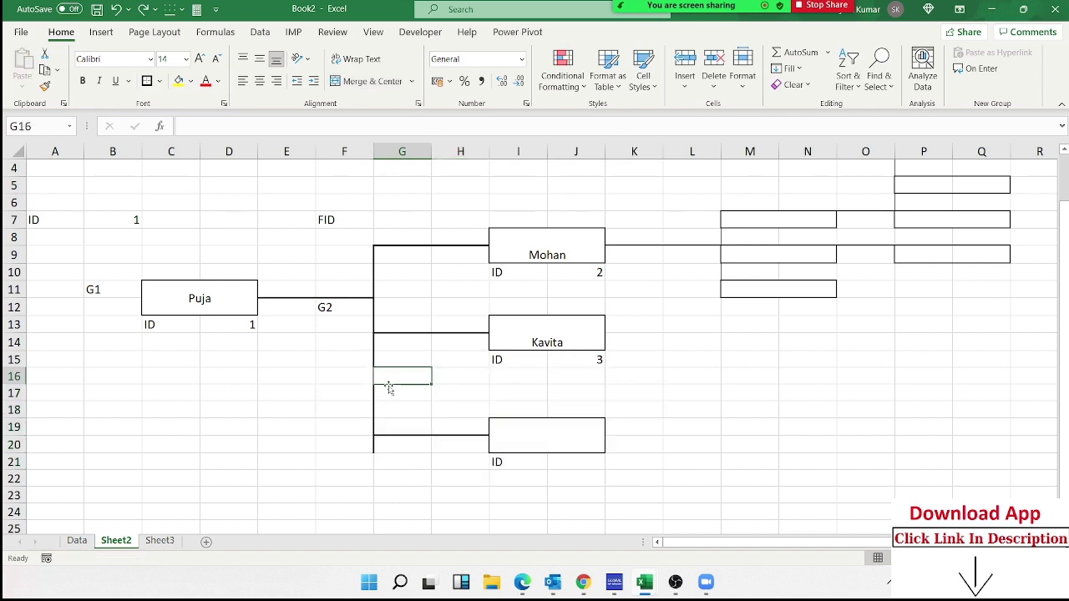
click(392, 404)
click(385, 379)
key(ctrl+c)
drag(334, 391, 656, 461)
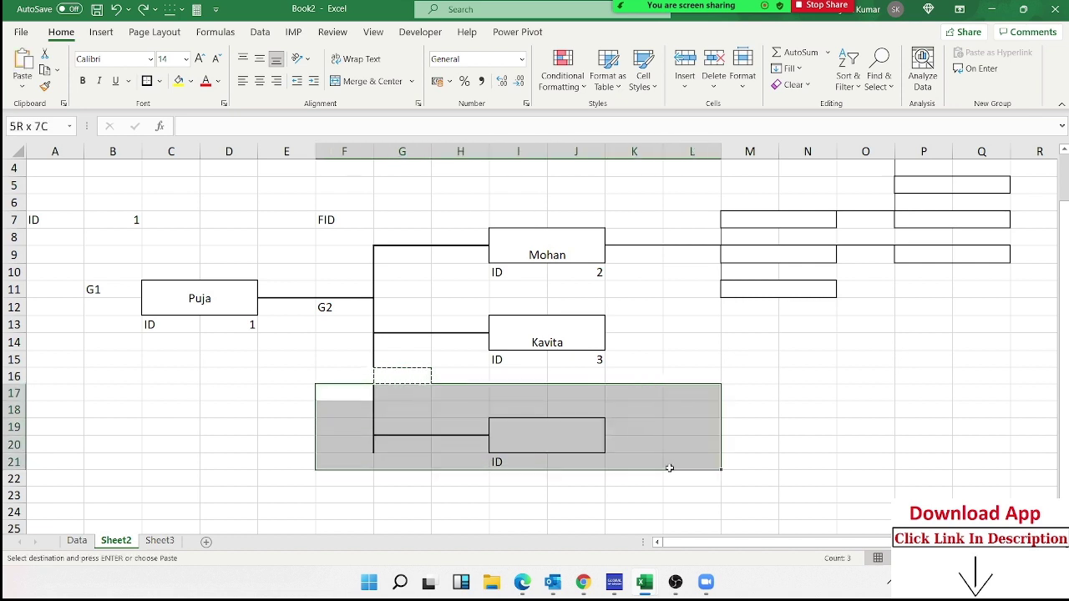
right_click(473, 424)
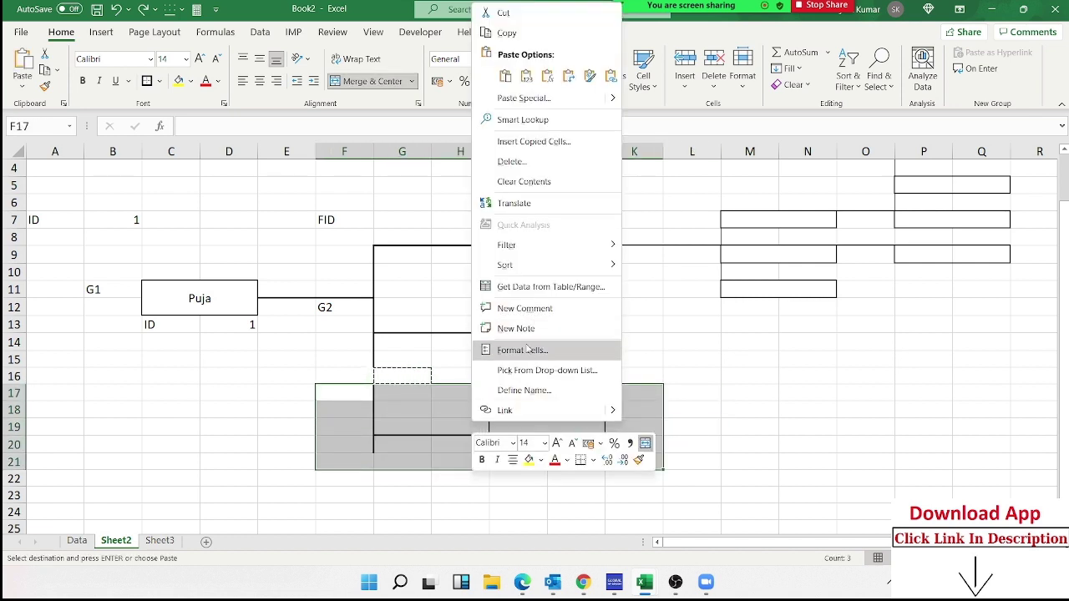
click(510, 97)
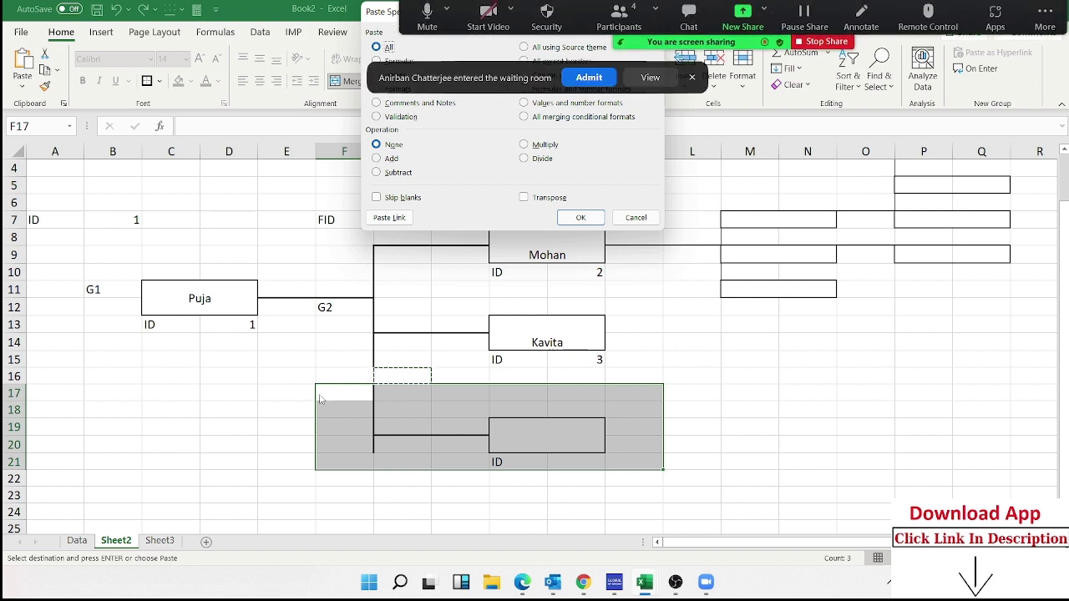
click(692, 77)
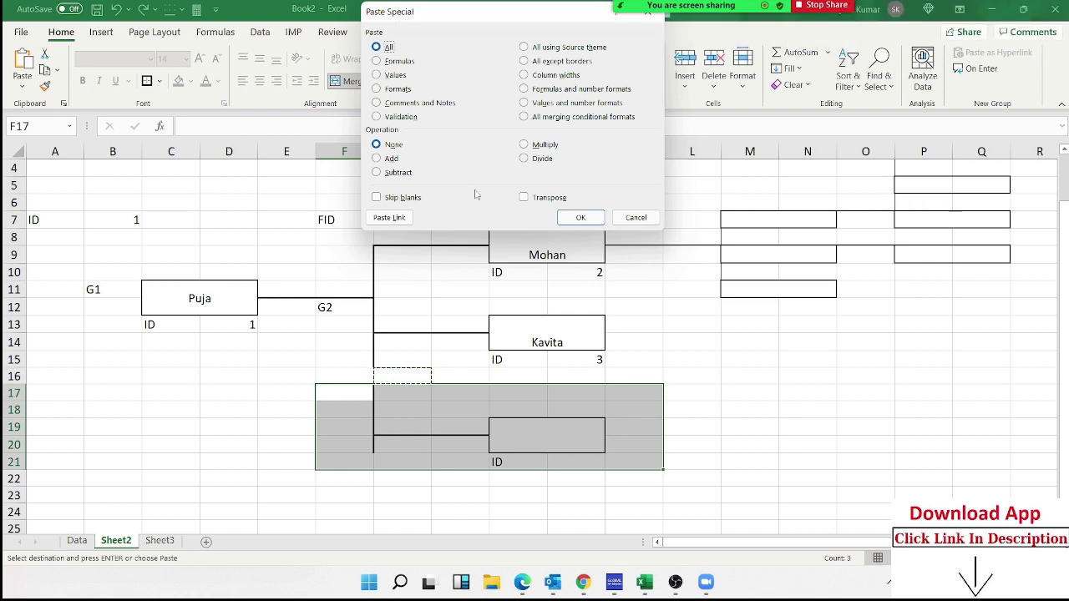
drag(446, 22, 245, 76)
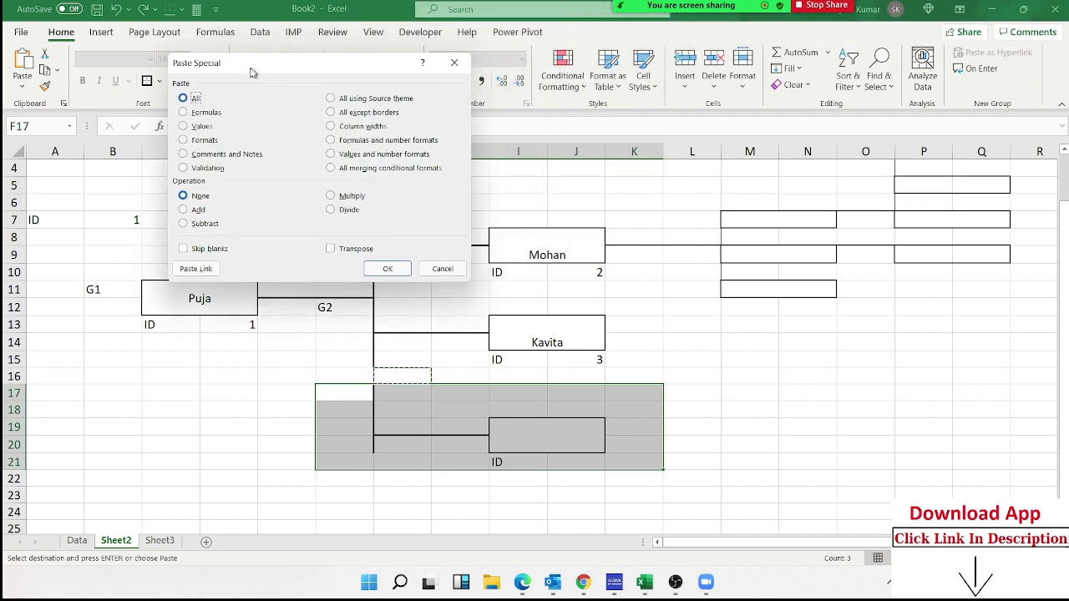
click(443, 70)
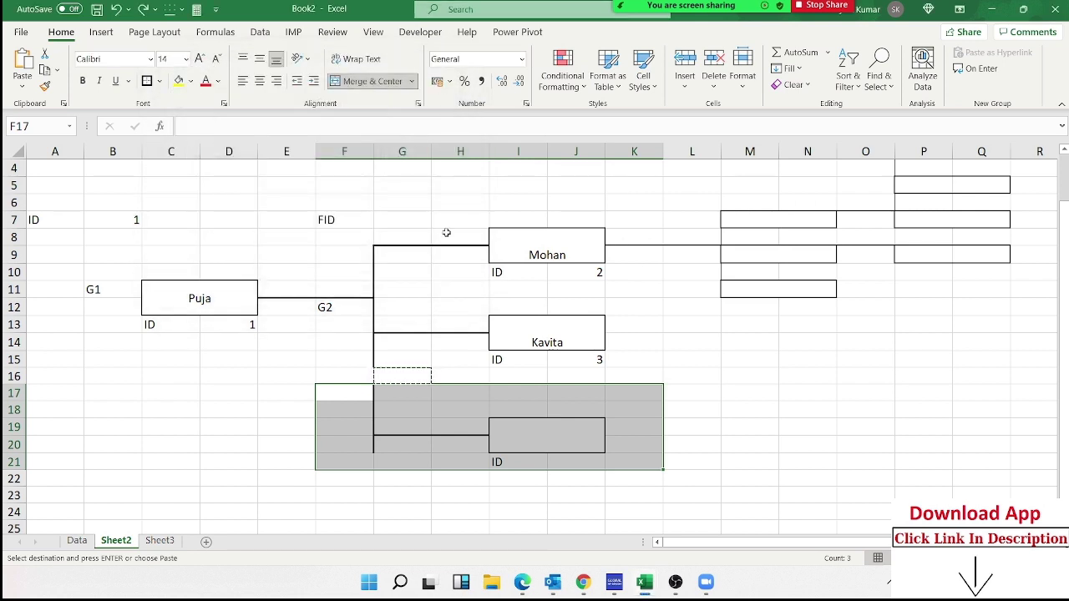
click(418, 399)
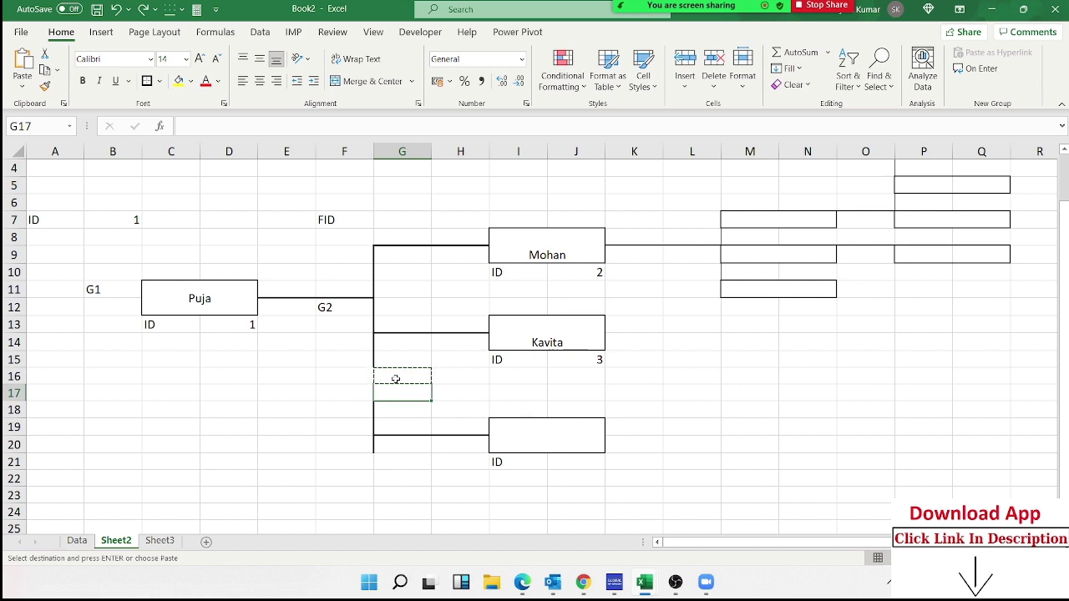
Paint G16's plain formatting onto G17:G20 with Format Painter, erasing the column G connector.
click(399, 376)
click(45, 86)
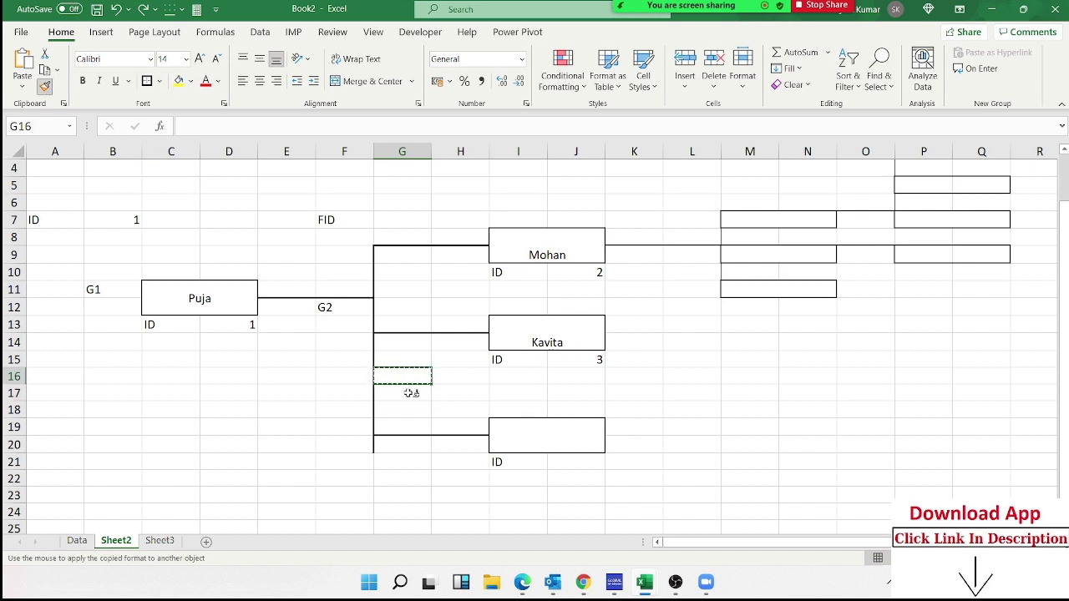
drag(411, 393, 402, 430)
click(405, 461)
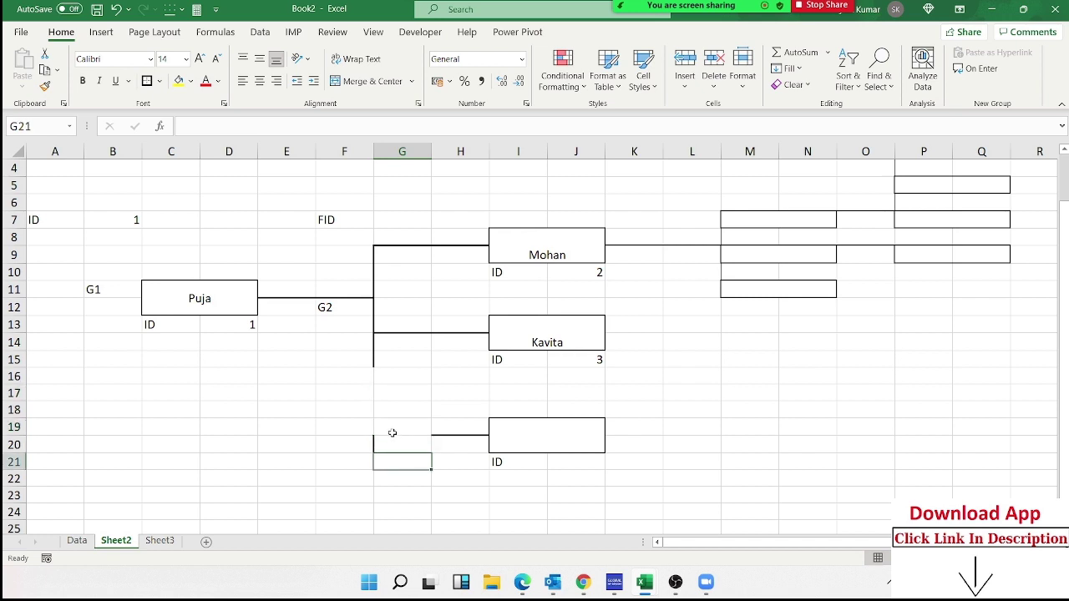
click(391, 433)
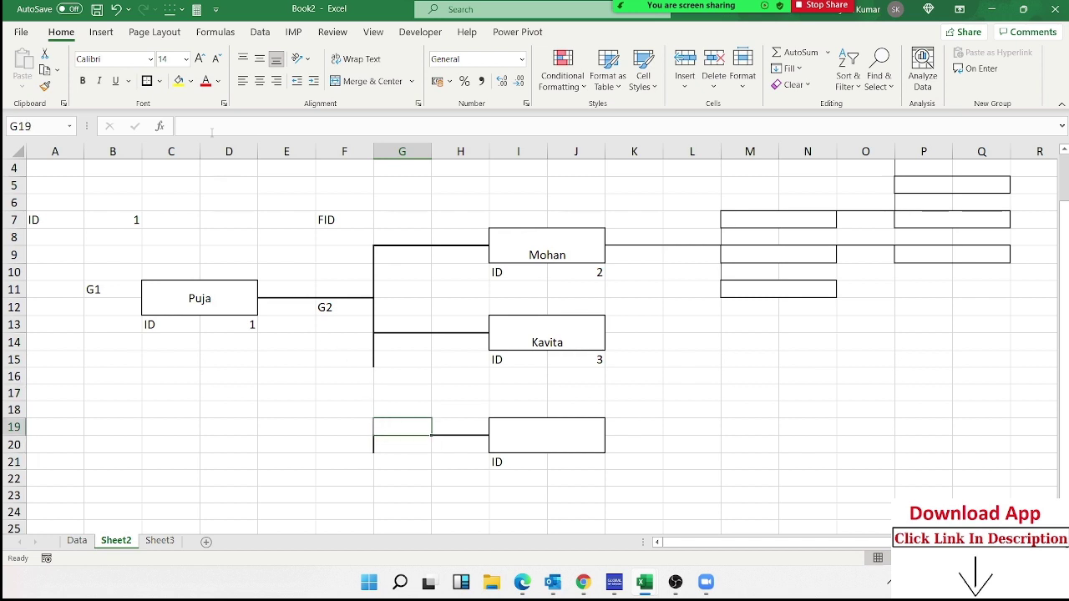
click(46, 87)
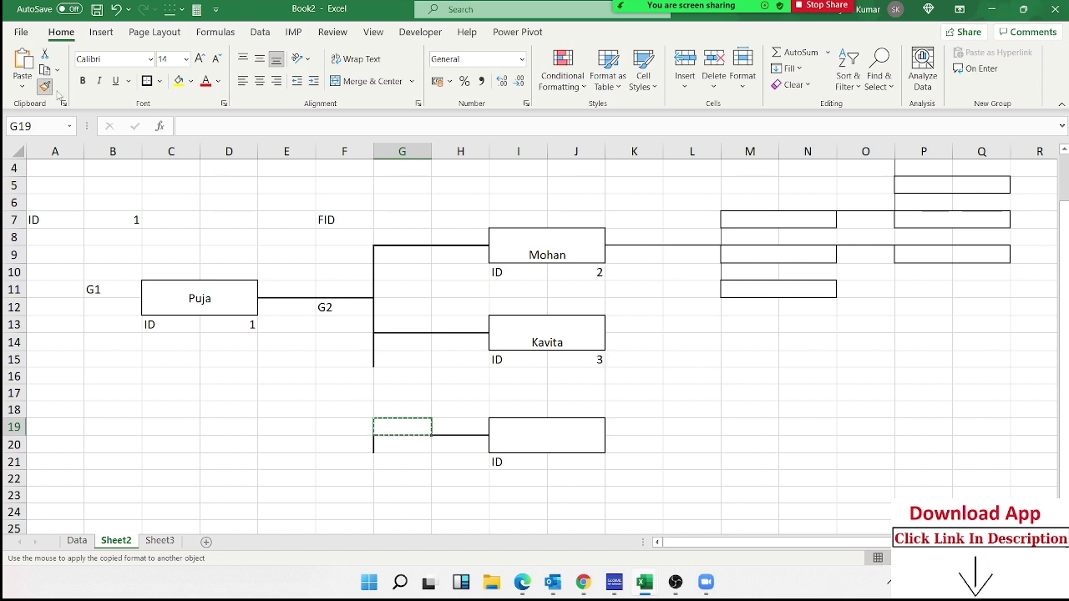
click(396, 448)
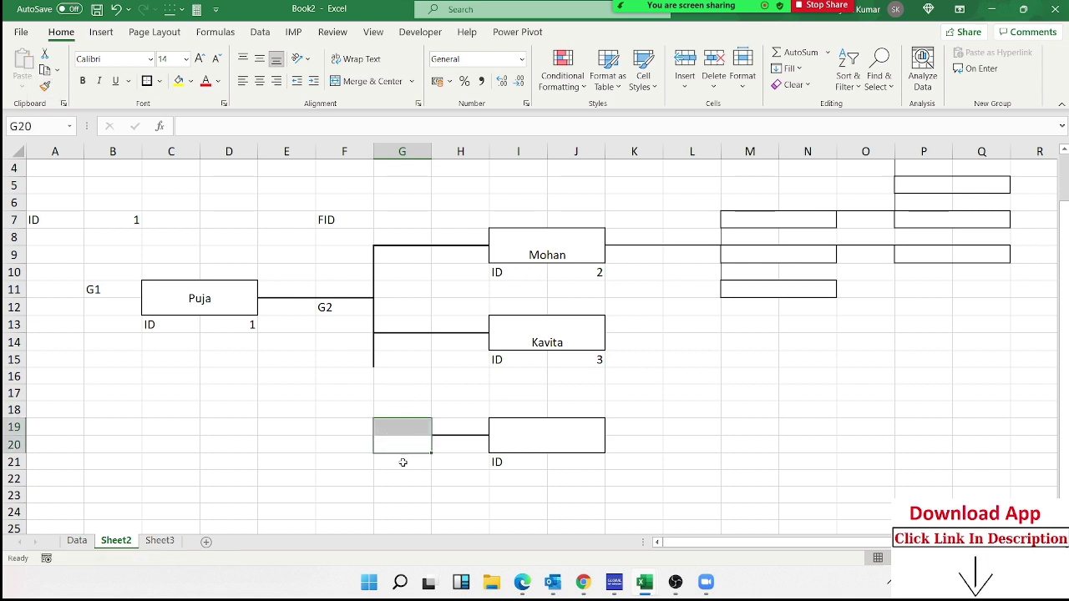
click(403, 462)
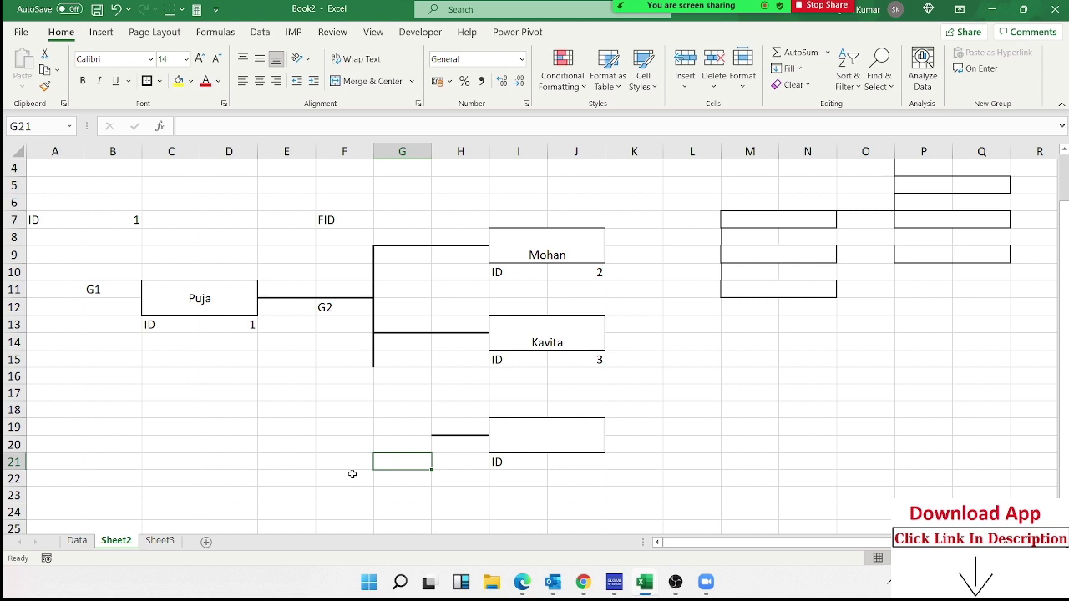
Undo the recent line removal to restore the column G connectors.
key(Up)
key(ctrl+c)
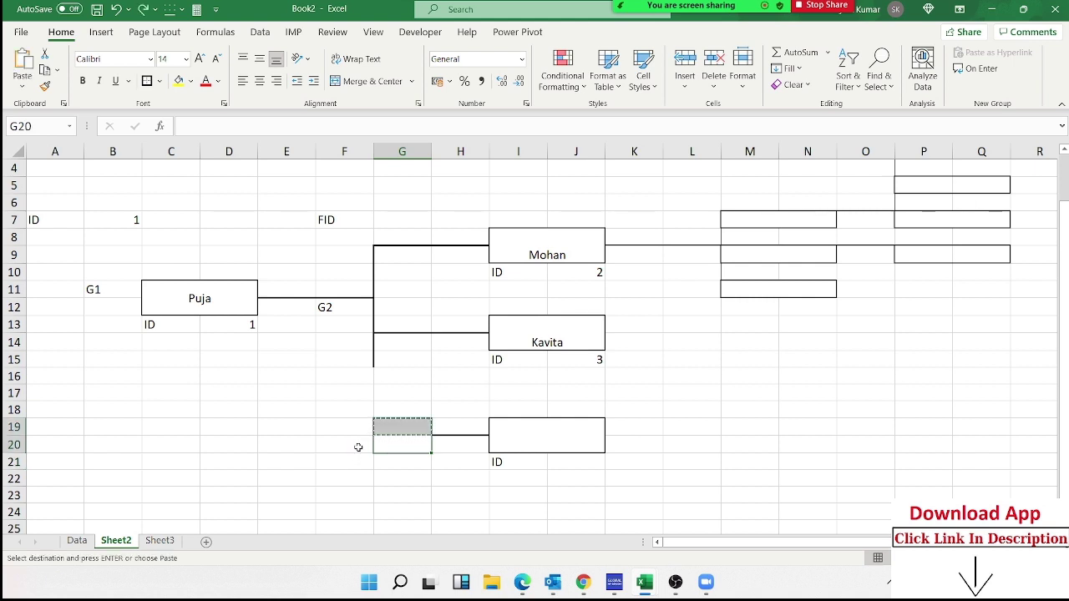
key(Up)
key(shift+Up)
key(shift+Up)
click(408, 459)
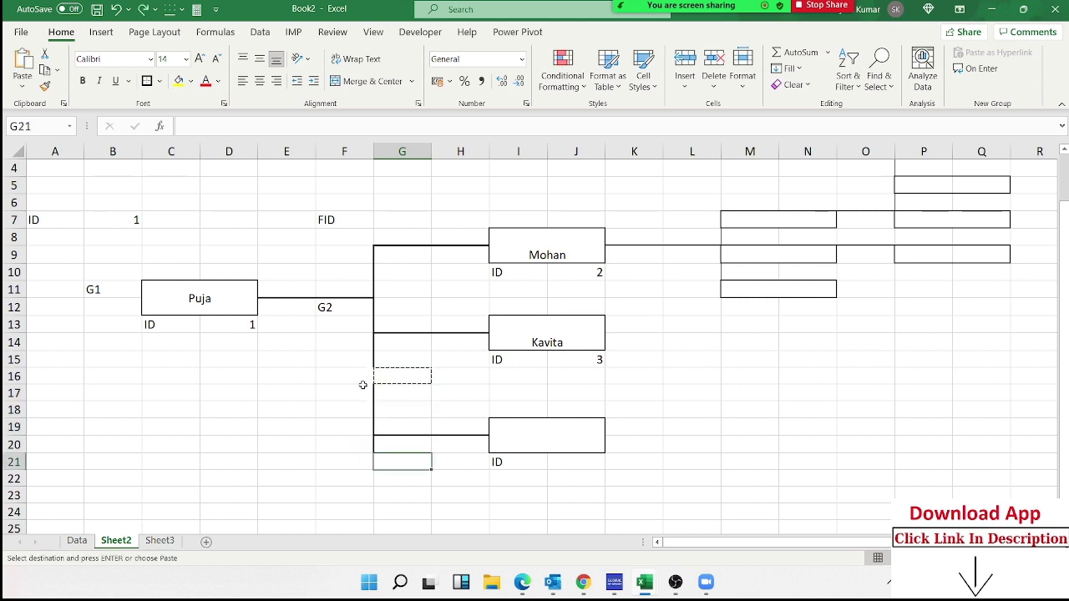
Paste Special into F16:H21 with All except borders, clearing the connectors there.
drag(361, 380, 452, 457)
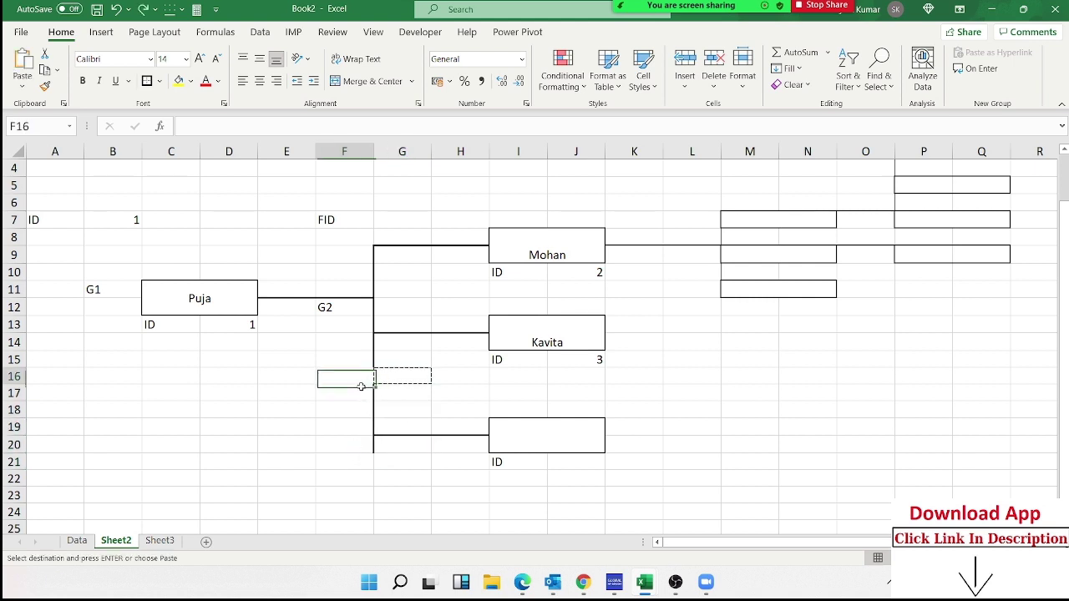
right_click(453, 456)
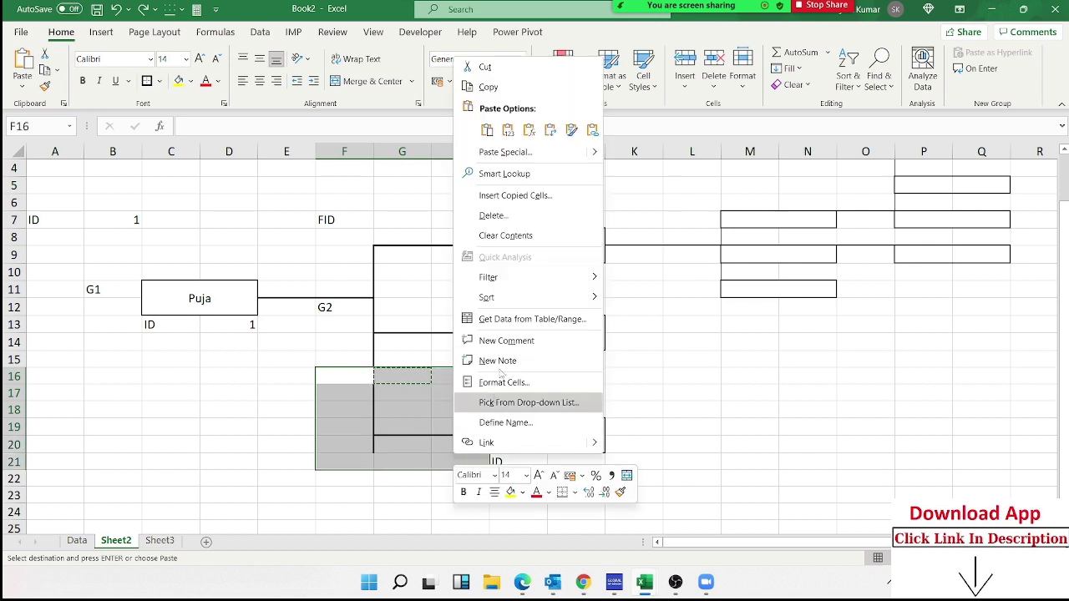
click(500, 152)
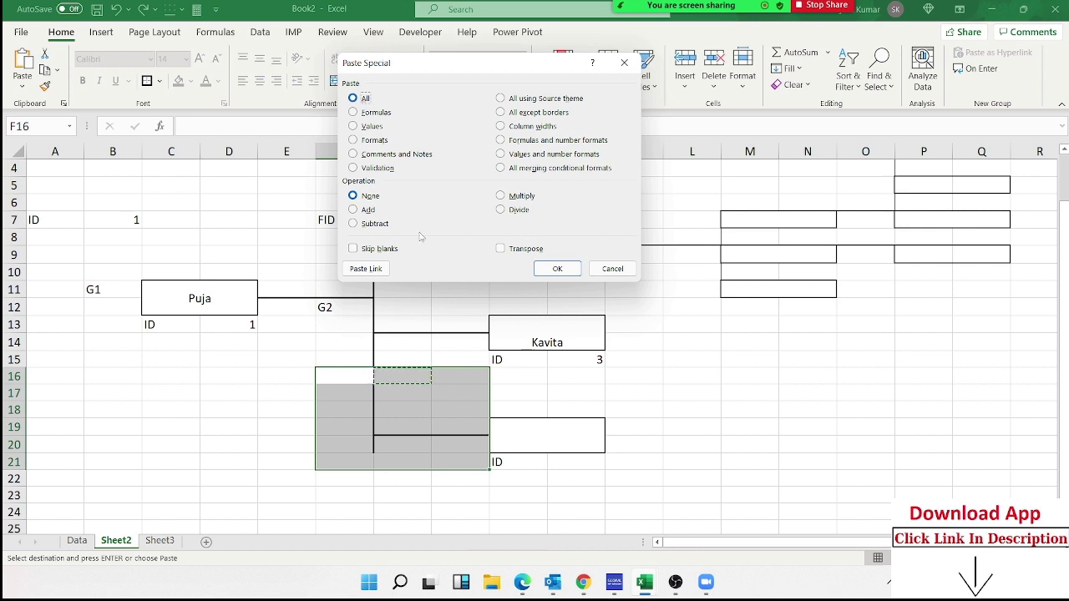
click(518, 113)
click(705, 188)
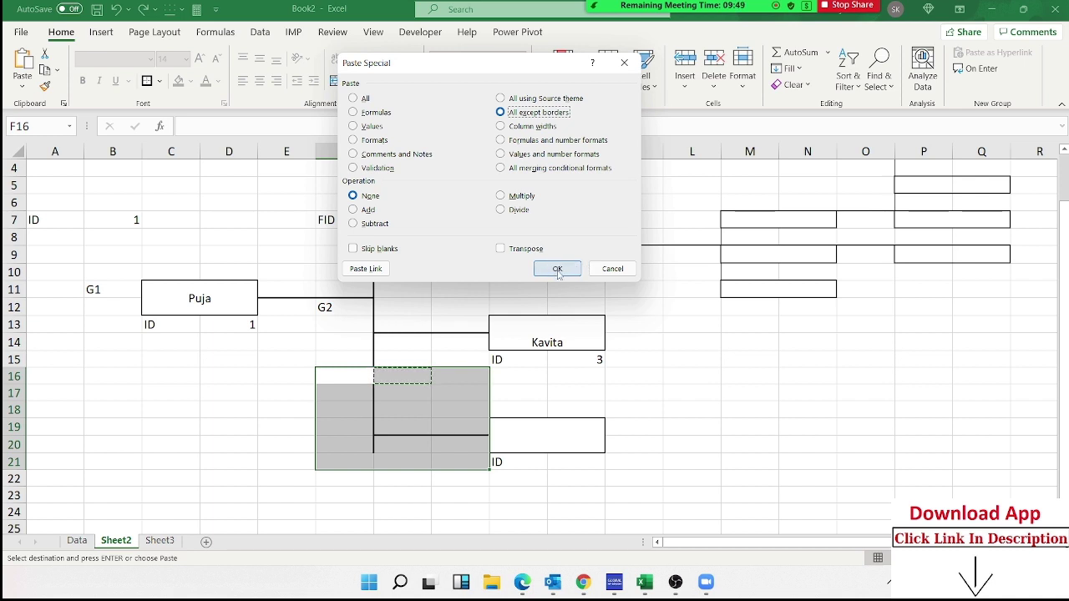
click(557, 270)
click(411, 426)
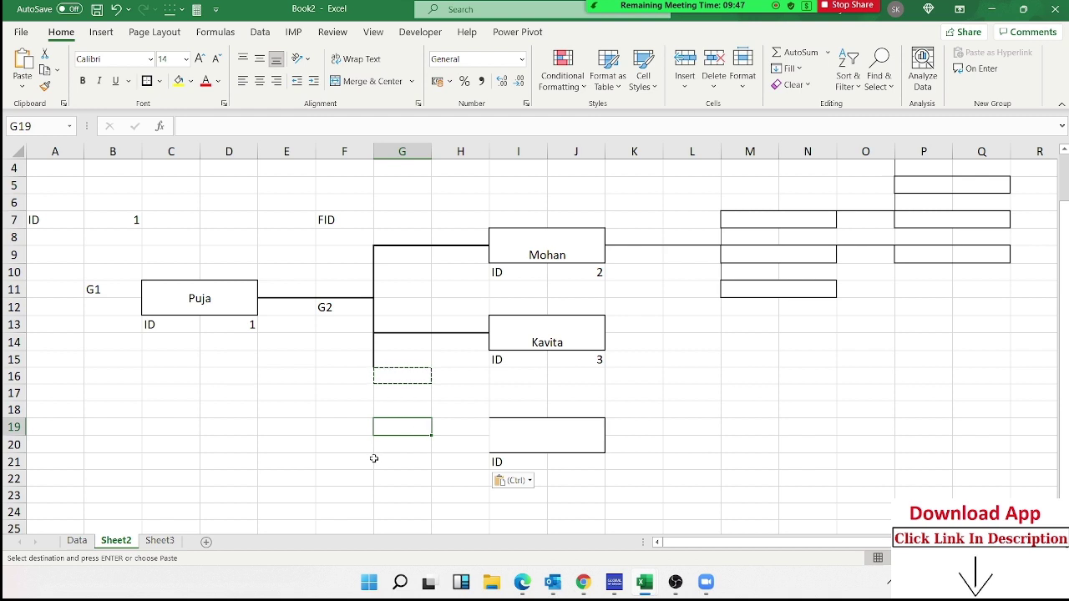
key(Escape)
key(Escape)
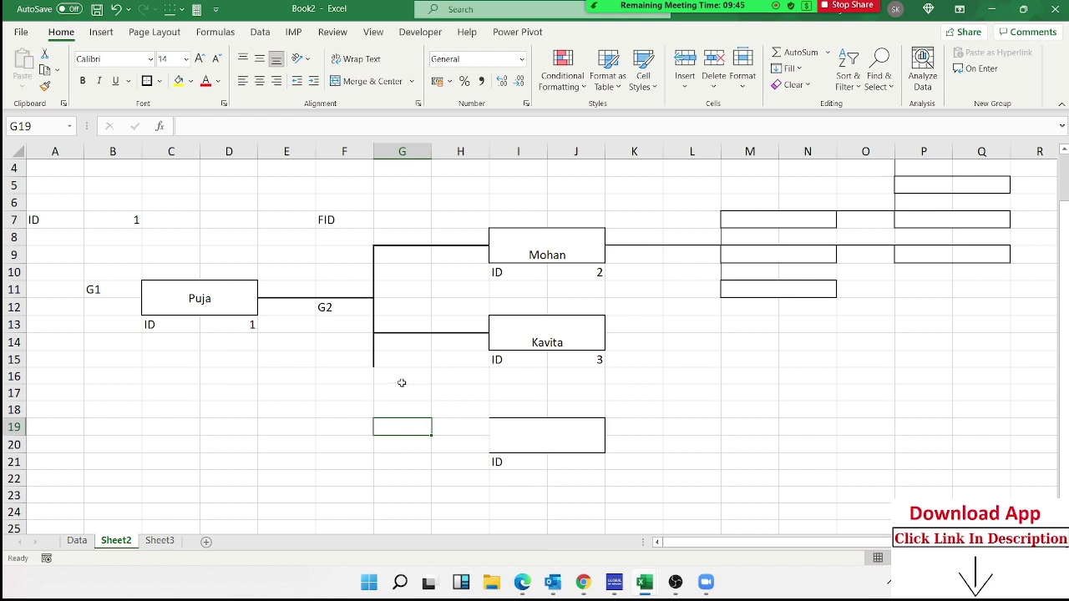
Copy G16 and paste it into I18:J18 using All except borders.
click(400, 380)
key(ctrl+c)
drag(507, 408, 578, 409)
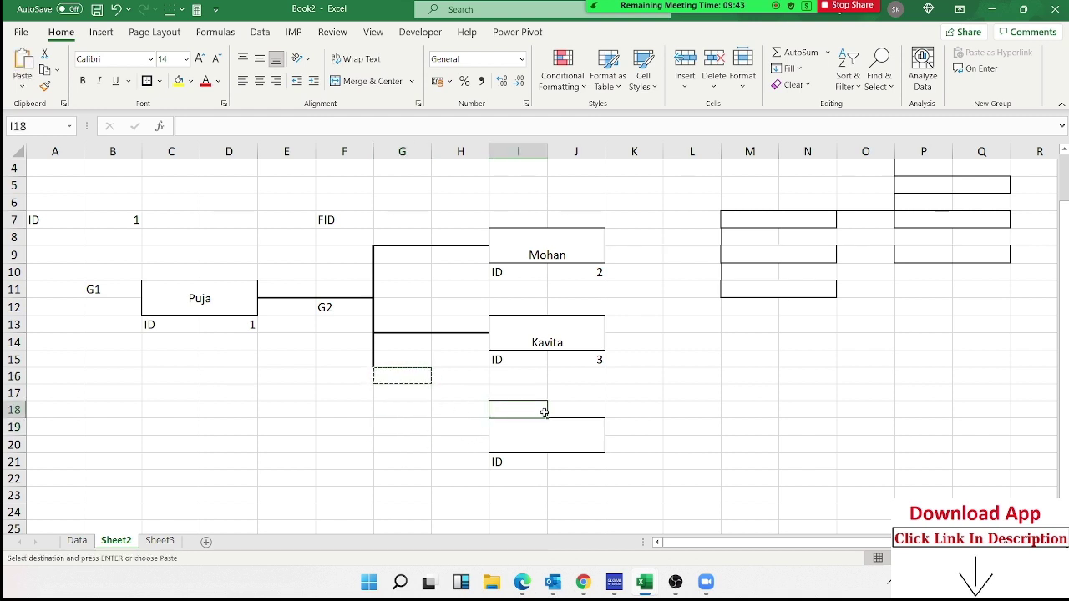
right_click(578, 409)
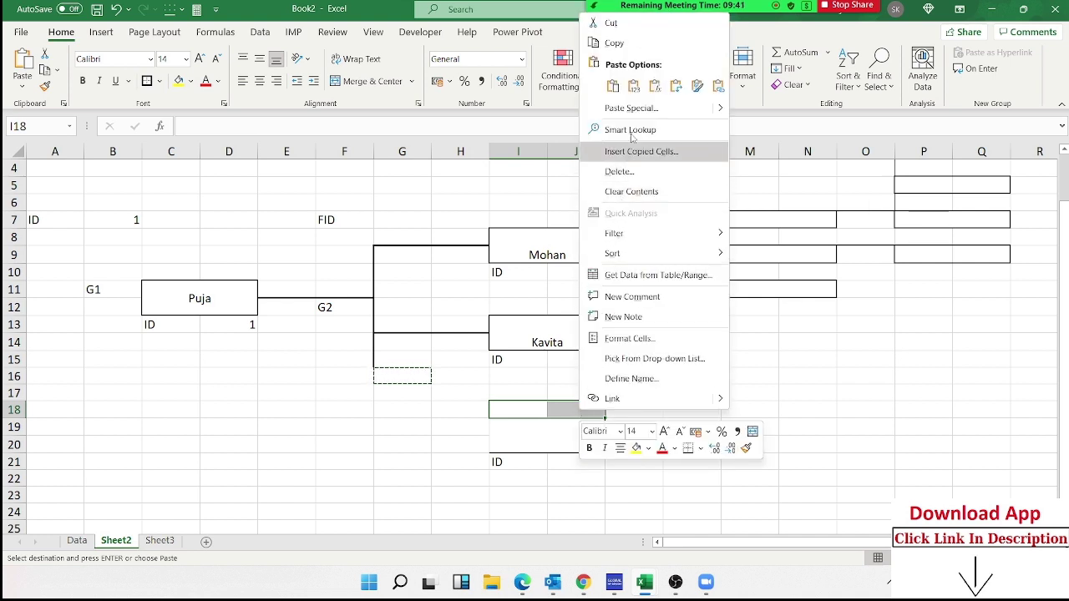
click(668, 105)
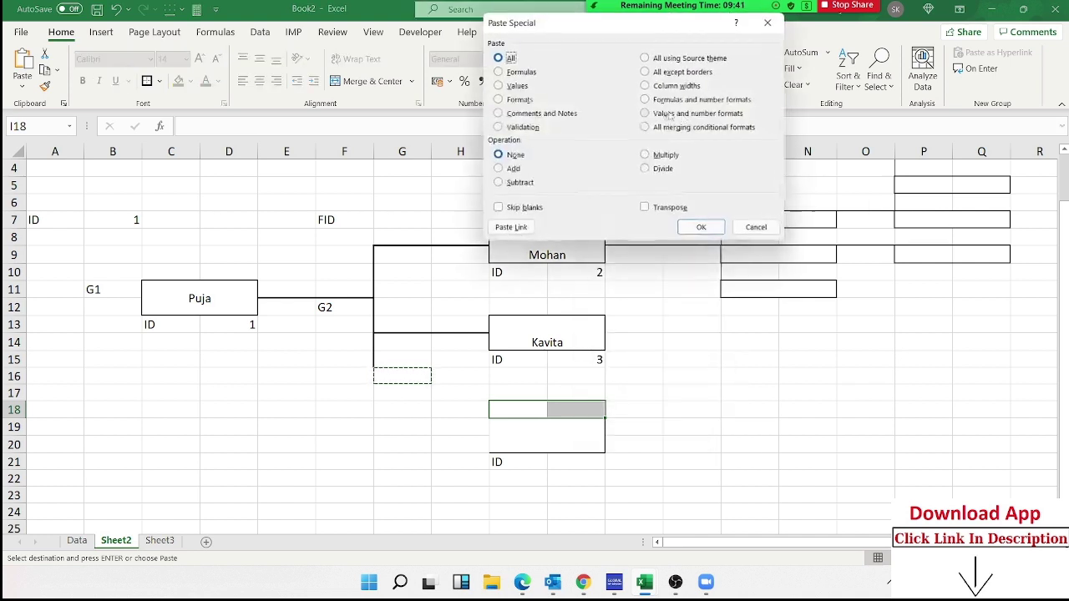
click(681, 72)
click(702, 228)
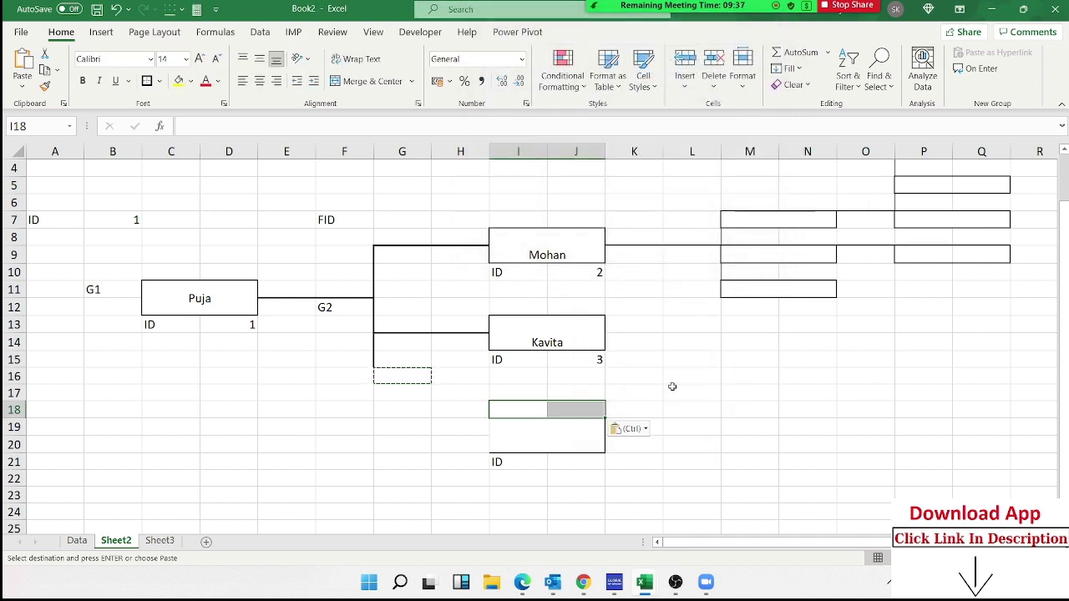
Paste G16 into K17:K21 using All except borders to remove the right edge.
click(675, 391)
drag(614, 394, 619, 458)
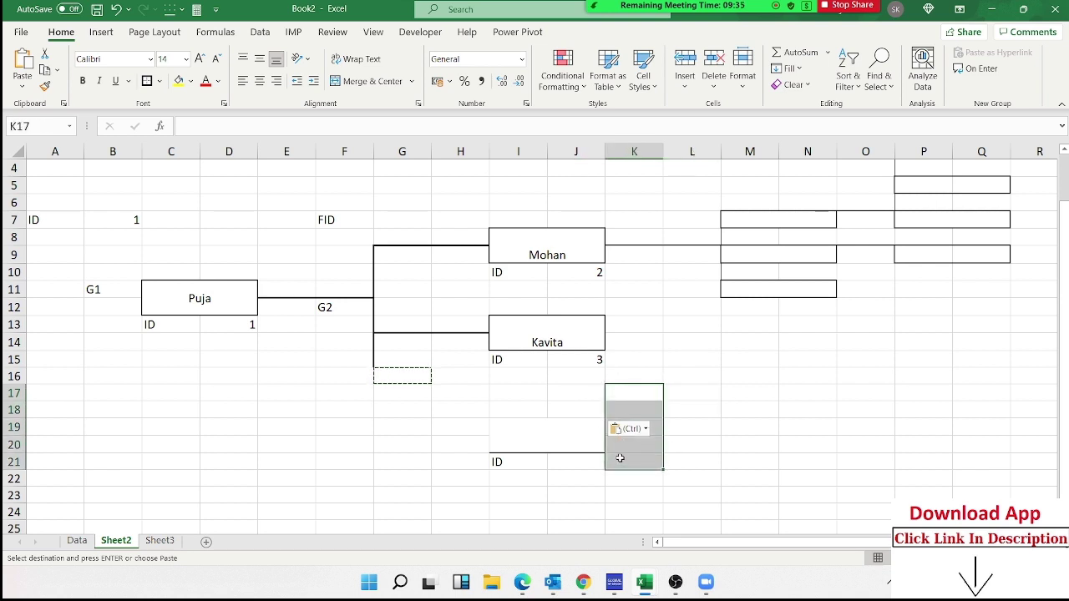
right_click(620, 458)
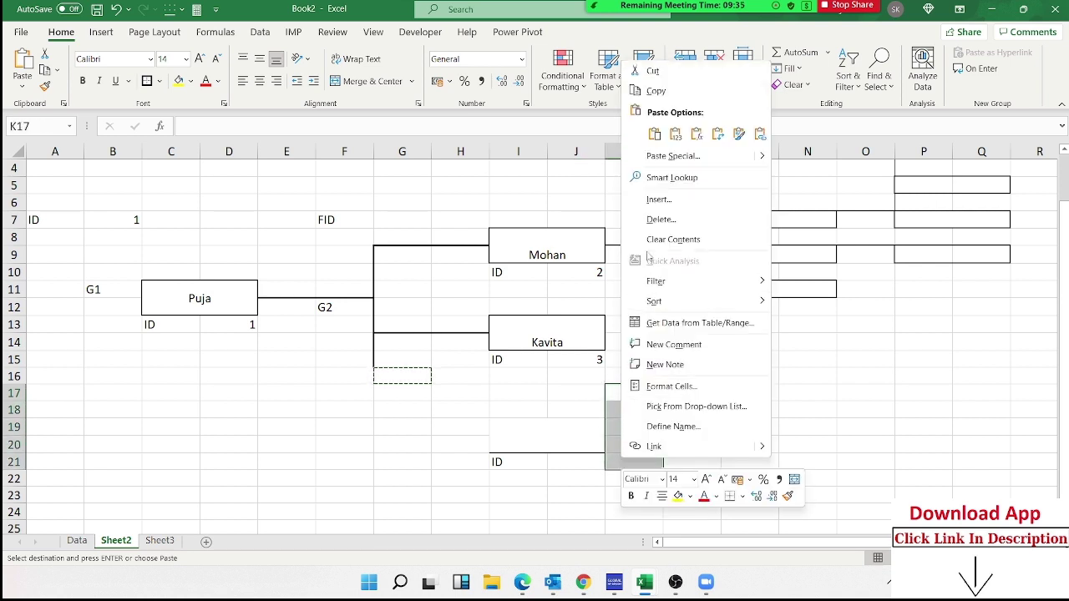
click(673, 157)
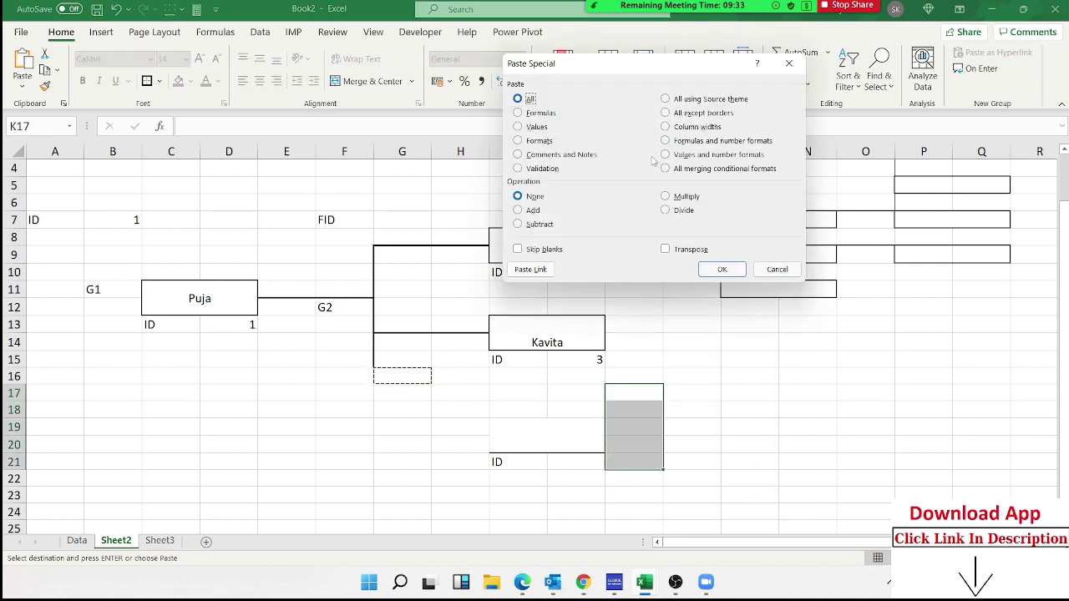
click(677, 114)
click(722, 269)
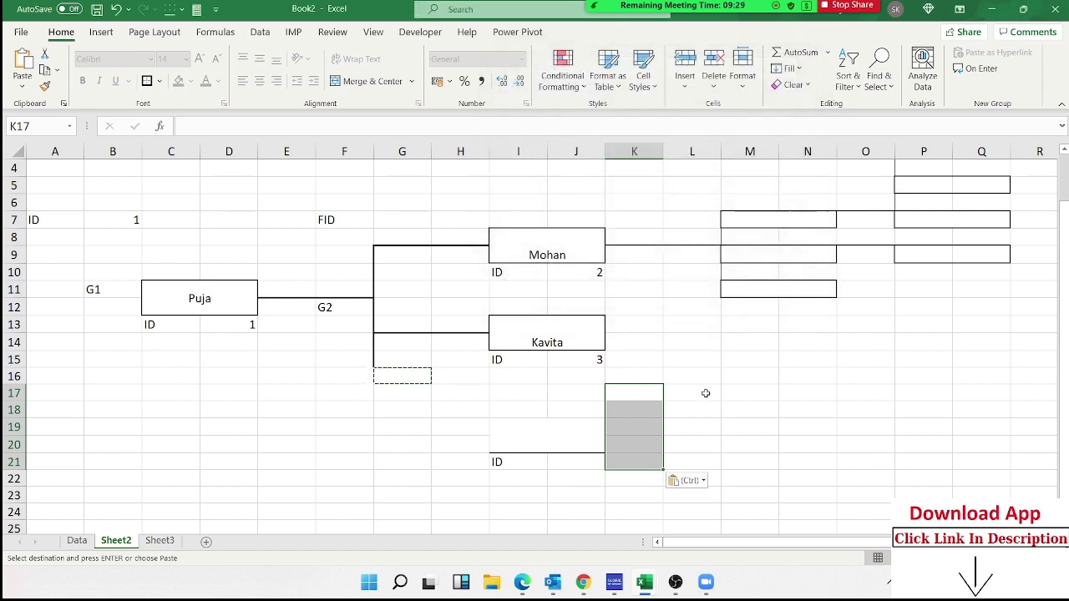
Paste only the column widths into cell I21 through Paste Special.
drag(483, 465, 518, 465)
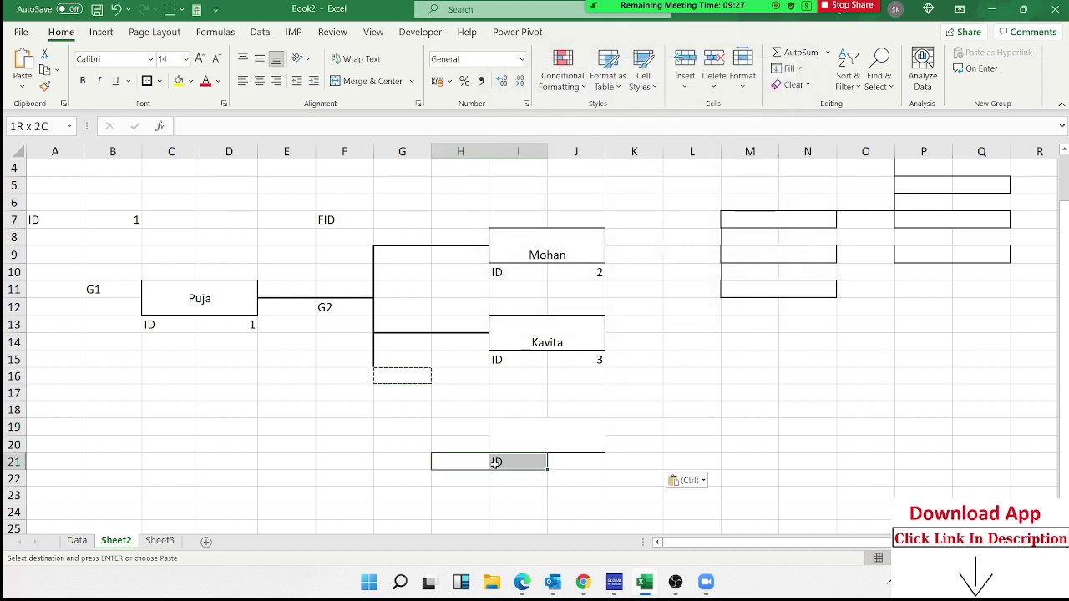
click(515, 498)
click(526, 448)
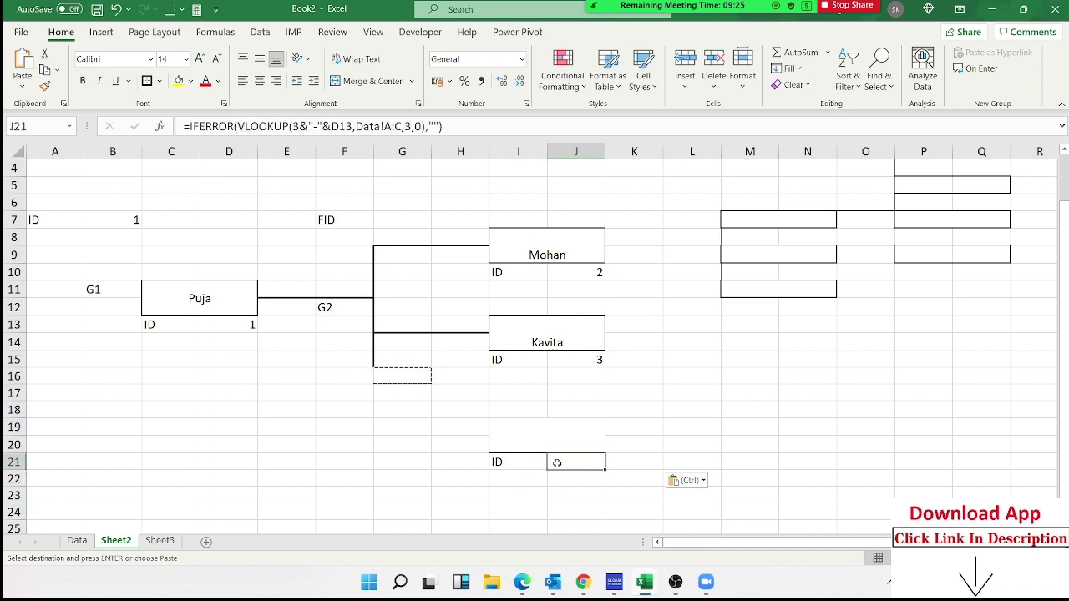
click(511, 467)
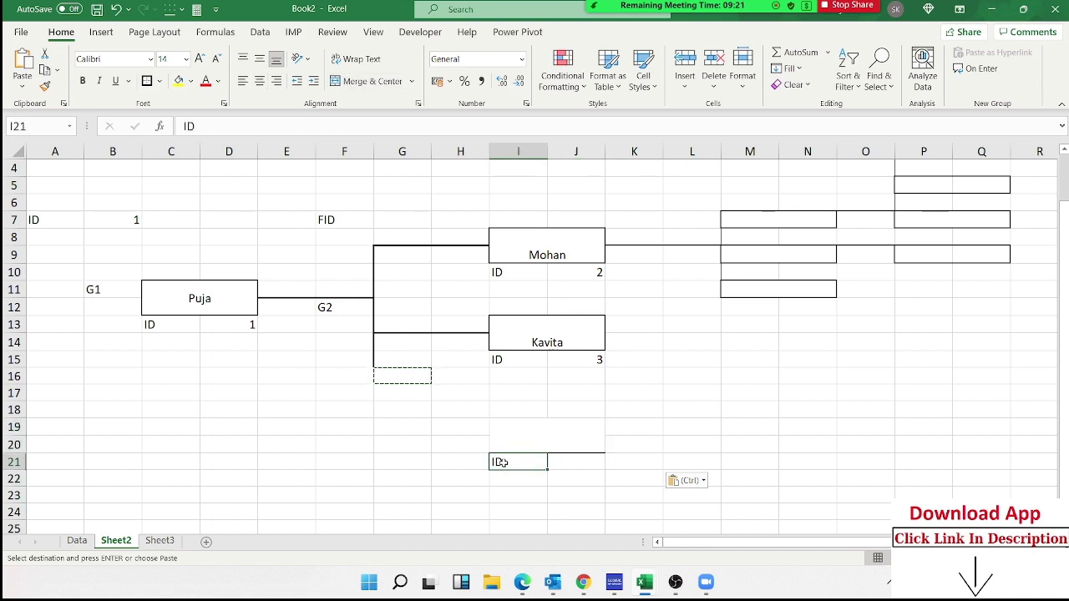
right_click(503, 462)
click(535, 140)
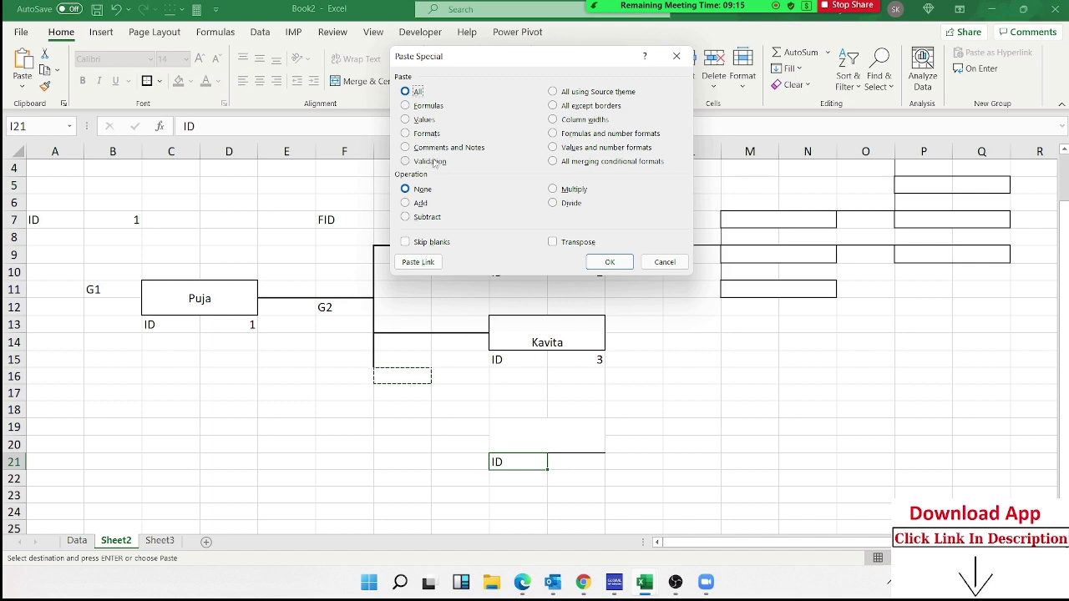
click(571, 120)
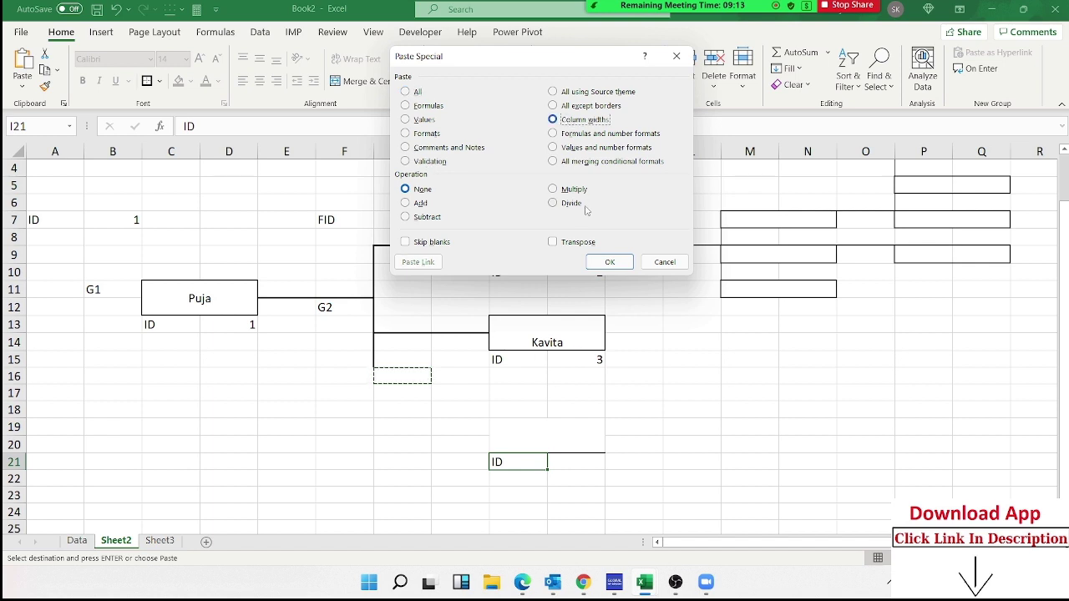
click(610, 261)
Paste into I21 again with All except borders, removing the ID label.
click(535, 528)
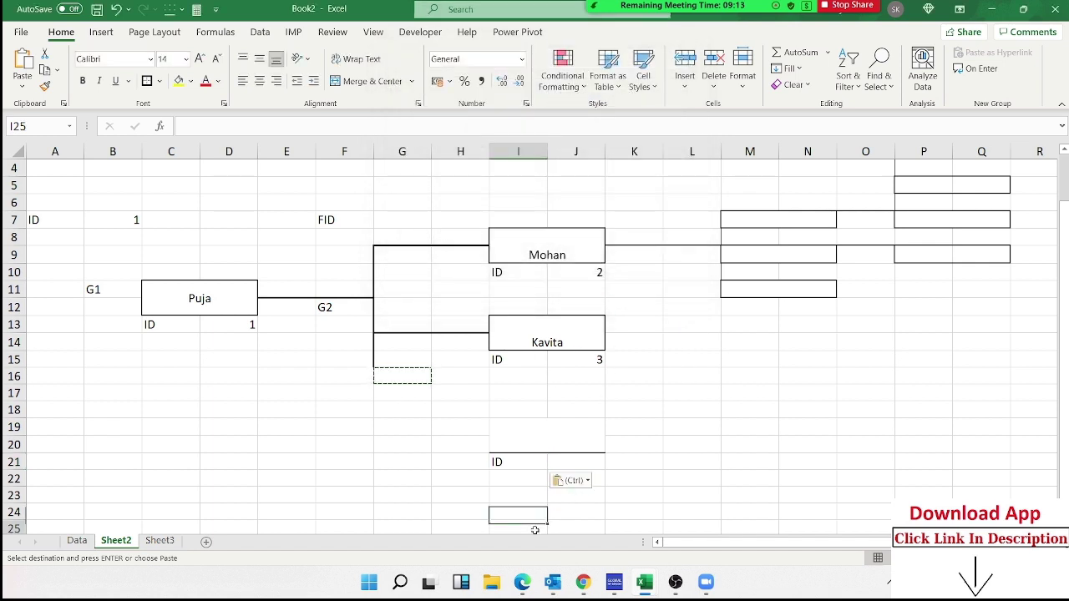
click(514, 462)
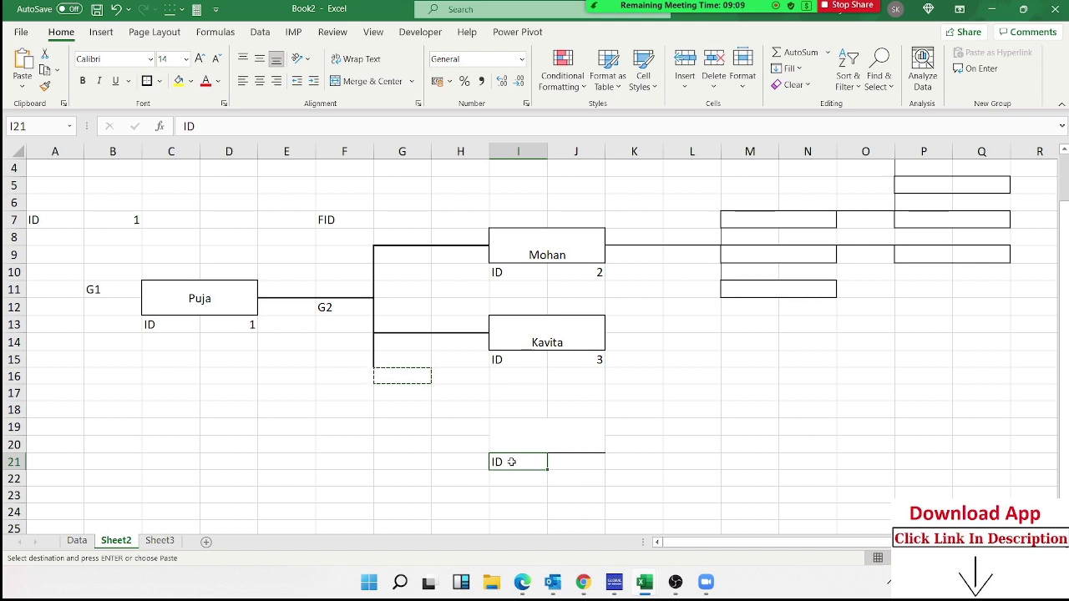
right_click(514, 462)
click(561, 138)
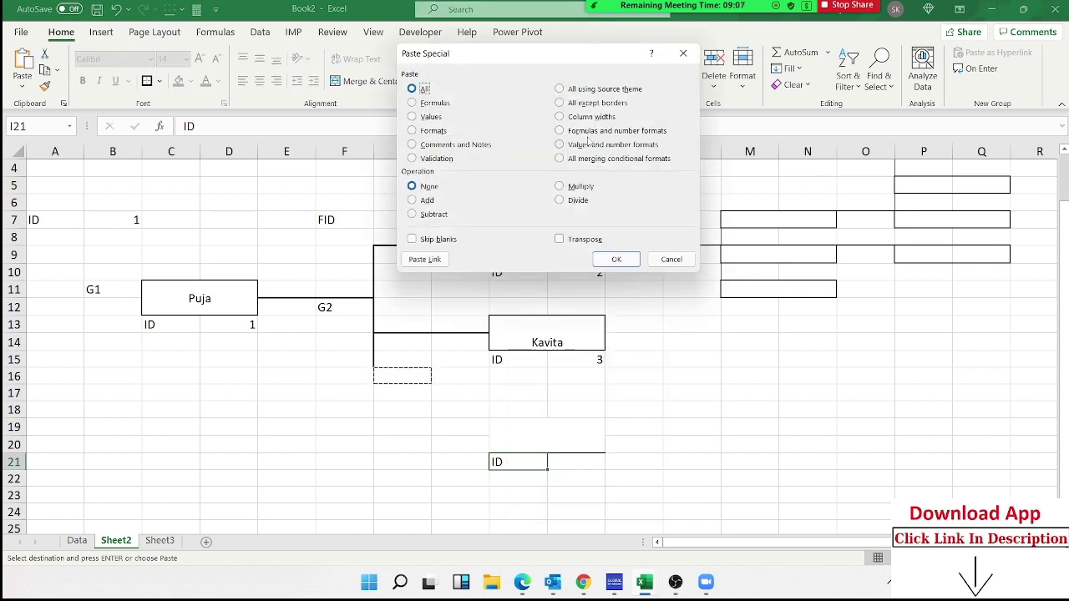
click(585, 104)
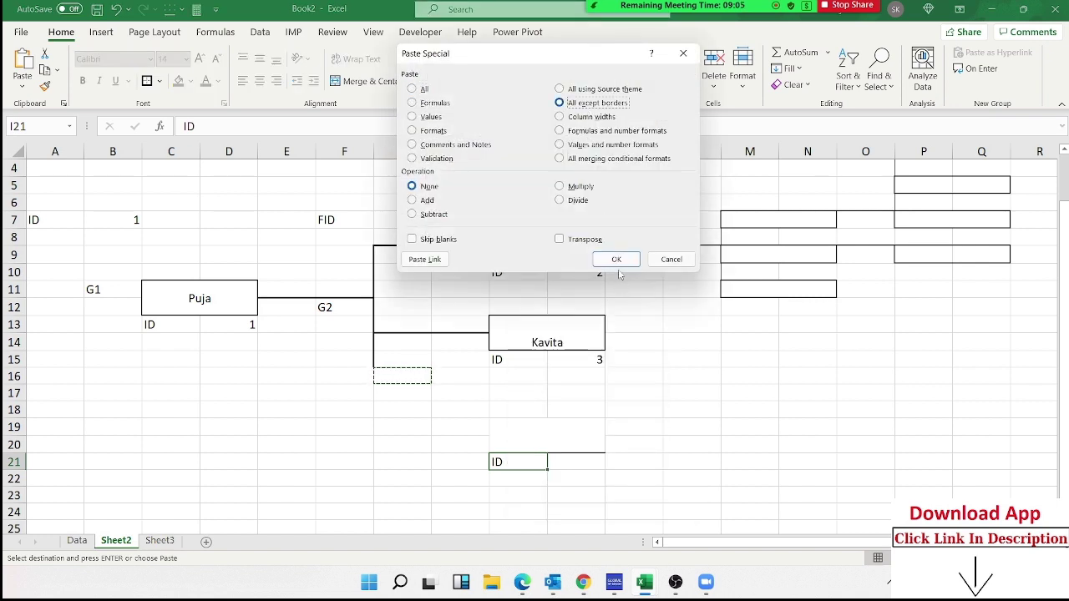
click(616, 259)
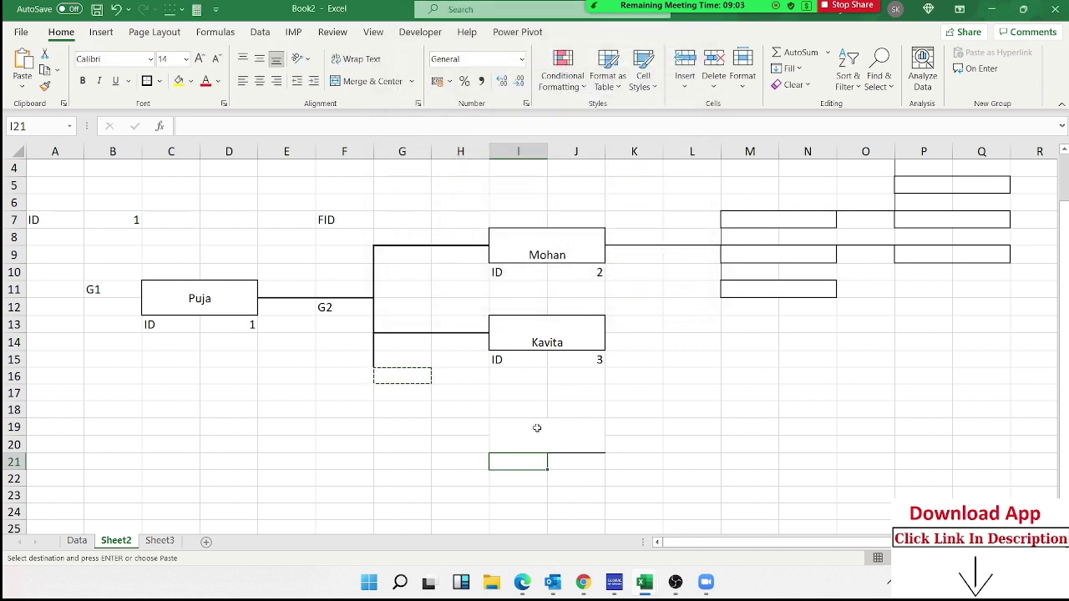
Cancel the pending copy and check the contents of cells I21 and J21.
key(Escape)
key(Down)
key(Up)
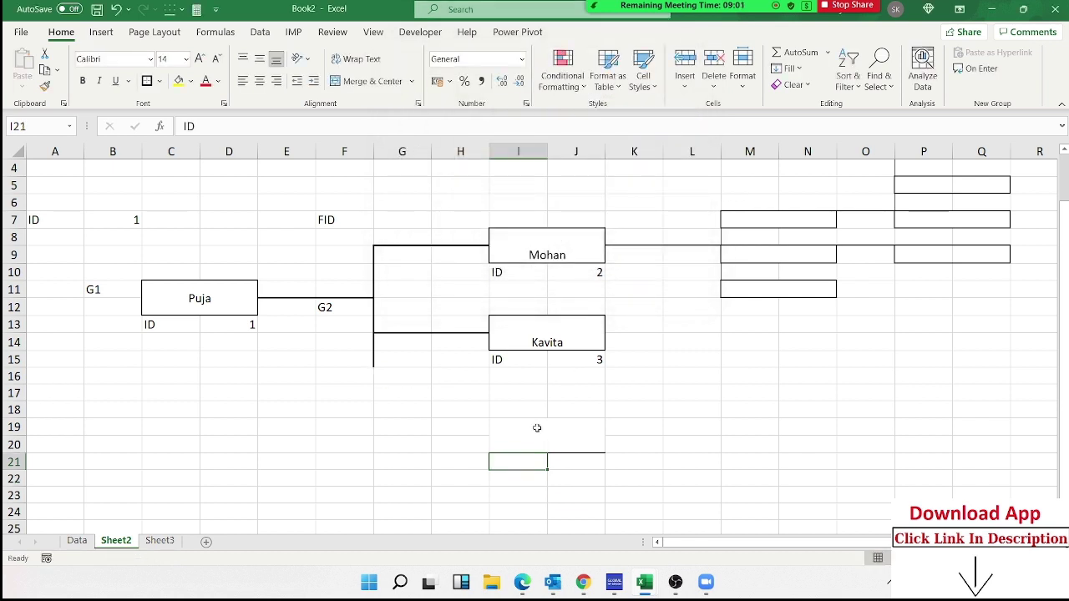
key(Right)
key(Down)
key(Down)
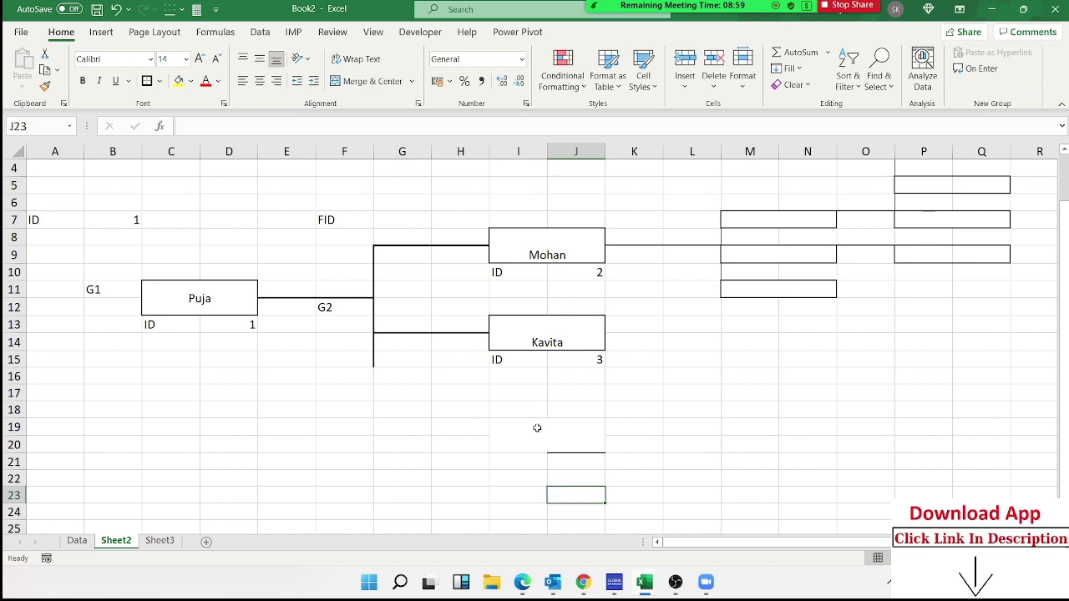
key(Up)
key(Up)
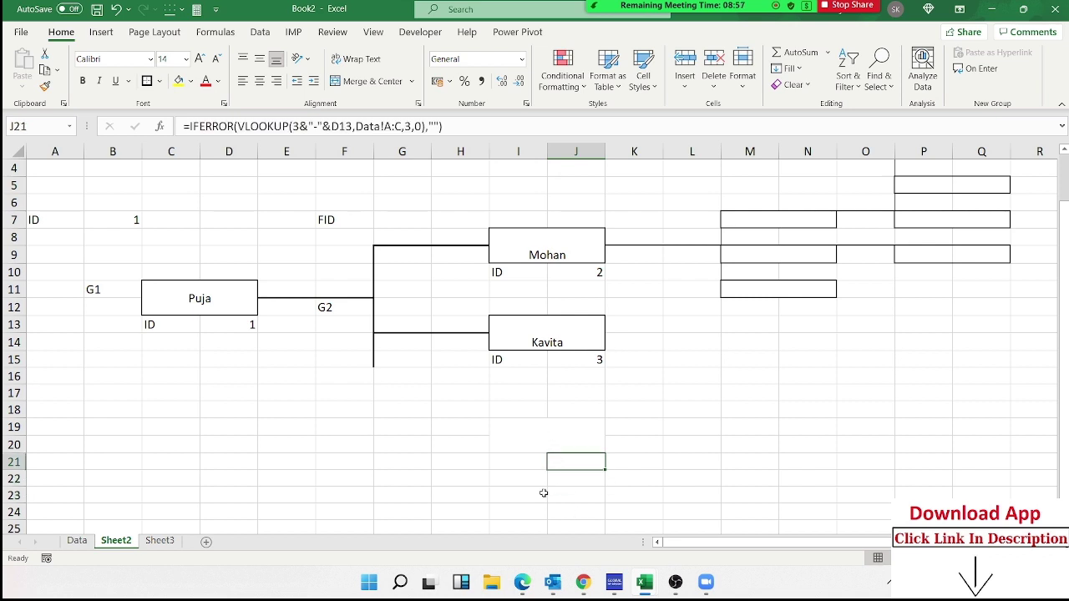
Paint I21's formatting onto J21, erasing the empty box's last border line.
click(536, 468)
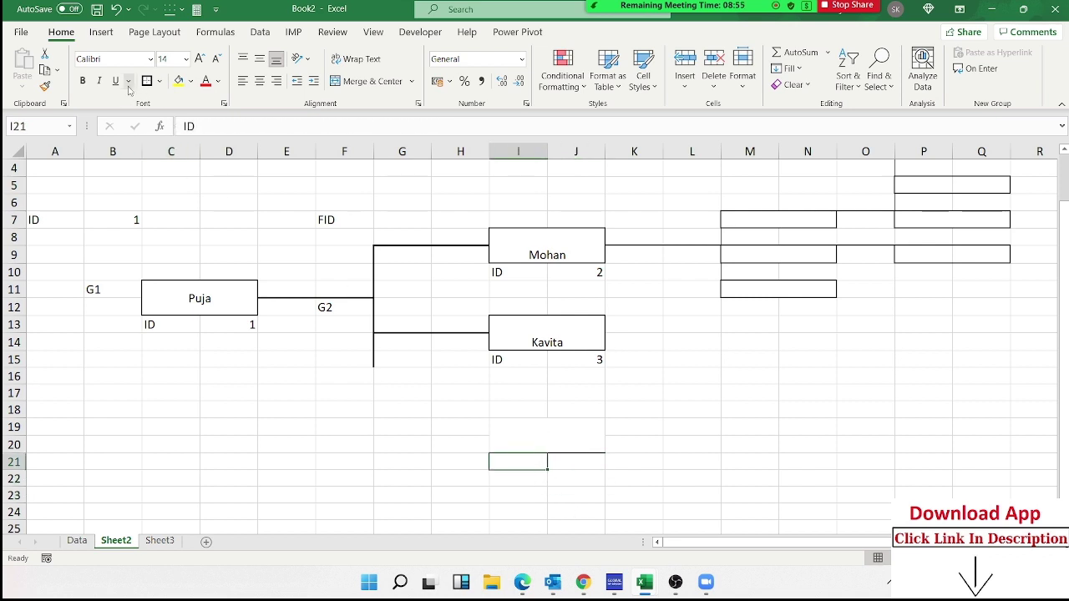
click(45, 86)
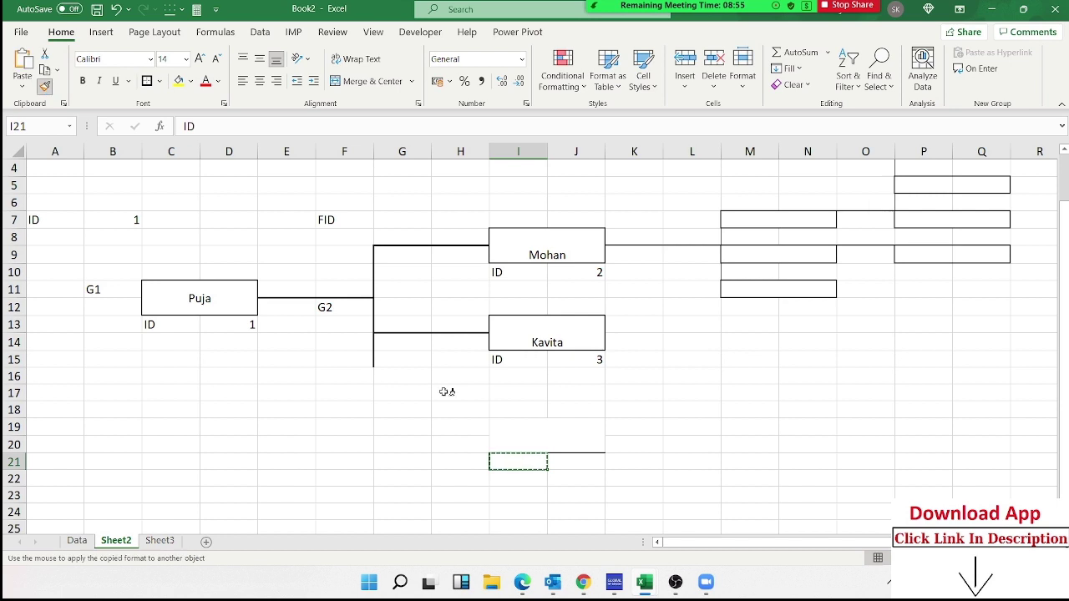
click(553, 459)
click(524, 474)
click(328, 468)
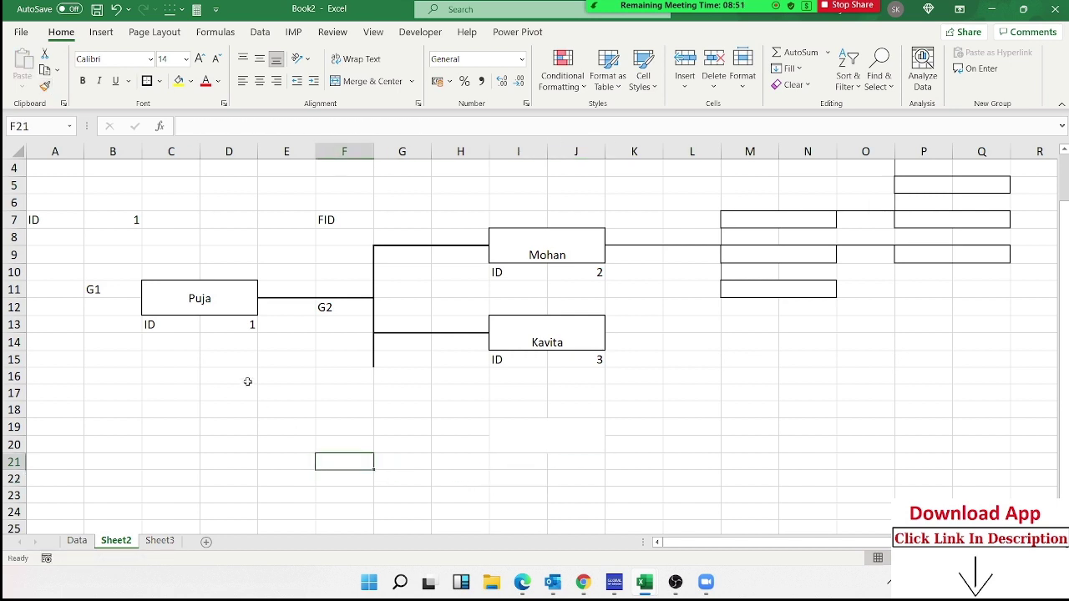
On the Data sheet, enter Moni in C12 and ID 11 in B12.
click(75, 541)
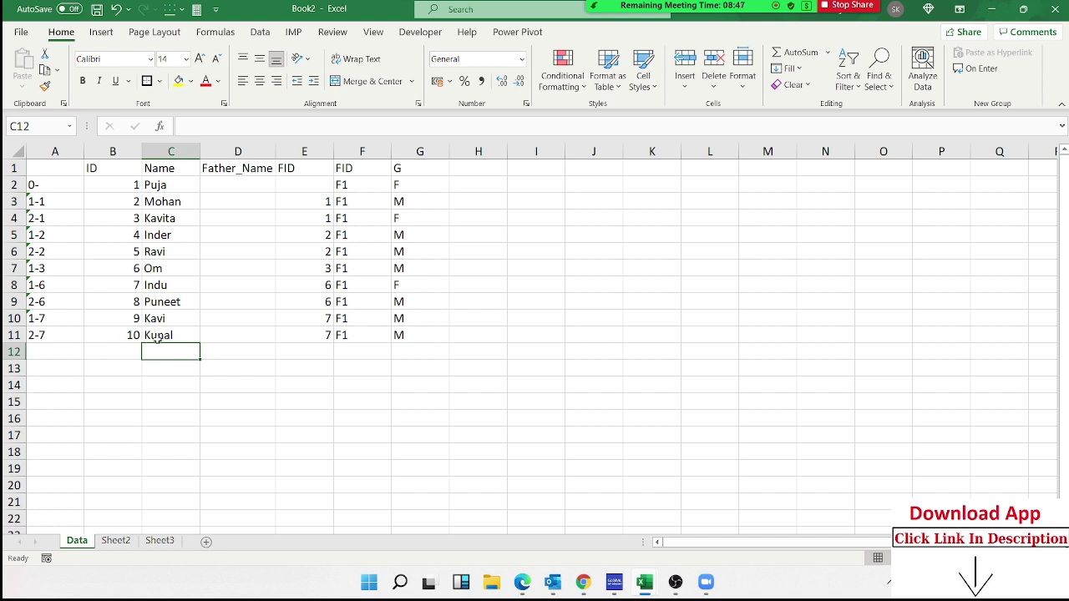
text(Moni)
key(Return)
key(Up)
key(Left)
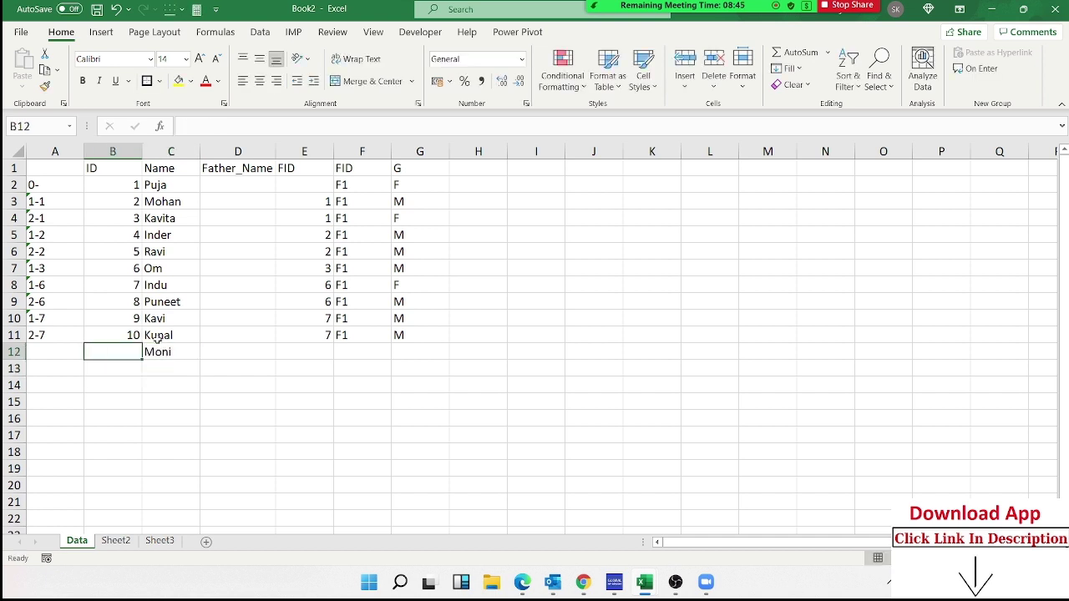
text(11)
key(Tab)
Fill in Moni's father ID 1, F1 and gender F, then view Sheet2.
key(Tab)
key(Tab)
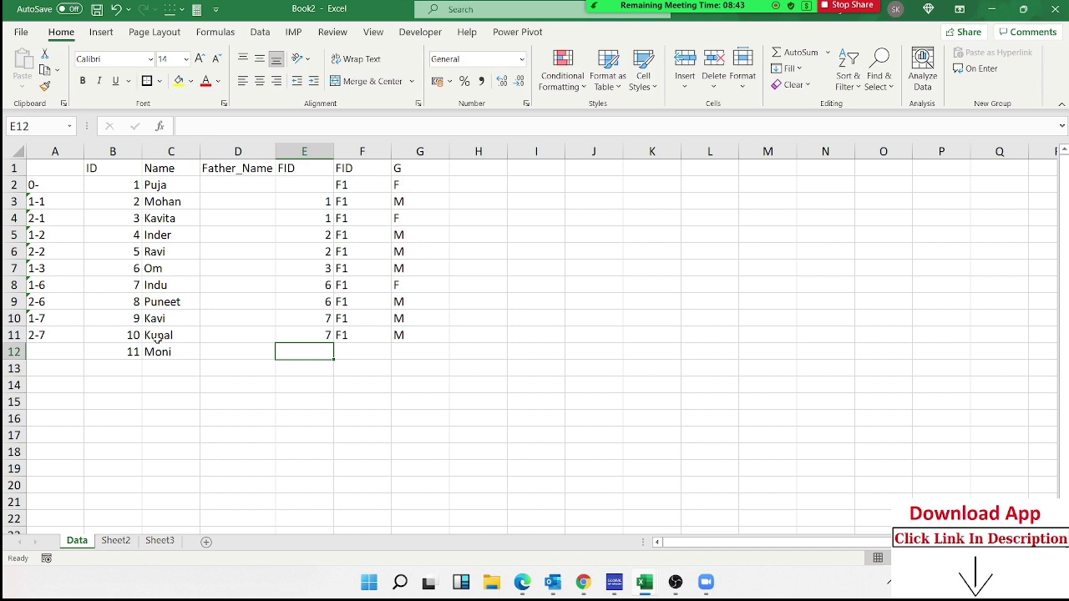
text(1)
key(Tab)
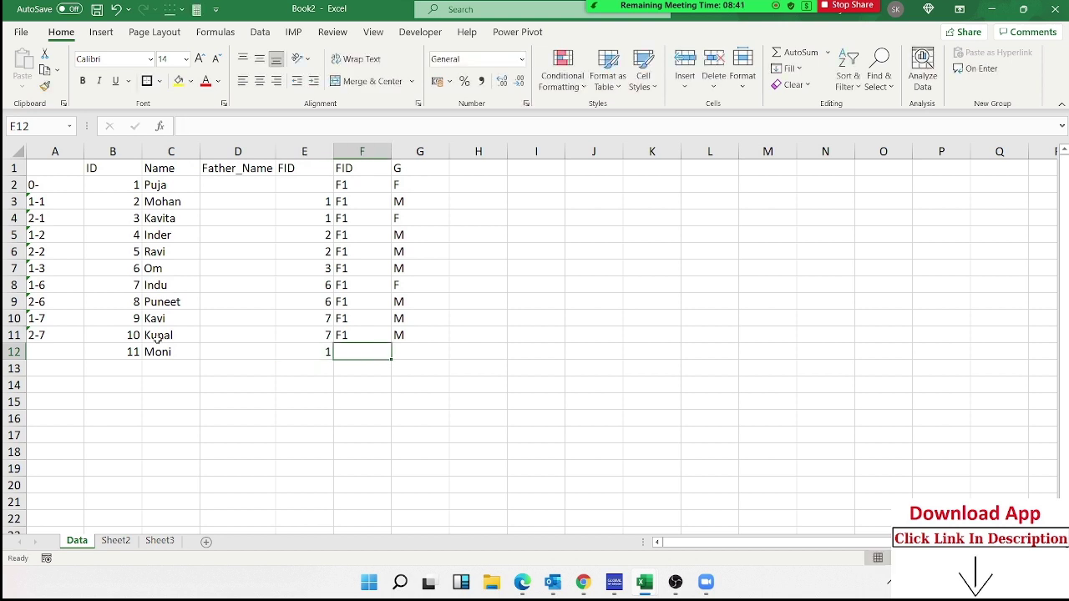
text(F1)
key(Tab)
text(M)
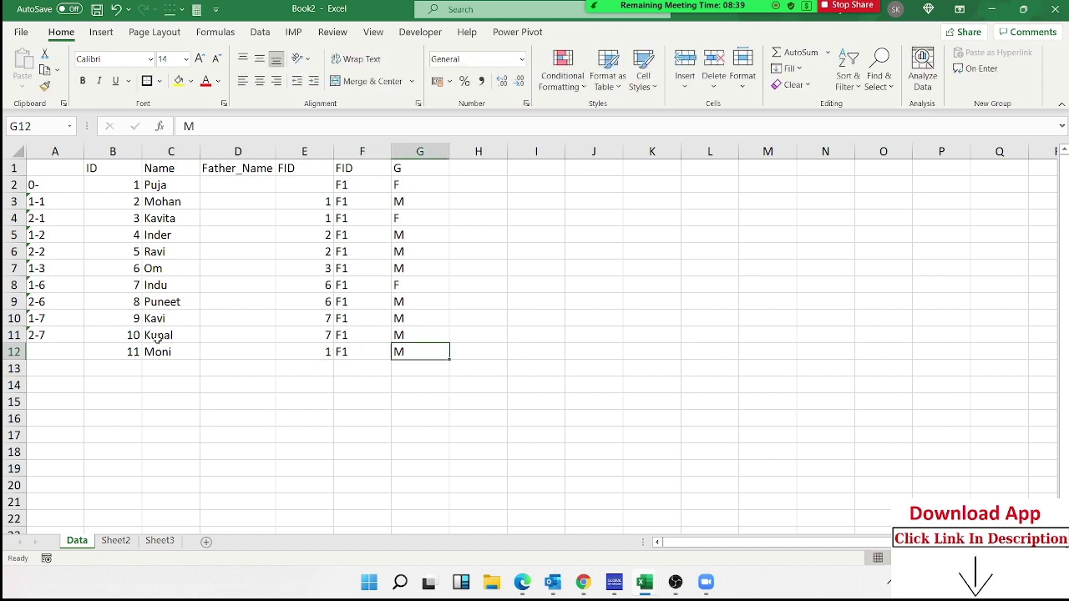
key(BackSpace)
text(F)
key(shift+Tab)
key(shift+Tab)
key(shift+Tab)
key(shift+Tab)
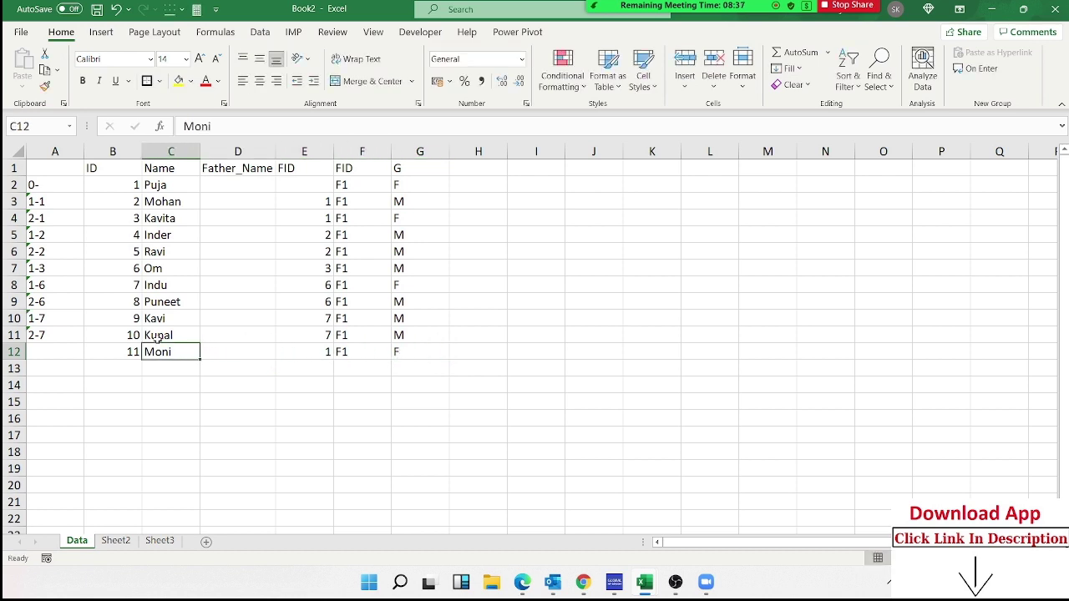
key(shift+Tab)
key(shift+Tab)
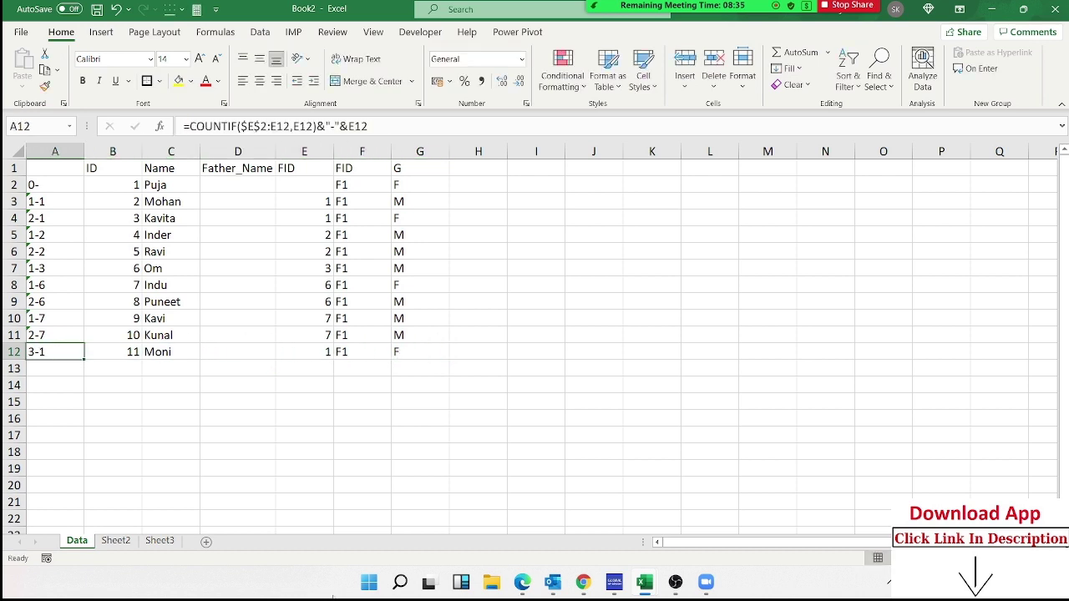
click(117, 541)
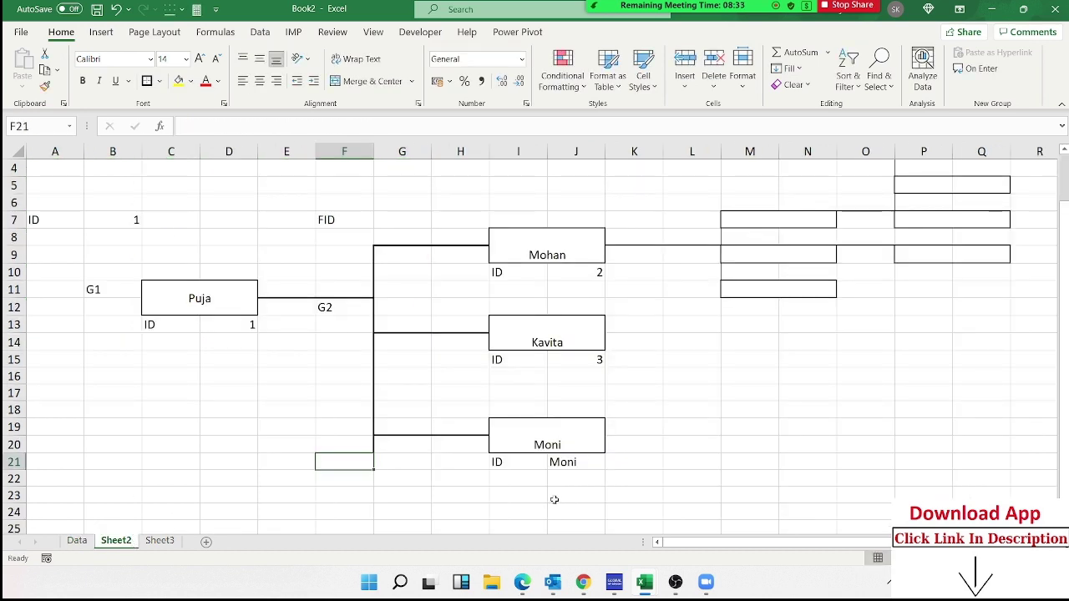
click(505, 485)
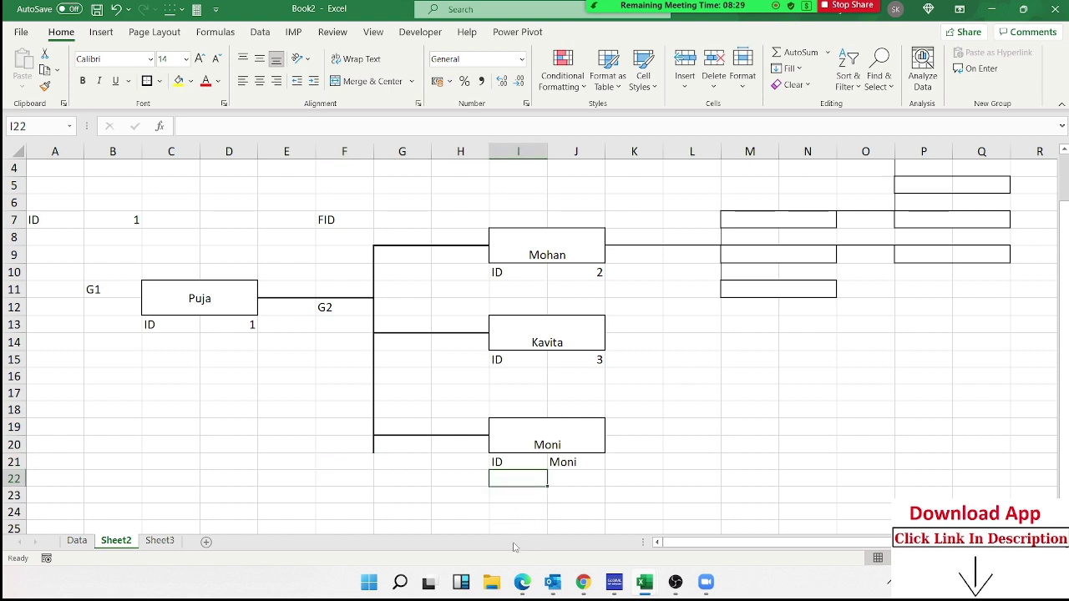
click(204, 307)
click(481, 309)
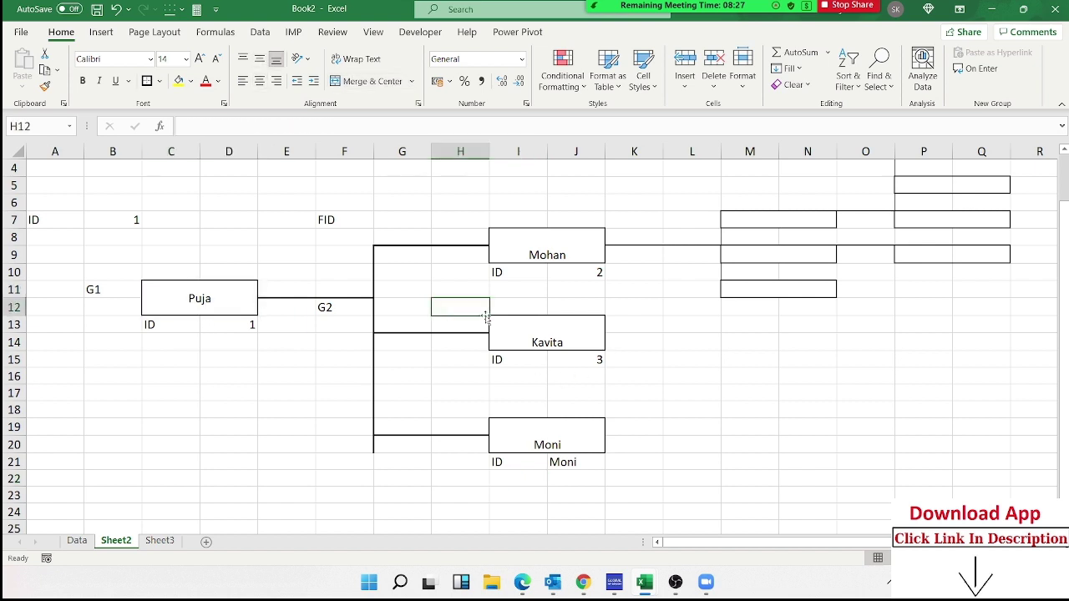
click(739, 223)
click(601, 272)
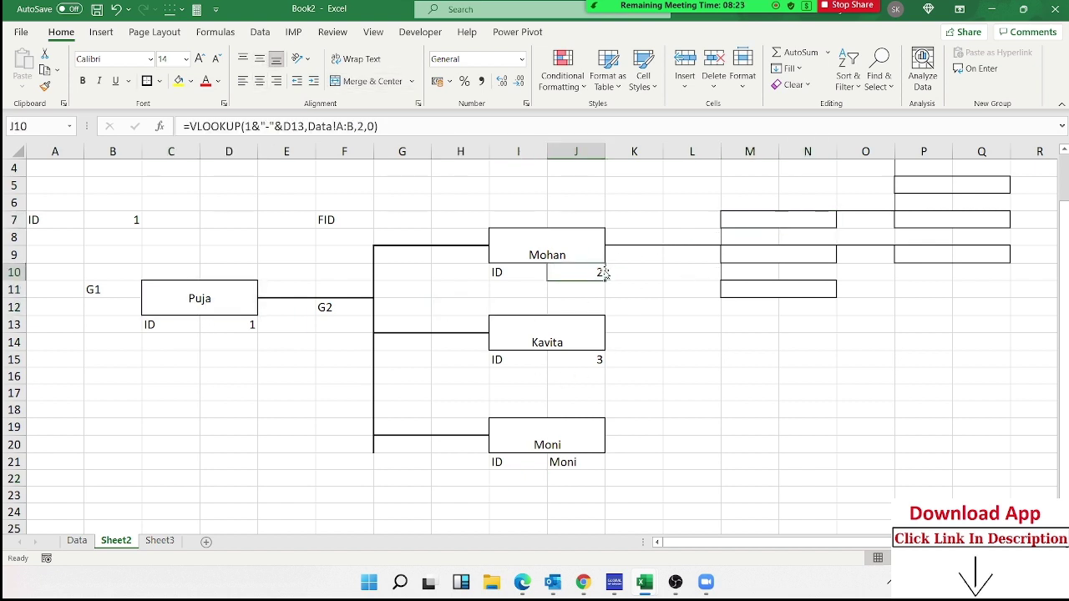
click(528, 258)
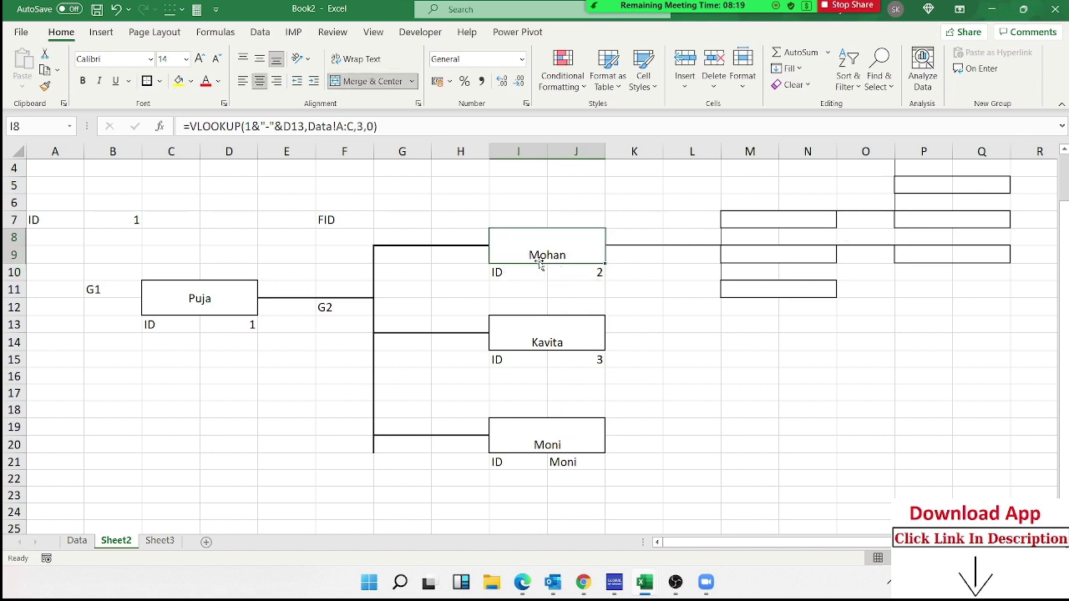
double_click(540, 255)
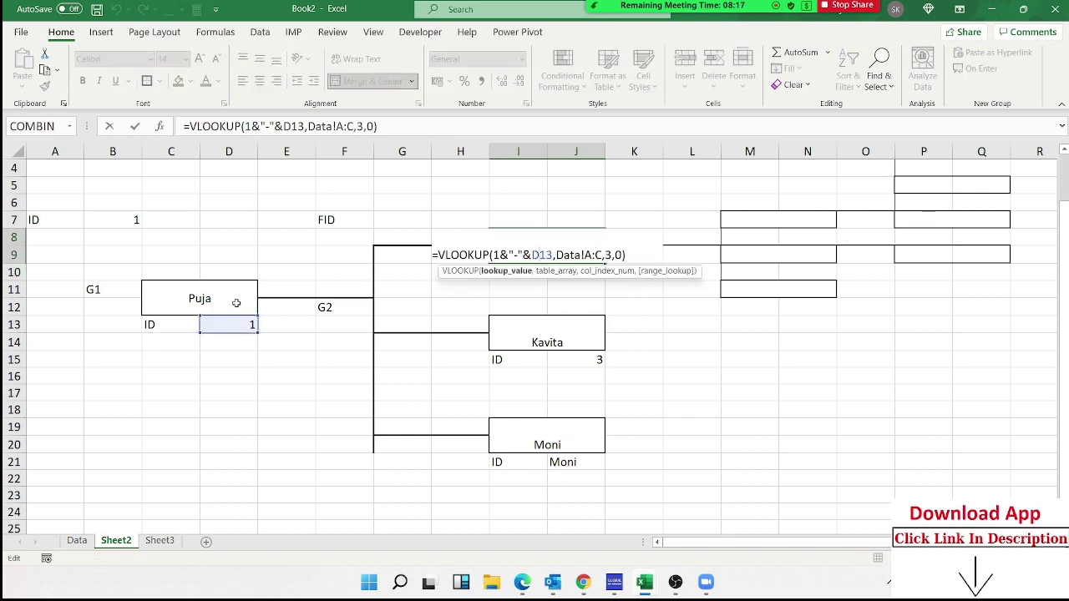
key(Return)
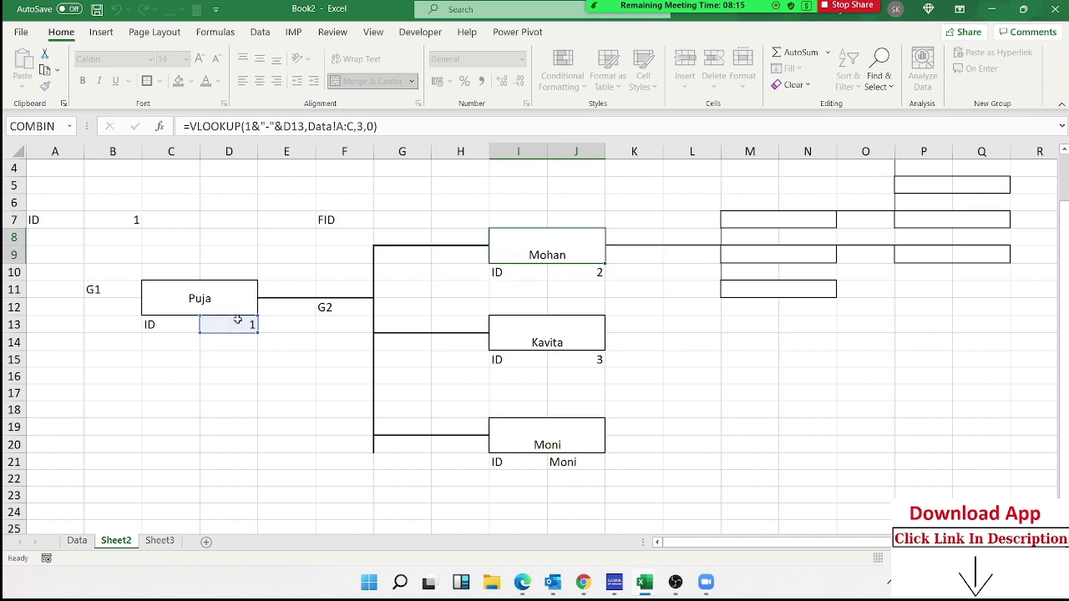
click(758, 222)
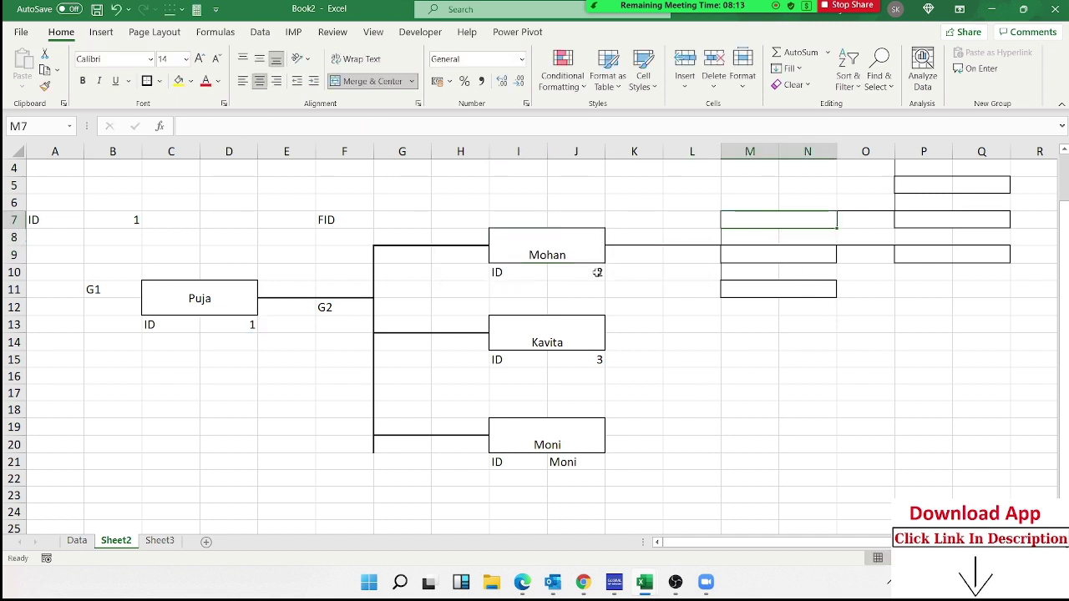
click(598, 273)
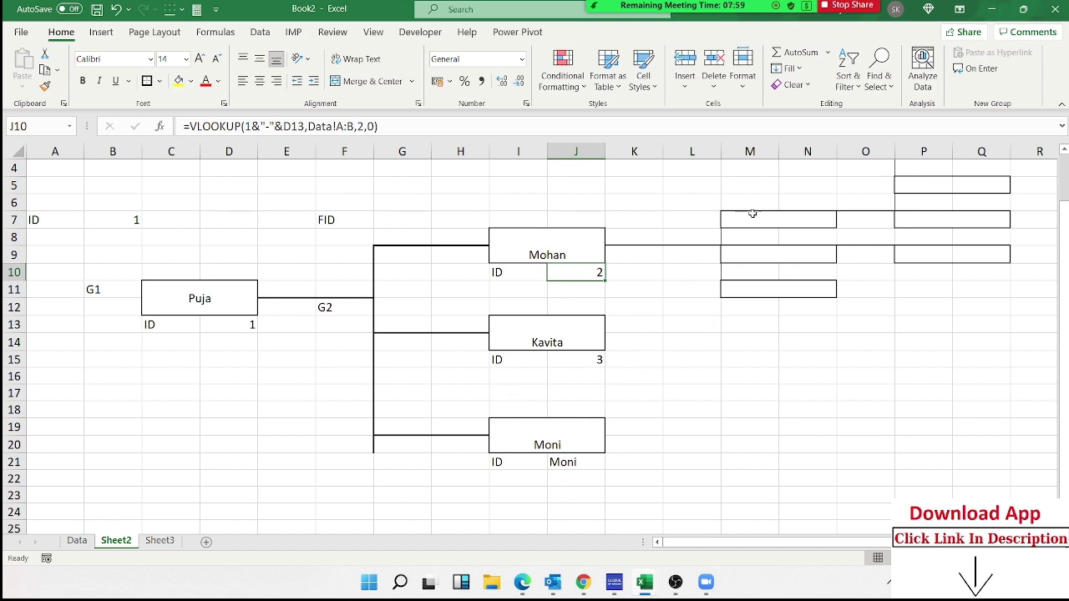
Check boxes M11, P5 and M8 and Mohan's VLOOKUP, then open the File home page.
click(756, 272)
click(758, 288)
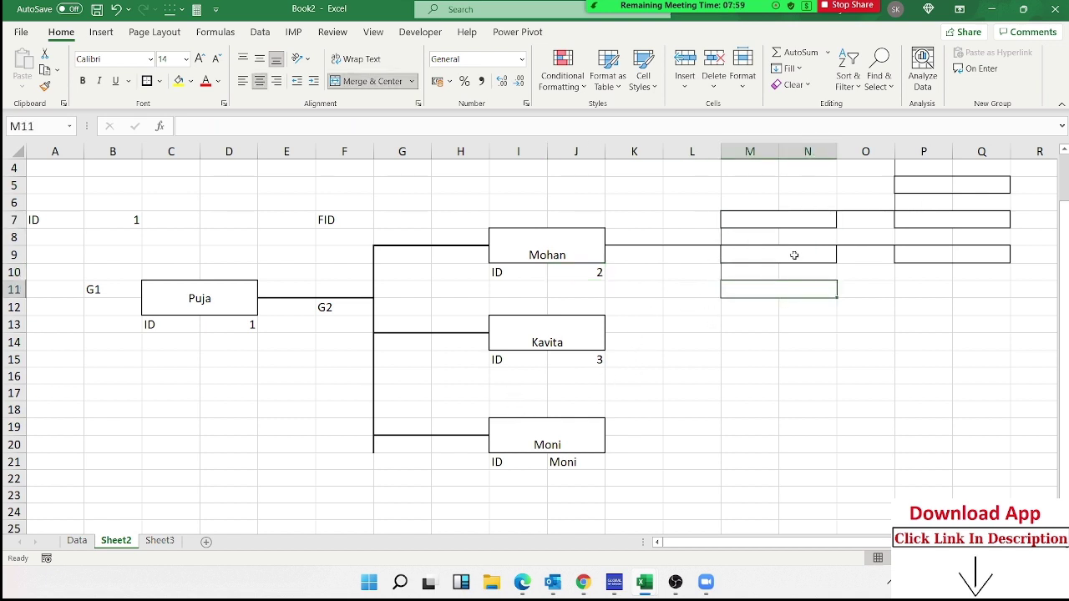
click(926, 189)
click(763, 233)
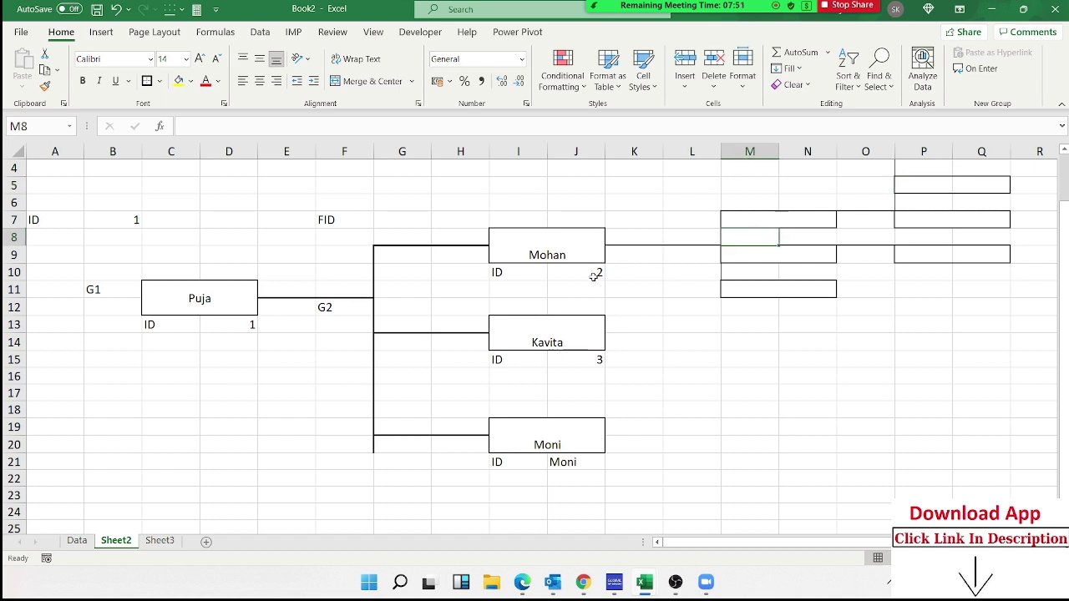
click(569, 255)
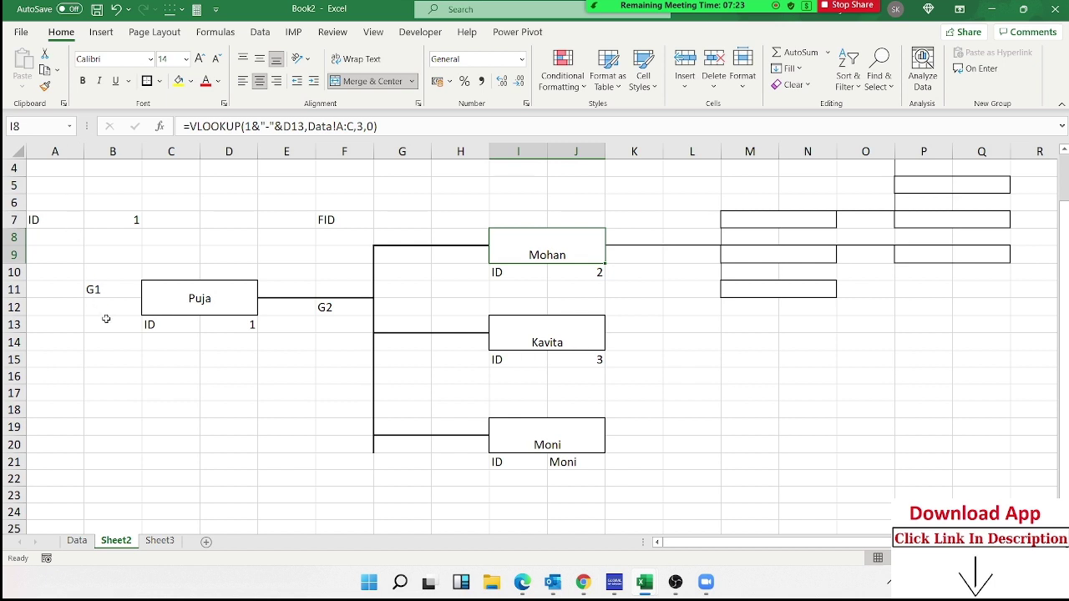
click(22, 33)
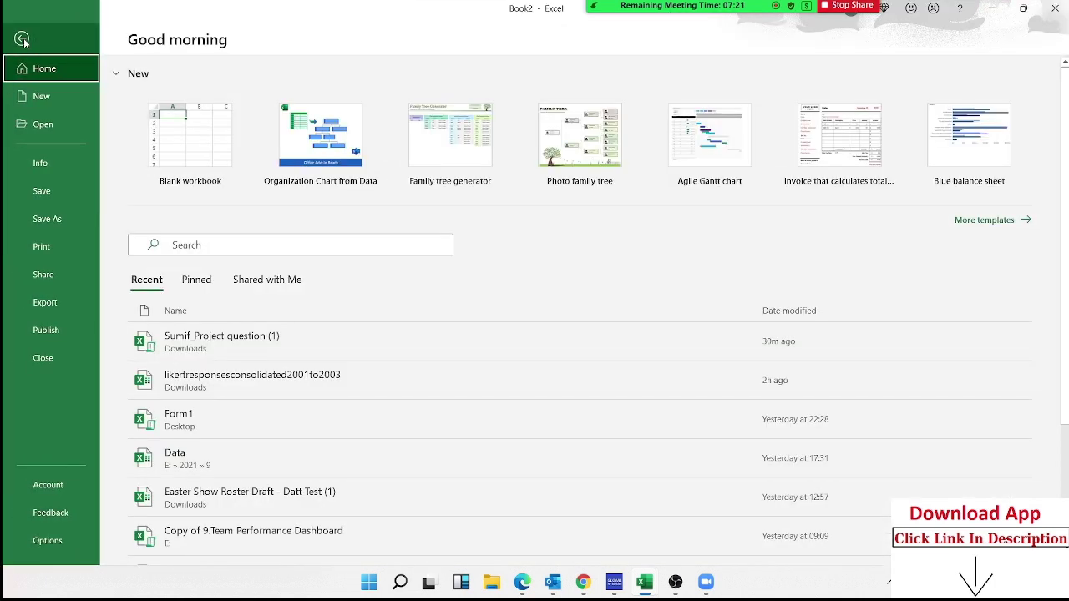
Search the new-workbook templates for tree and create a Family tree generator workbook.
click(59, 107)
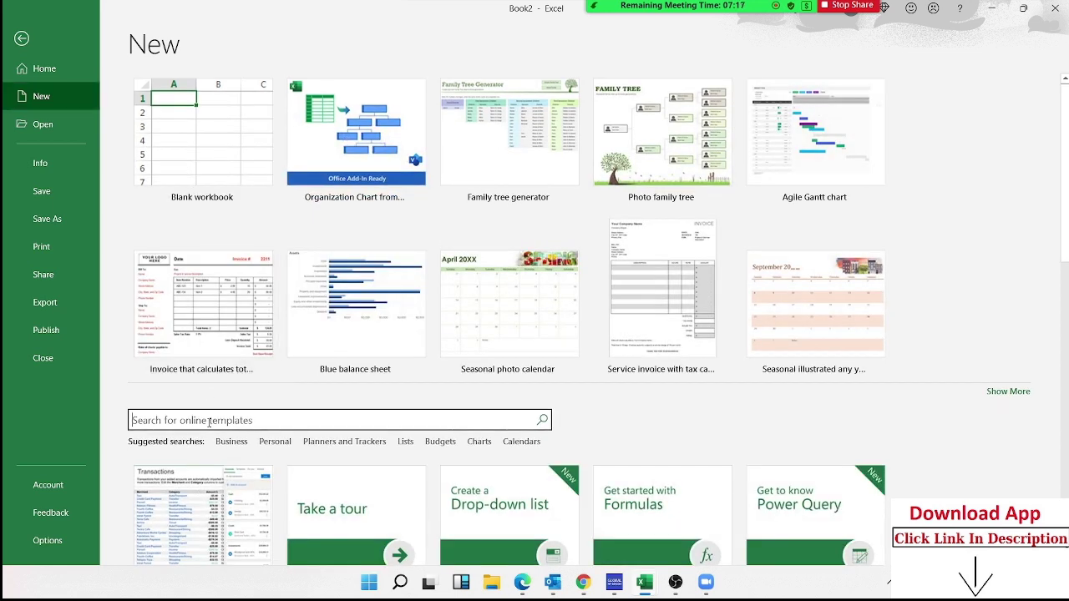
text(tree)
key(Return)
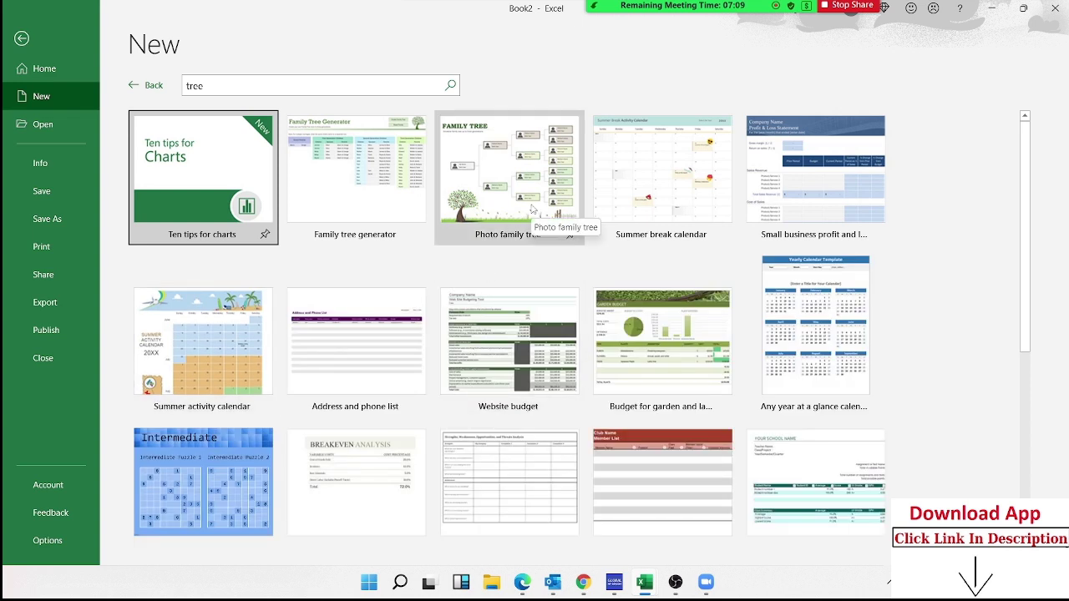
click(406, 213)
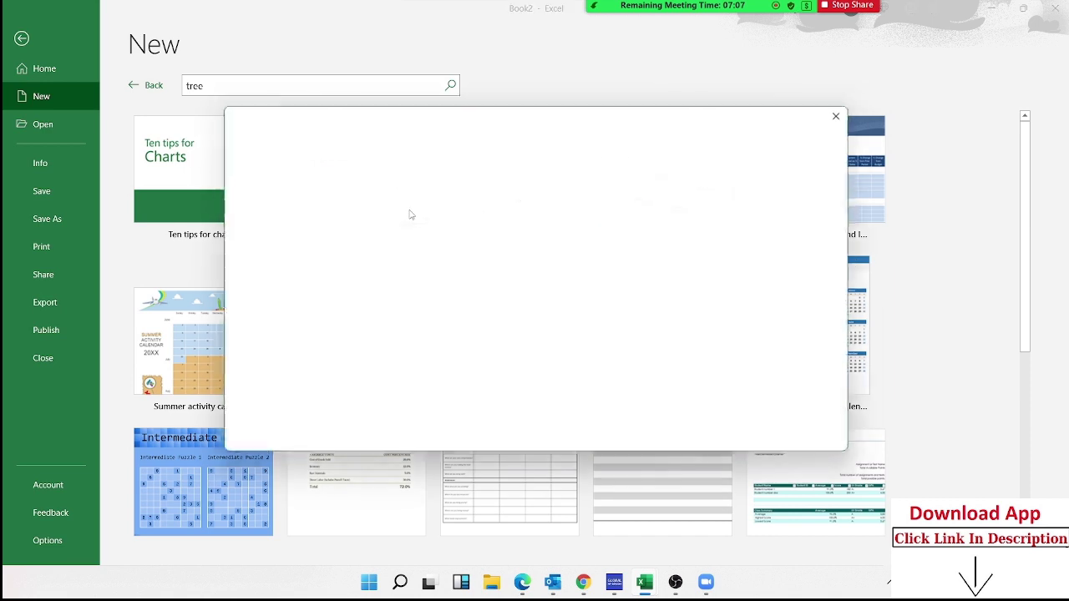
click(611, 324)
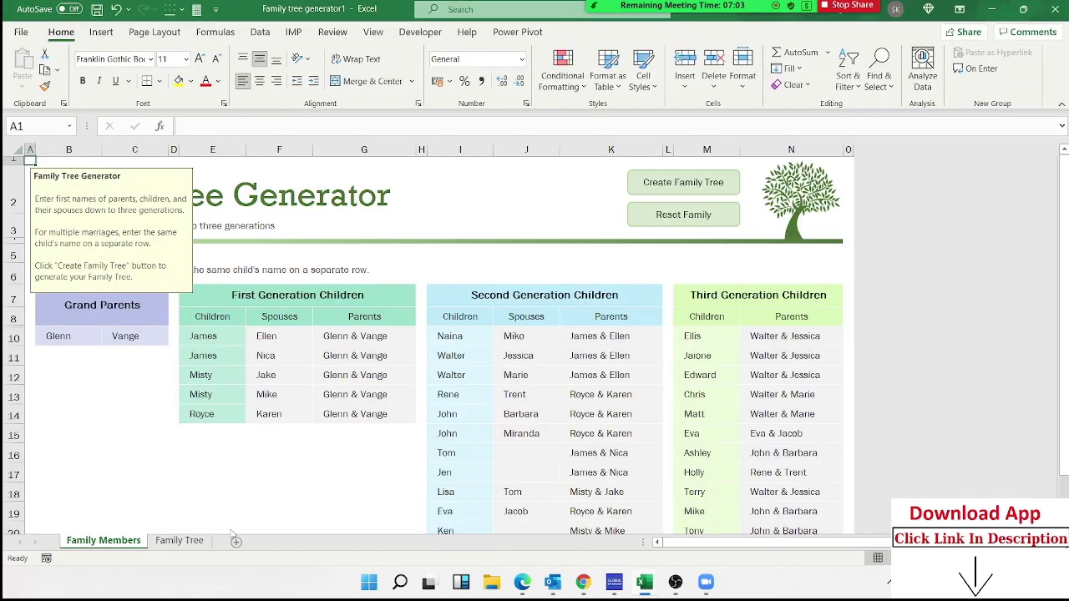
Browse the template's Family Members tables, checking the Grand Parents, Parents and Second Generation Children headings.
click(546, 375)
click(700, 375)
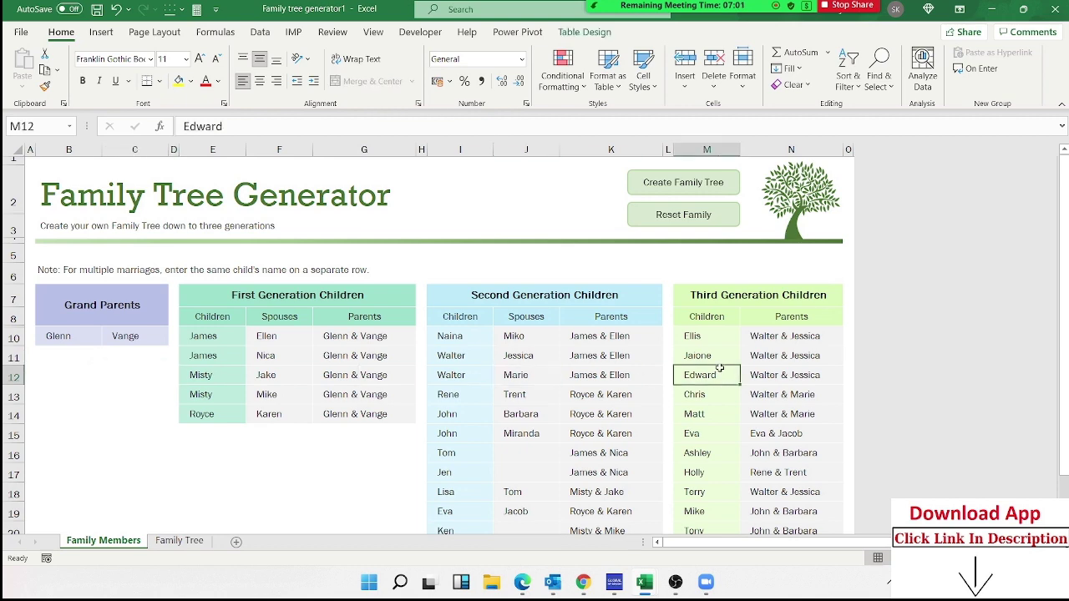
scroll(585, 468, down, 3)
scroll(502, 501, up, 3)
click(121, 314)
click(327, 314)
click(469, 305)
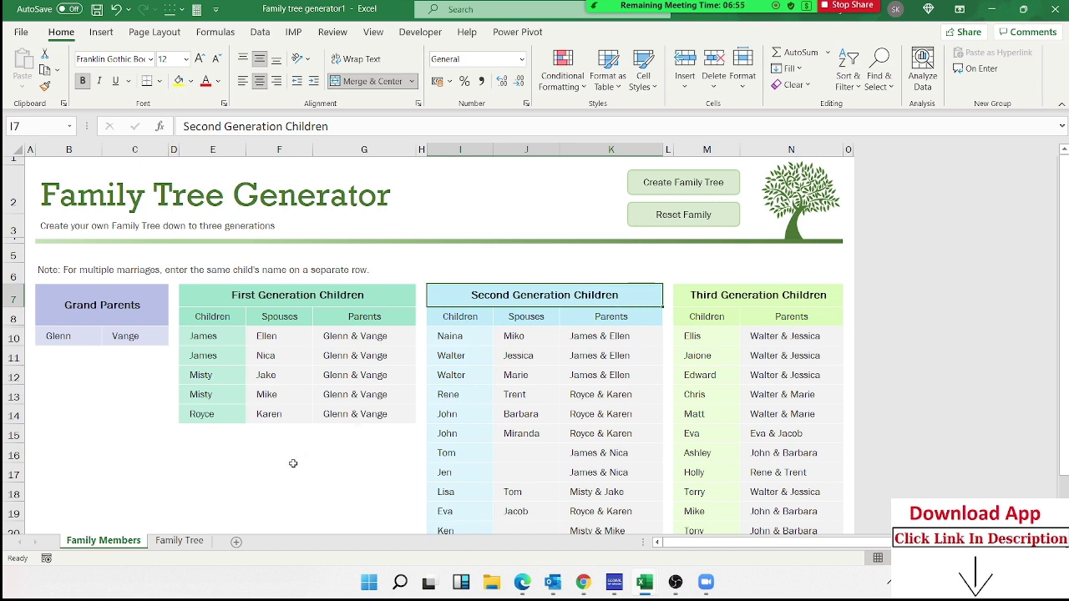
Inspect the generated Family Tree sheet, then close the Family tree generator1 workbook.
click(161, 543)
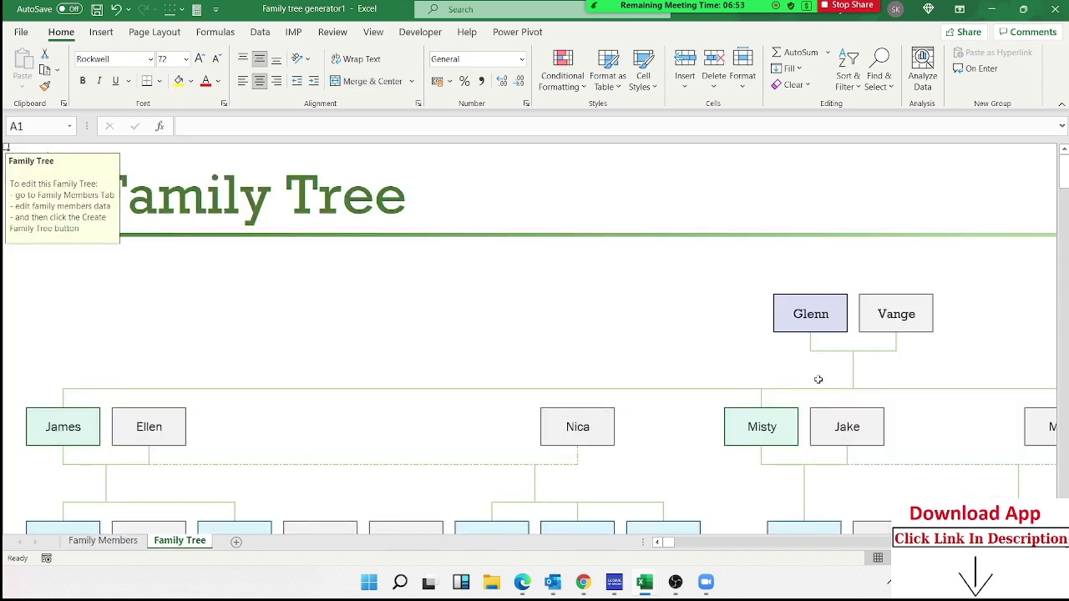
click(823, 316)
scroll(909, 389, down, 1)
scroll(908, 389, down, 2)
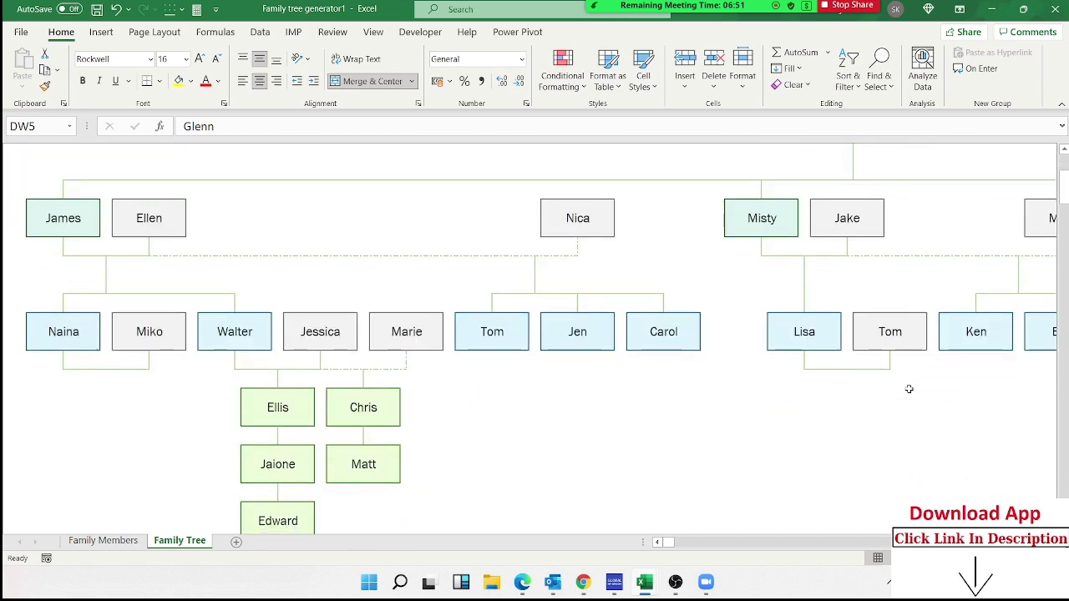
scroll(909, 389, down, 2)
scroll(909, 389, down, 2)
scroll(909, 389, up, 1)
scroll(909, 389, up, 1)
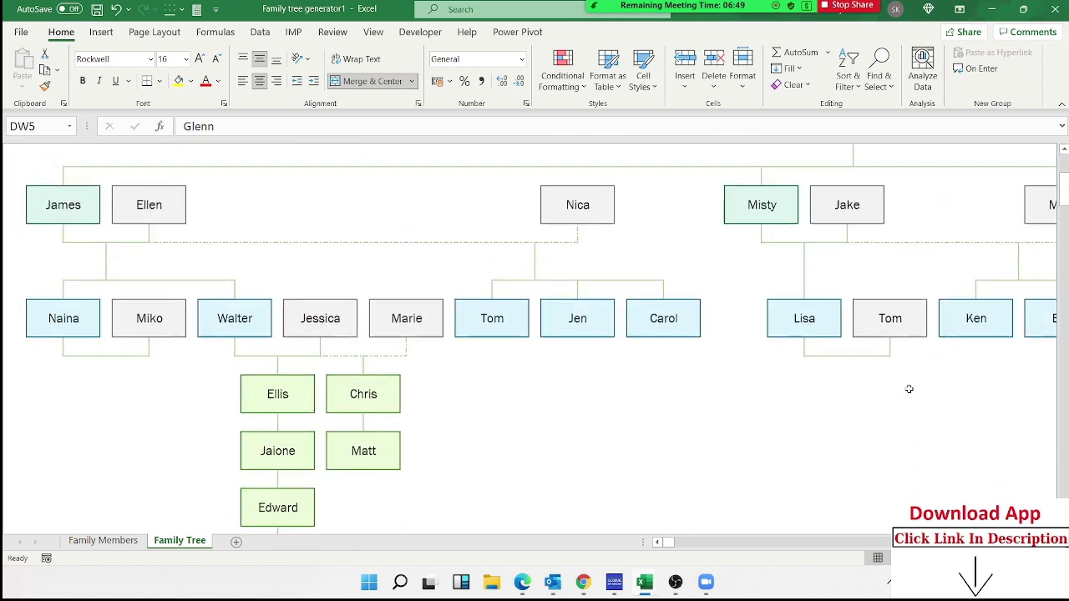
scroll(909, 389, up, 2)
click(545, 456)
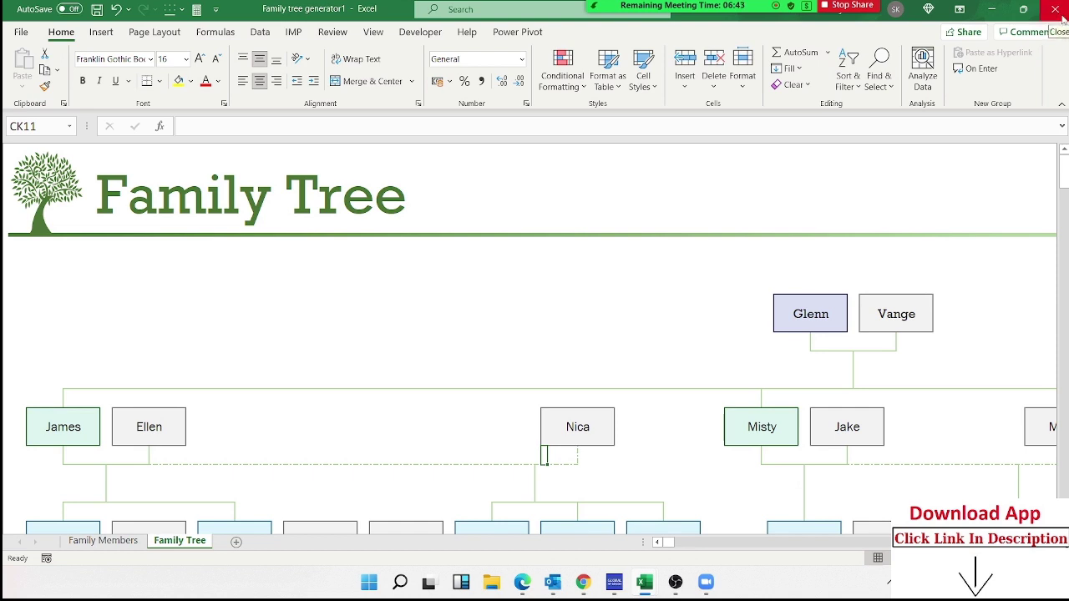
click(1056, 10)
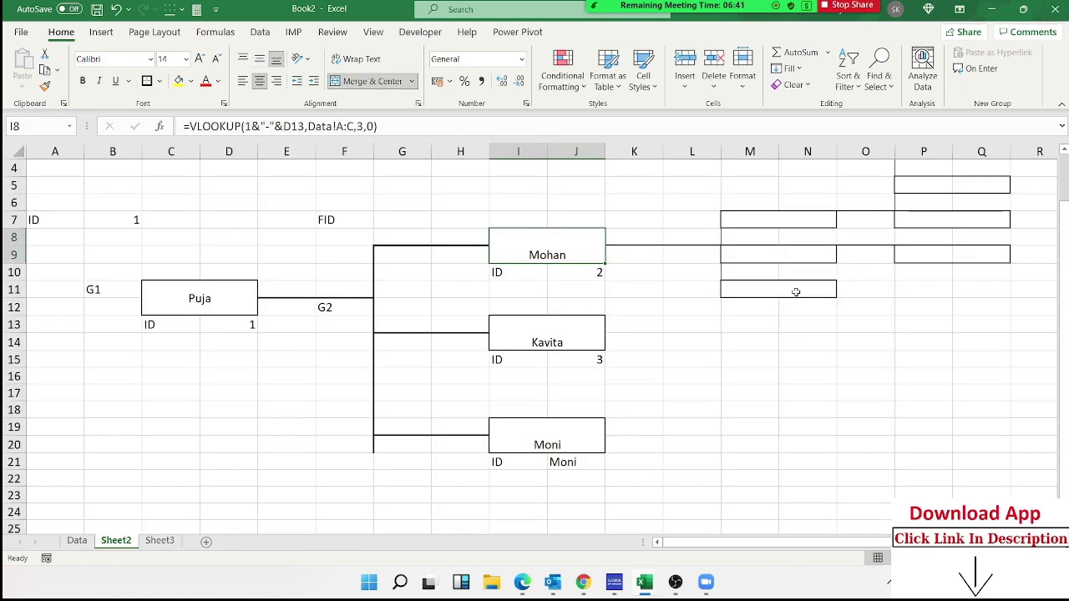
Start saving the workbook with Ctrl+S and choose drive E: as the location.
scroll(796, 292, up, 1)
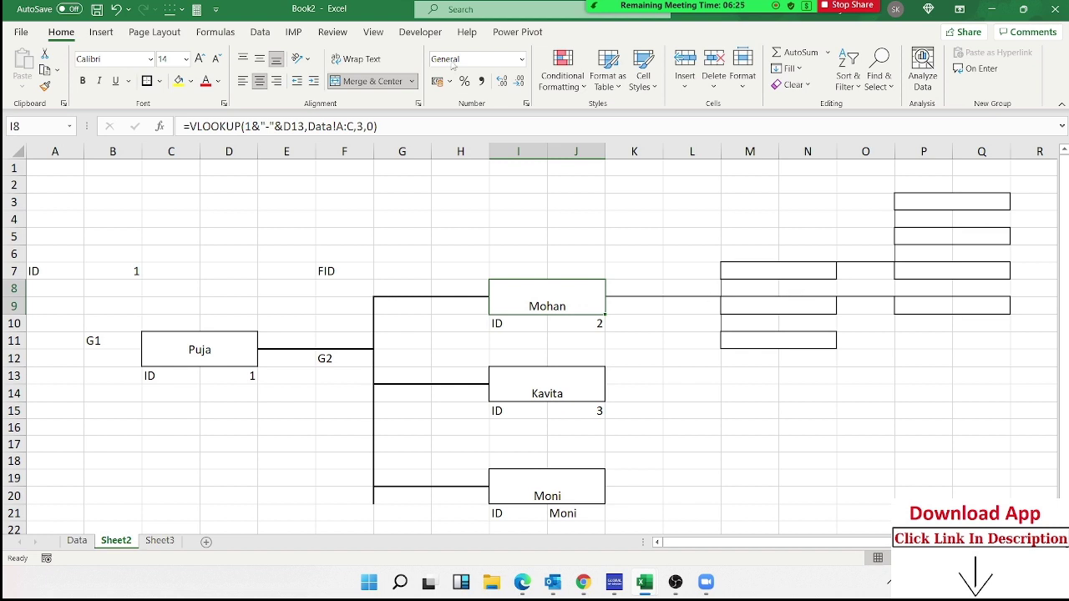
key(ctrl+s)
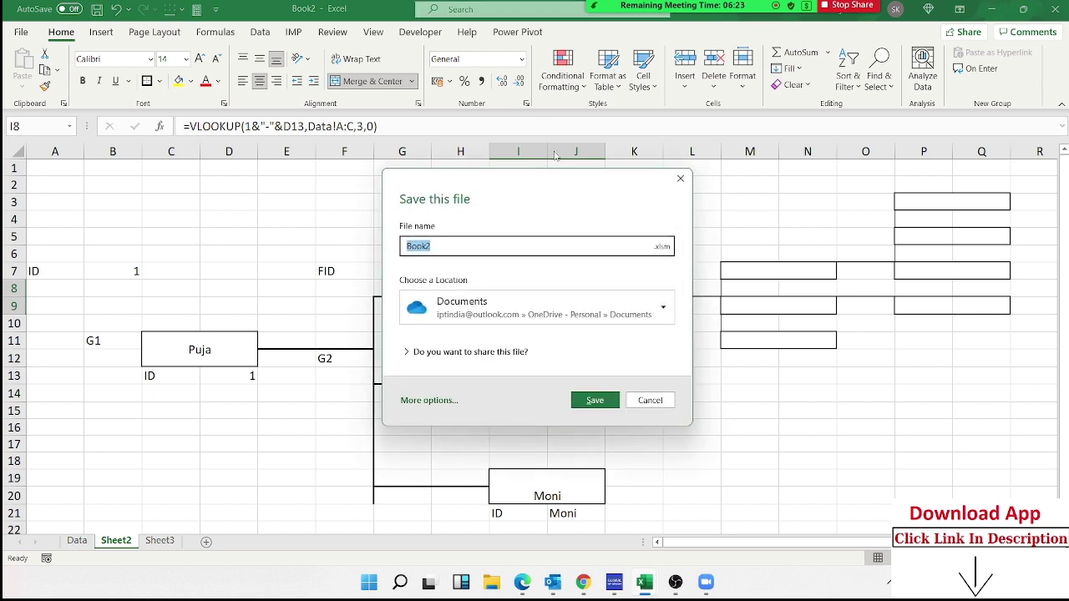
click(504, 302)
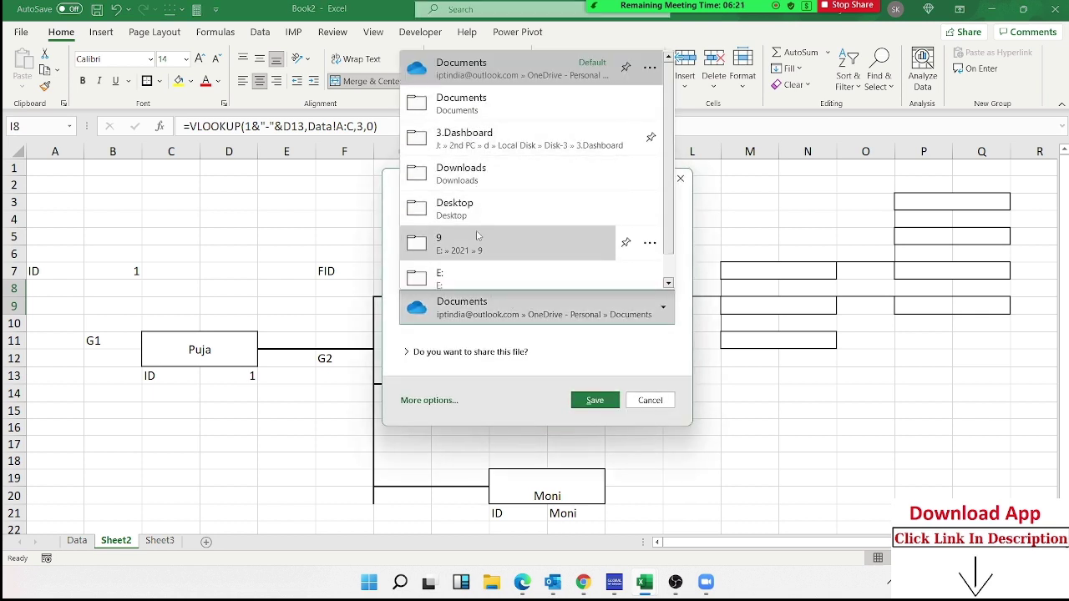
click(473, 284)
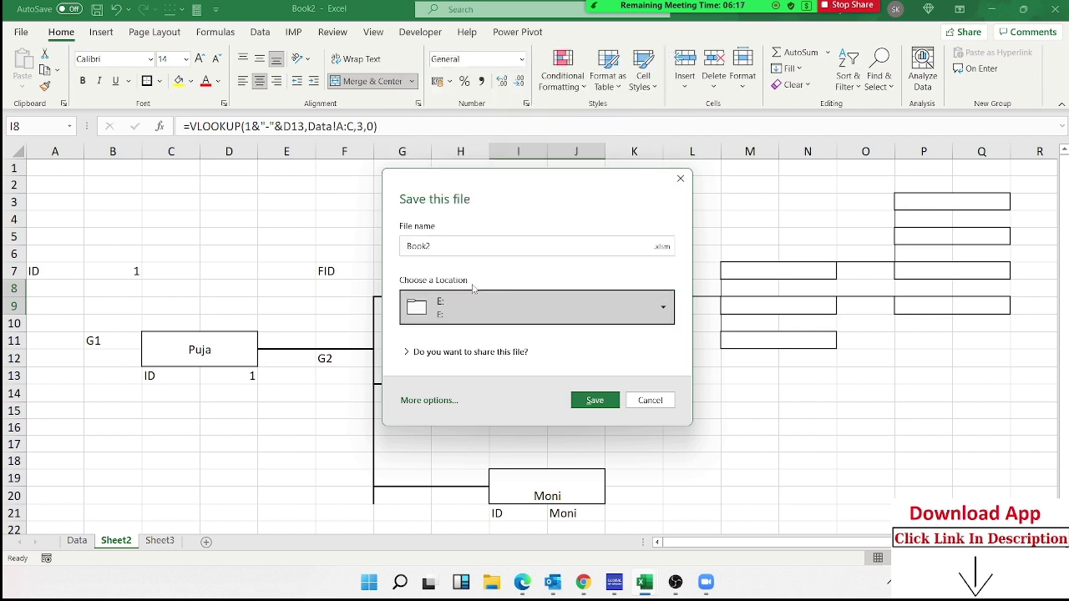
Name the file FTree and save it.
click(461, 248)
text(Tree)
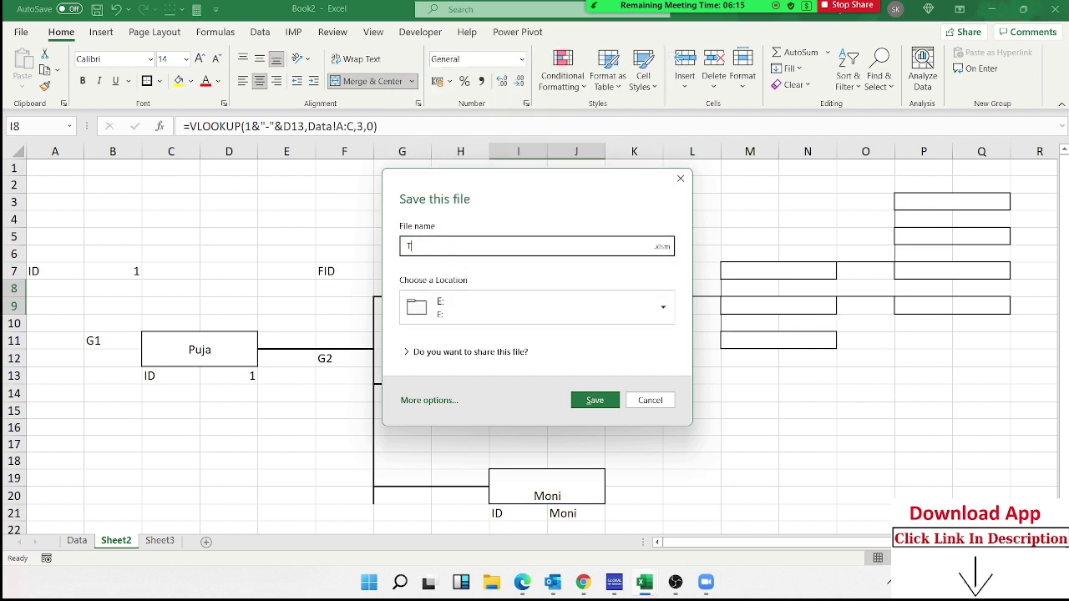
click(600, 407)
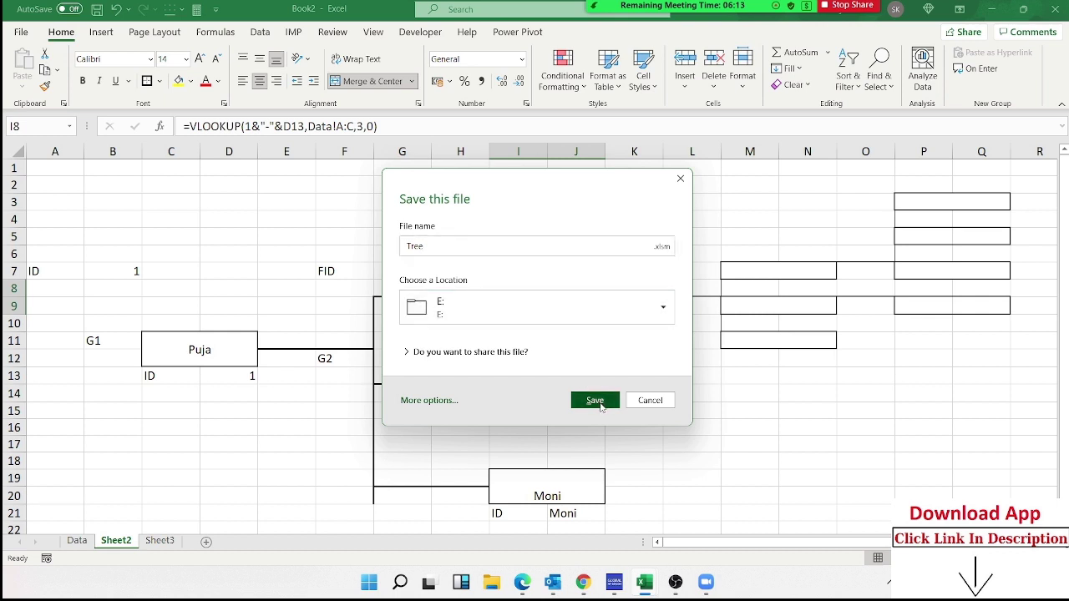
click(410, 248)
click(408, 247)
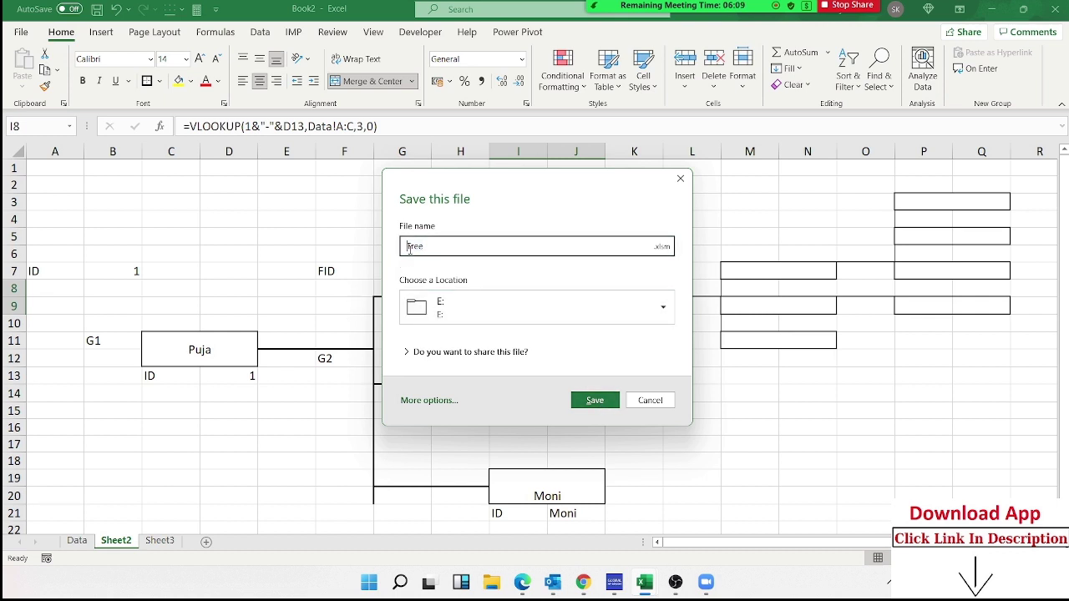
text(F)
click(594, 400)
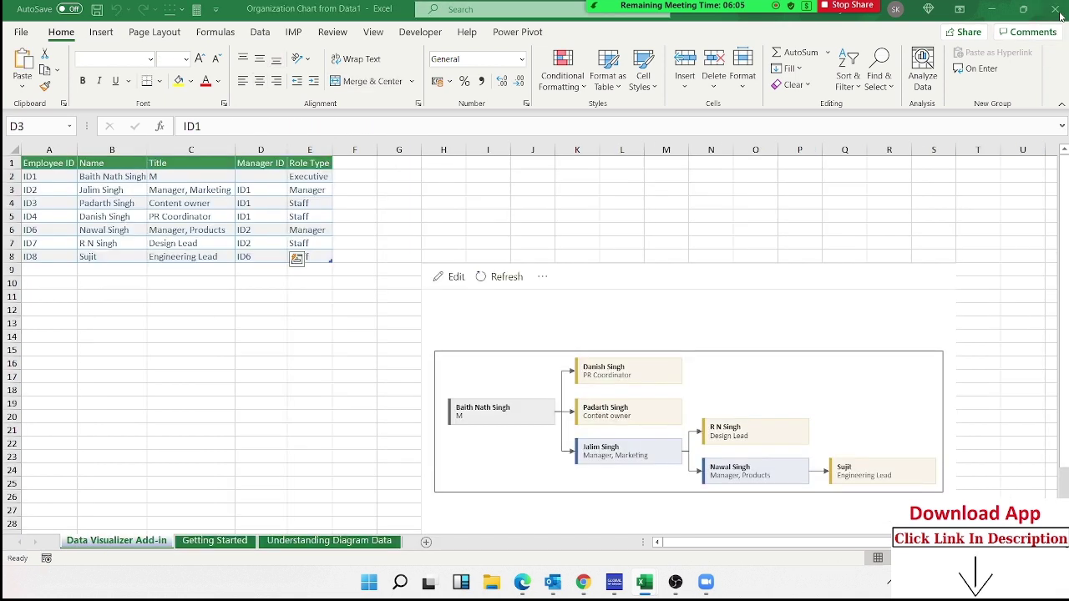
Start a new Gmail message addressed to two suggested contacts.
click(583, 583)
click(155, 106)
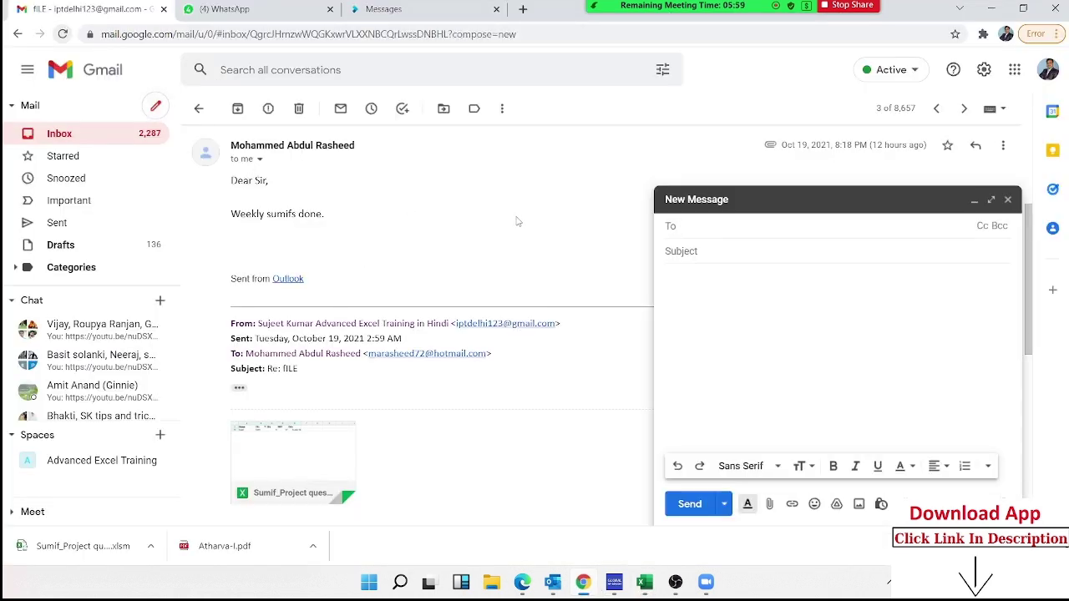
text(r)
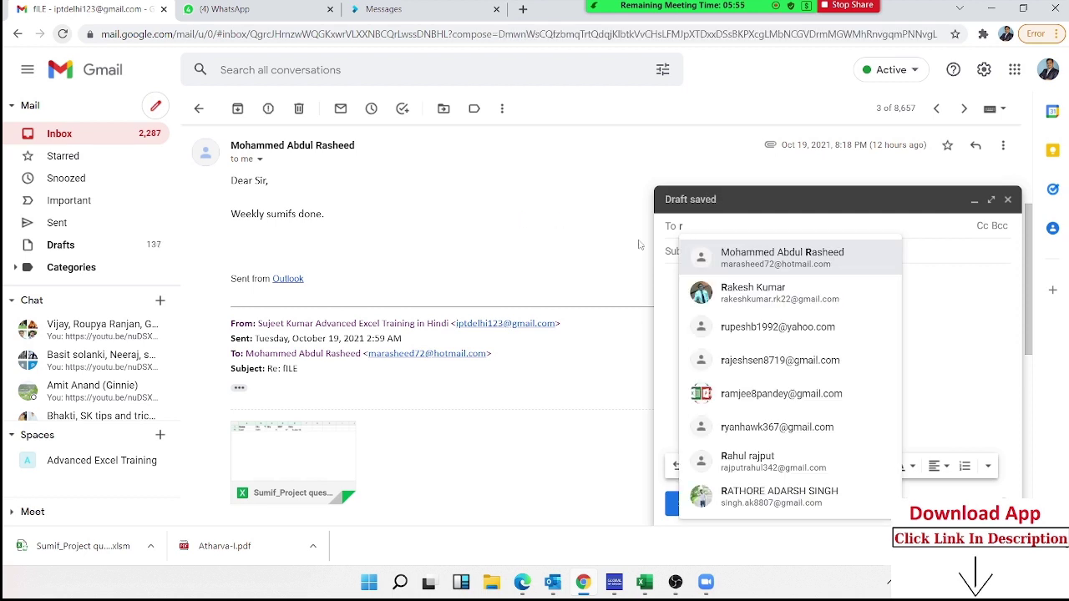
click(759, 255)
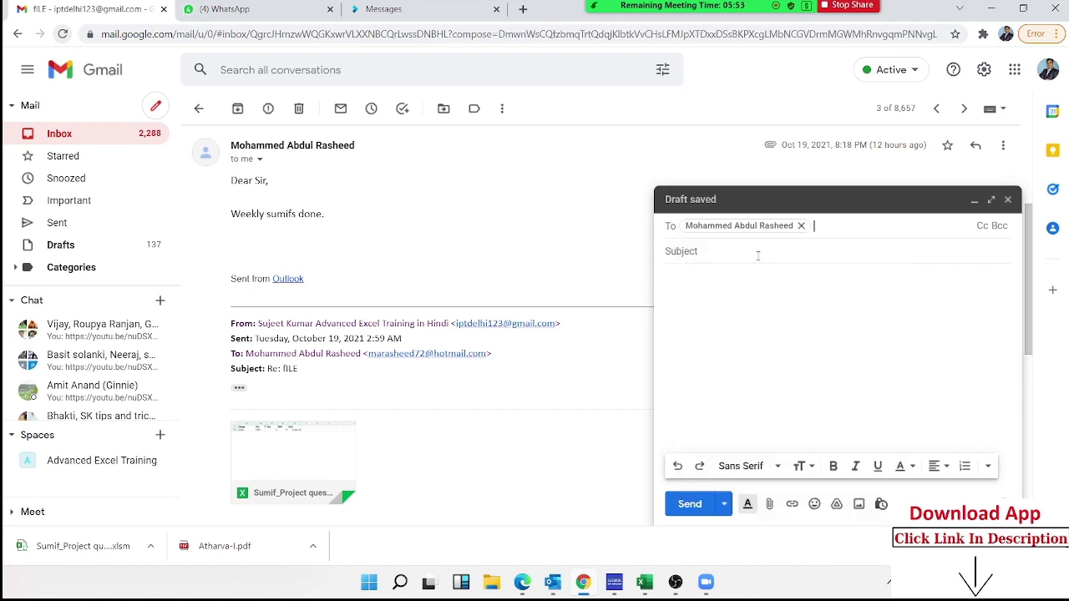
text(j)
click(757, 259)
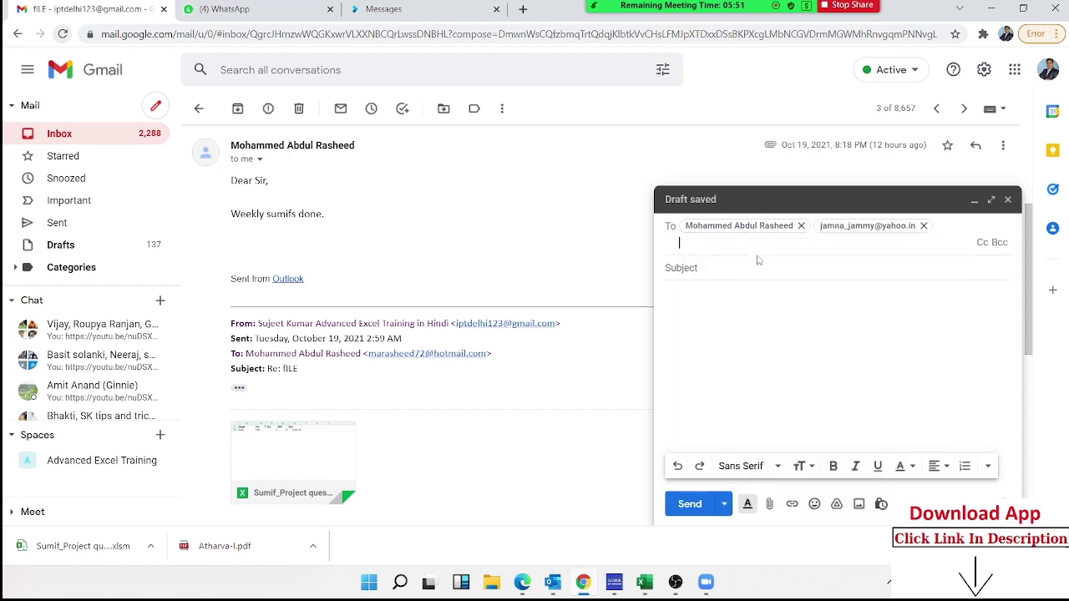
Enter the subject 'File' and open the attachment picker at Local Disk (E:).
click(716, 274)
text(F)
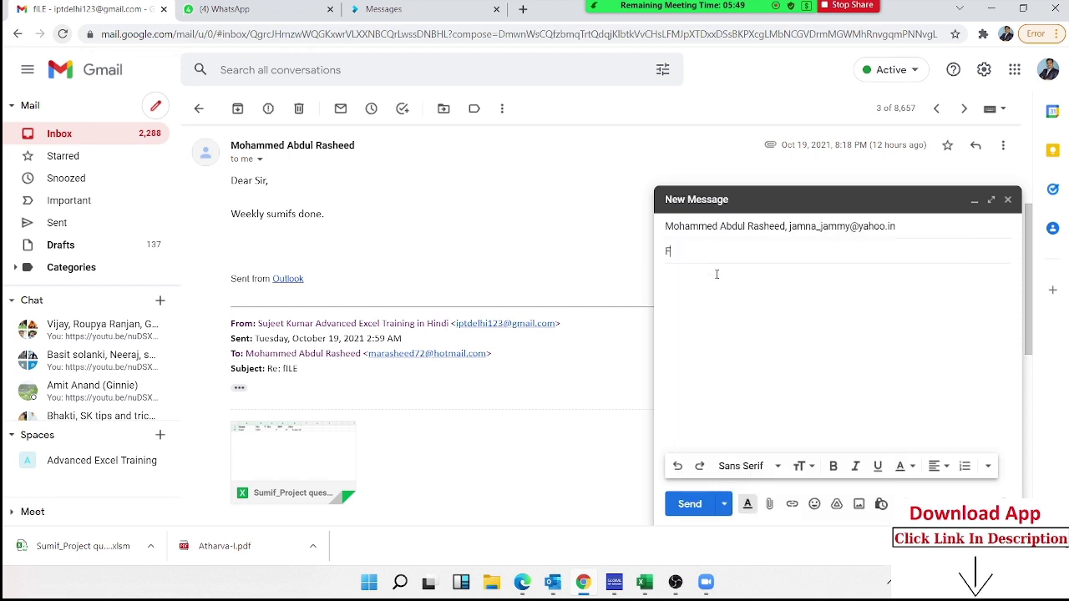
text(ile)
click(770, 506)
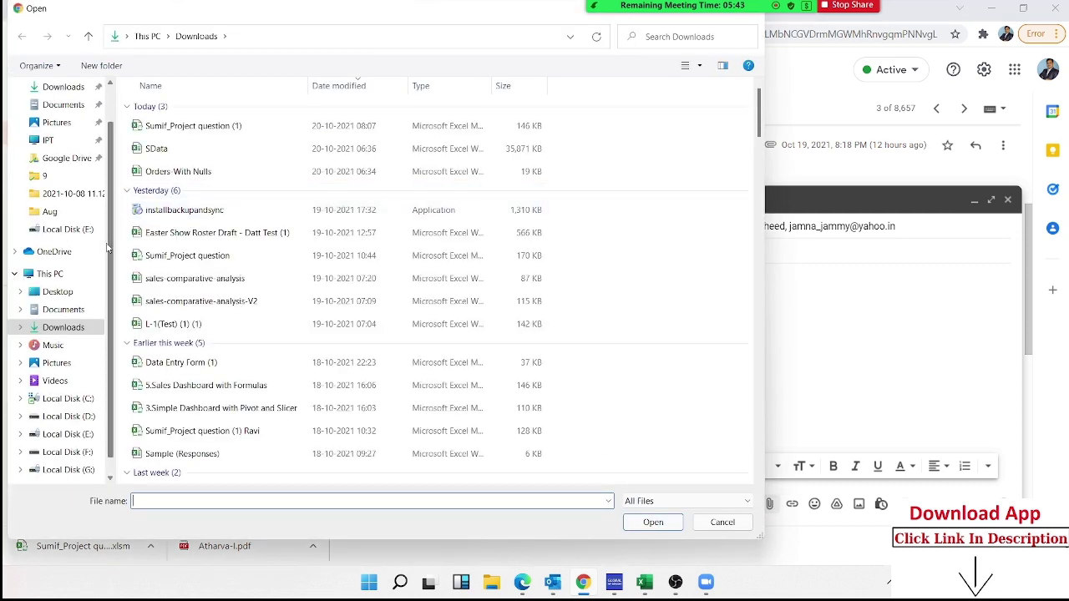
click(77, 438)
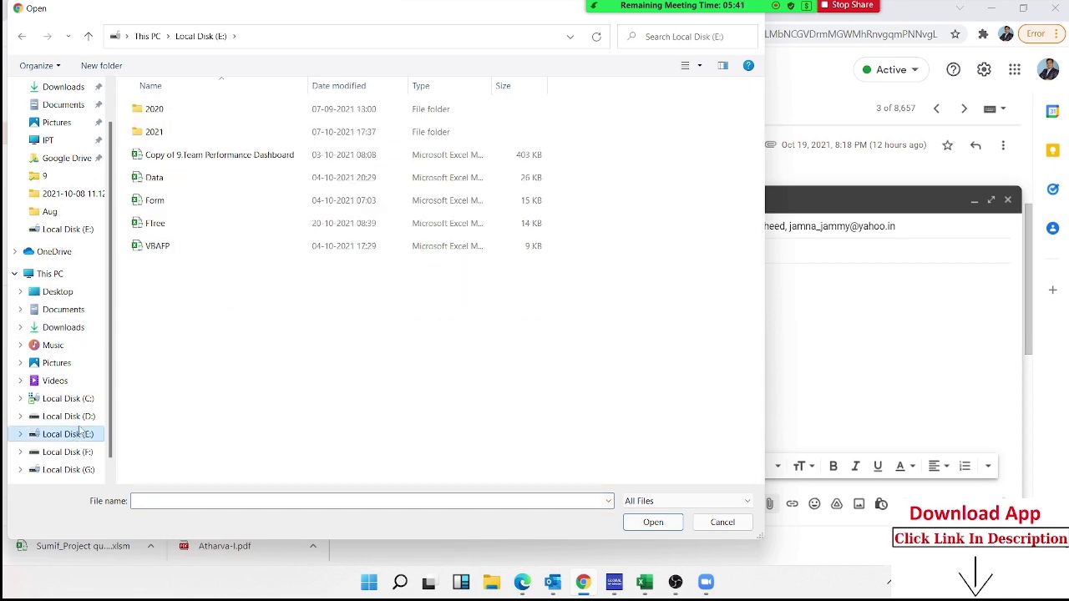